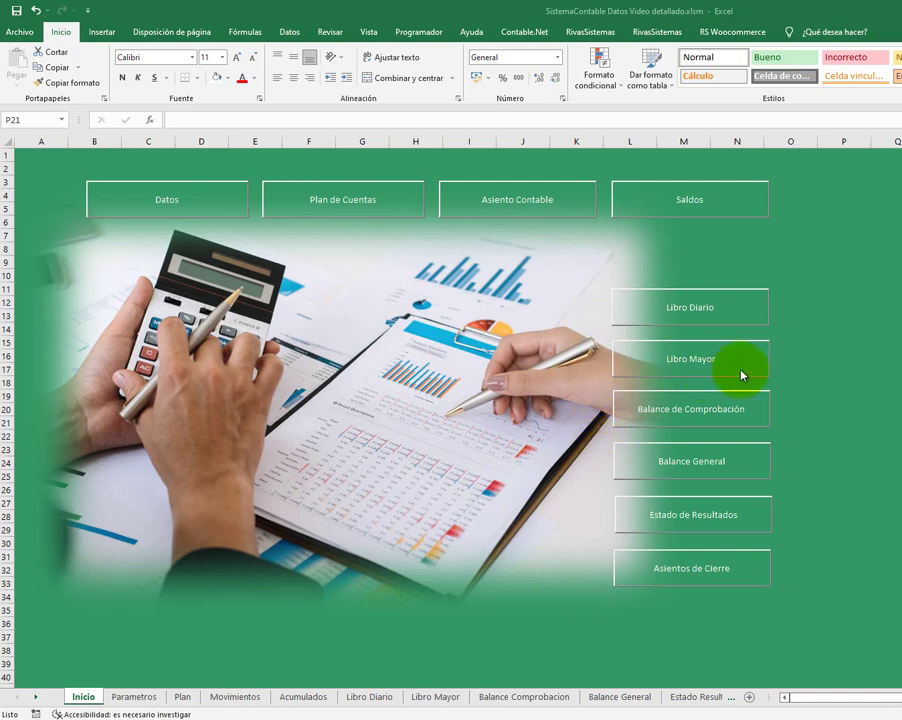
# - Tour the Datos, Plan de Cuentas, Asiento Contable, Saldos and Libro Diario sheets, ending on Parametros
pyautogui.click(160, 202)
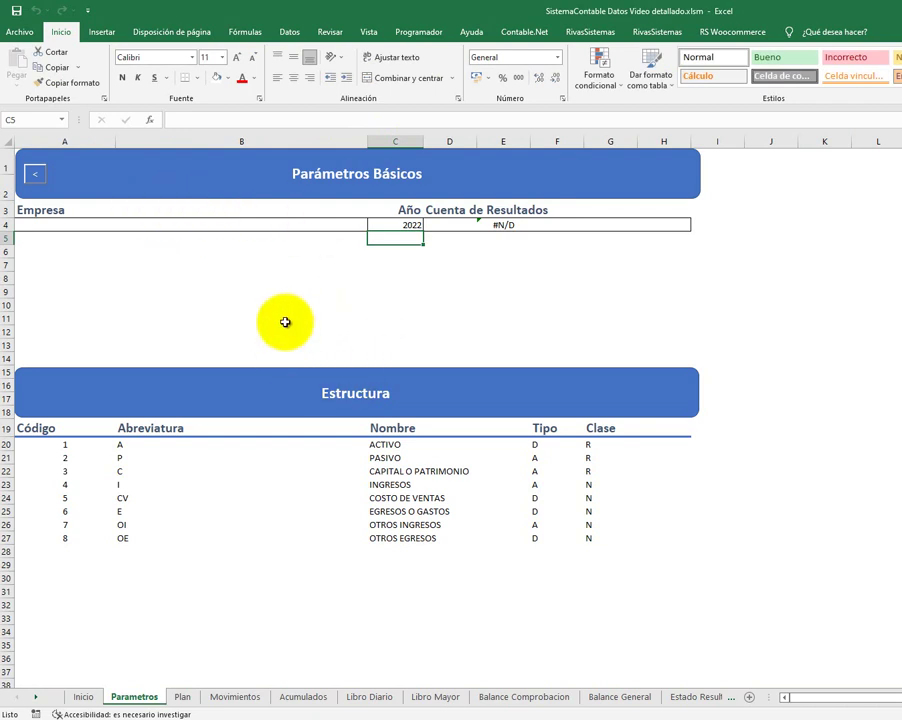
pyautogui.click(34, 175)
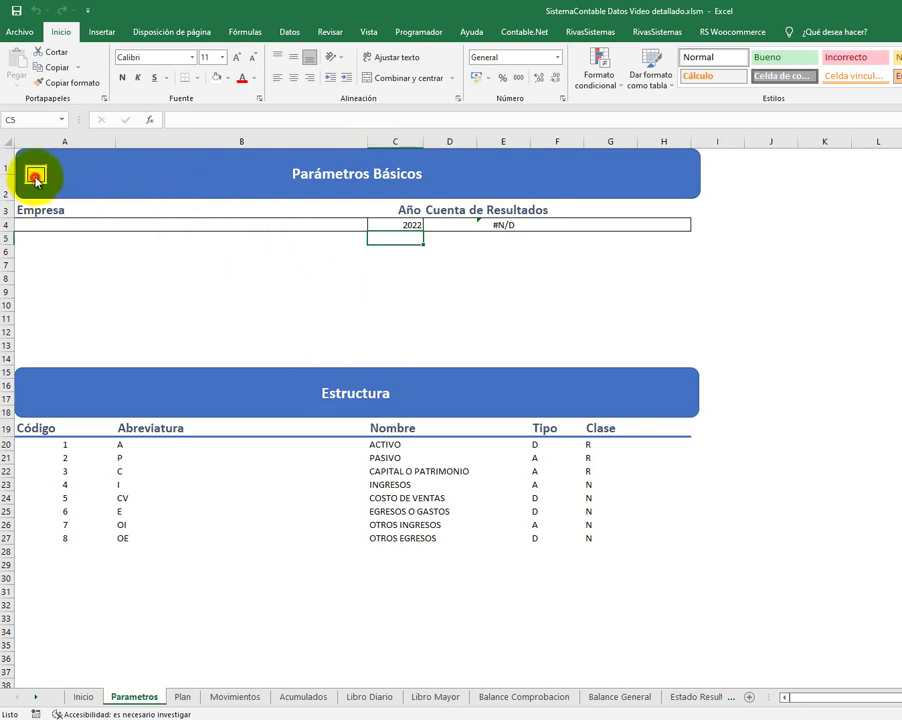
pyautogui.click(356, 212)
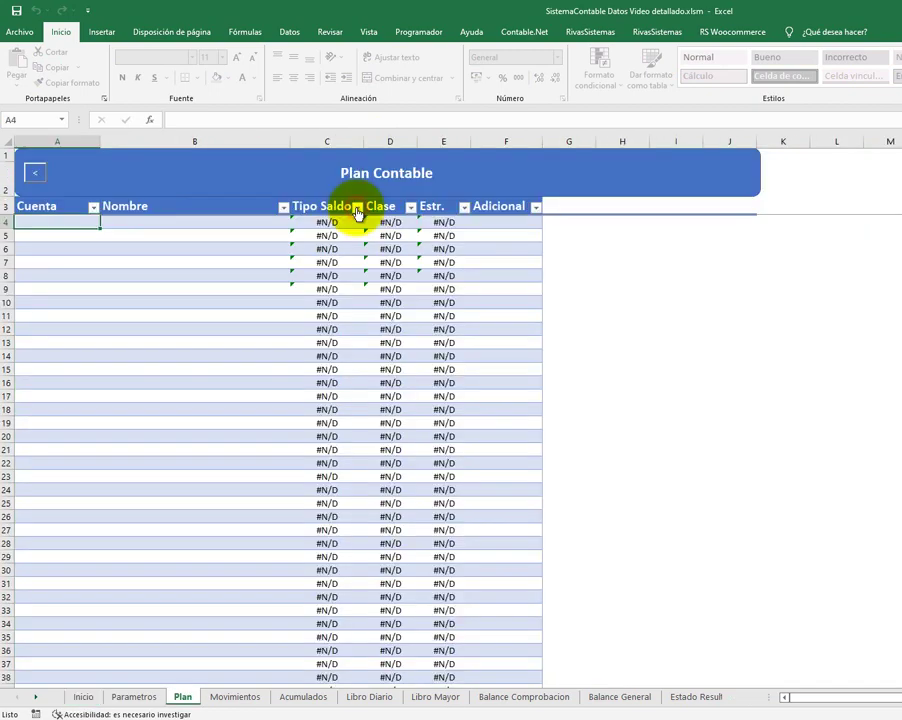
pyautogui.click(34, 174)
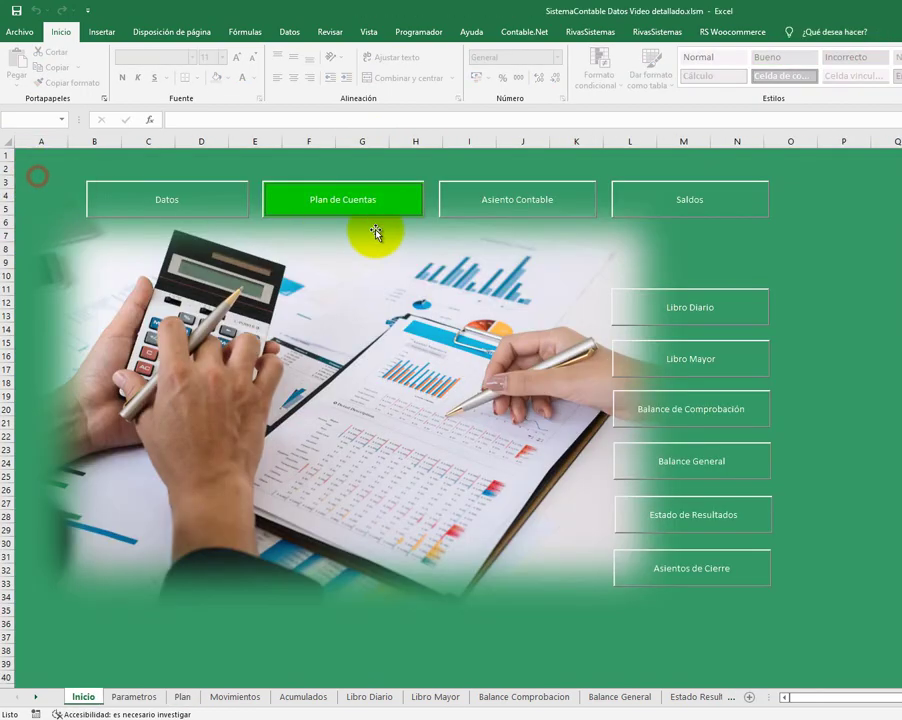
pyautogui.click(491, 207)
pyautogui.click(34, 177)
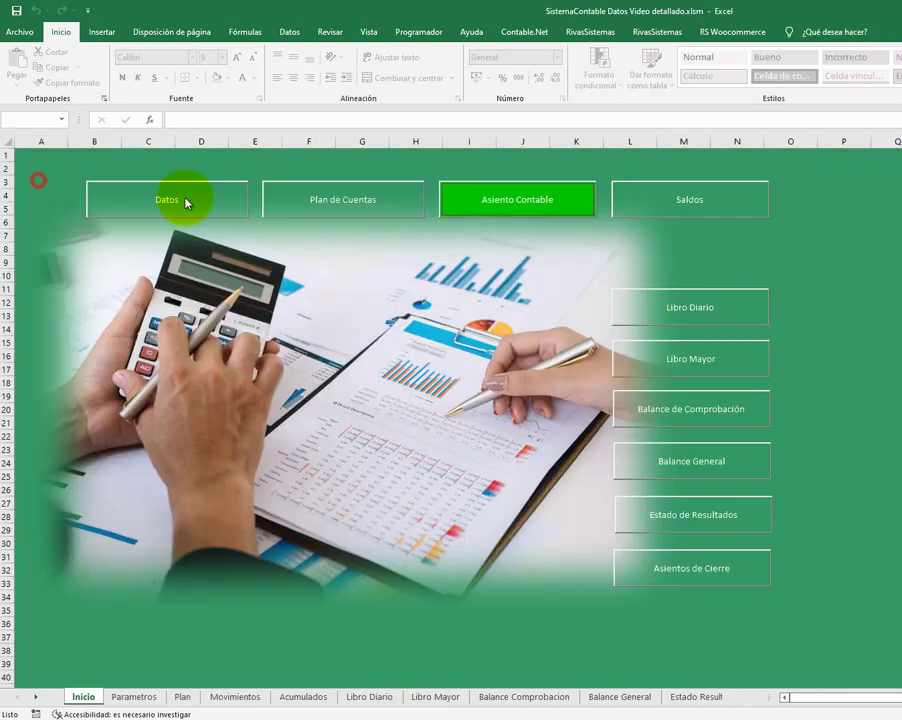
pyautogui.click(660, 212)
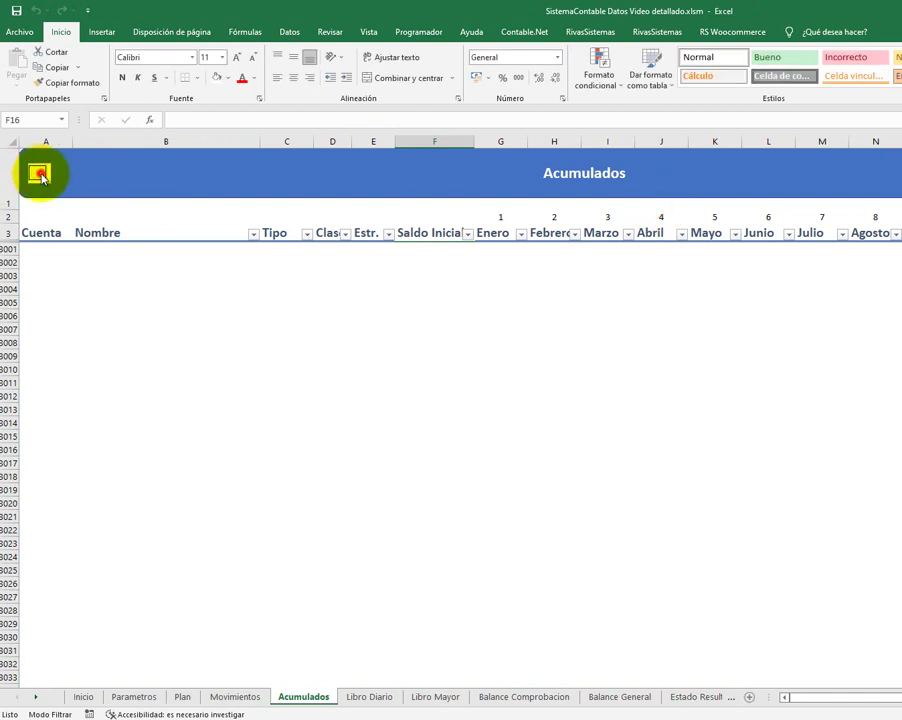
pyautogui.click(38, 171)
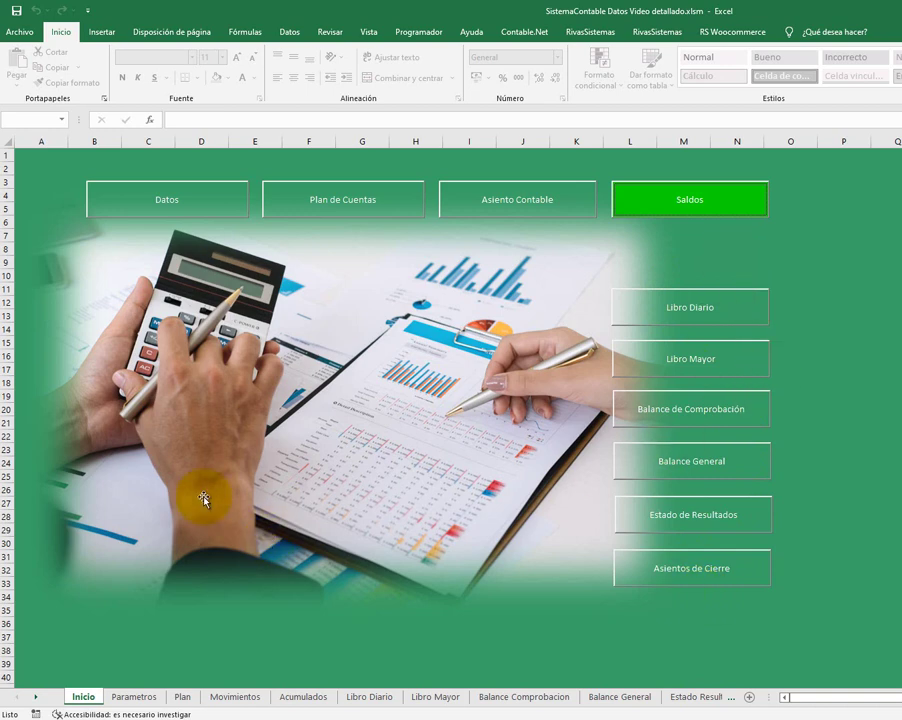
pyautogui.click(687, 307)
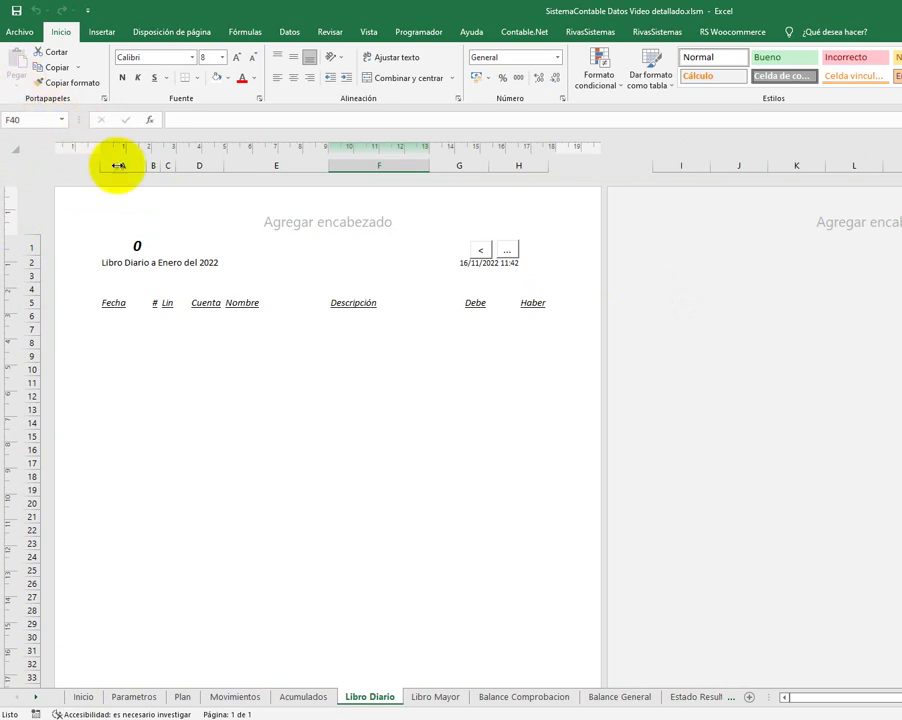
pyautogui.click(481, 250)
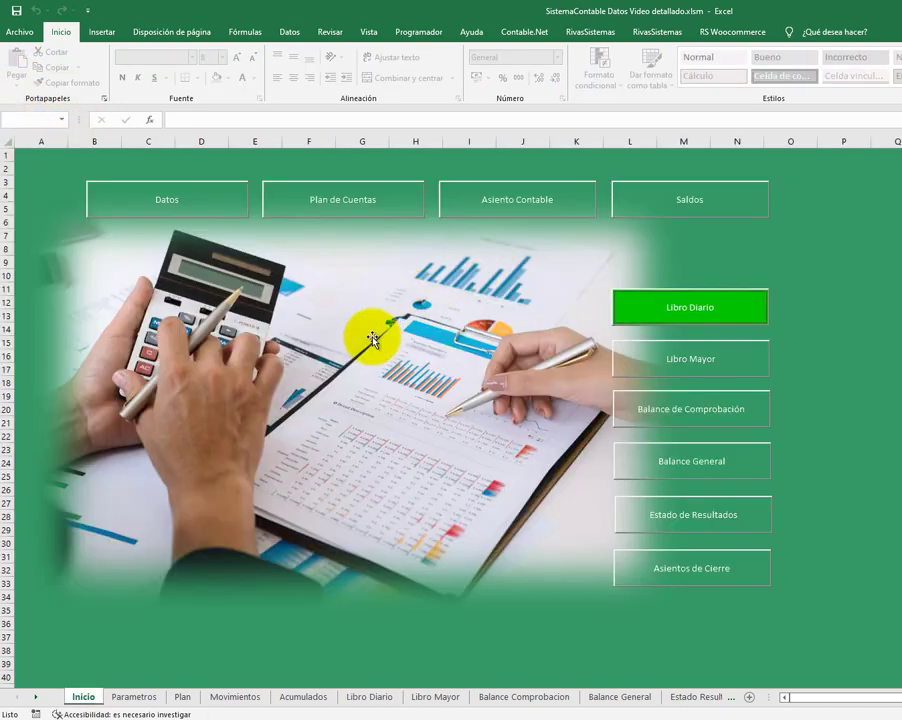
pyautogui.click(137, 697)
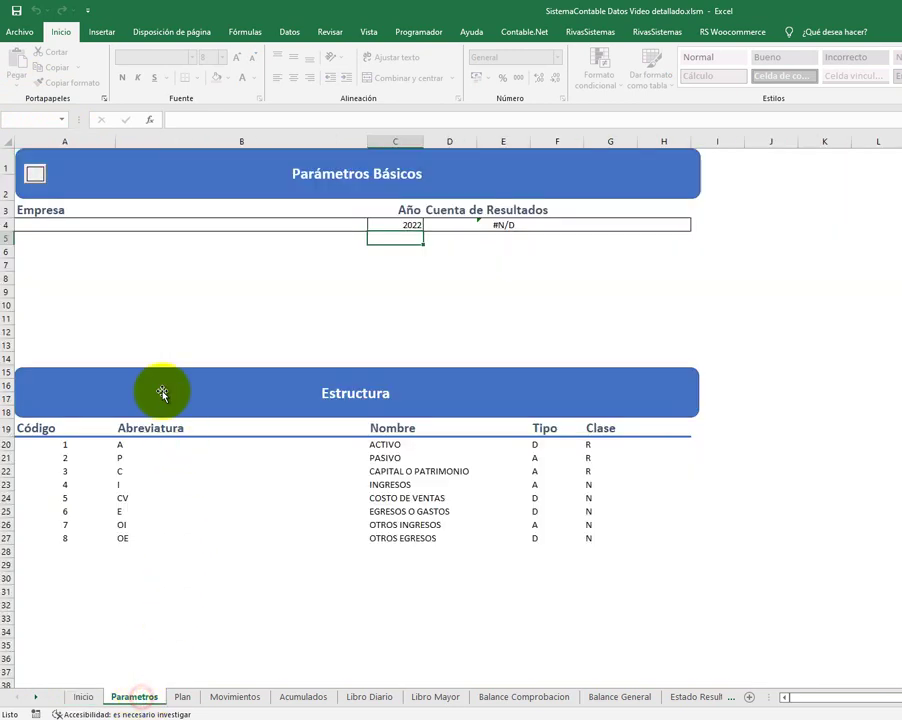
# - Enter RIVAS SISTEMAS C.A. as the company name in the Empresa cell A4
pyautogui.click(88, 221)
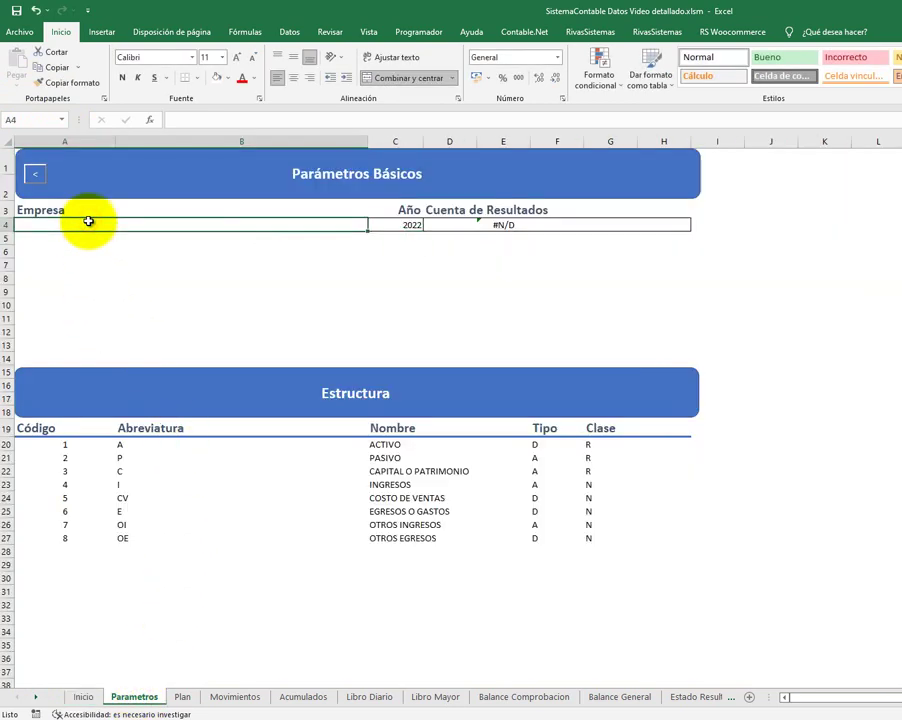
pyautogui.write('Ri')
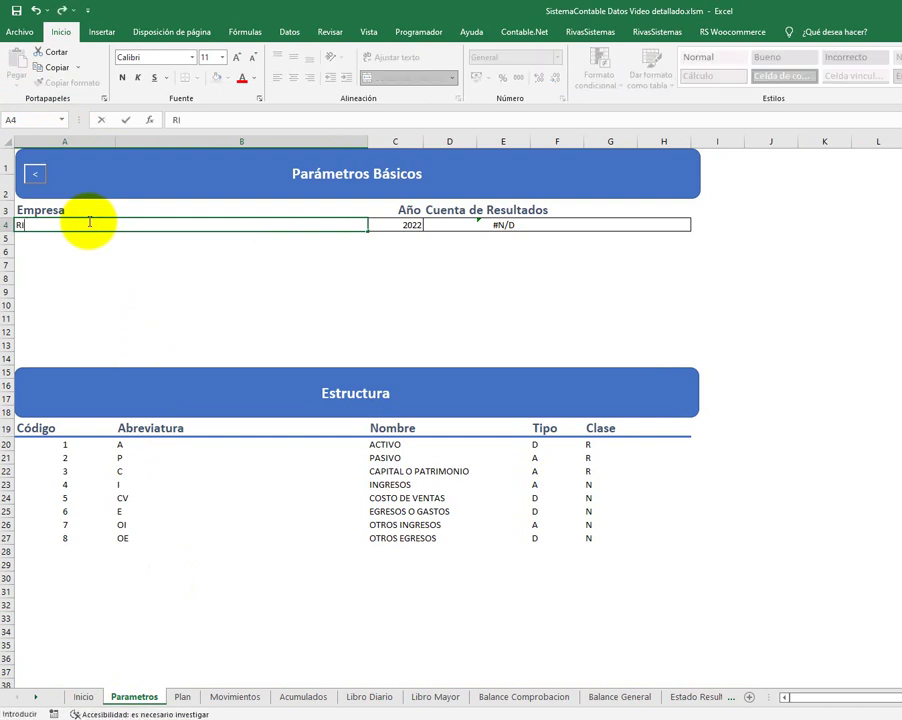
pyautogui.write('VAS SISTE')
pyautogui.write('MAS')
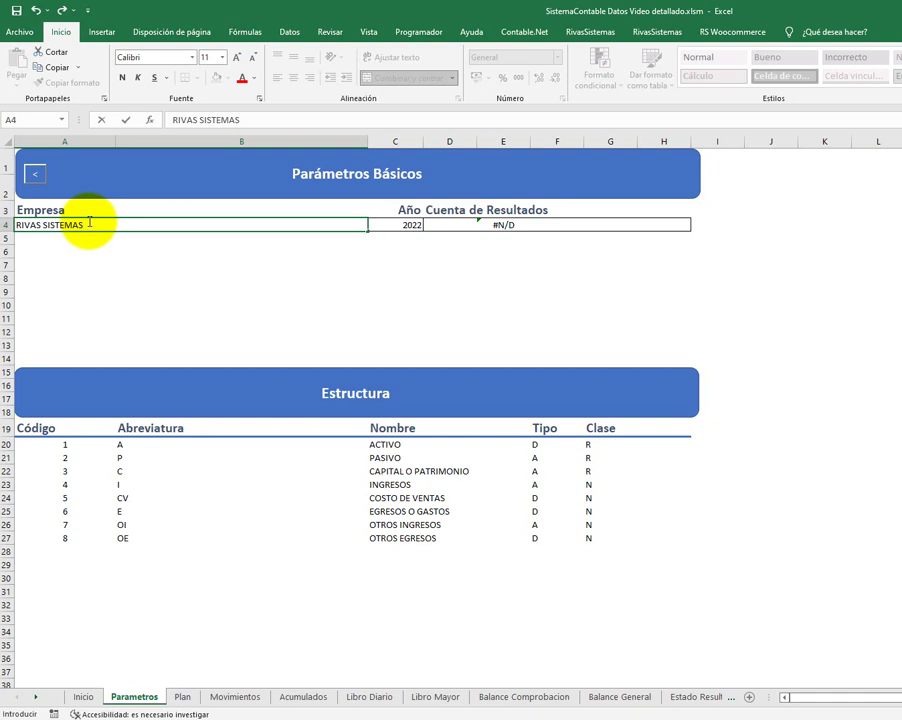
pyautogui.write(' C')
pyautogui.write('.A:')
pyautogui.press('BackSpace')
pyautogui.write('.')
pyautogui.press('Return')
# - Review the Año 2022, Cuenta de Resultados and Estructura account-type cells
pyautogui.click(88, 222)
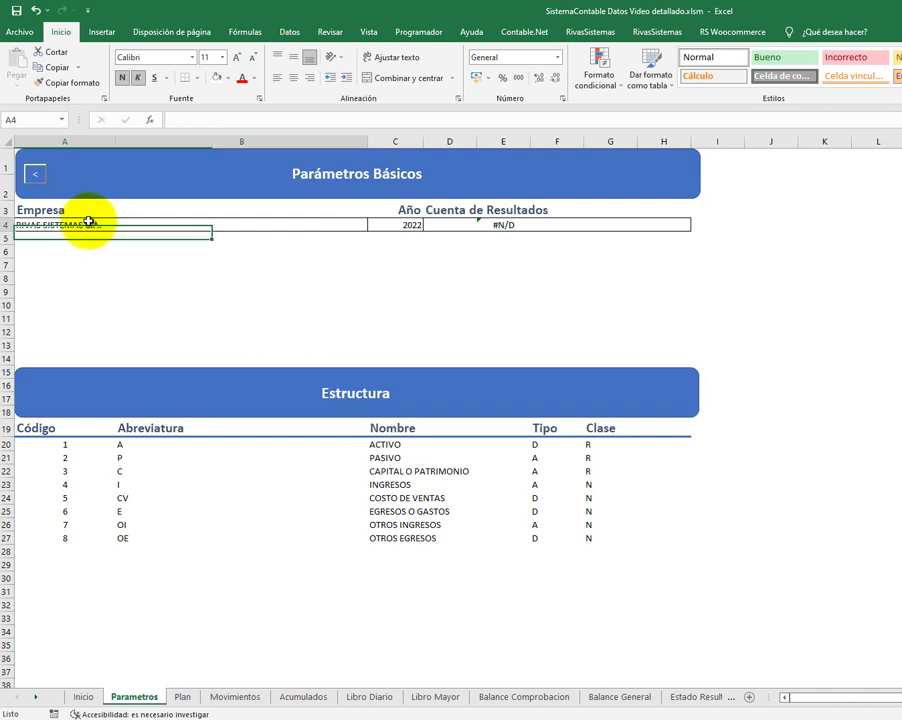
pyautogui.press('Right')
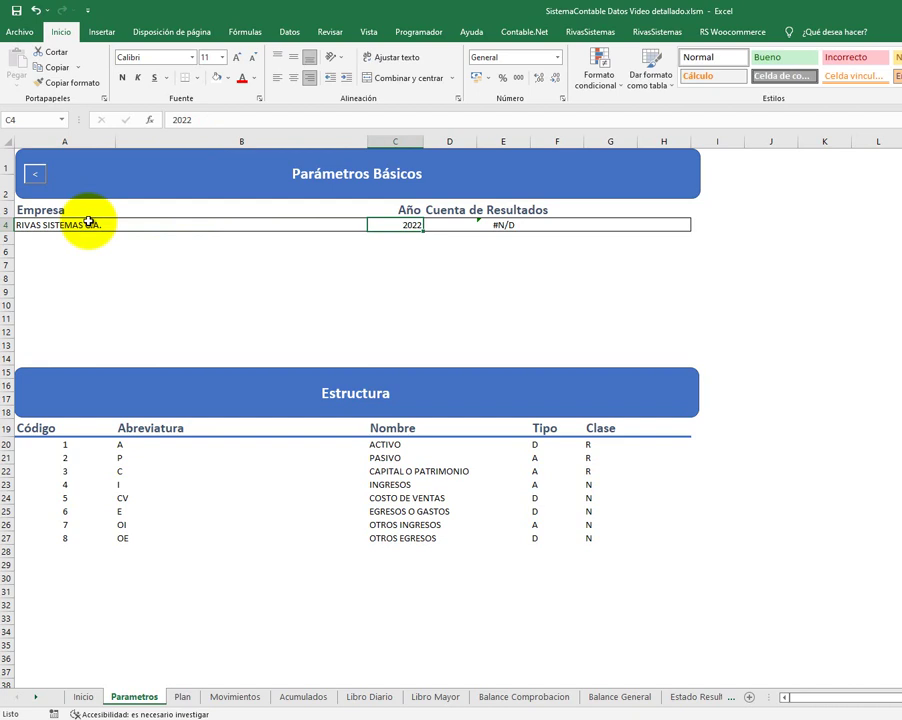
pyautogui.press('Right')
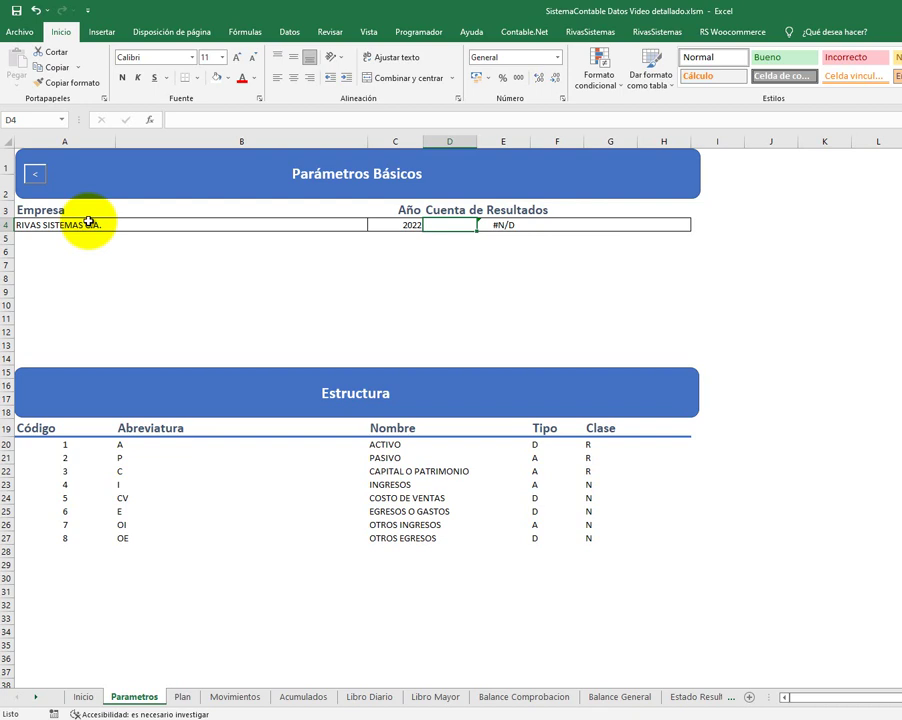
pyautogui.press('Down')
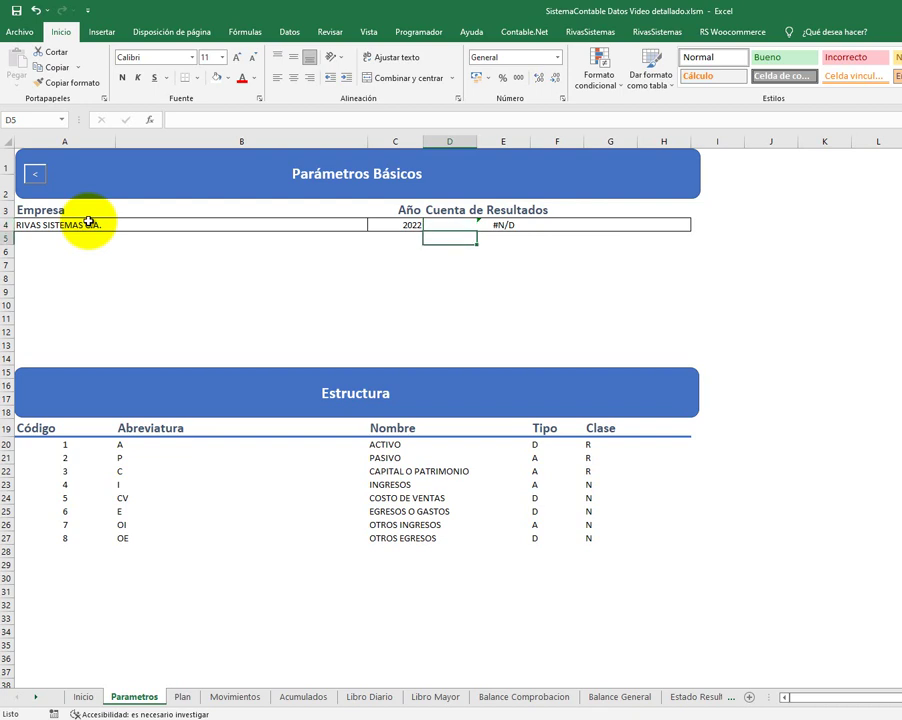
pyautogui.press('Down')
pyautogui.press('Down')
pyautogui.press('Down')
pyautogui.press('Down')
pyautogui.press('Down')
pyautogui.press('Down')
pyautogui.press('Left')
pyautogui.press('Left')
pyautogui.press('Left')
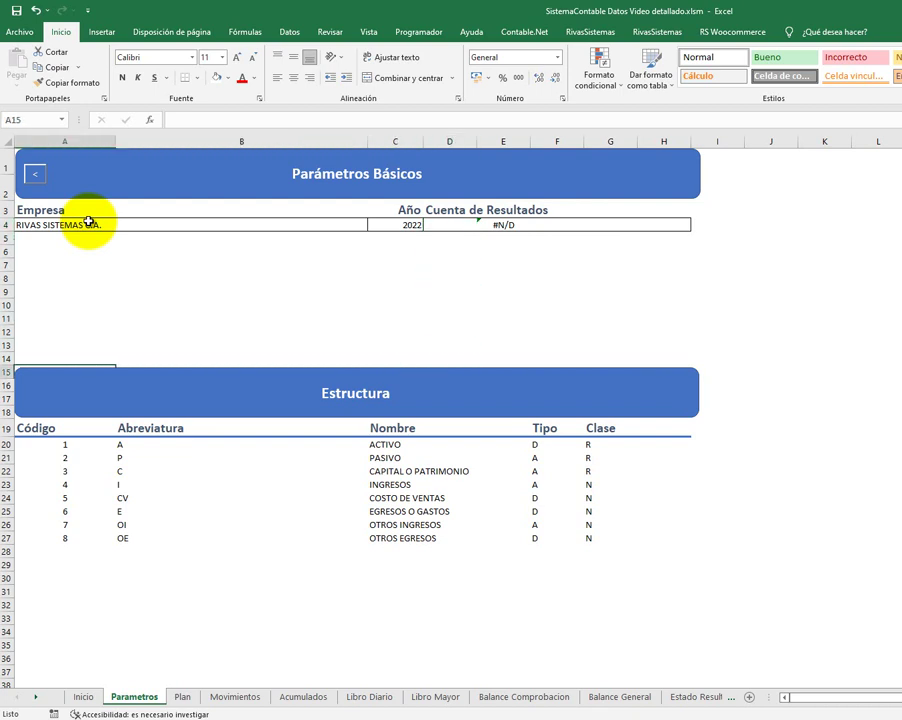
pyautogui.press('Down')
pyautogui.press('Down')
pyautogui.press('Down')
pyautogui.press('Down')
pyautogui.press('Down')
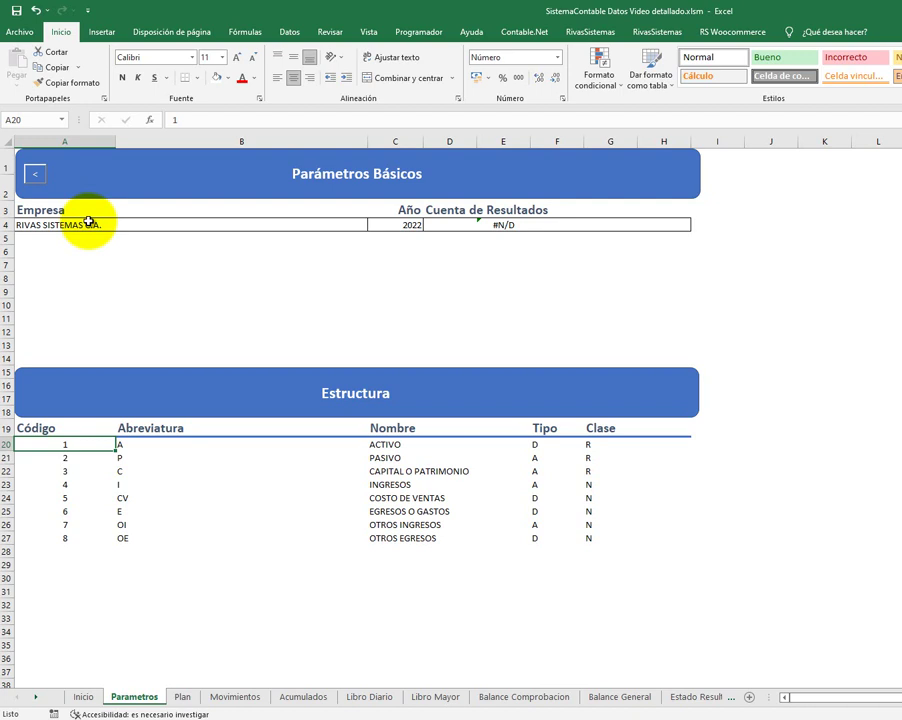
pyautogui.press('Right')
pyautogui.press('Right')
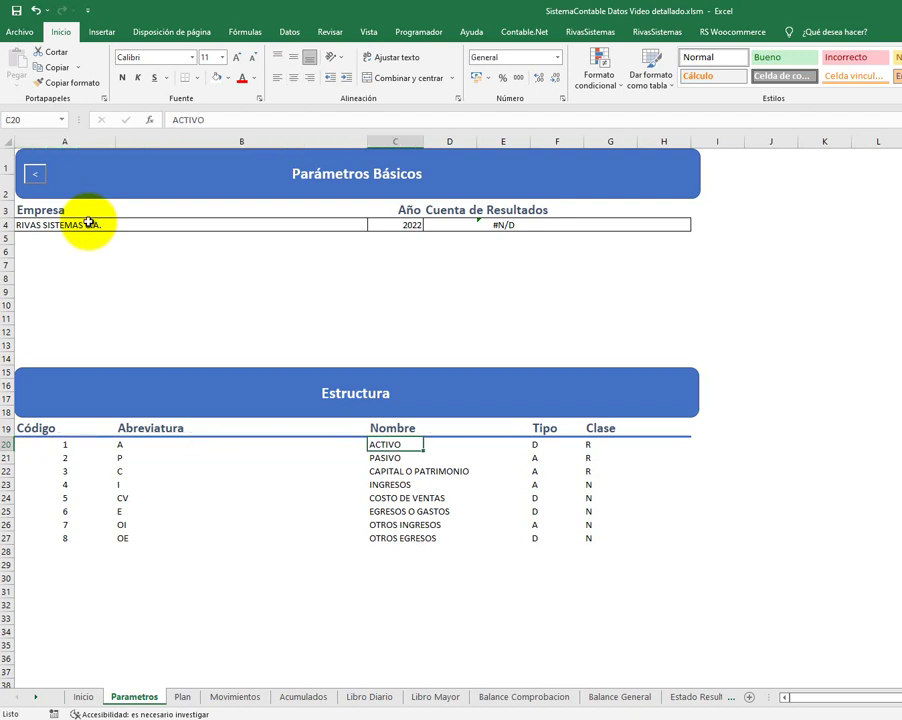
# - Add account 1001 CAJA to the Plan Contable sheet
pyautogui.click(183, 697)
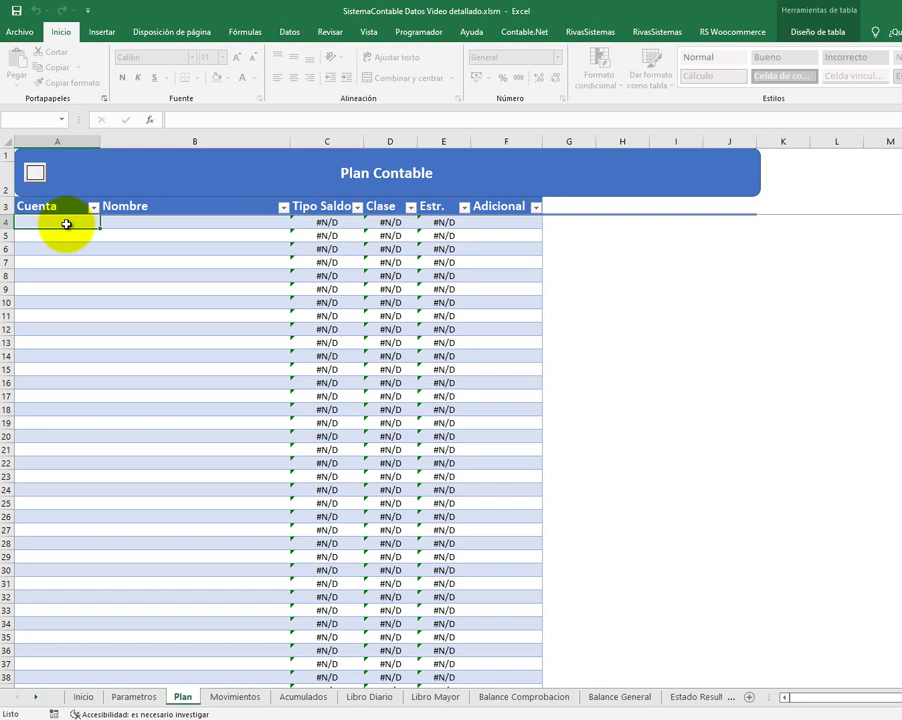
pyautogui.click(67, 222)
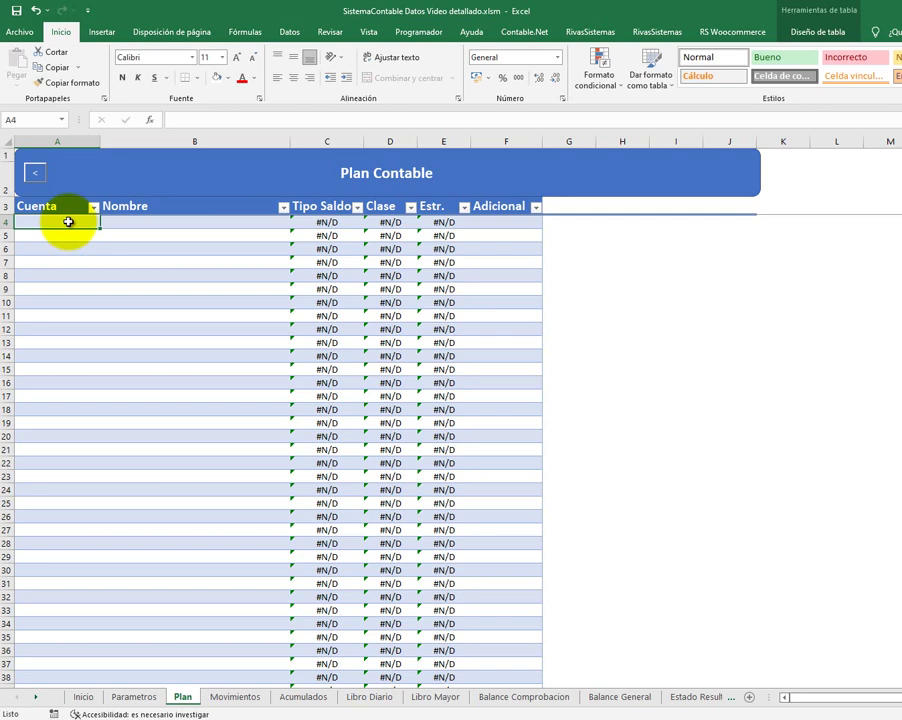
pyautogui.write('100')
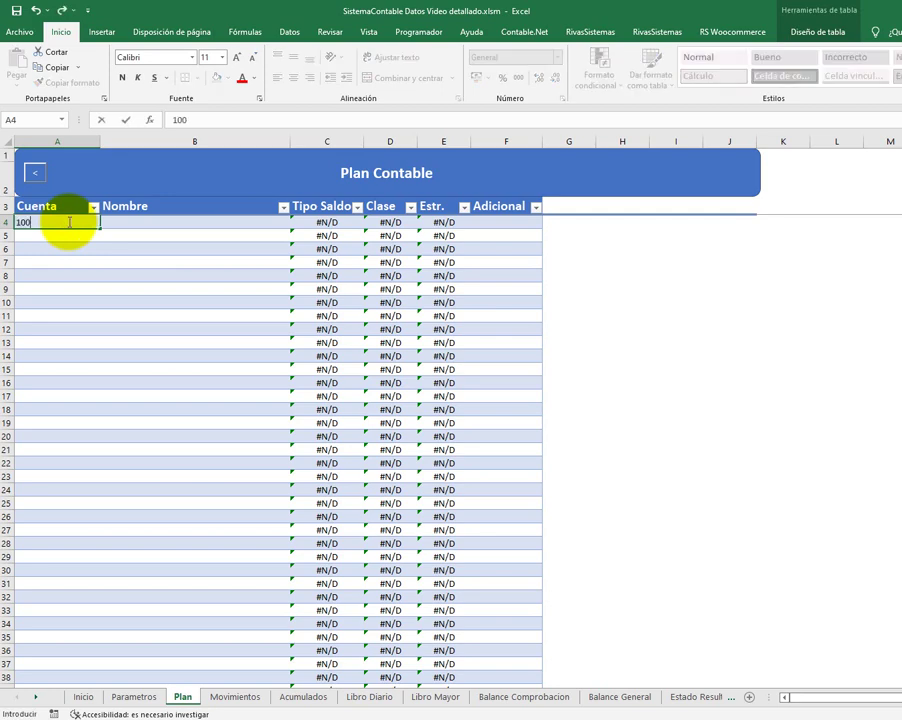
pyautogui.write('1')
pyautogui.press('Return')
pyautogui.click(68, 222)
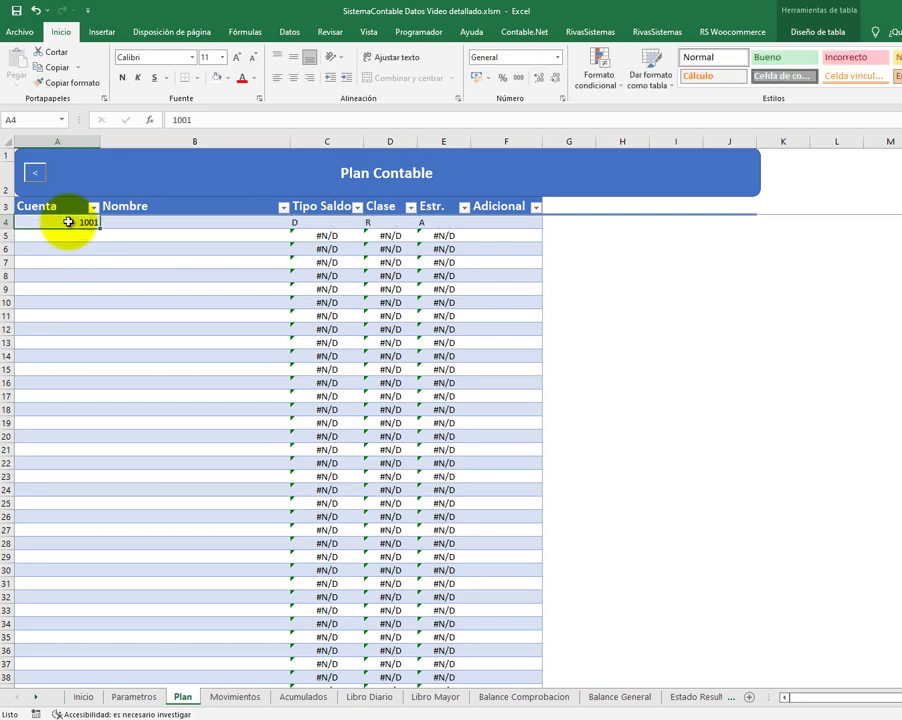
pyautogui.press('Tab')
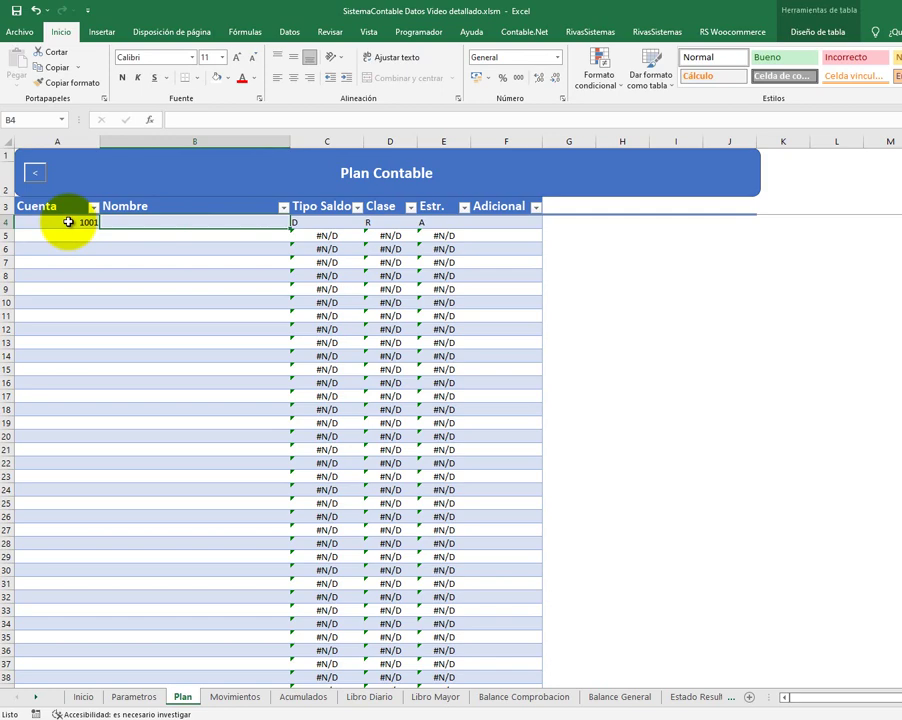
pyautogui.write('CAJA')
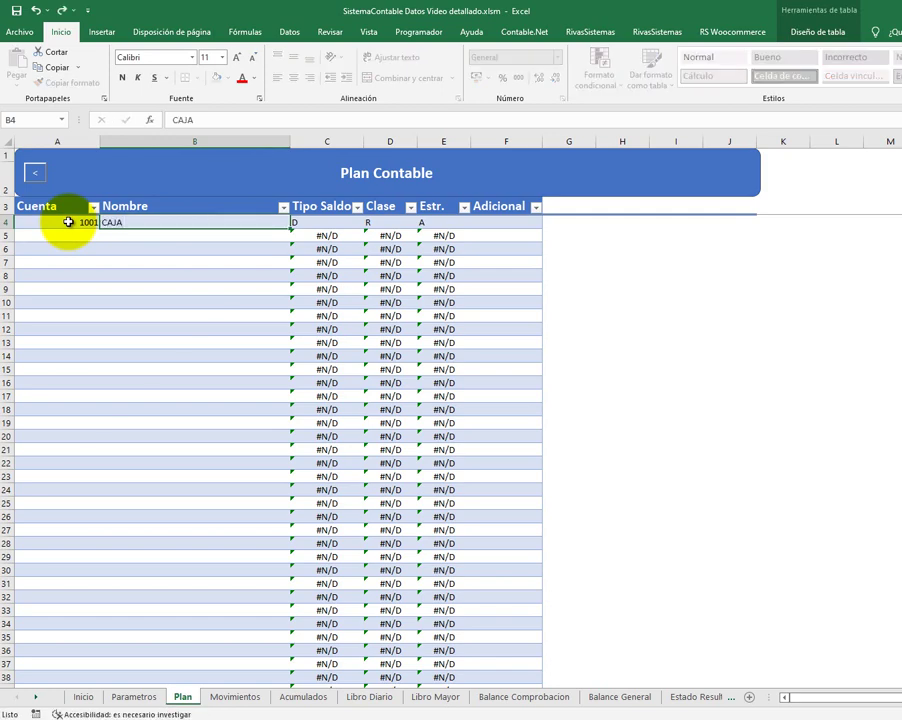
pyautogui.press('Return')
# - Add account 1002 BANCO on the next row
pyautogui.write('1002')
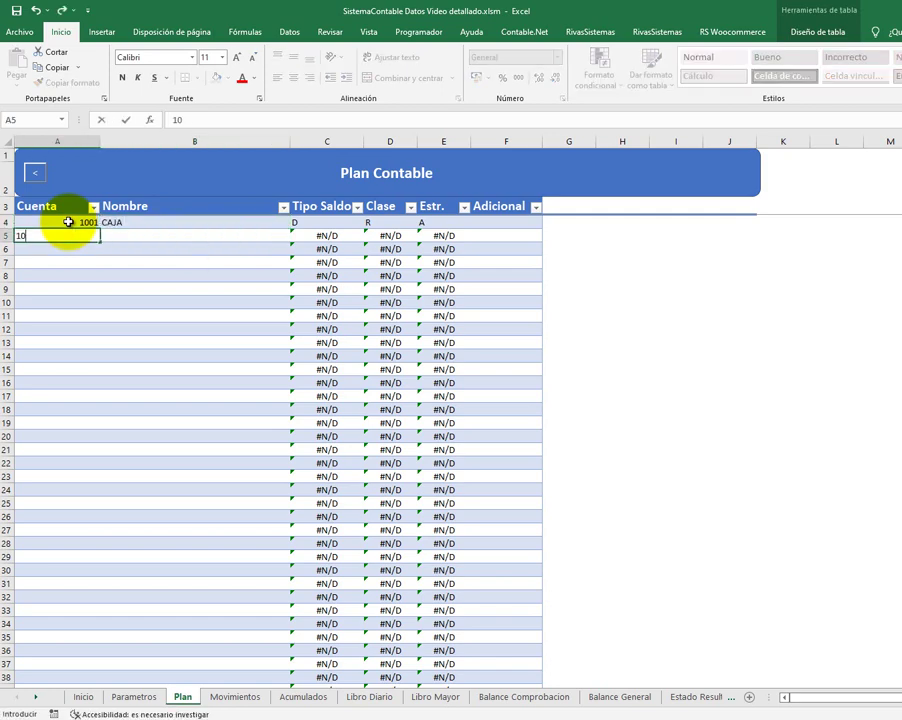
pyautogui.press('Tab')
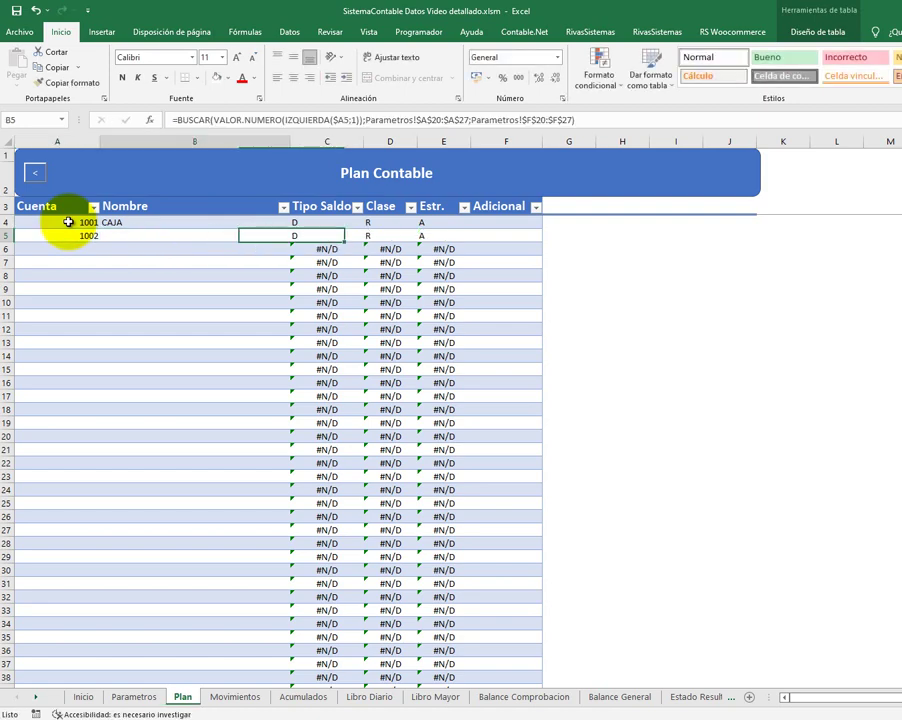
pyautogui.write('BANCO')
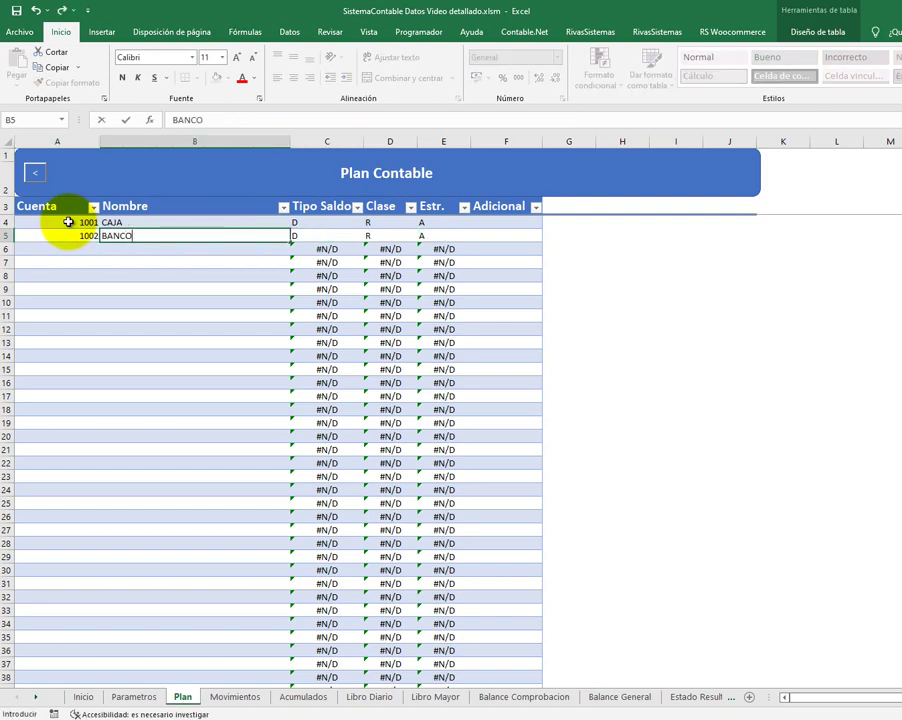
pyautogui.press('Return')
pyautogui.press('Up')
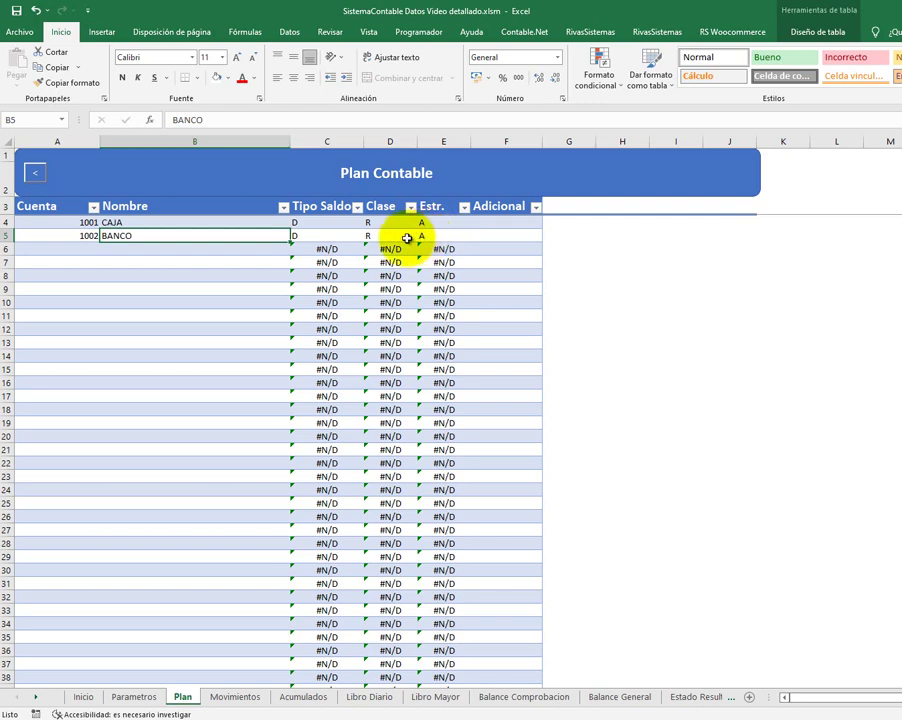
# - Add accounts 1003 CUENTAS POR COBRAR and 2001 CUENTAS POR PAGAR
pyautogui.click(89, 249)
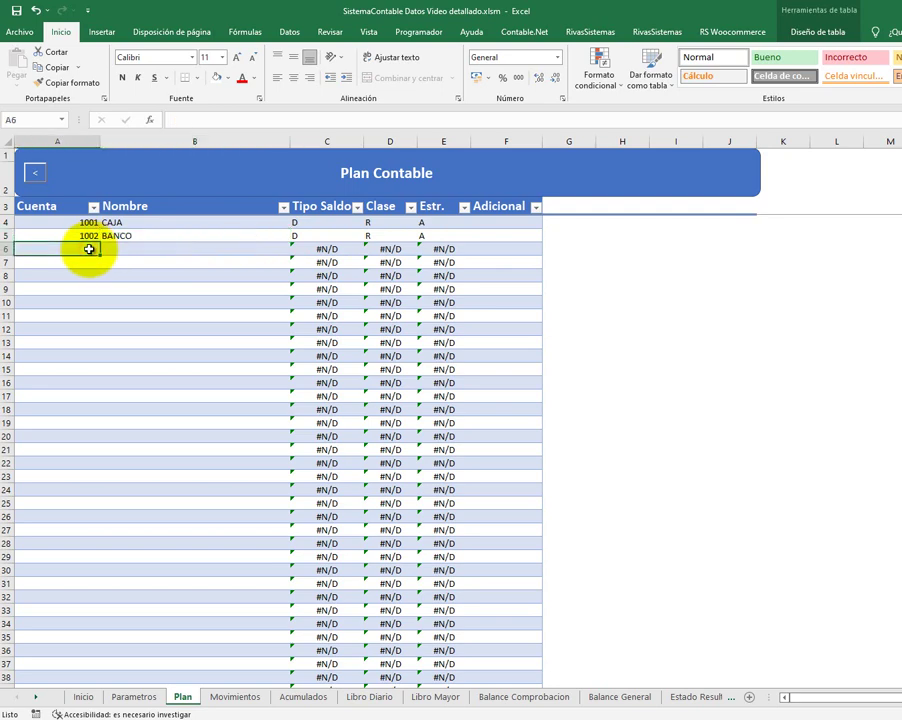
pyautogui.write('100')
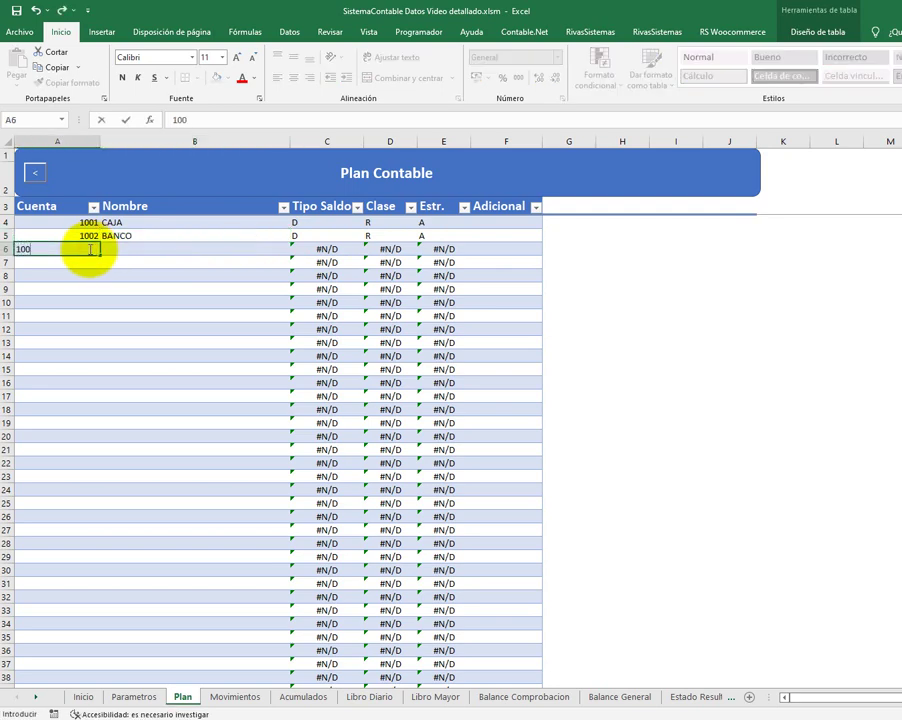
pyautogui.write('3')
pyautogui.press('Tab')
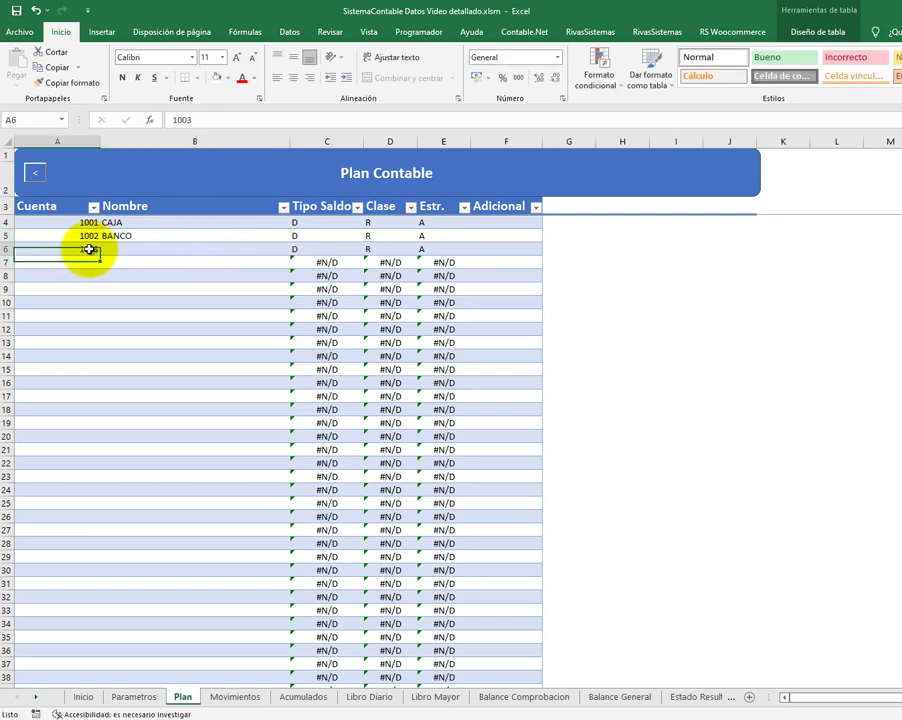
pyautogui.write('CUE')
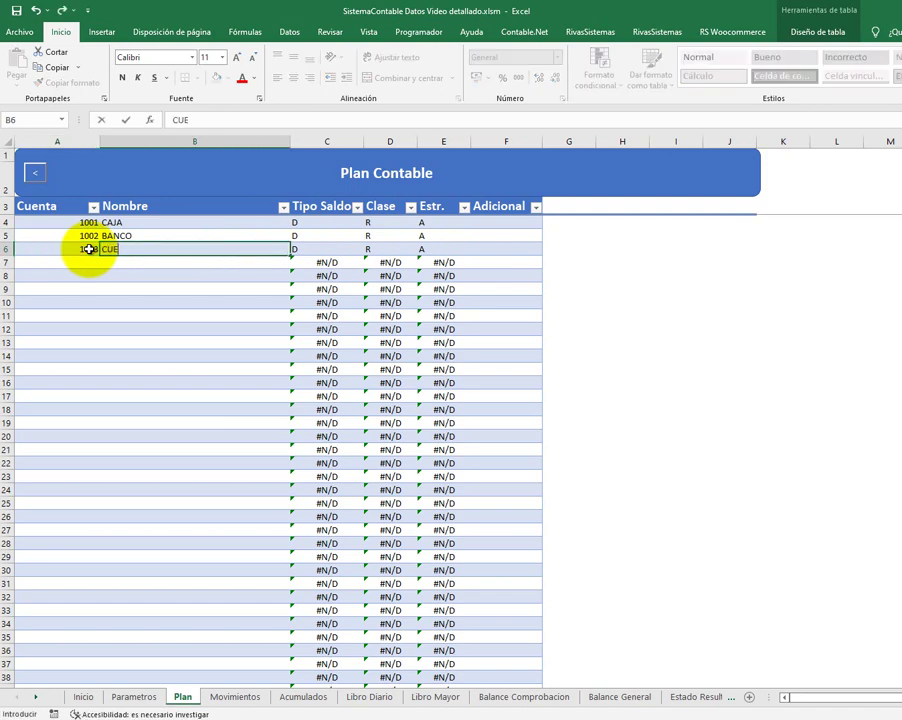
pyautogui.write('NTAS POR CO')
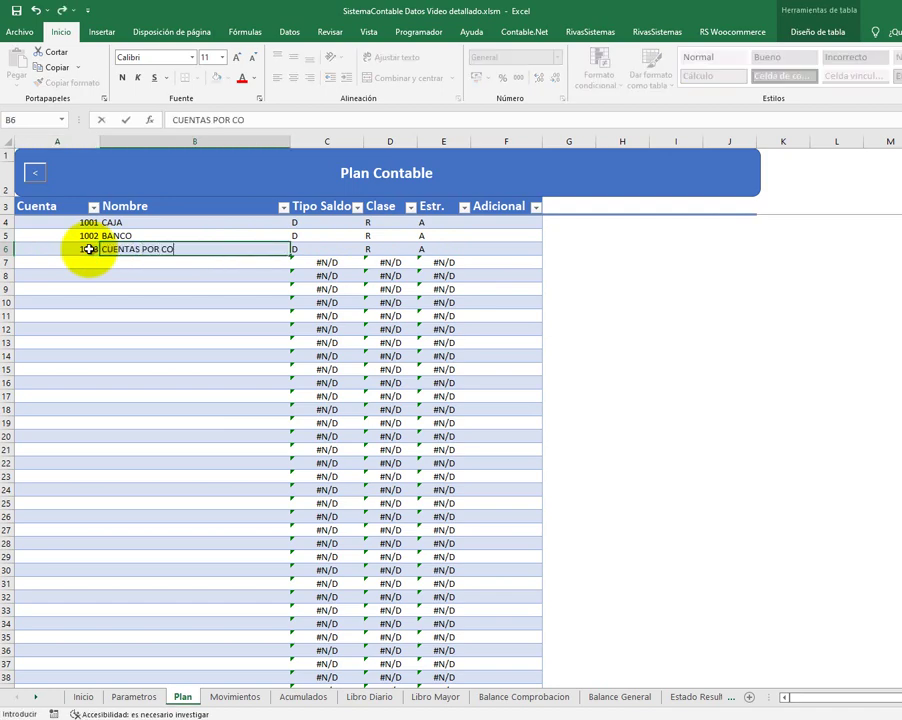
pyautogui.write('BRAR')
pyautogui.press('Return')
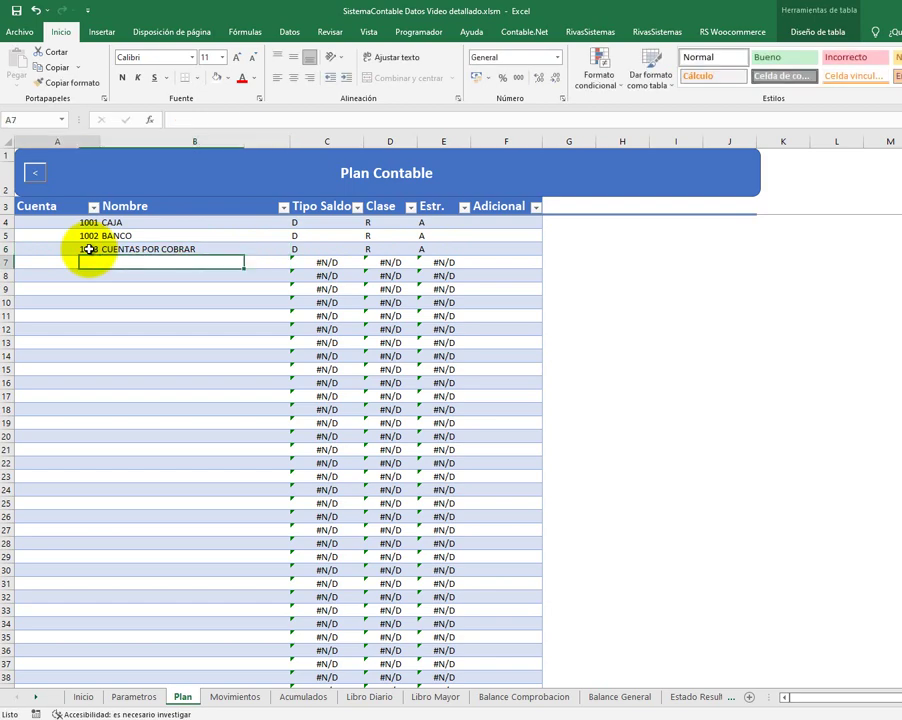
pyautogui.write('20')
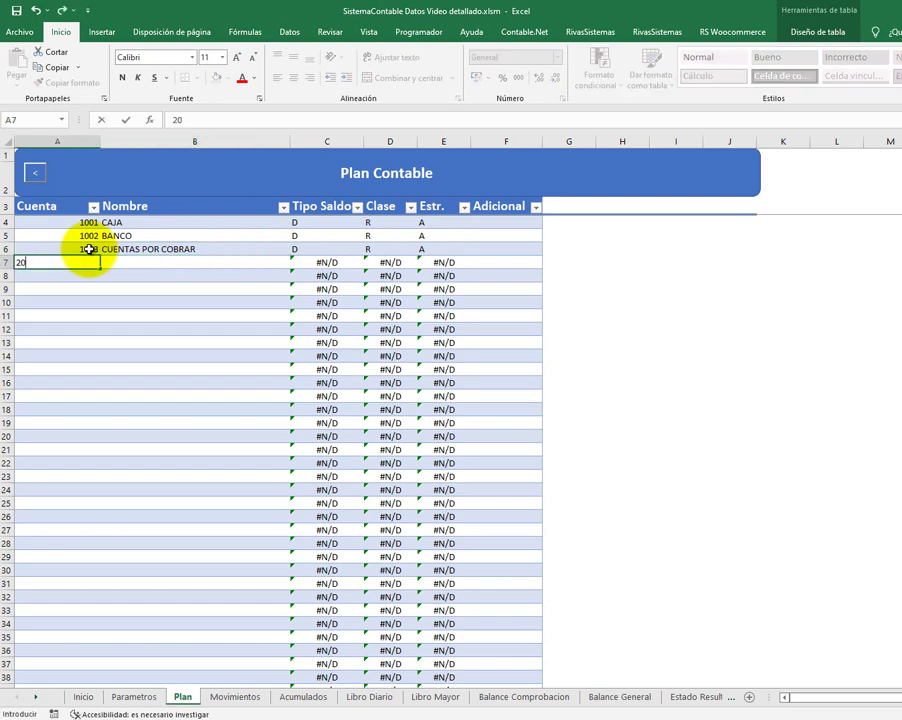
pyautogui.write('01')
pyautogui.press('Tab')
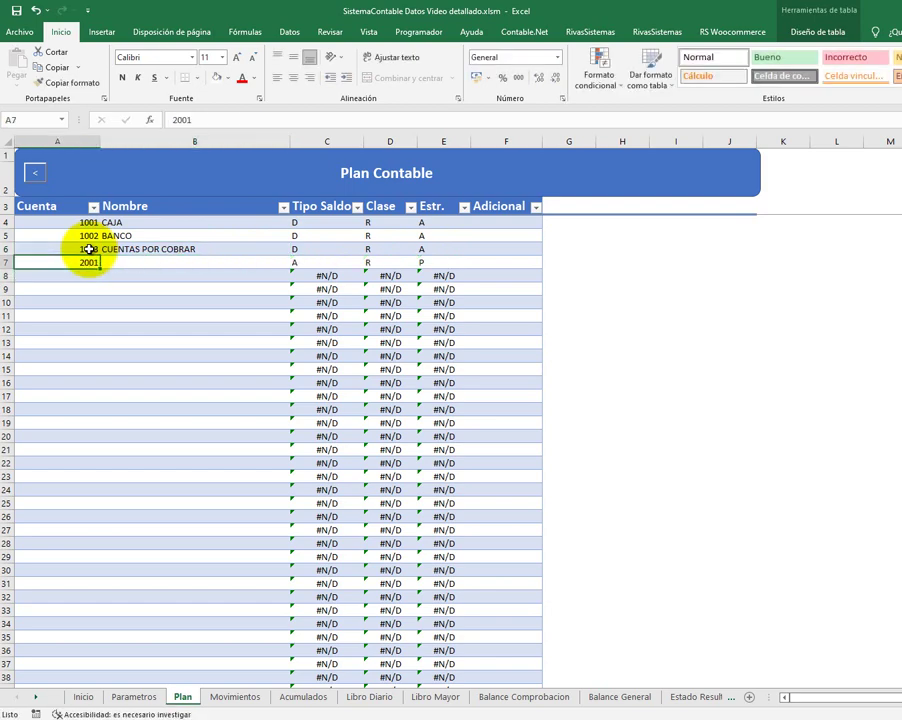
pyautogui.hotkey('ctrl', 'd')
pyautogui.write('CUENTAS P')
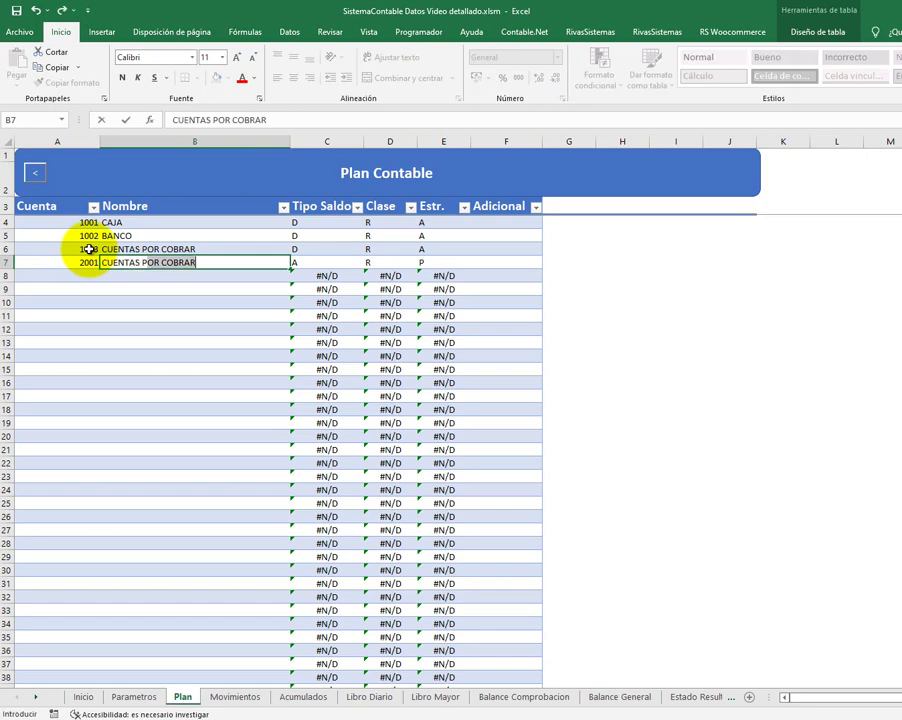
pyautogui.press('BackSpace')
pyautogui.press('BackSpace')
pyautogui.press('BackSpace')
pyautogui.write('PAGAR')
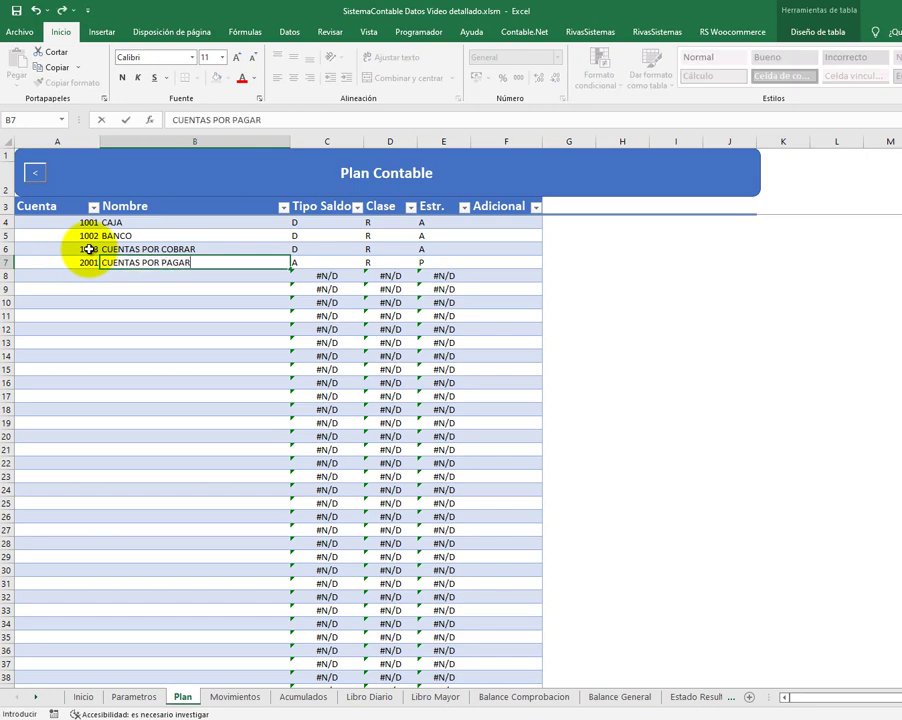
pyautogui.press('Return')
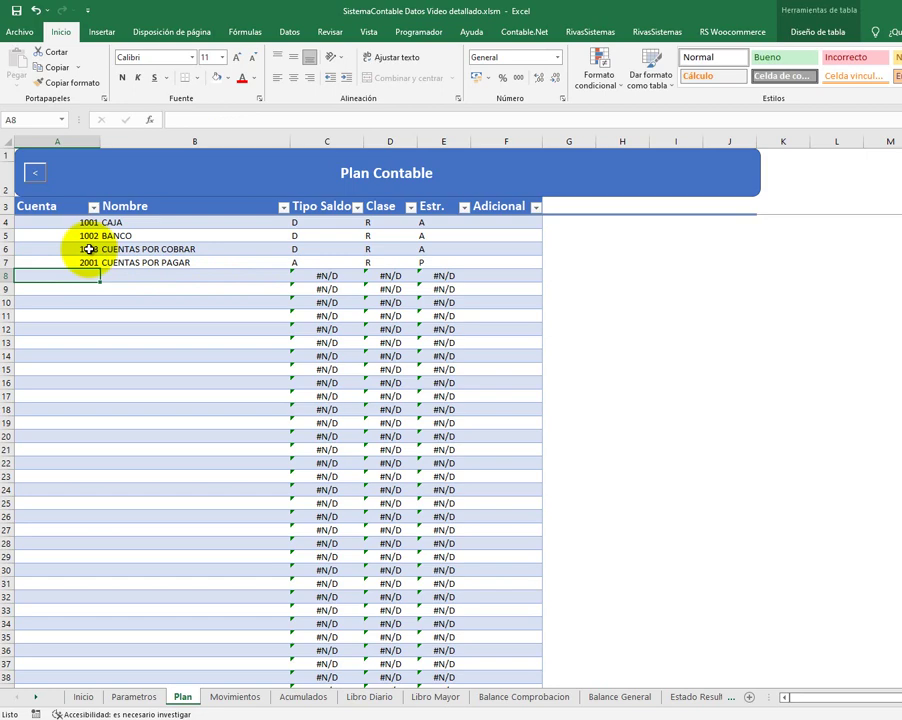
# - Add accounts 3001 CUENTA CAPITAL and 3002 CUENTA DE RESULTADOS
pyautogui.write('3001')
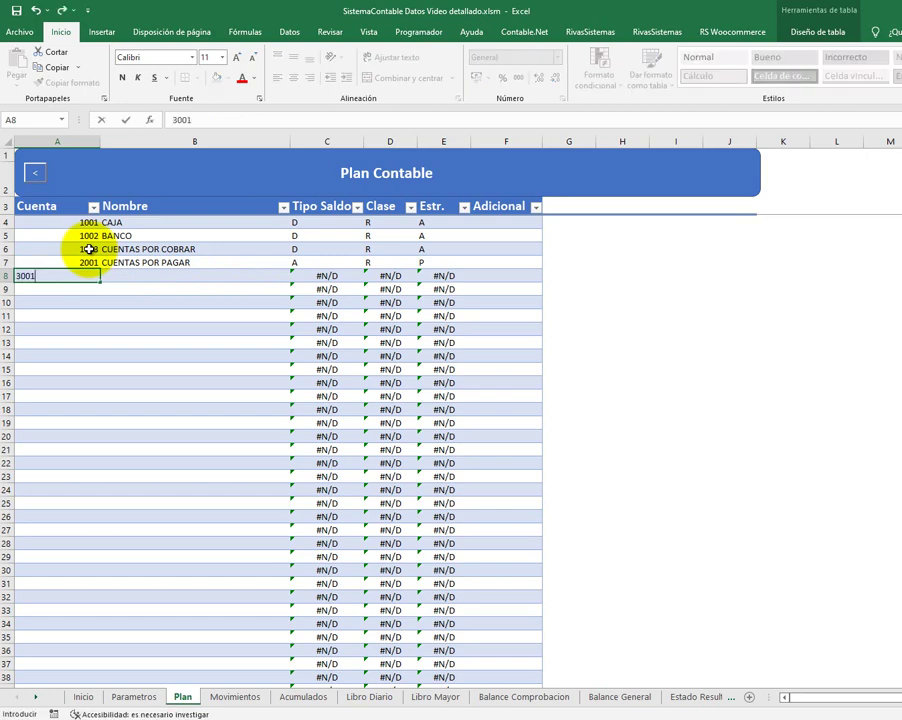
pyautogui.press('Tab')
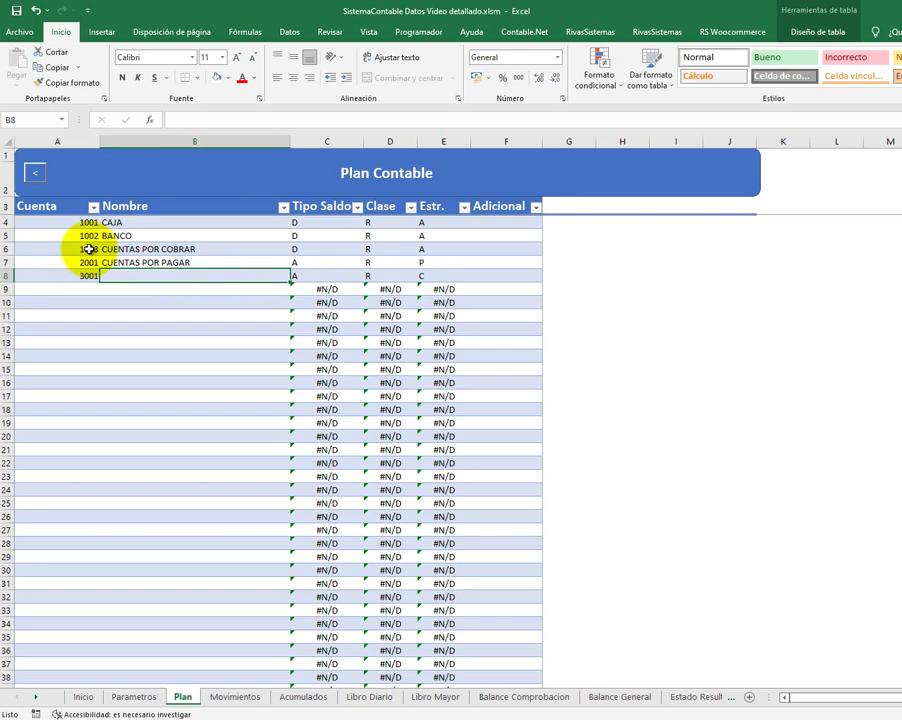
pyautogui.write('CUENTA CAPITA')
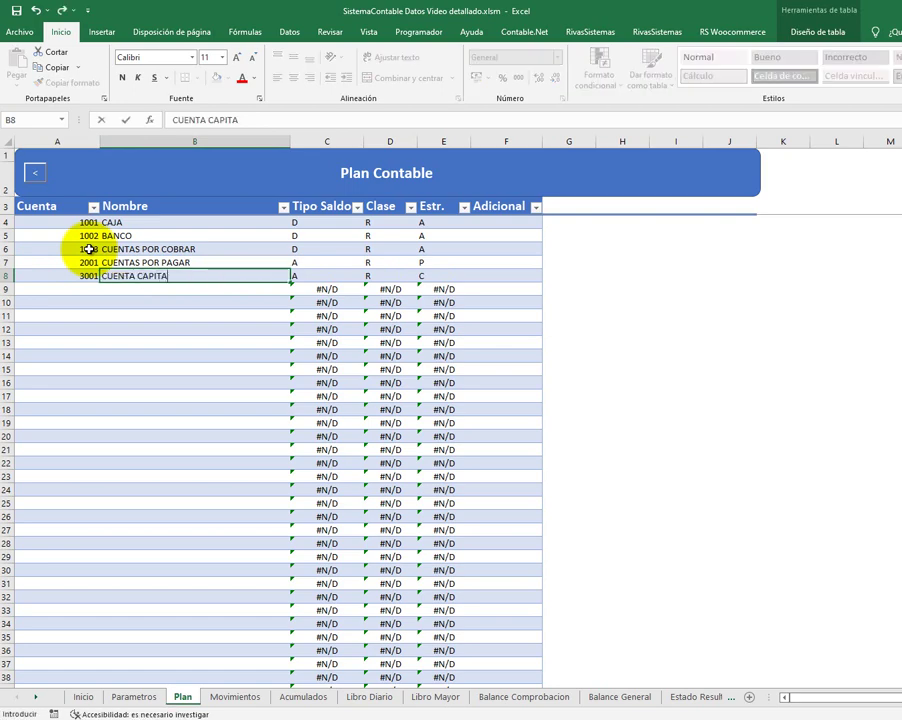
pyautogui.write('L')
pyautogui.press('Return')
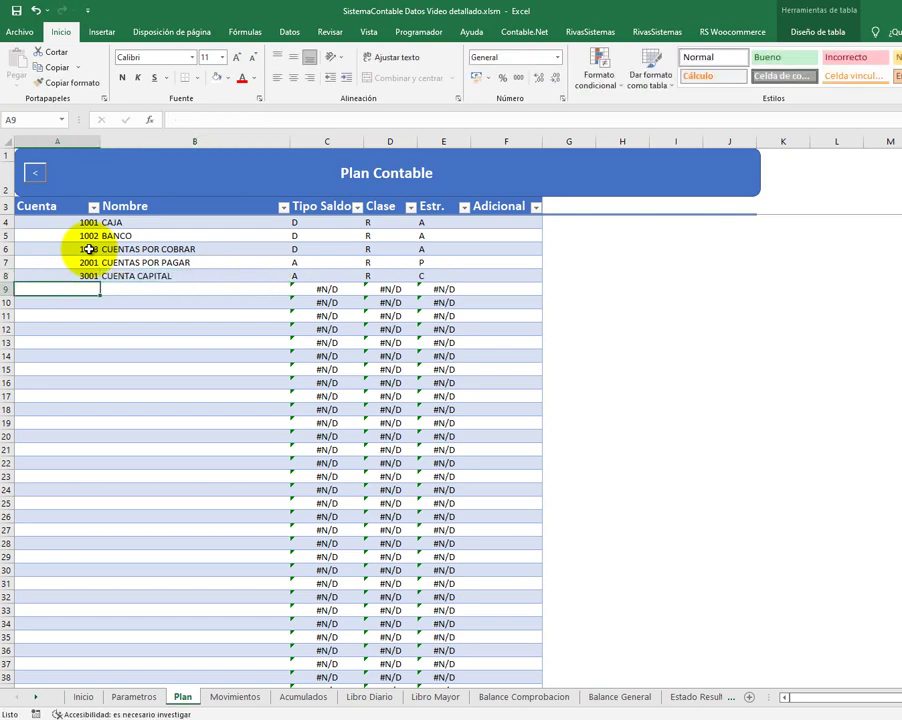
pyautogui.write('3002')
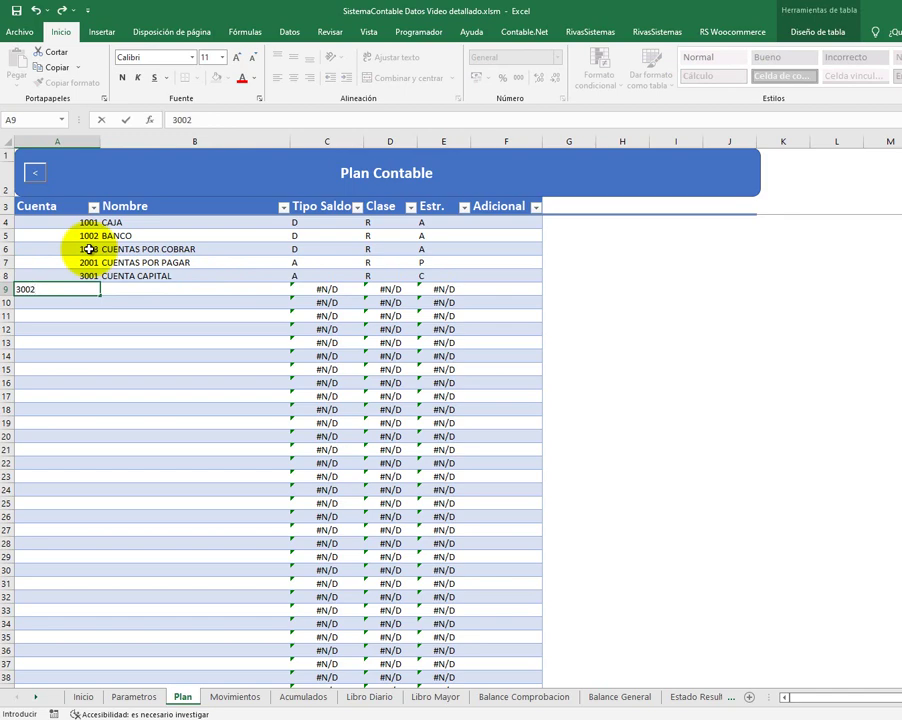
pyautogui.press('Tab')
pyautogui.write('CUENTA')
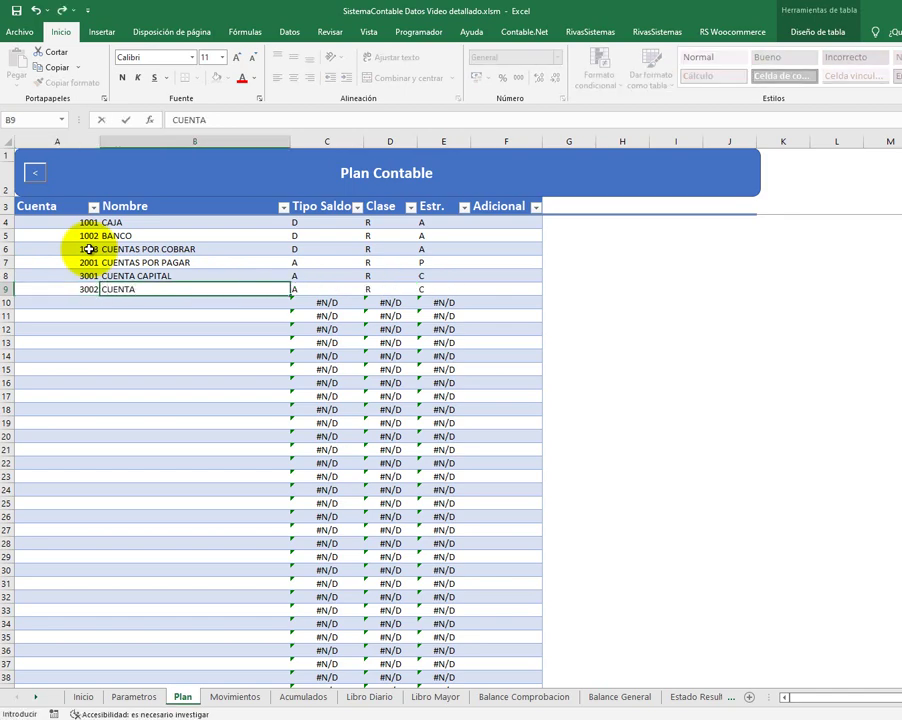
pyautogui.write(' DE RESULTADOS')
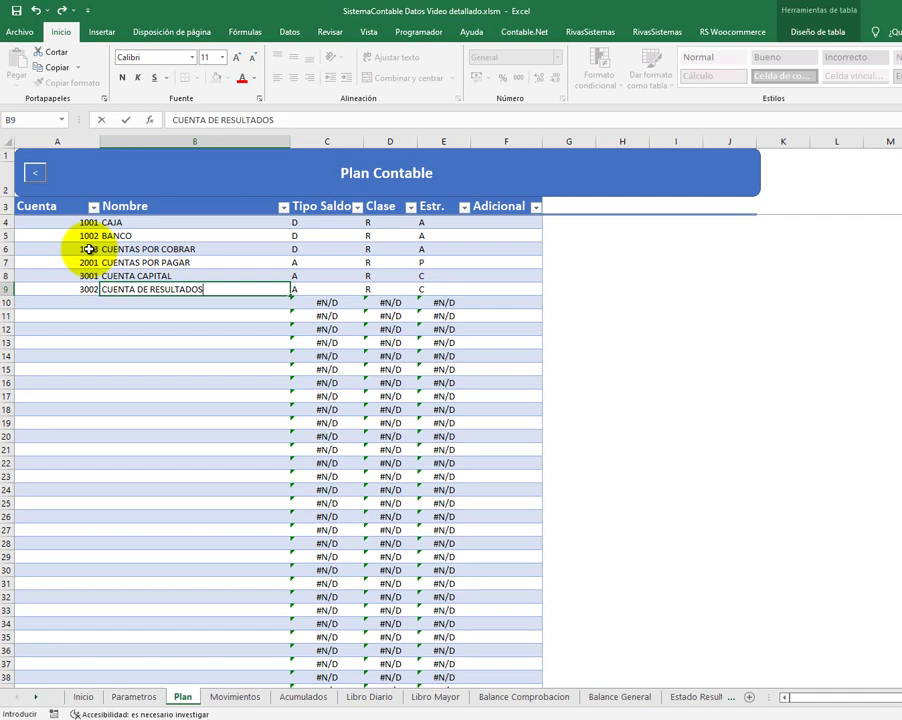
pyautogui.press('Return')
pyautogui.press('Left')
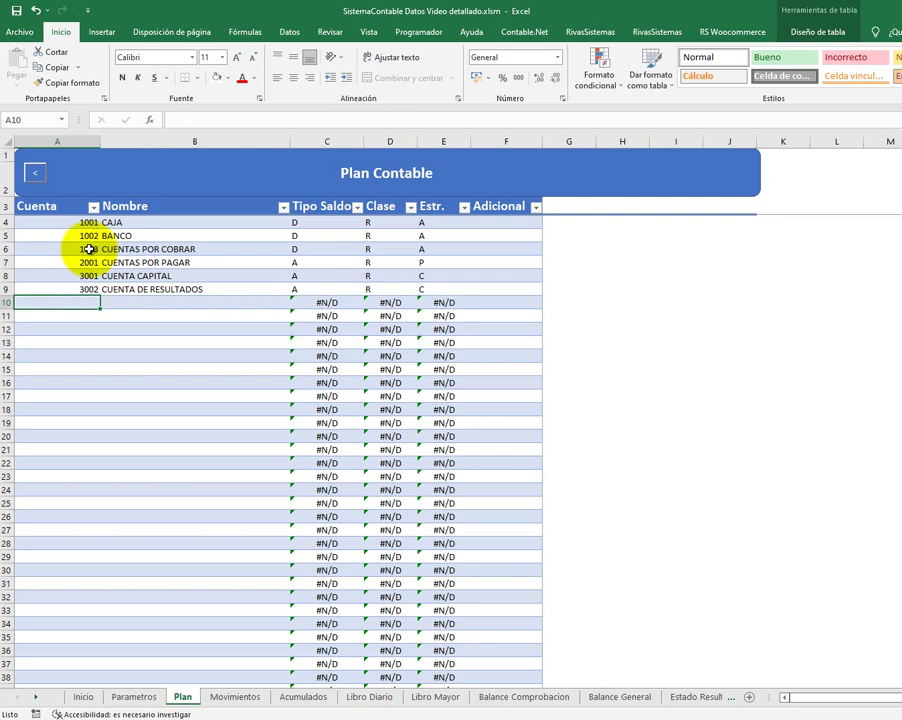
# - Set the Cuenta de Resultados parameter in D4 to 3002, then go back to Plan
pyautogui.click(135, 697)
pyautogui.click(452, 222)
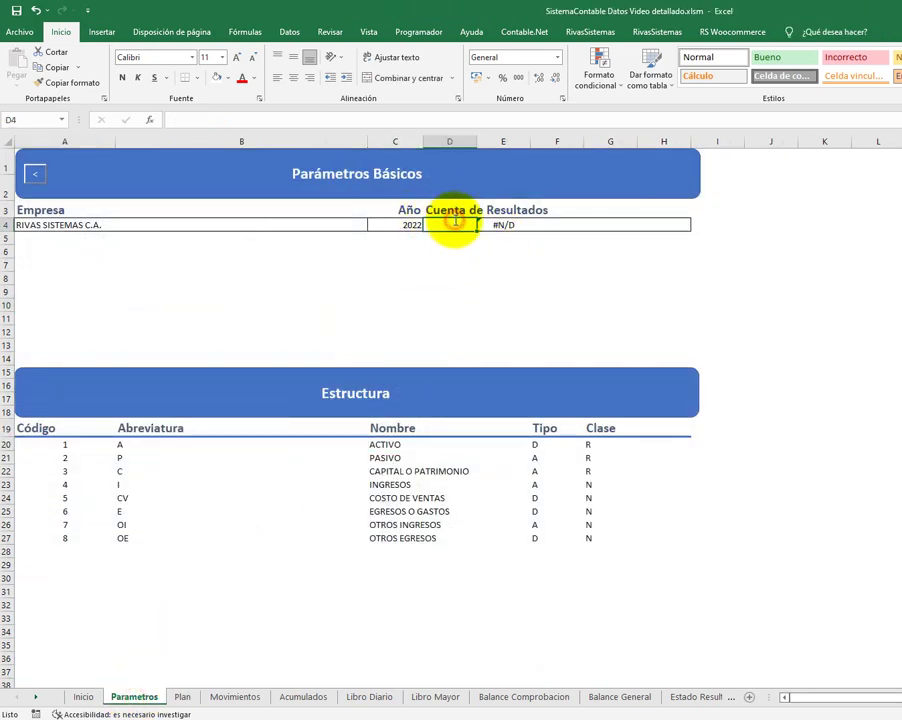
pyautogui.write('8002')
pyautogui.press('Return')
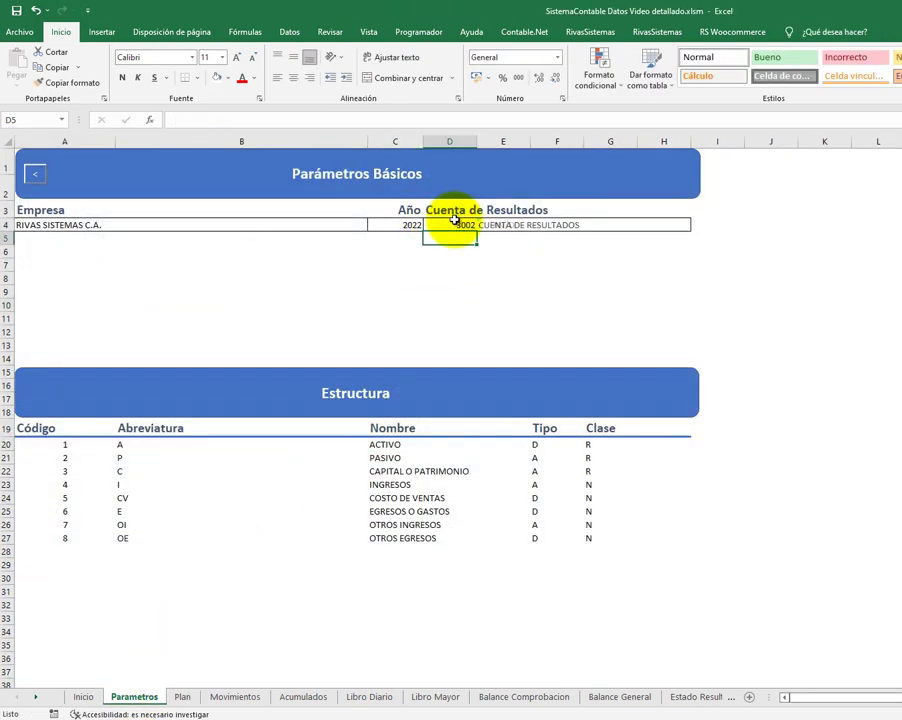
pyautogui.click(183, 697)
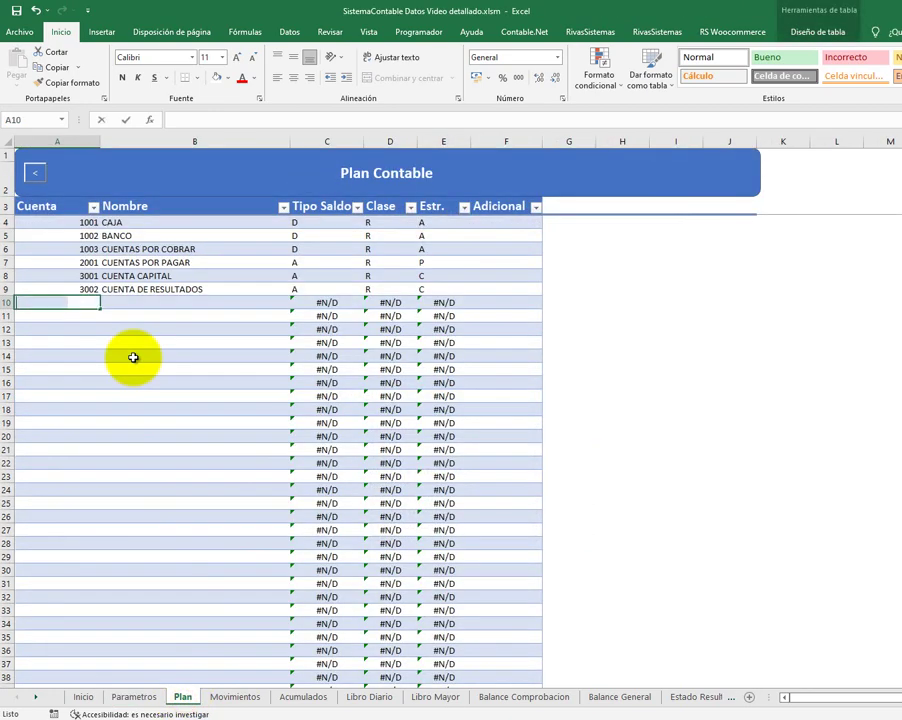
# - Add account 4001 VENTAS to the Plan Contable
pyautogui.write('4')
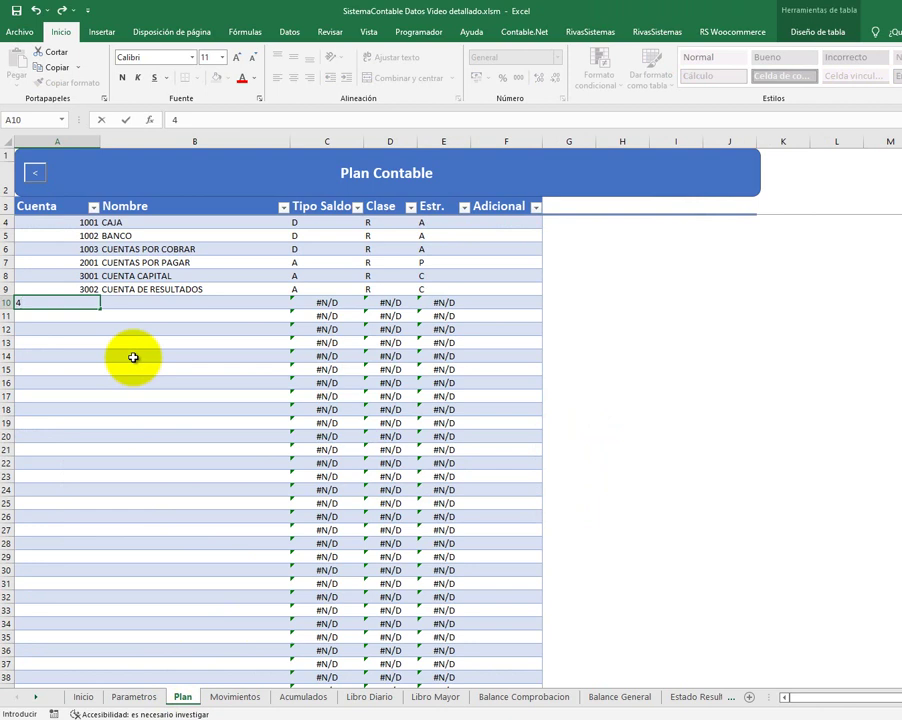
pyautogui.write('001')
pyautogui.press('Tab')
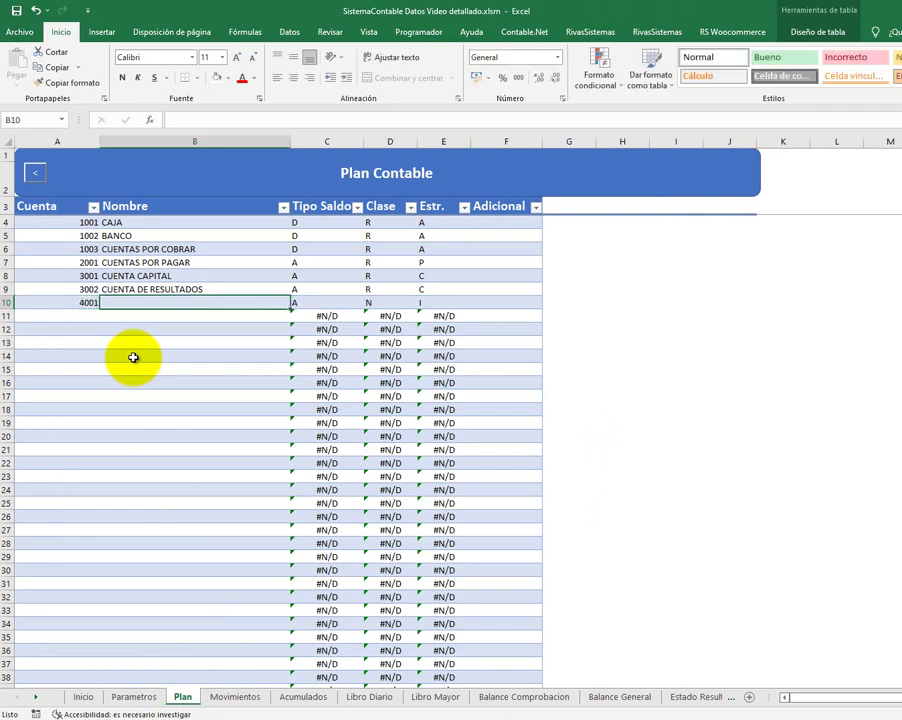
pyautogui.write('VENT')
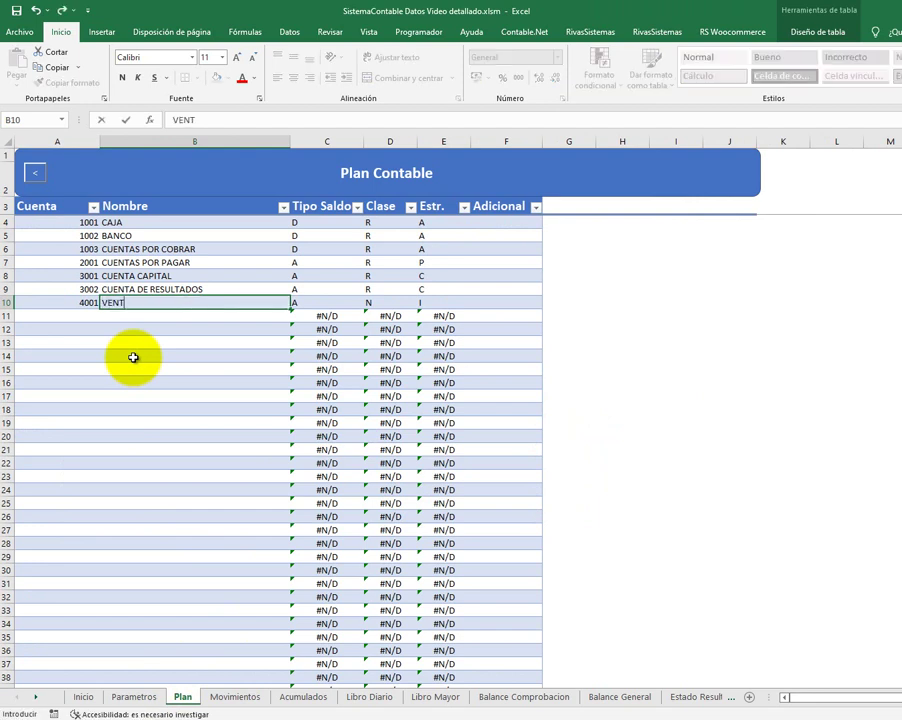
pyautogui.write('AS')
pyautogui.press('Return')
pyautogui.press('Left')
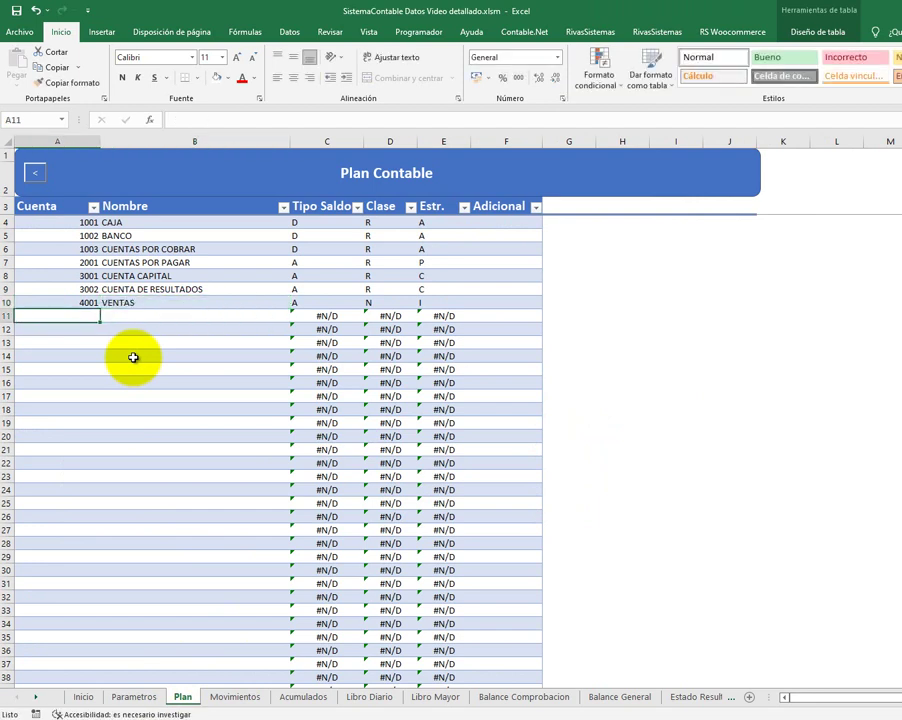
# - Add accounts 5001 COMPRAS and 6001 GASTOS
pyautogui.write('500')
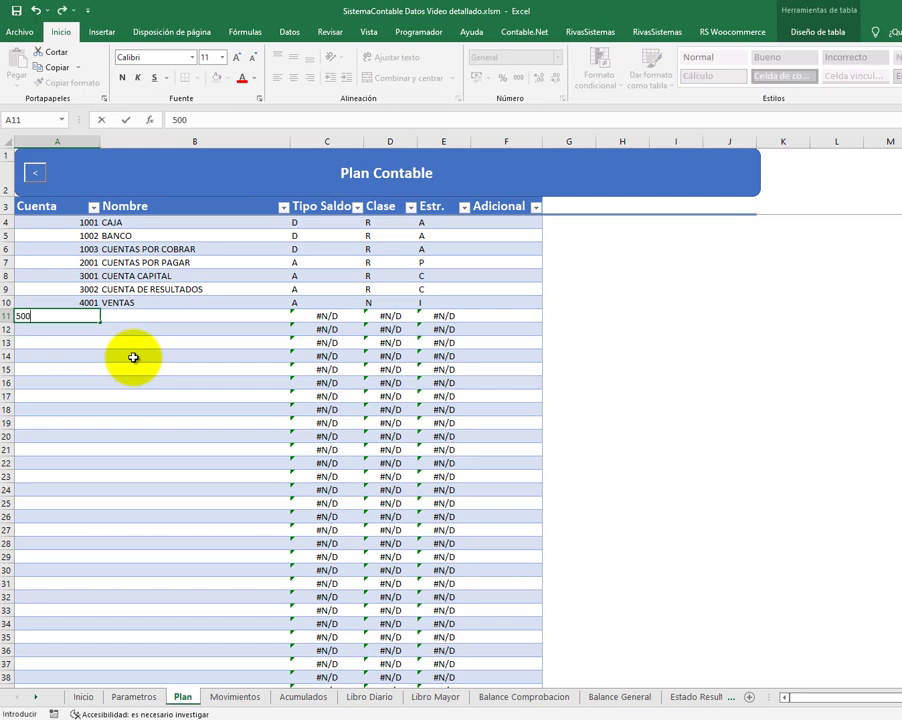
pyautogui.write('1')
pyautogui.press('Tab')
pyautogui.write('C')
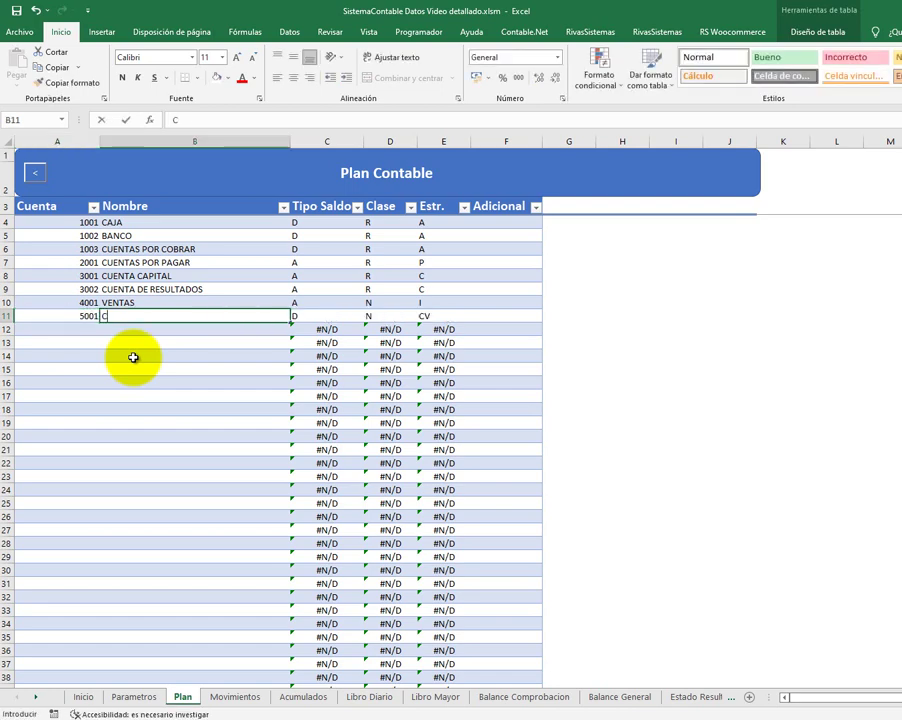
pyautogui.write('OMPRAS')
pyautogui.press('Return')
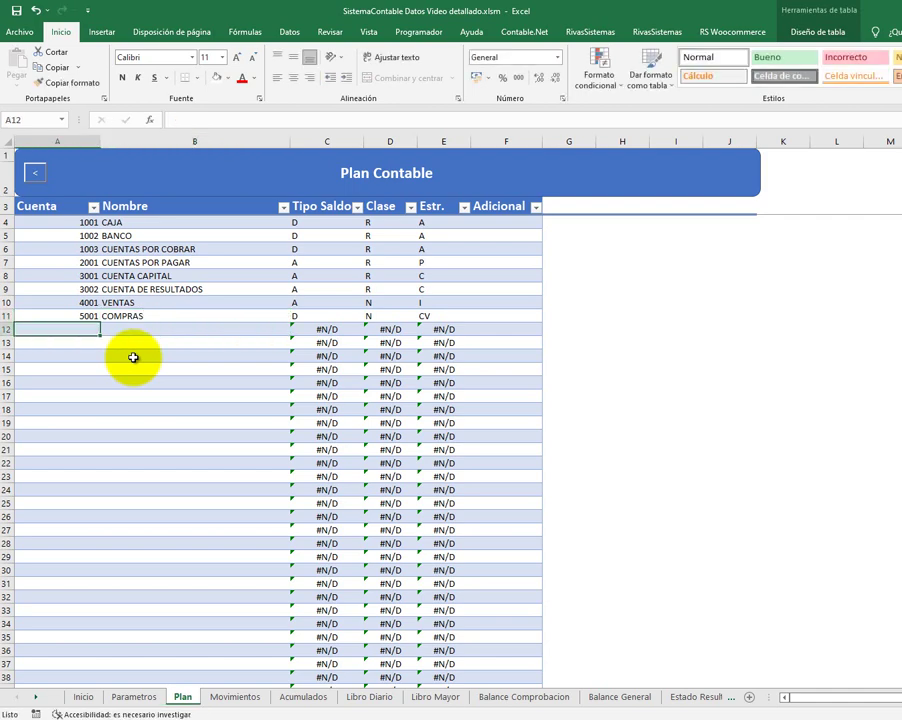
pyautogui.write('600')
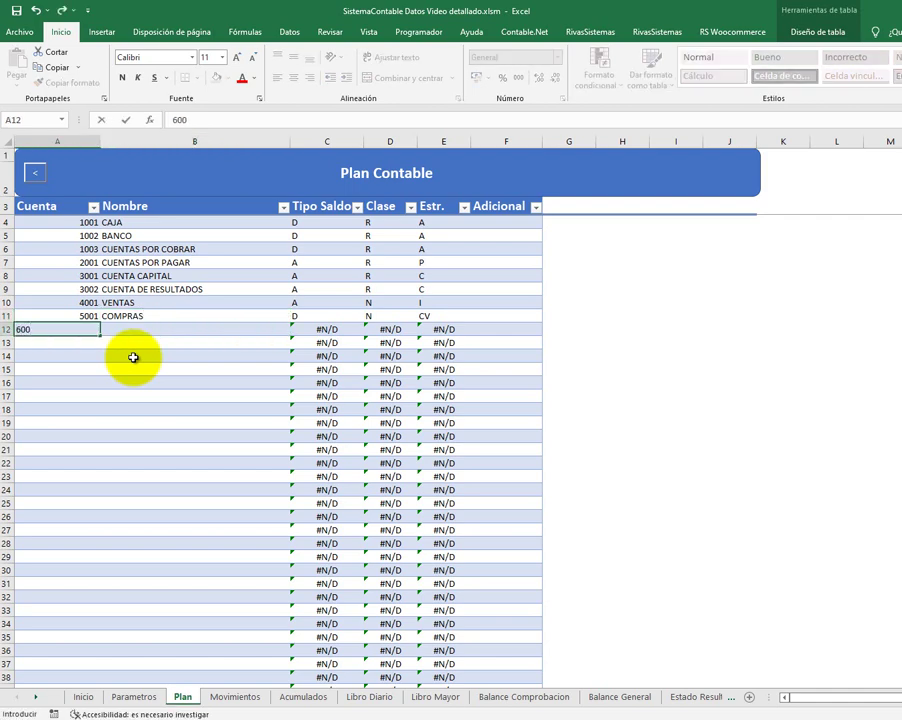
pyautogui.write('1')
pyautogui.press('Tab')
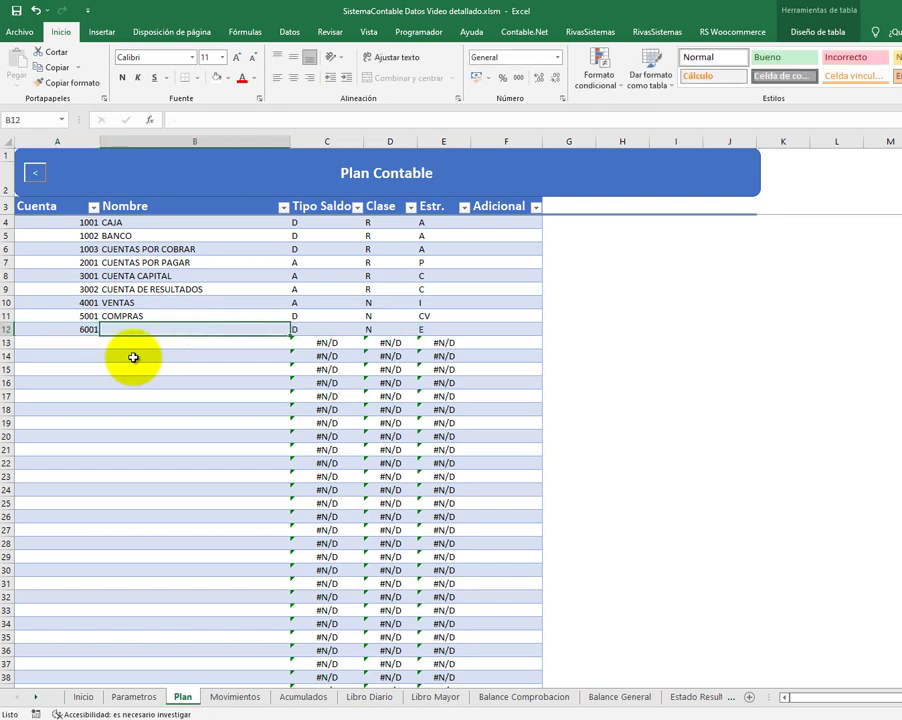
pyautogui.write('GAS')
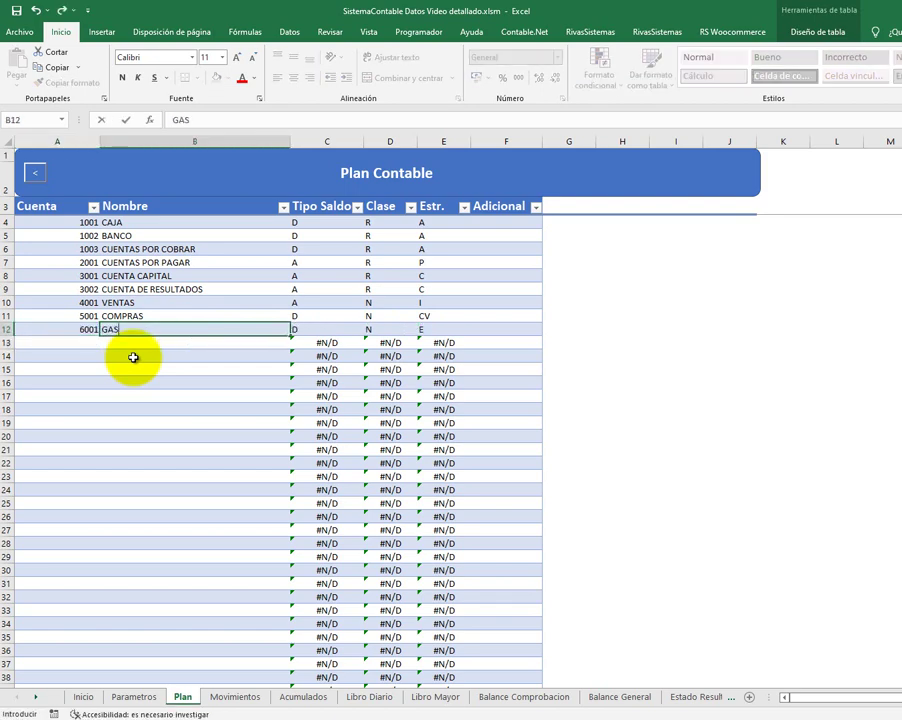
pyautogui.write('TOS')
pyautogui.press('Return')
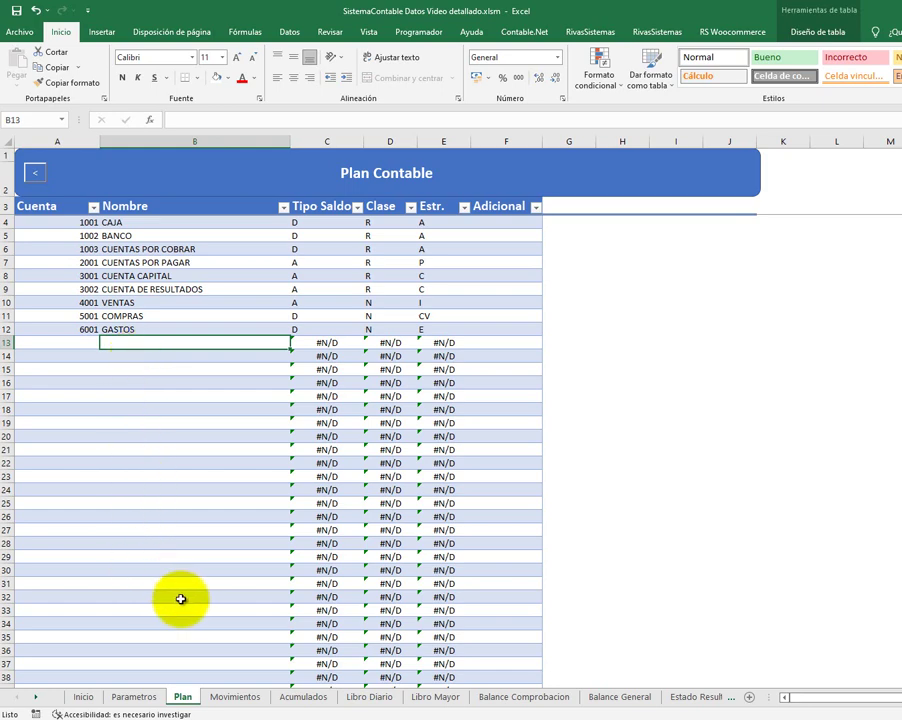
# - On the Movimientos sheet, enter 01/01/2022 as the Fecha of entry 1's first line in C3
pyautogui.click(230, 699)
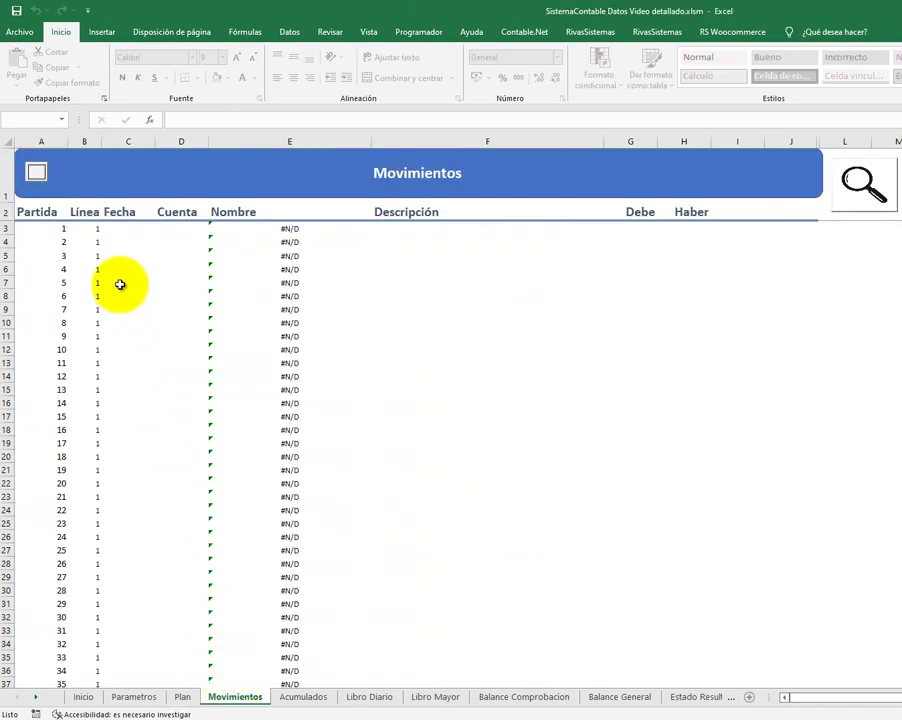
pyautogui.click(241, 230)
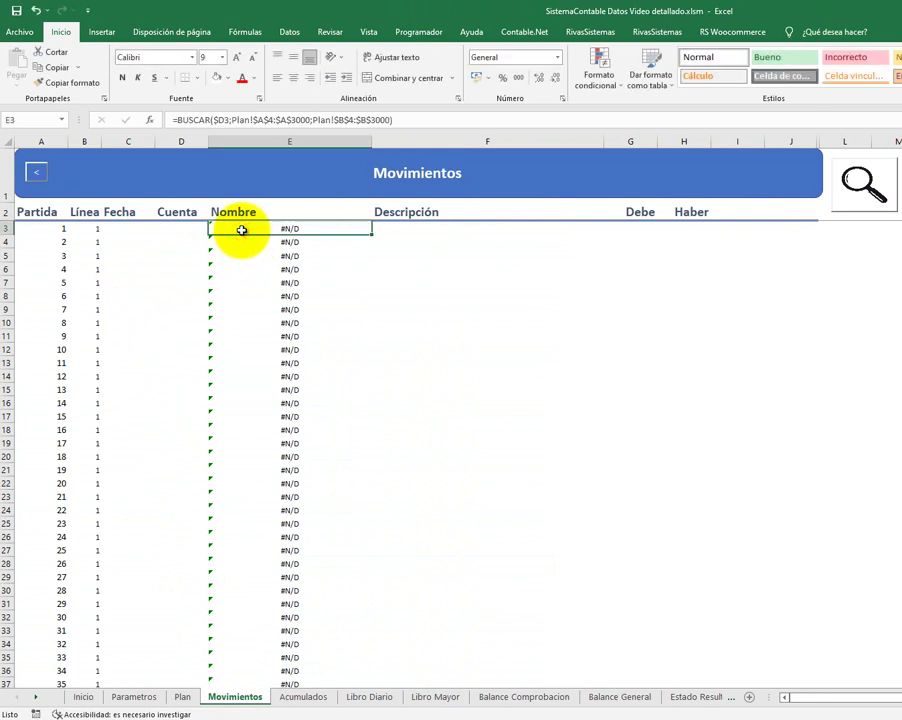
pyautogui.press('Left')
pyautogui.press('Left')
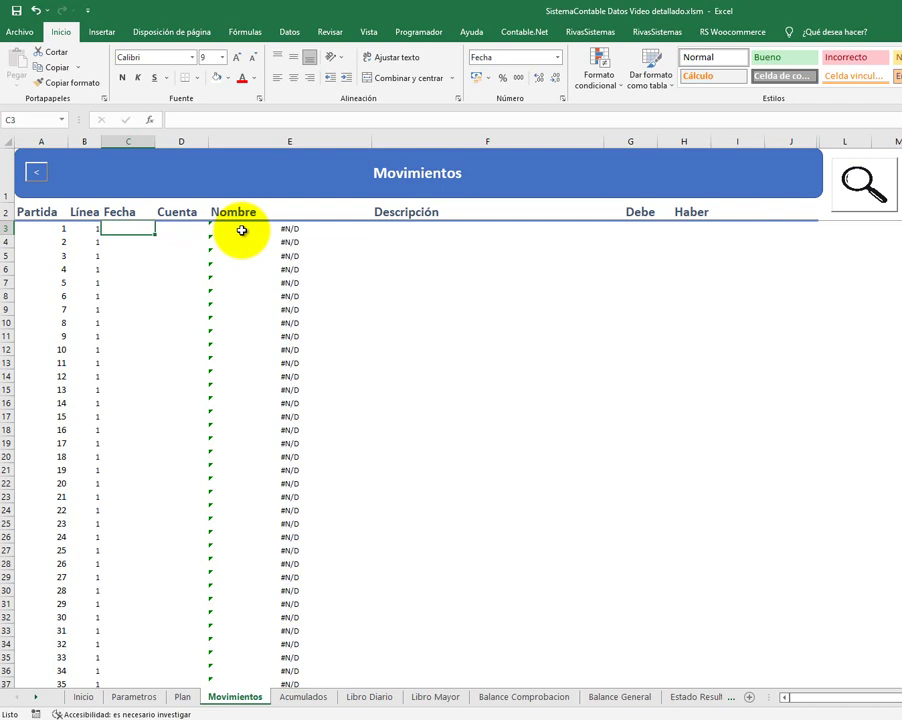
pyautogui.write('1/')
pyautogui.press('BackSpace')
pyautogui.press('BackSpace')
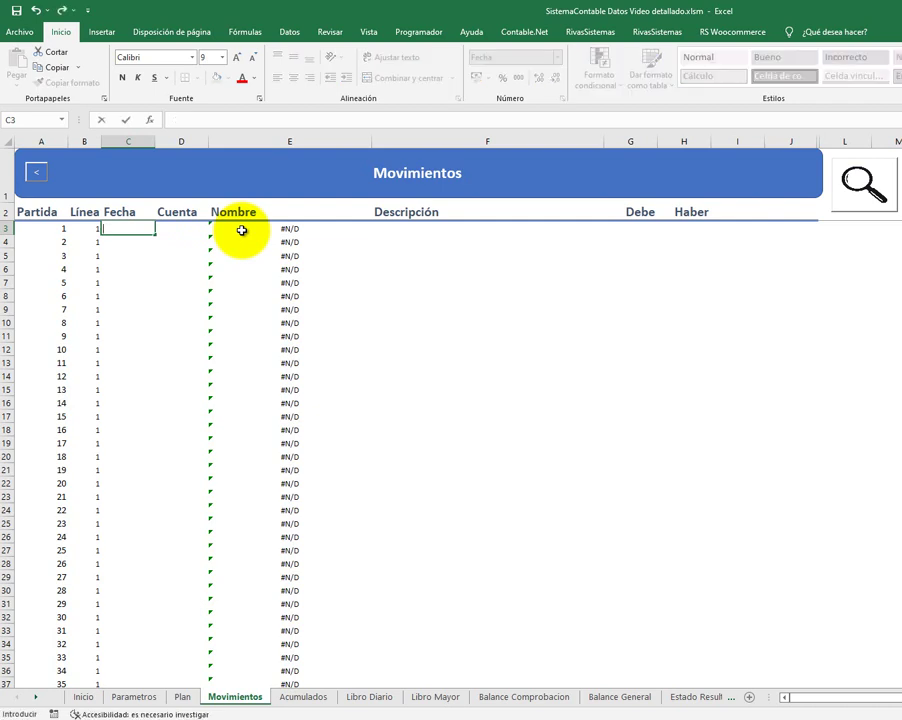
pyautogui.write('01/01')
pyautogui.write('/2')
pyautogui.write('022')
pyautogui.press('Tab')
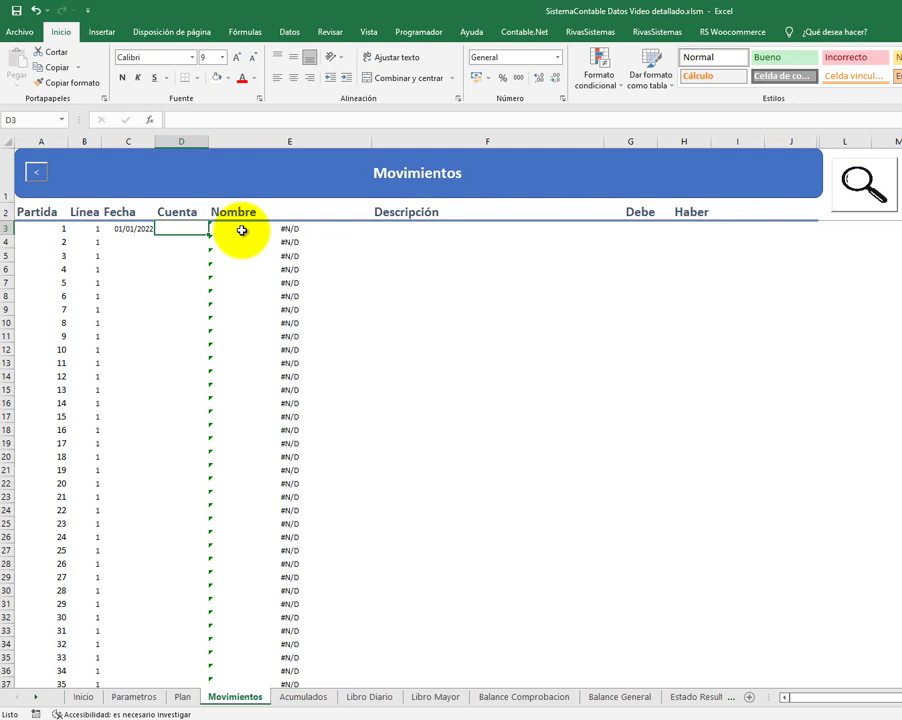
# - Post 1001 CAJA with a 10000 debit on the first journal line
pyautogui.click(862, 184)
pyautogui.click(553, 307)
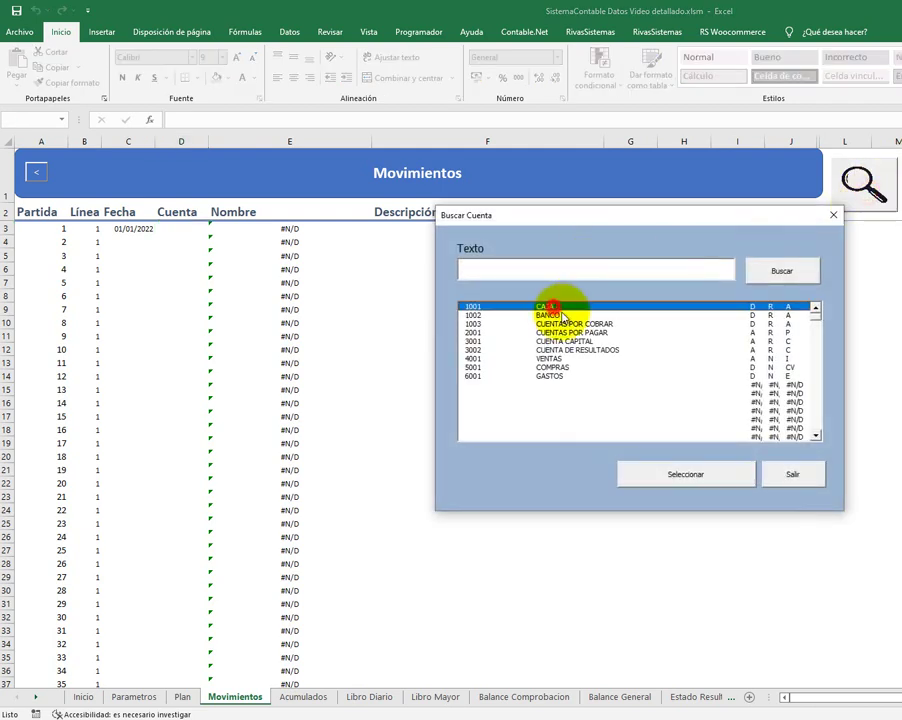
pyautogui.click(678, 474)
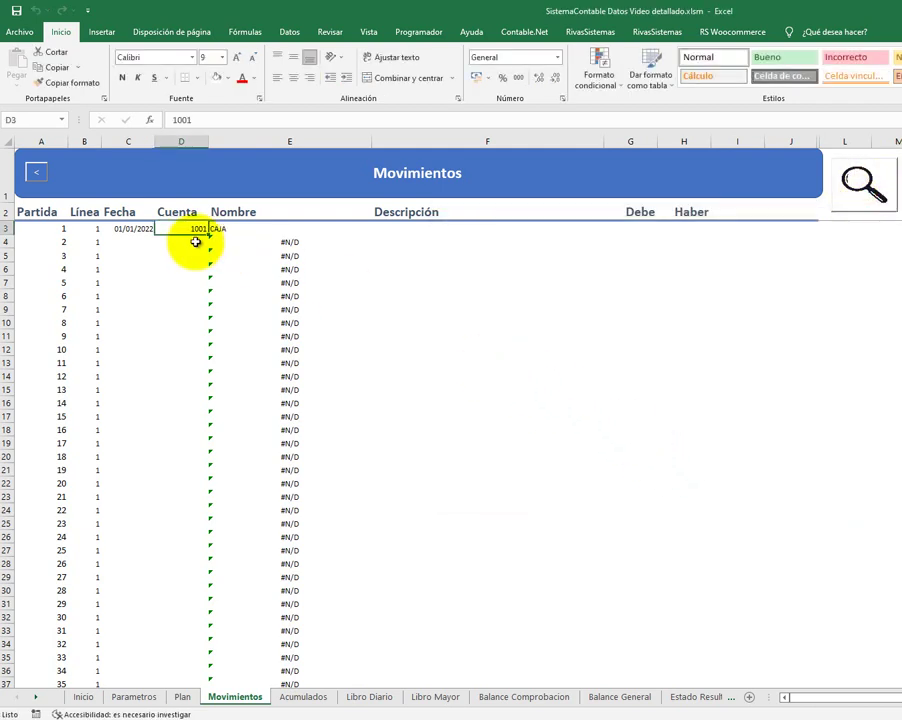
pyautogui.click(640, 231)
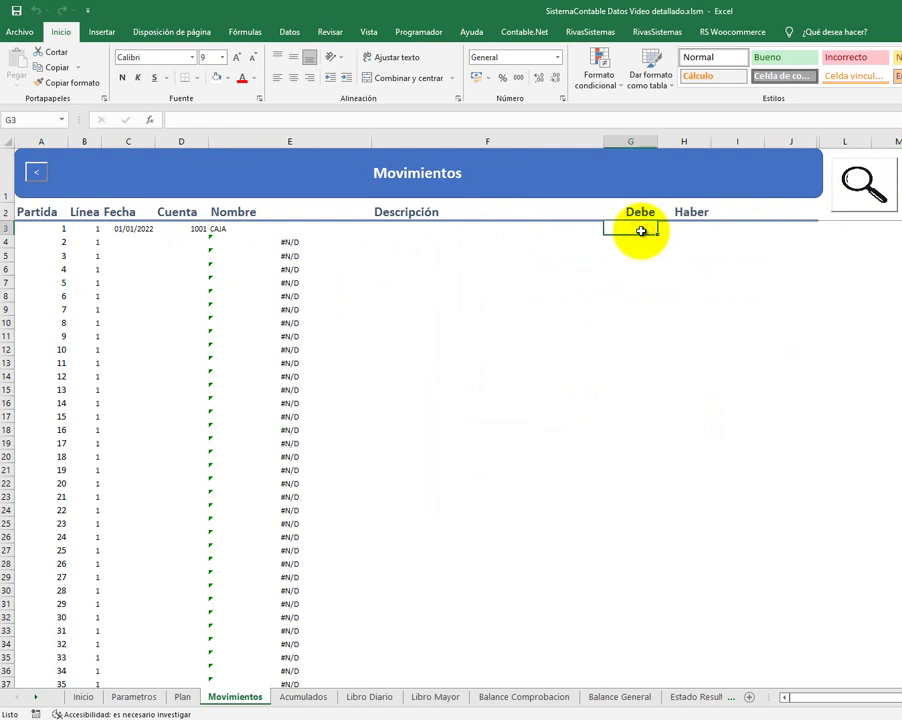
pyautogui.write('100')
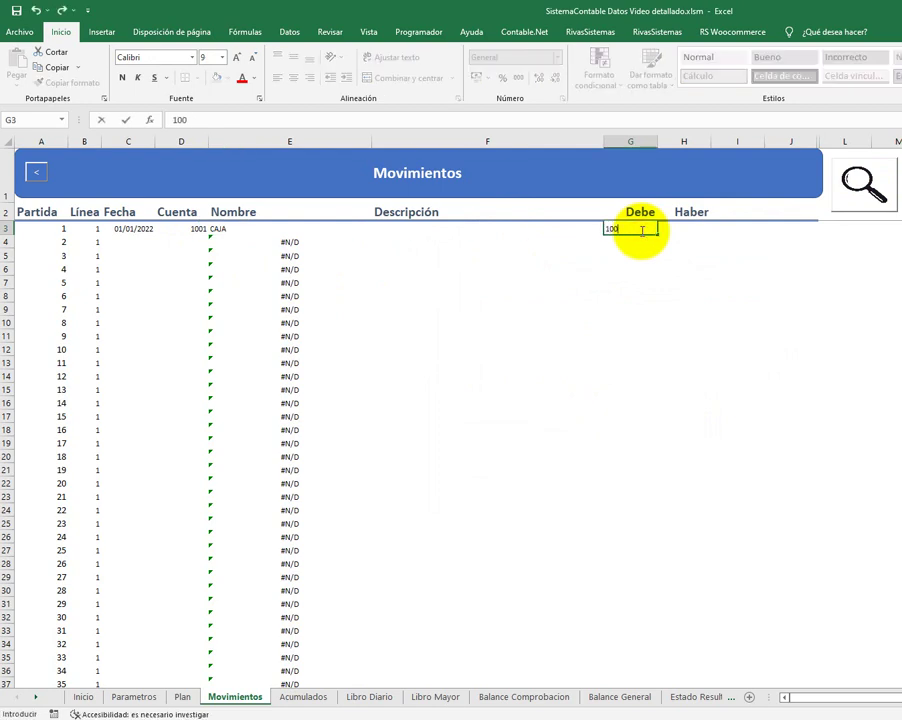
pyautogui.write('00')
pyautogui.press('Return')
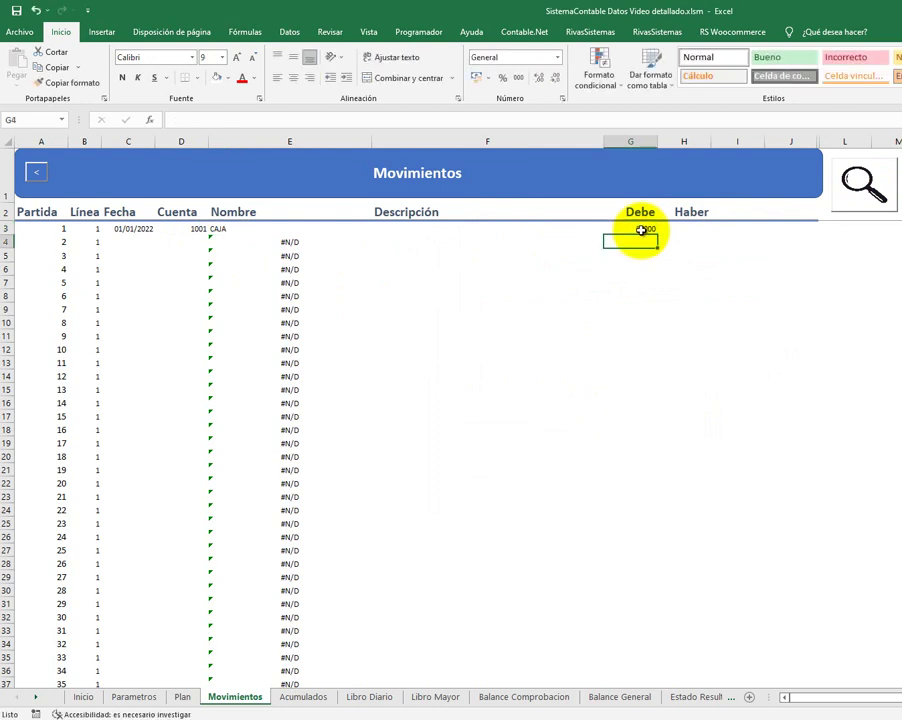
# - Start a second line in Partida 1 dated 01/01/2022
pyautogui.click(131, 240)
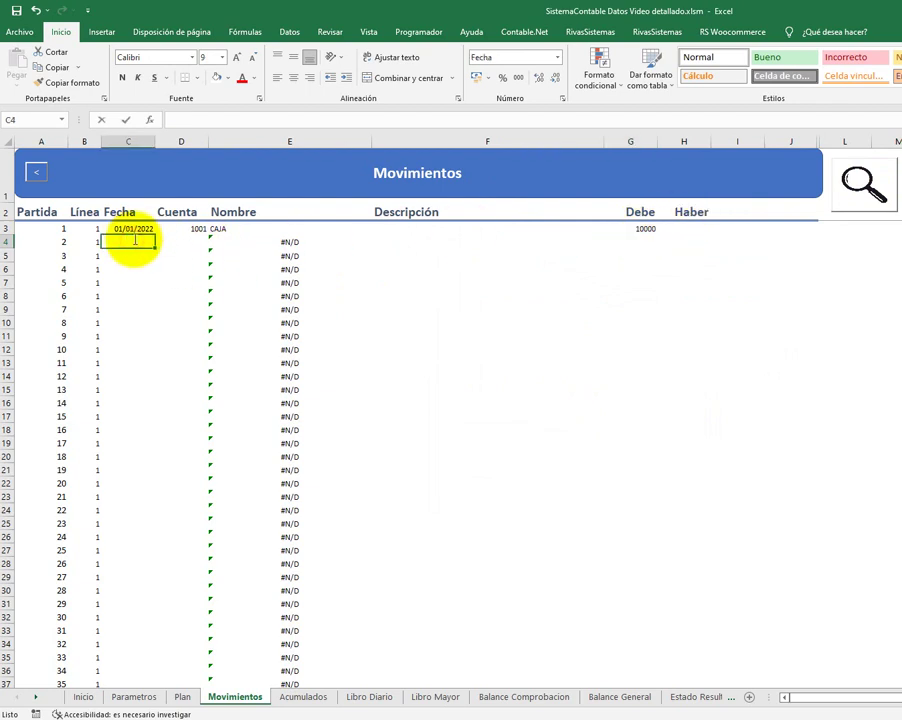
pyautogui.write('01/')
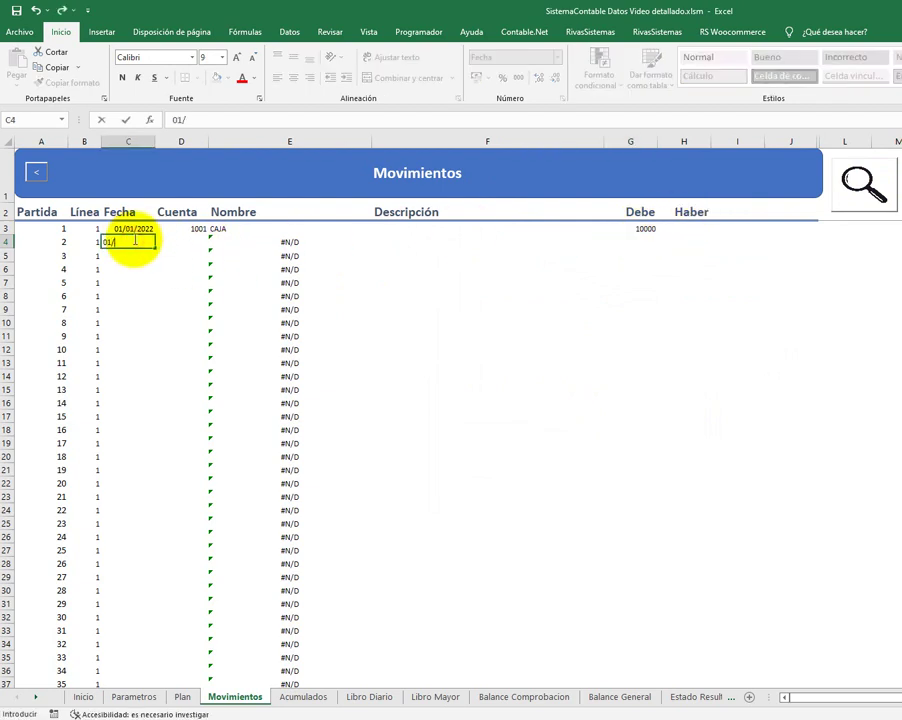
pyautogui.write('01/')
pyautogui.write('2022')
pyautogui.press('Left')
pyautogui.press('Left')
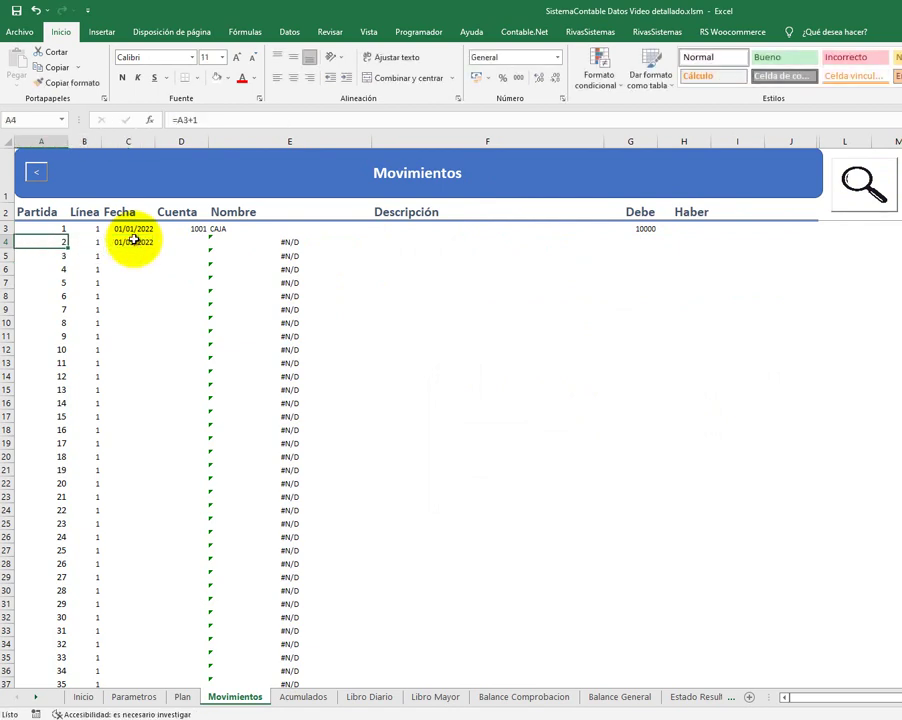
pyautogui.write('1')
pyautogui.press('Return')
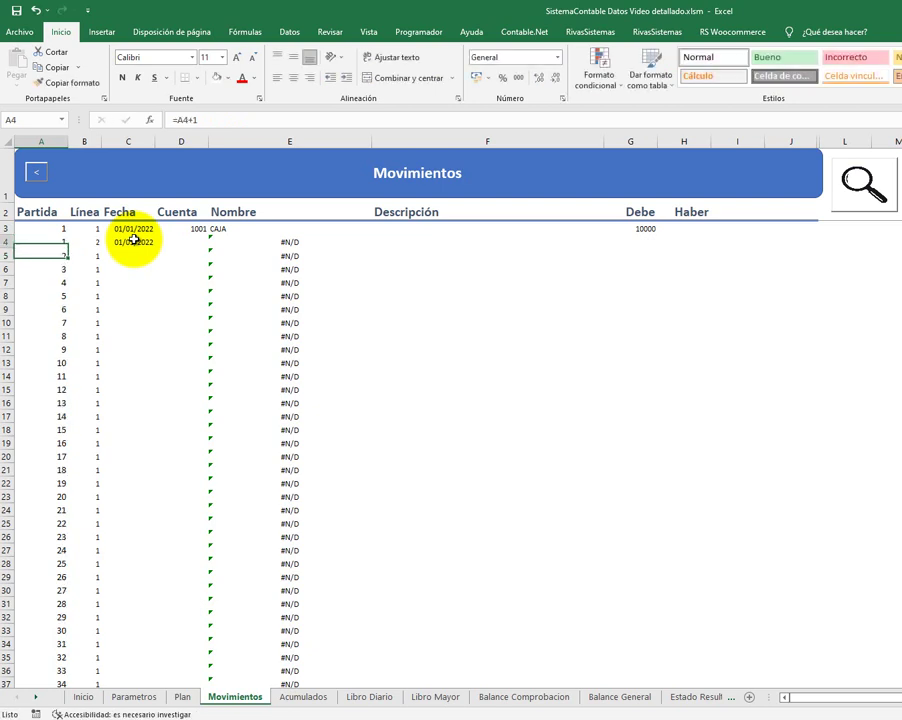
pyautogui.press('Up')
pyautogui.press('Right')
pyautogui.press('Right')
pyautogui.press('Right')
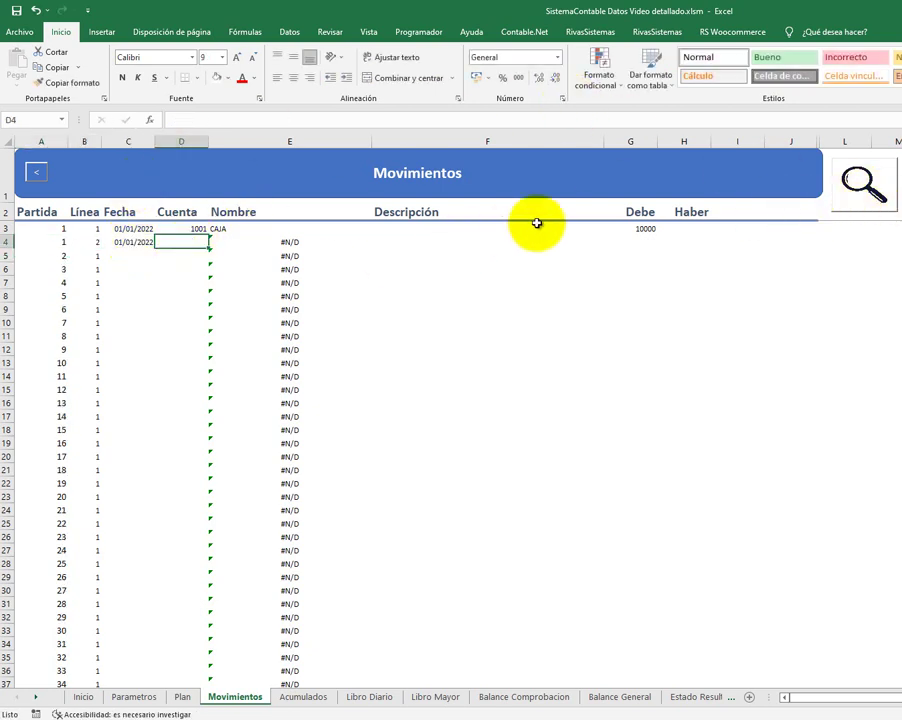
# - Assign 1002 BANCO to the second line with a 50000 debit
pyautogui.click(836, 198)
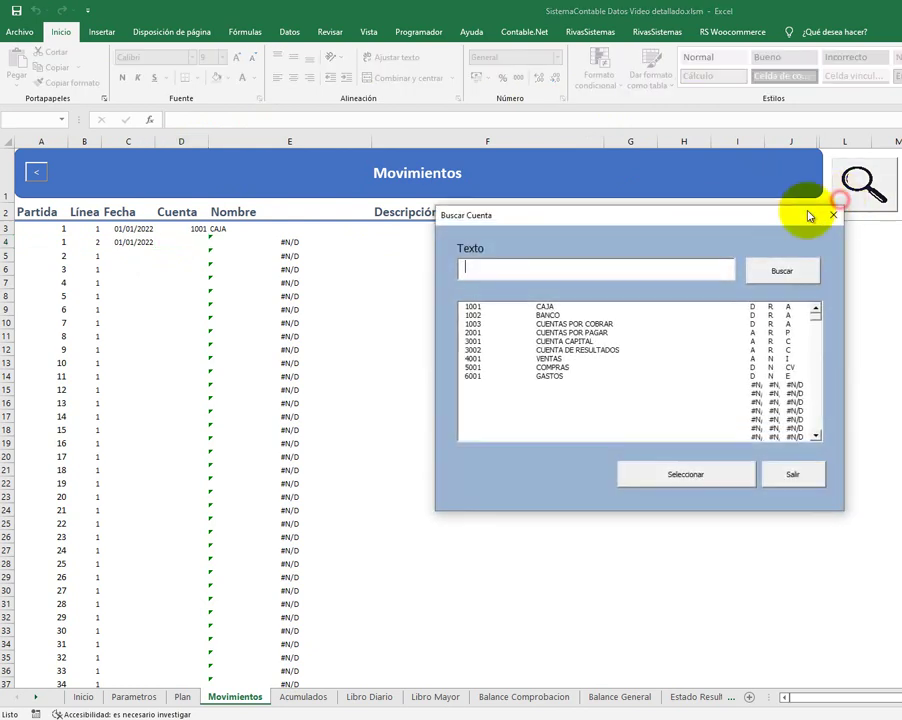
pyautogui.click(540, 315)
pyautogui.click(678, 478)
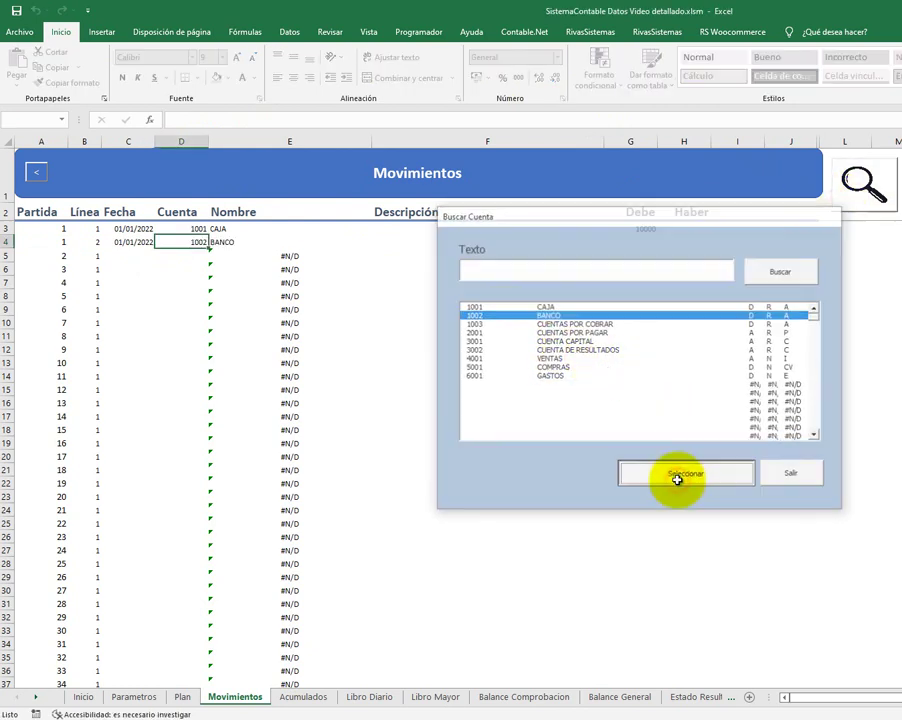
pyautogui.press('Tab')
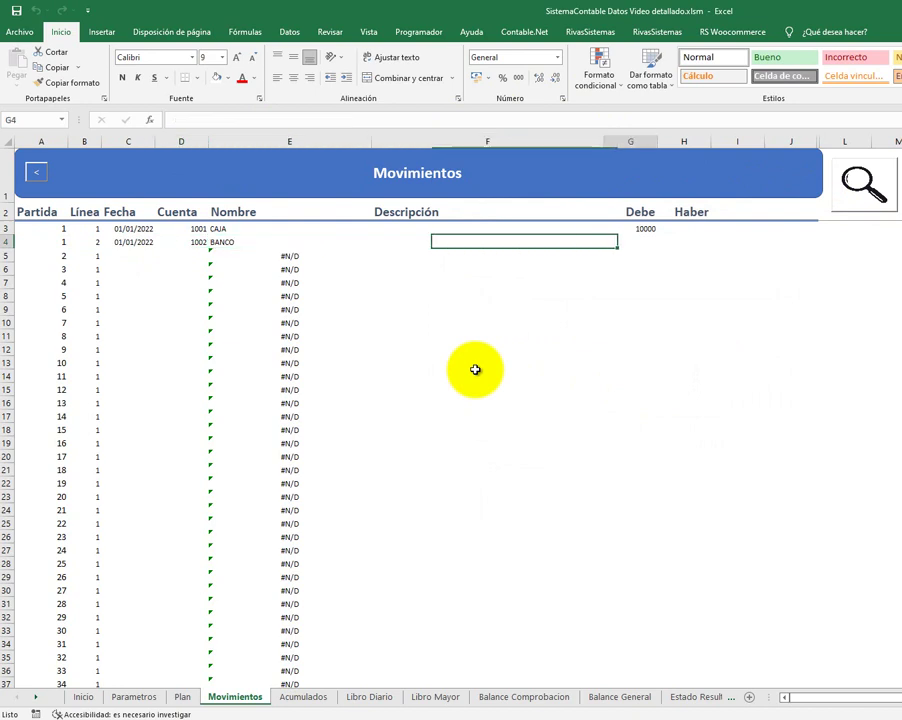
pyautogui.press('Tab')
pyautogui.press('Tab')
pyautogui.hotkey('shift', 'Tab')
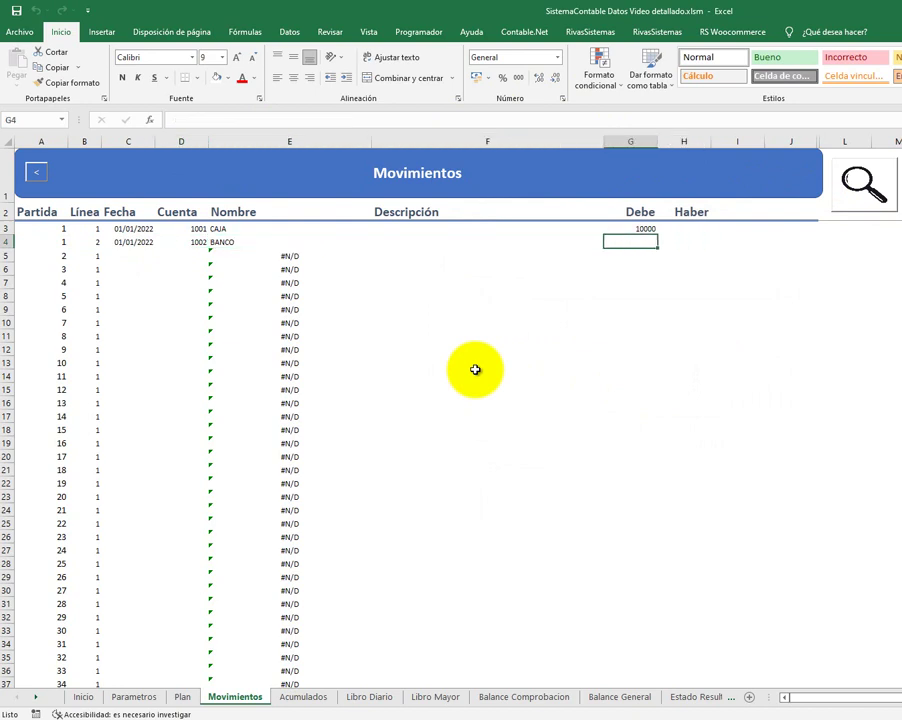
pyautogui.write('5')
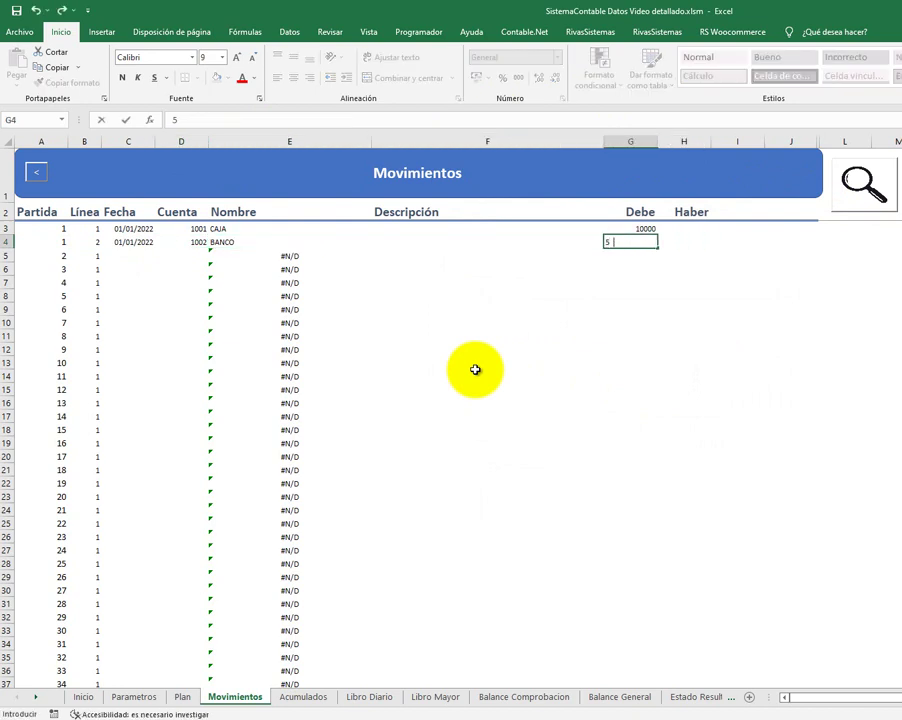
pyautogui.write('0000')
pyautogui.press('Tab')
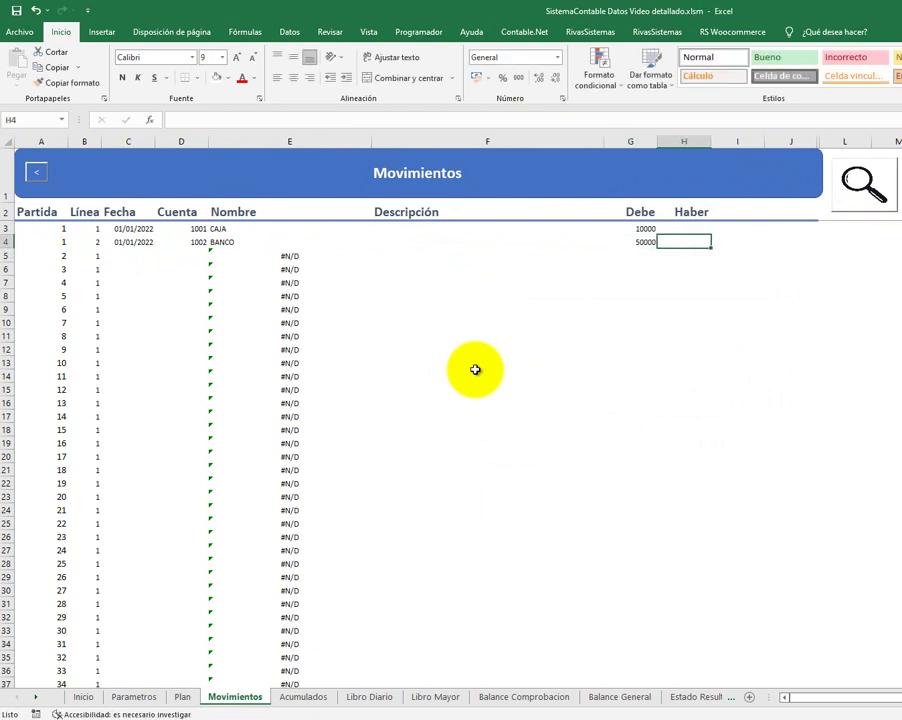
# - Start a third line in Partida 1 dated 01/01/2022
pyautogui.press('Left')
pyautogui.press('Left')
pyautogui.press('Left')
pyautogui.press('Left')
pyautogui.press('Left')
pyautogui.press('Left')
pyautogui.press('Down')
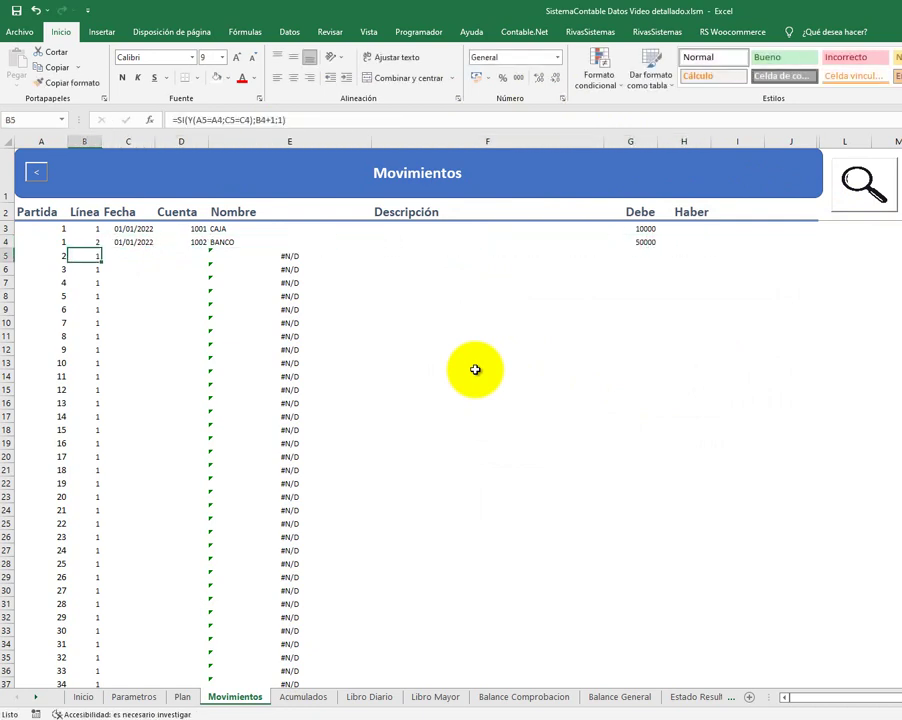
pyautogui.press('Left')
pyautogui.write('1')
pyautogui.press('Tab')
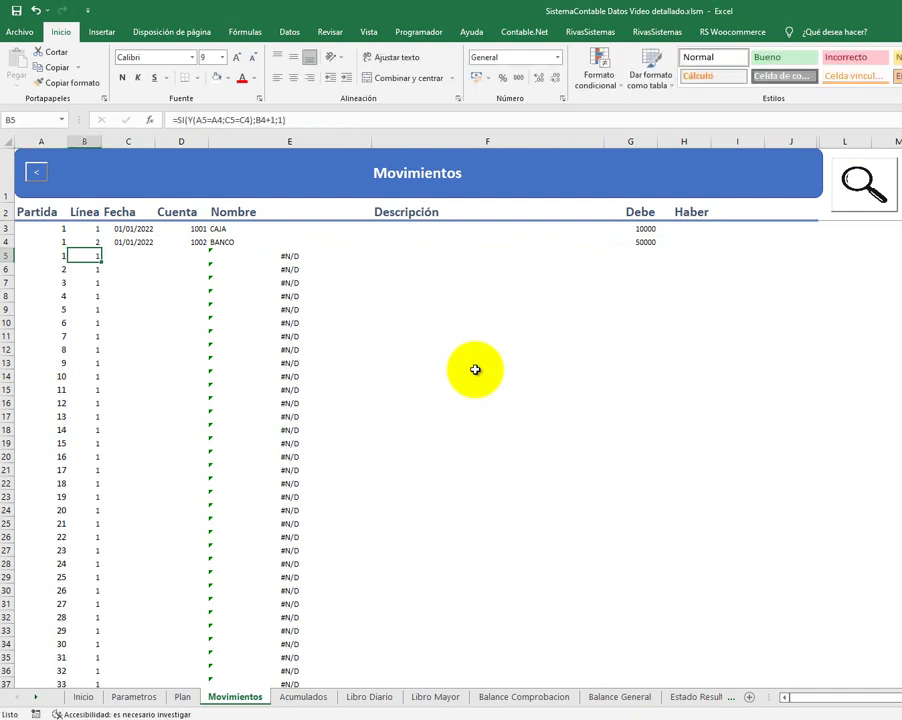
pyautogui.press('Tab')
pyautogui.write('01/')
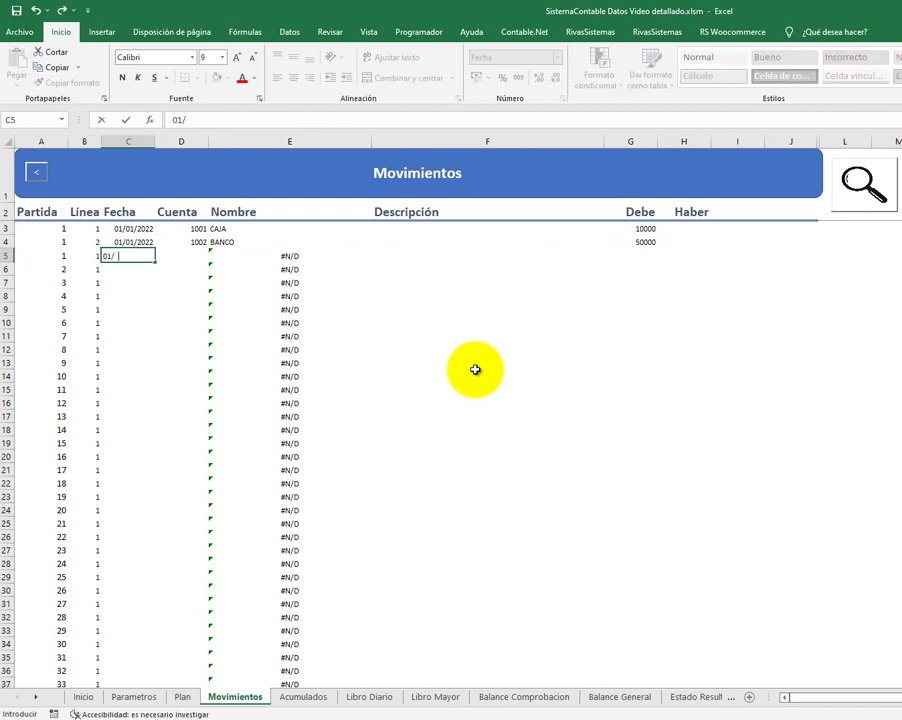
pyautogui.write('01/2')
pyautogui.write('022')
pyautogui.press('Tab')
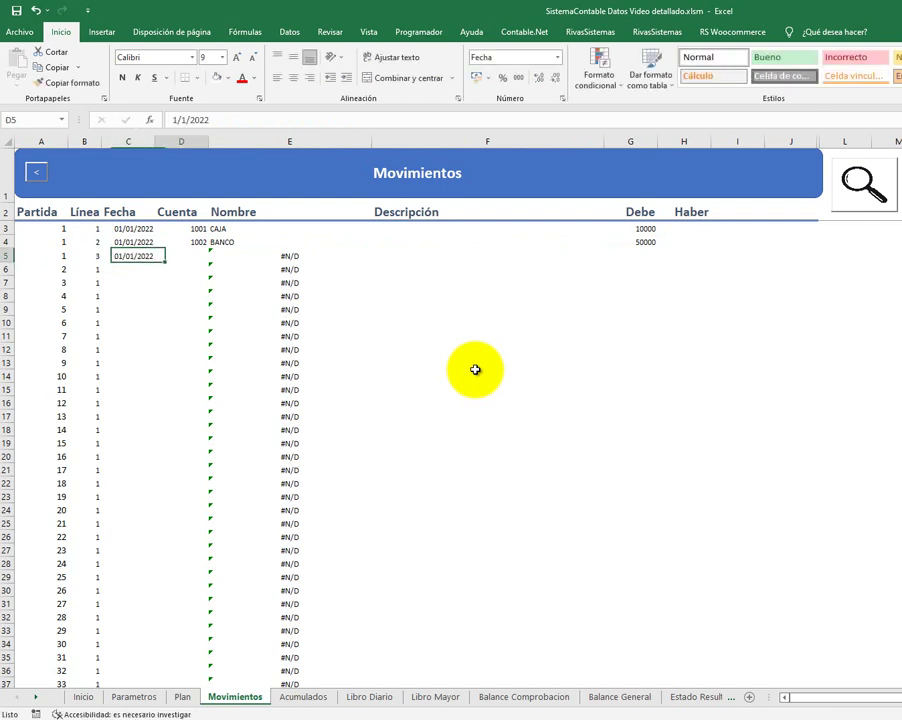
# - Assign 3001 CUENTA CAPITAL to the third line with a 60000 Haber credit
pyautogui.click(866, 193)
pyautogui.click(566, 341)
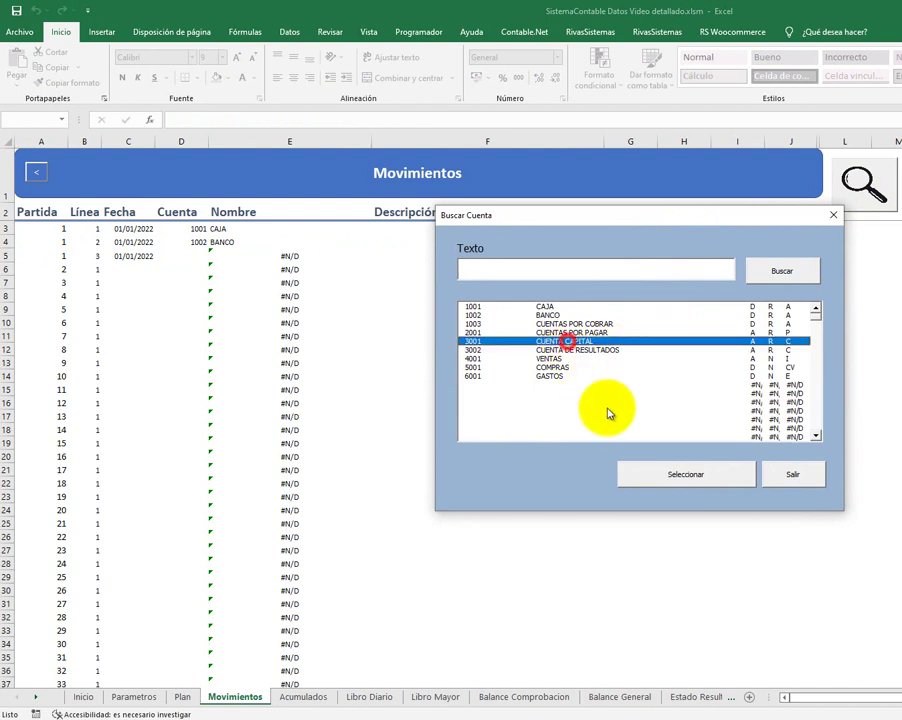
pyautogui.click(664, 473)
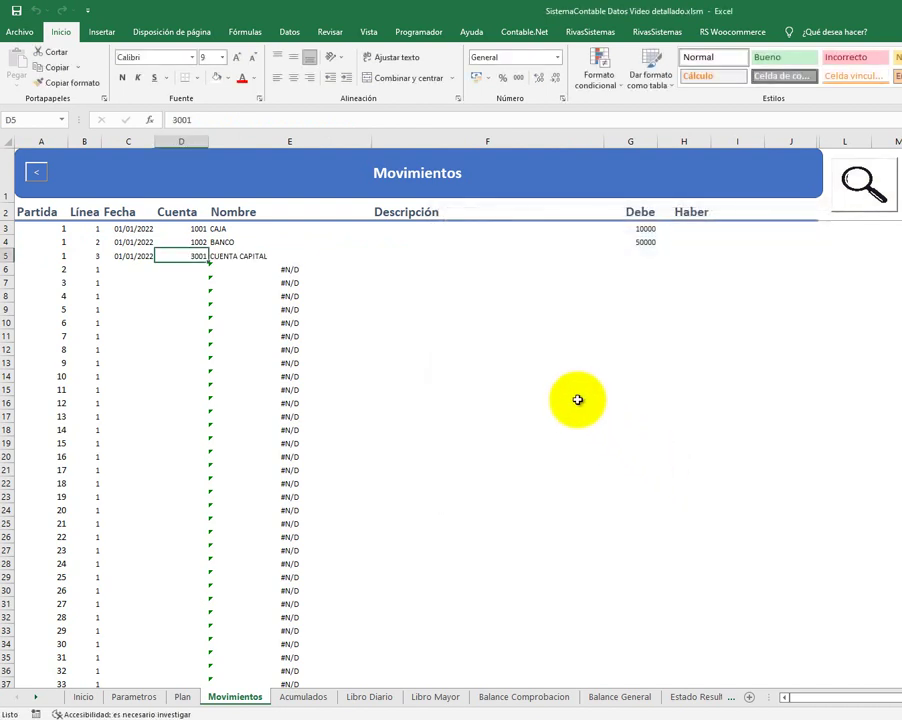
pyautogui.press('Tab')
pyautogui.press('Tab')
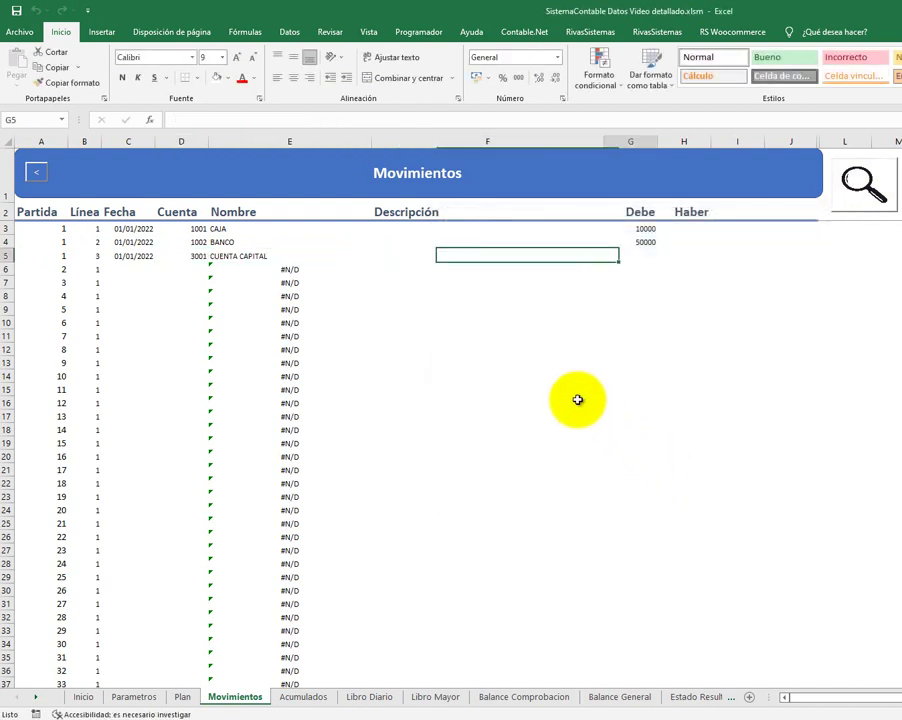
pyautogui.press('Tab')
pyautogui.press('Tab')
pyautogui.write('6')
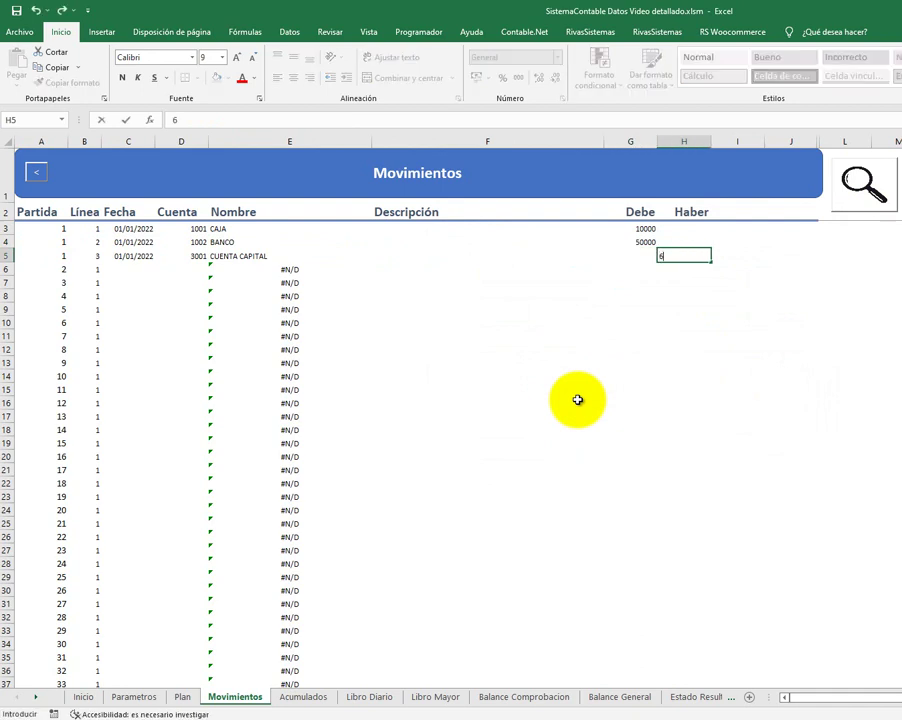
pyautogui.write('0000')
pyautogui.press('Down')
pyautogui.press('Up')
pyautogui.press('Left')
pyautogui.press('Left')
pyautogui.press('Up')
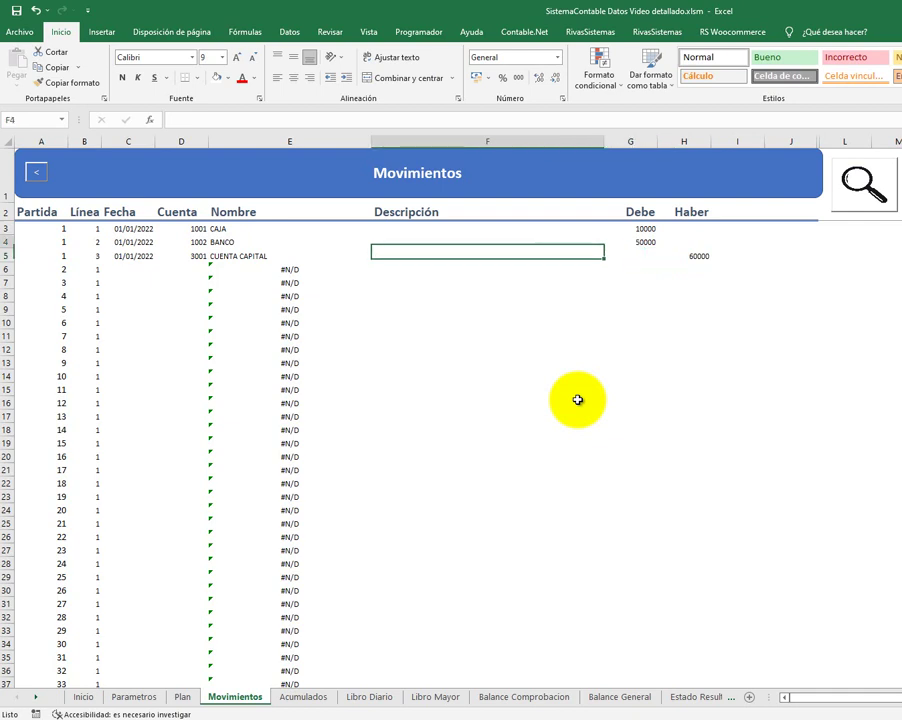
pyautogui.press('Up')
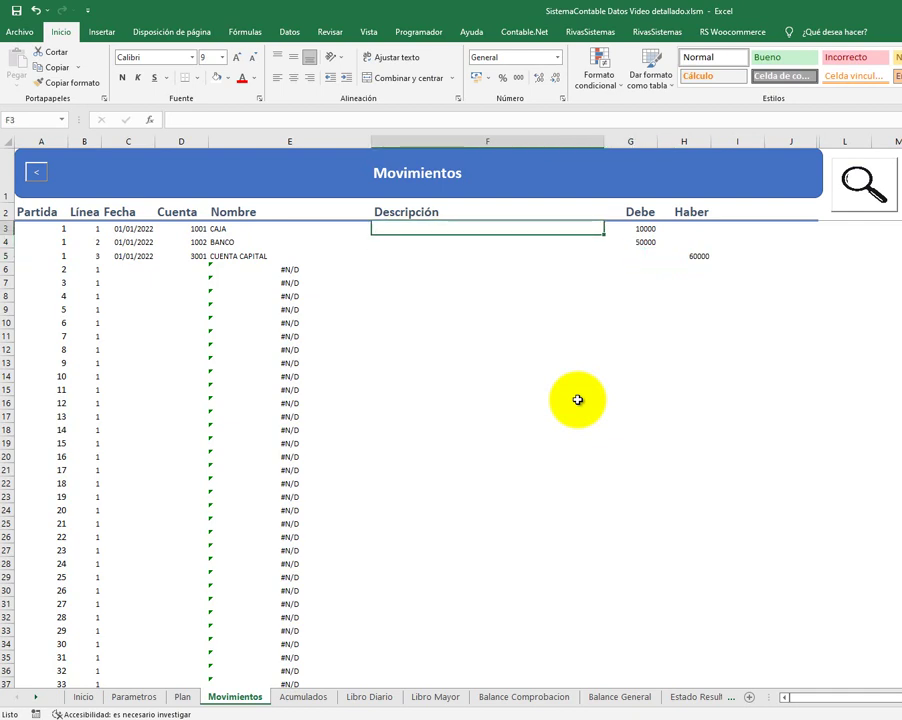
# - Enter INICIO DE OPERACIONES in F3 and copy it down into F4 and F5
pyautogui.write('INICIO DE')
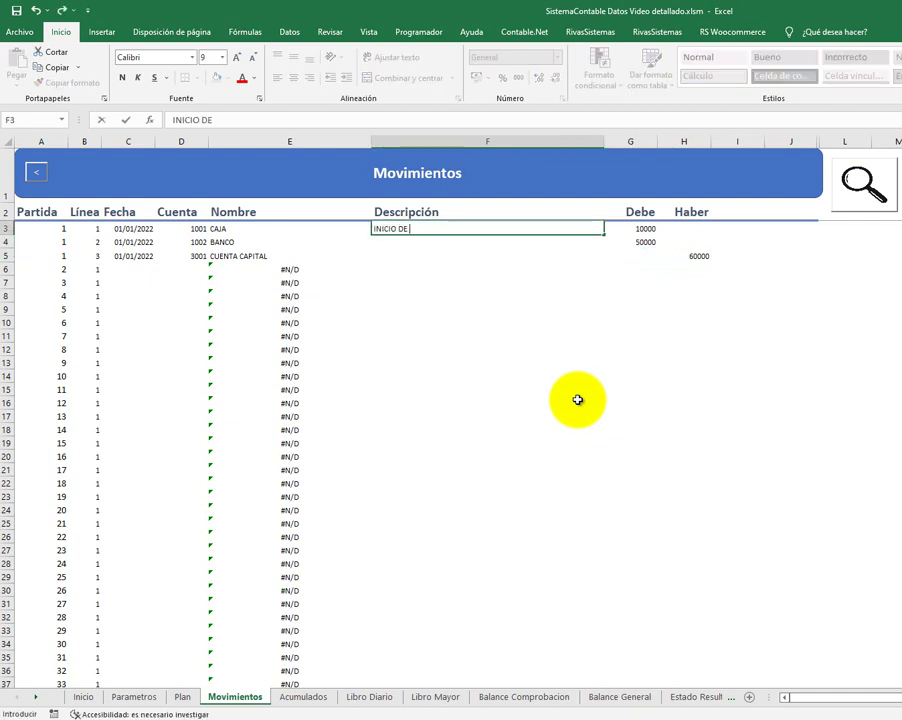
pyautogui.write(' OPERACI')
pyautogui.write('ONES')
pyautogui.press('Return')
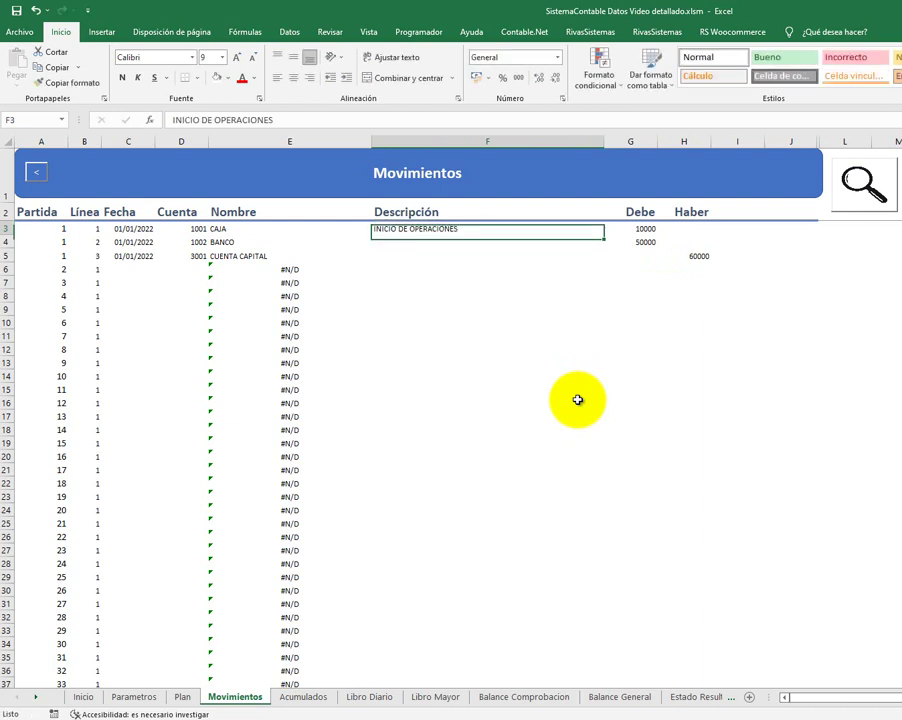
pyautogui.hotkey('ctrl', 'c')
pyautogui.press('Down')
pyautogui.hotkey('ctrl', 'v')
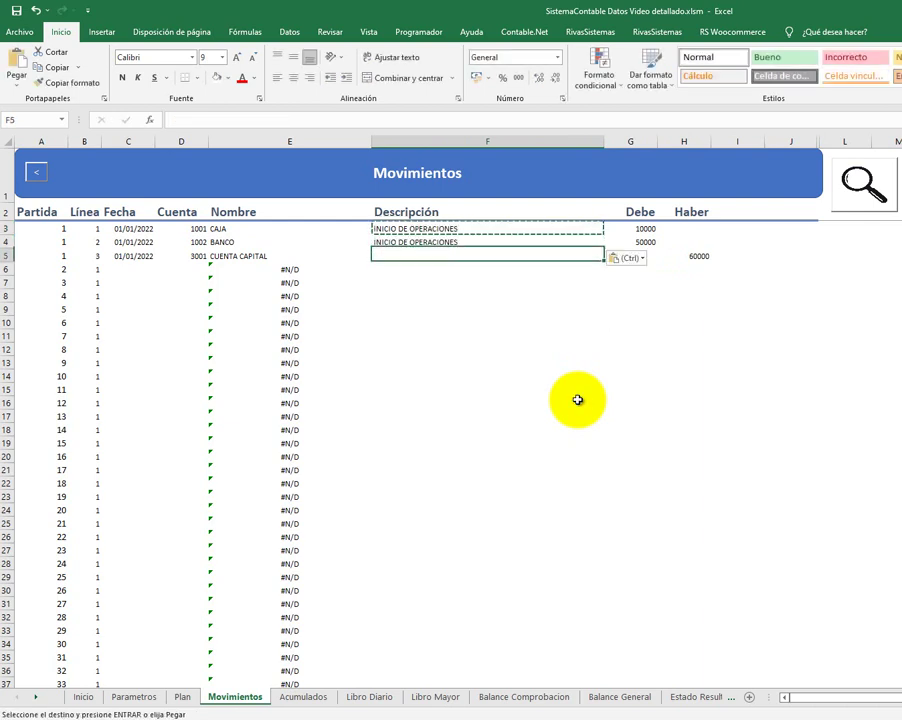
pyautogui.press('Down')
pyautogui.hotkey('ctrl', 'v')
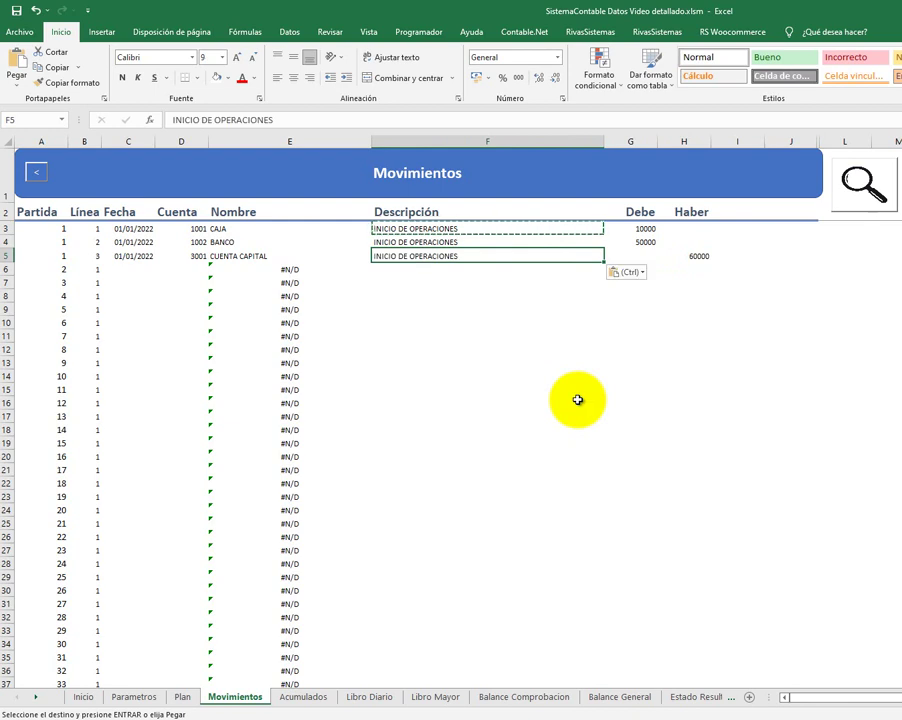
pyautogui.press('Down')
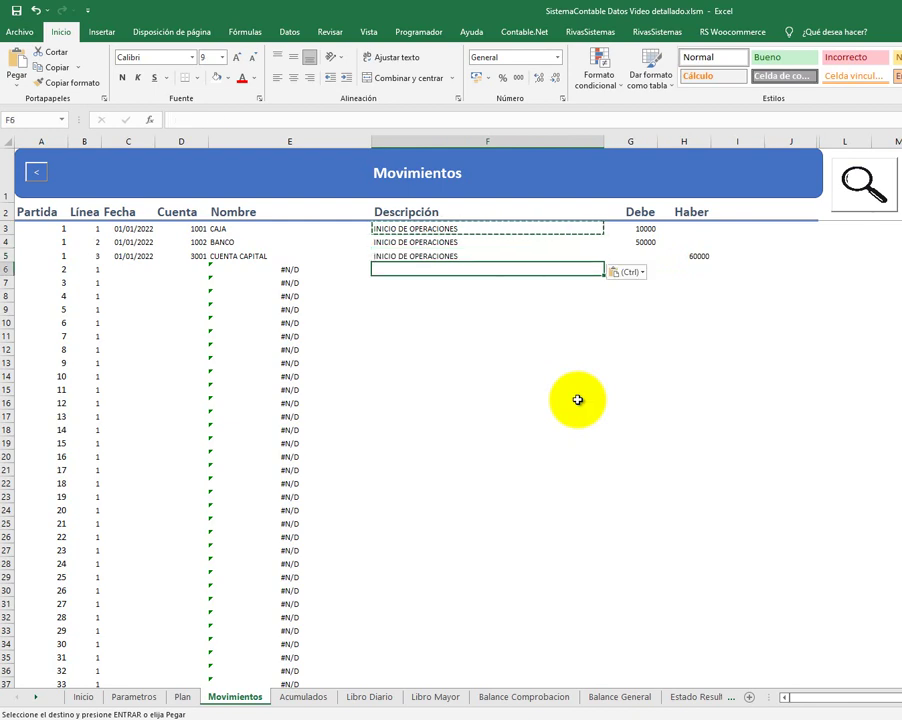
pyautogui.moveTo(8, 229); pyautogui.dragTo(9, 256)
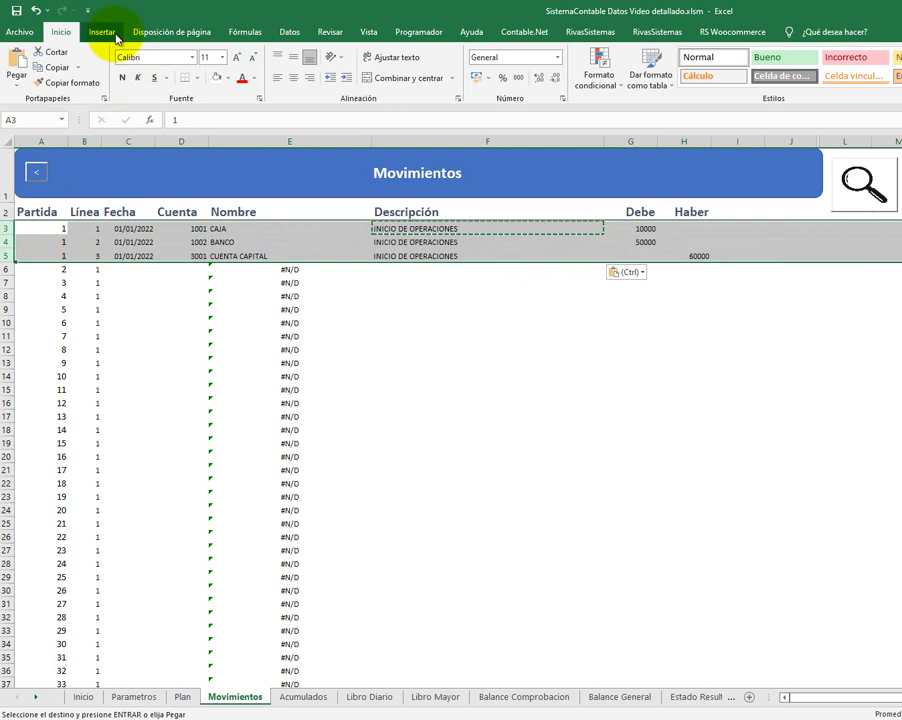
# - Apply a light grey fill to the selected rows 3–5, then return to cell C6
pyautogui.click(229, 78)
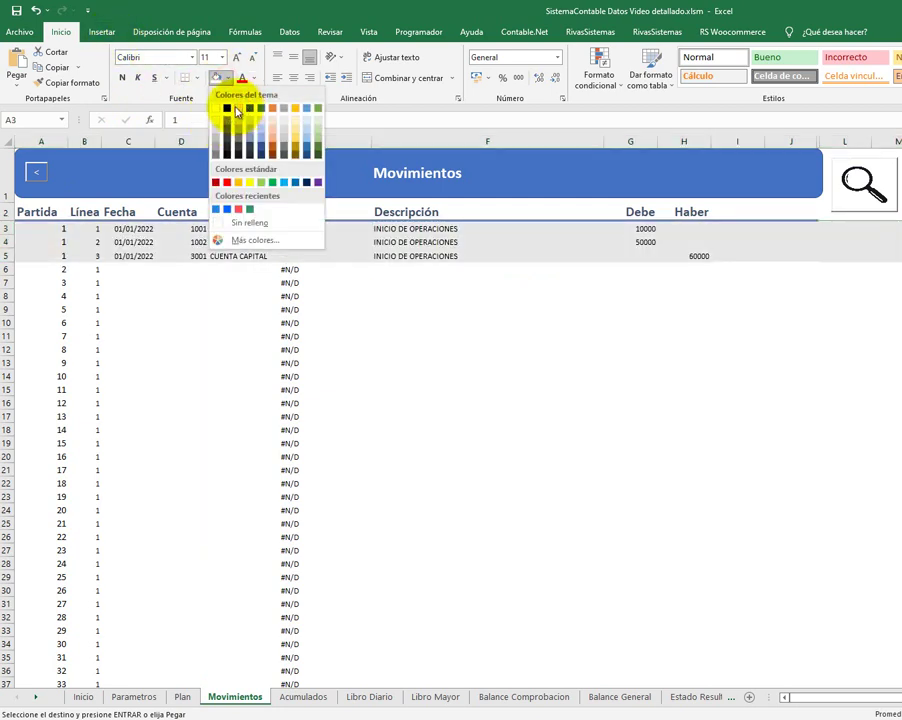
pyautogui.click(217, 119)
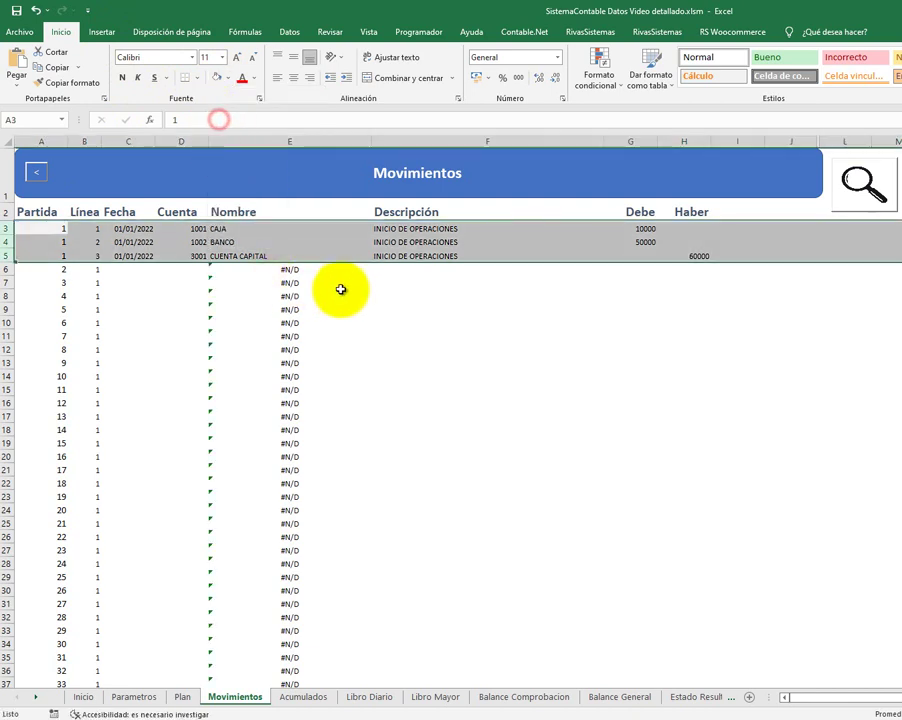
pyautogui.click(340, 286)
pyautogui.press('Up')
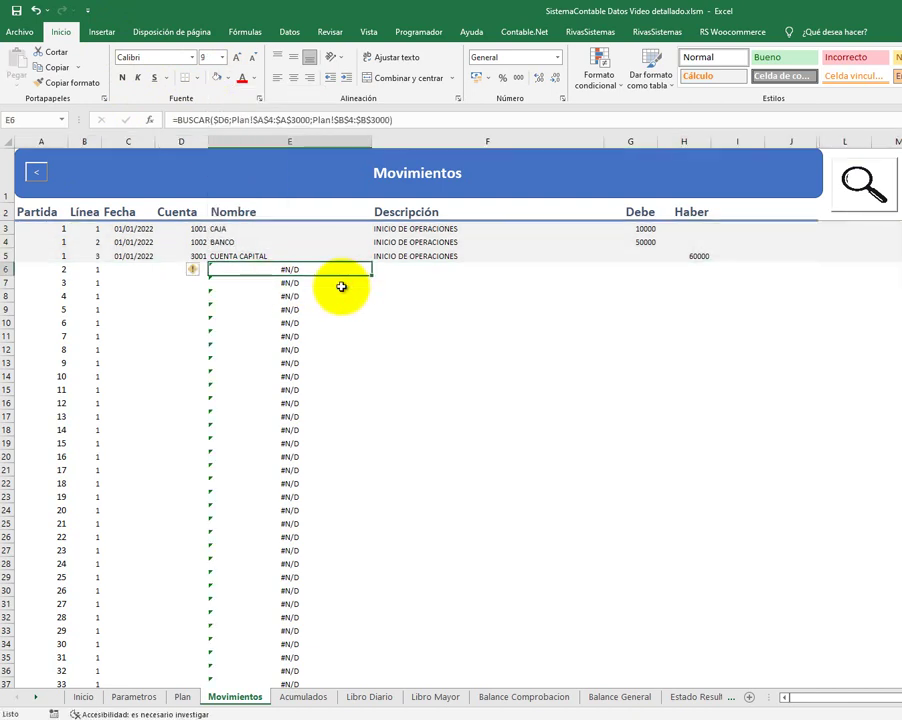
pyautogui.press('Left')
pyautogui.press('Left')
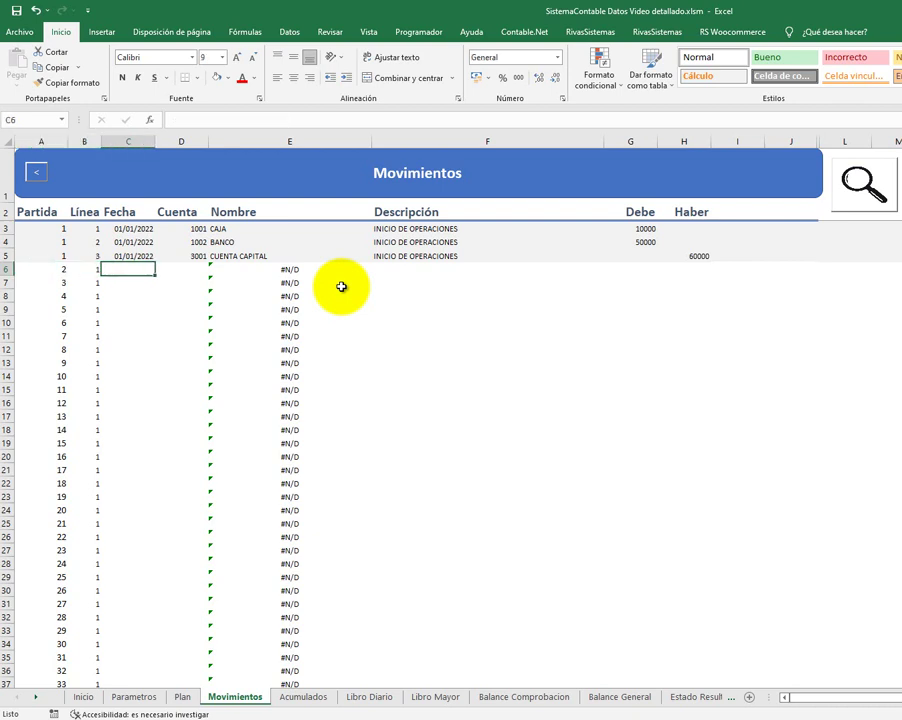
# - Date row 6 as 02/01/2022 and assign account 5001 COMPRAS from the account search
pyautogui.write('02/0')
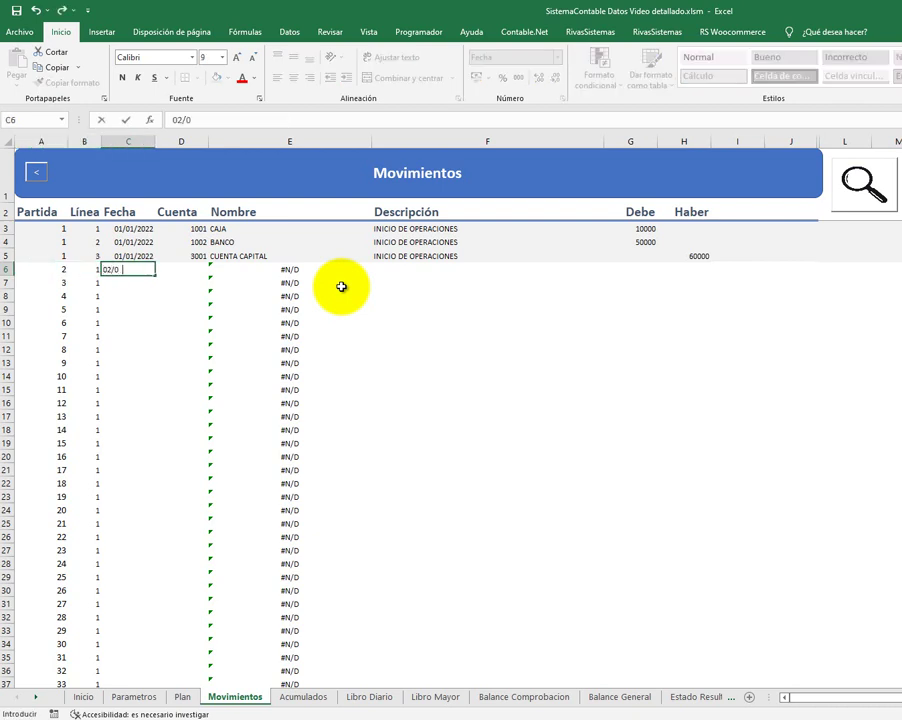
pyautogui.write('1/2022')
pyautogui.hotkey('ctrl', 'Return')
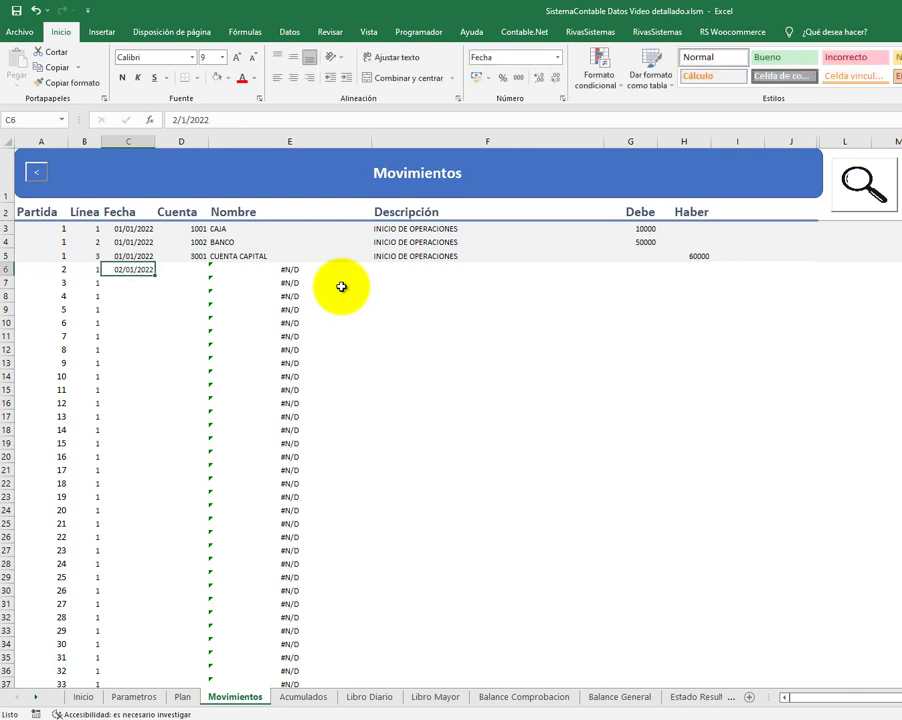
pyautogui.press('Tab')
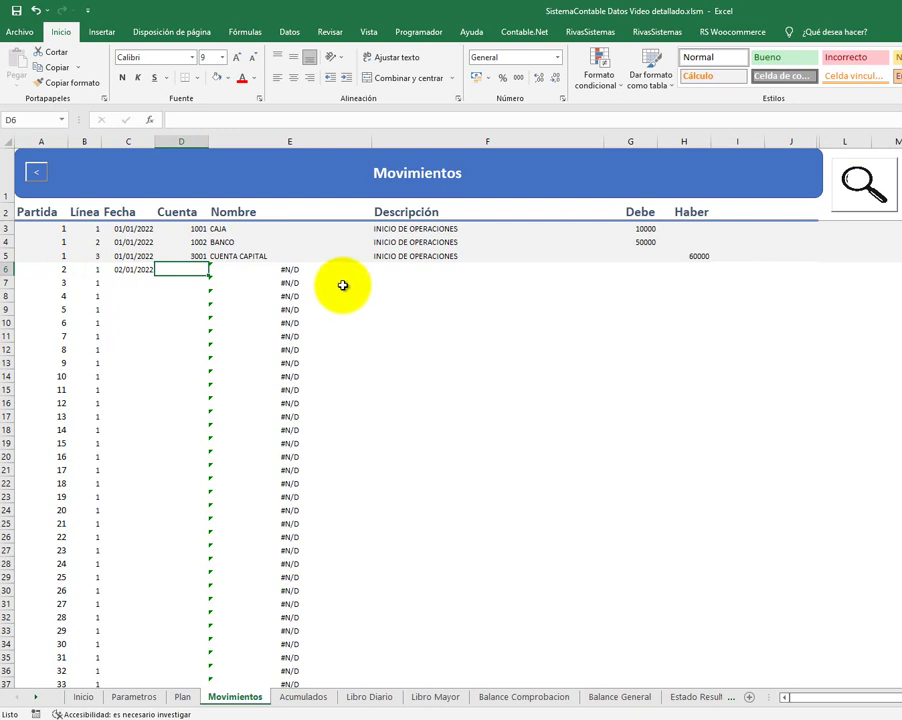
pyautogui.click(843, 193)
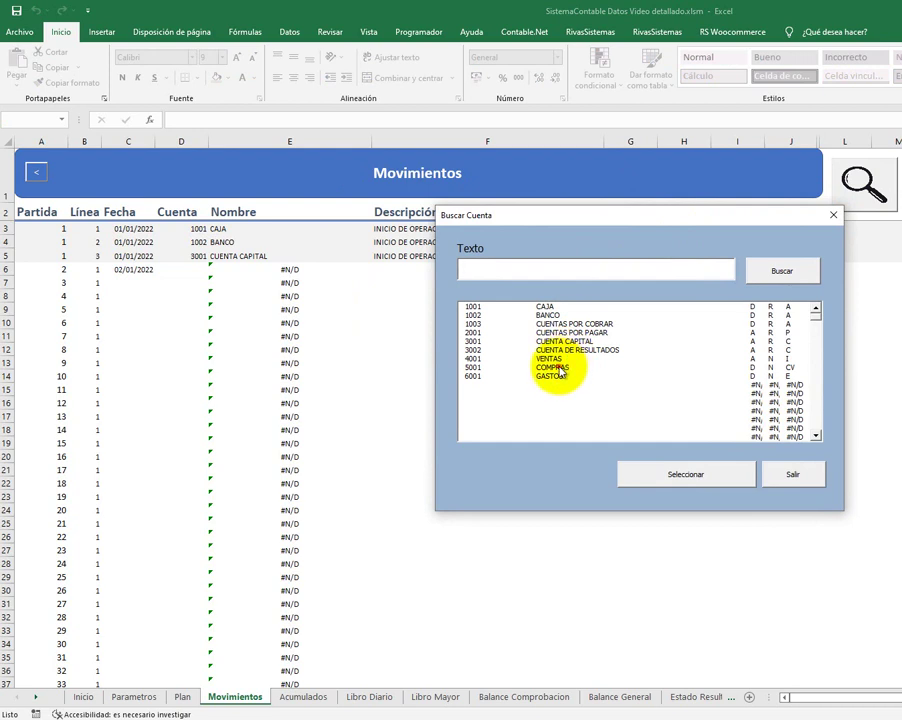
pyautogui.click(555, 367)
pyautogui.click(685, 475)
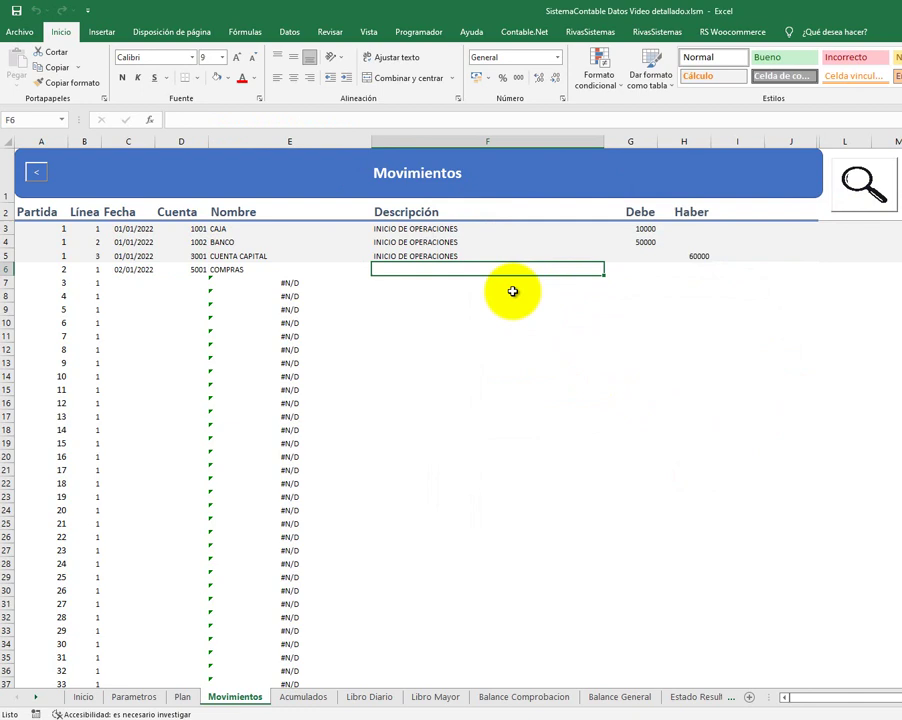
# - Describe row 6 as COMPRA SEGUN FACTURA12548 and debit 20000 in G6
pyautogui.write('COMPRA SEGUN')
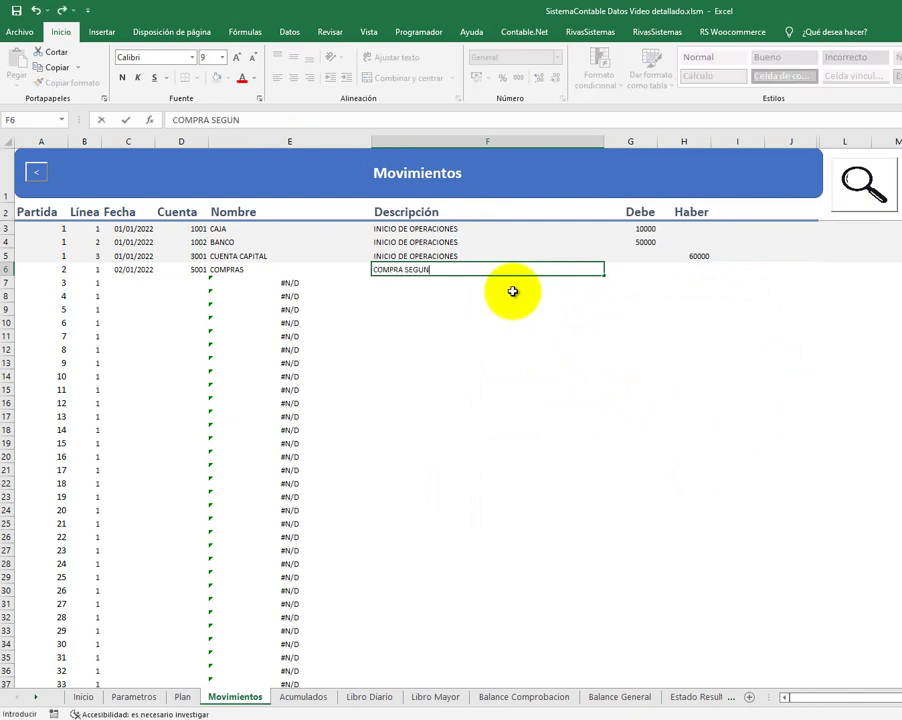
pyautogui.write(' FACTURA')
pyautogui.write('12548')
pyautogui.press('Return')
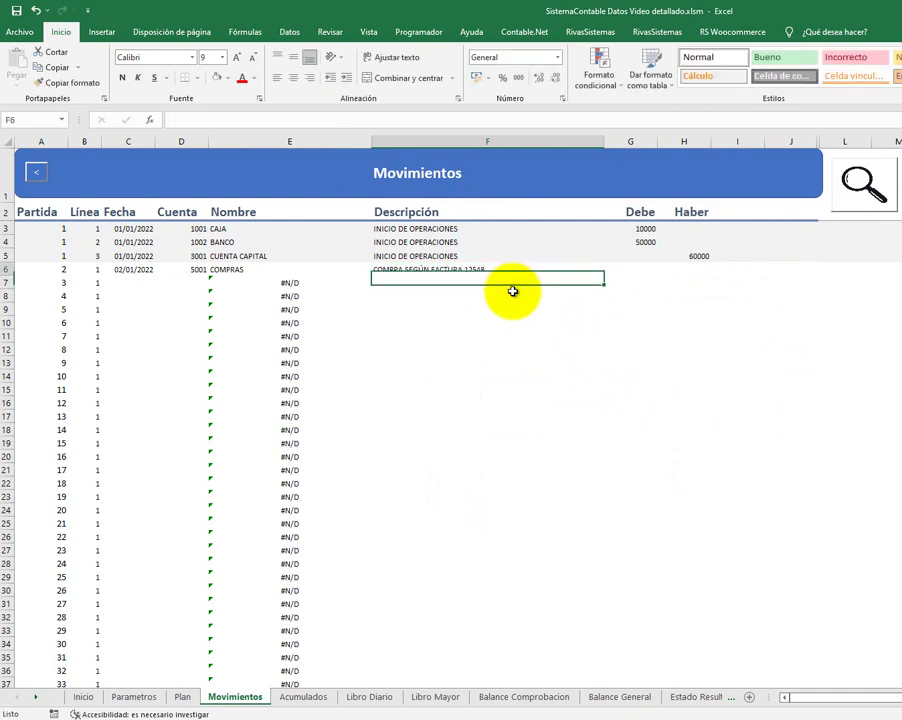
pyautogui.press('Tab')
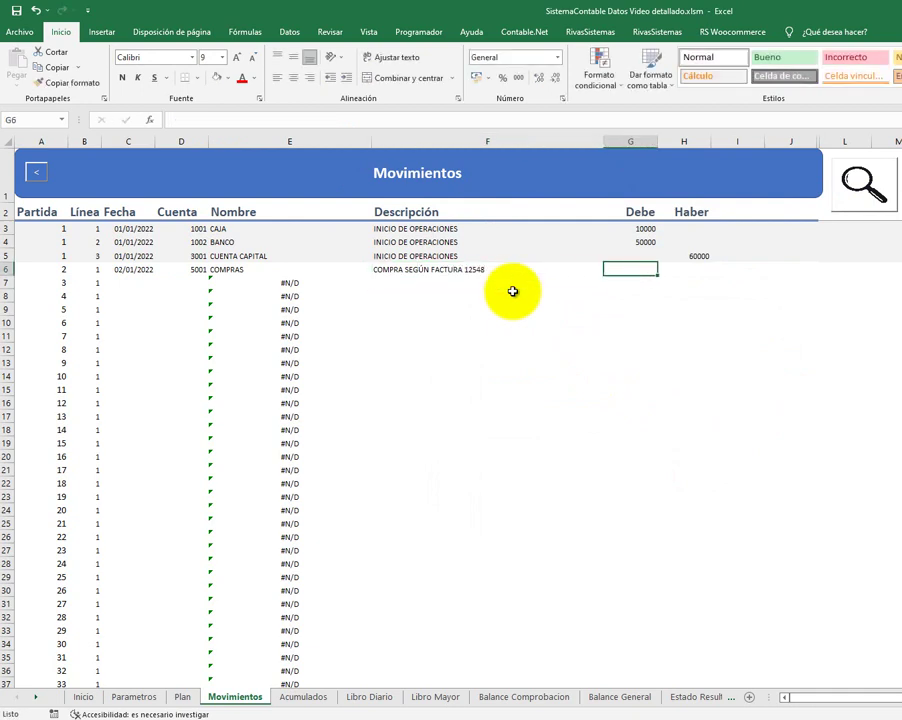
pyautogui.write('2')
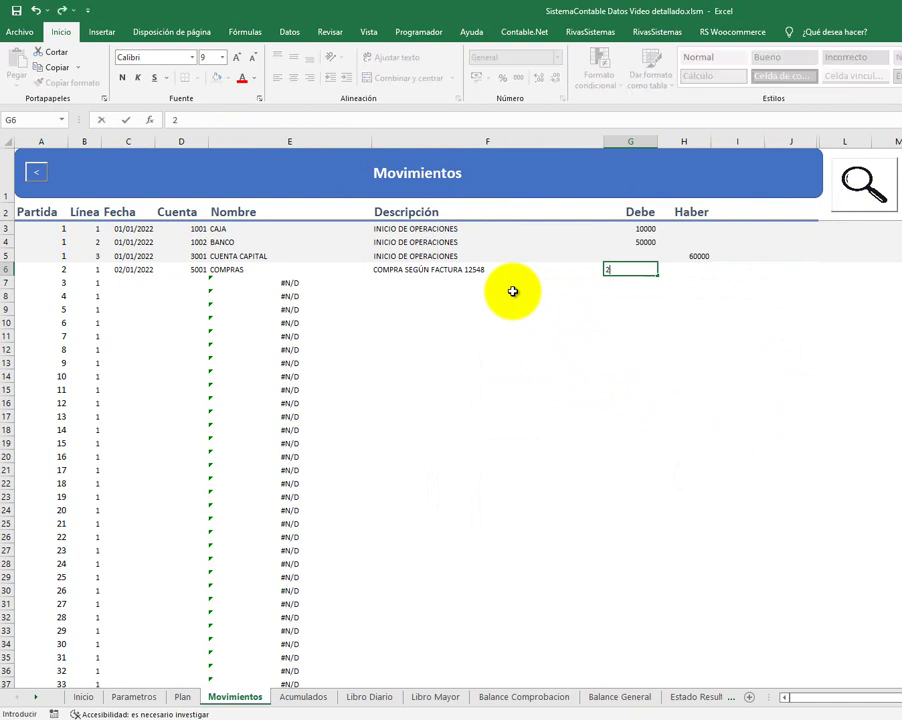
pyautogui.write('0000')
pyautogui.press('Return')
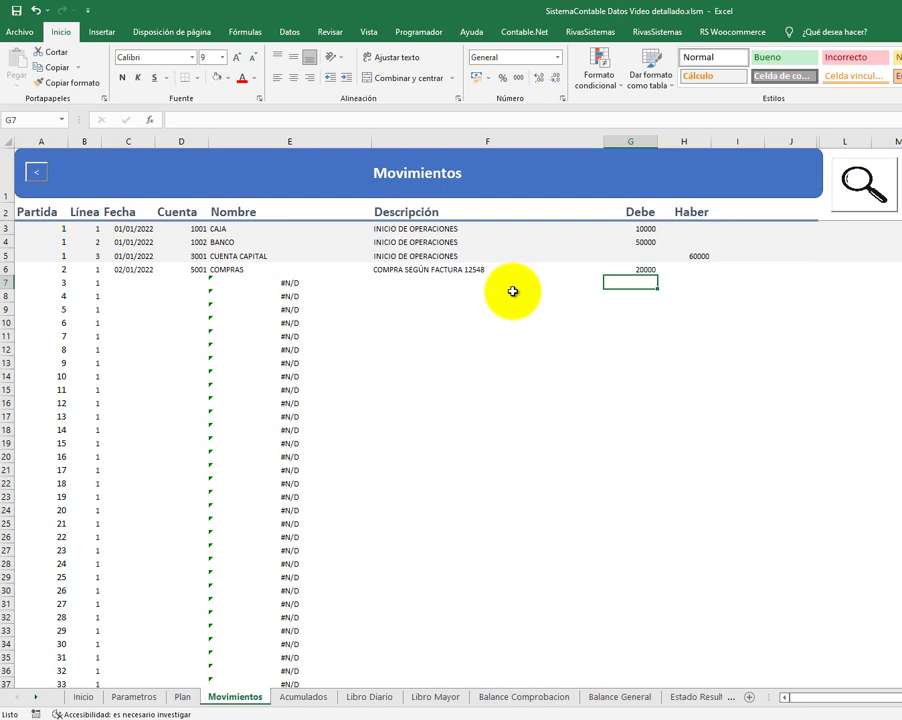
pyautogui.press('Left')
pyautogui.press('Left')
pyautogui.press('Left')
pyautogui.press('Left')
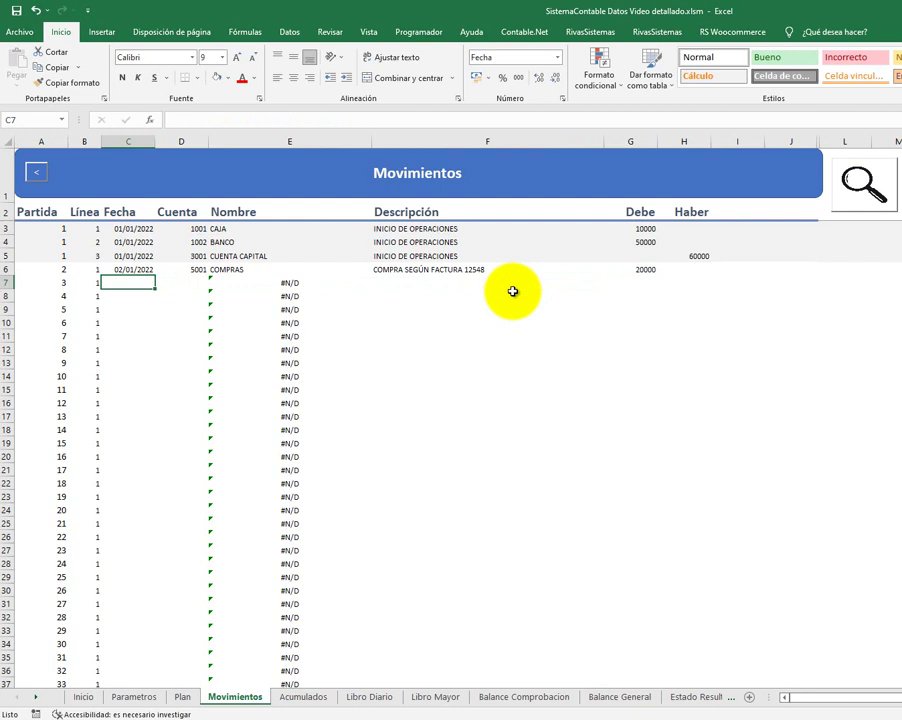
# - Start row 7 as entry 2, dated 02/01/2022, with account 1002 BANCO
pyautogui.press('Left')
pyautogui.press('Left')
pyautogui.write('2')
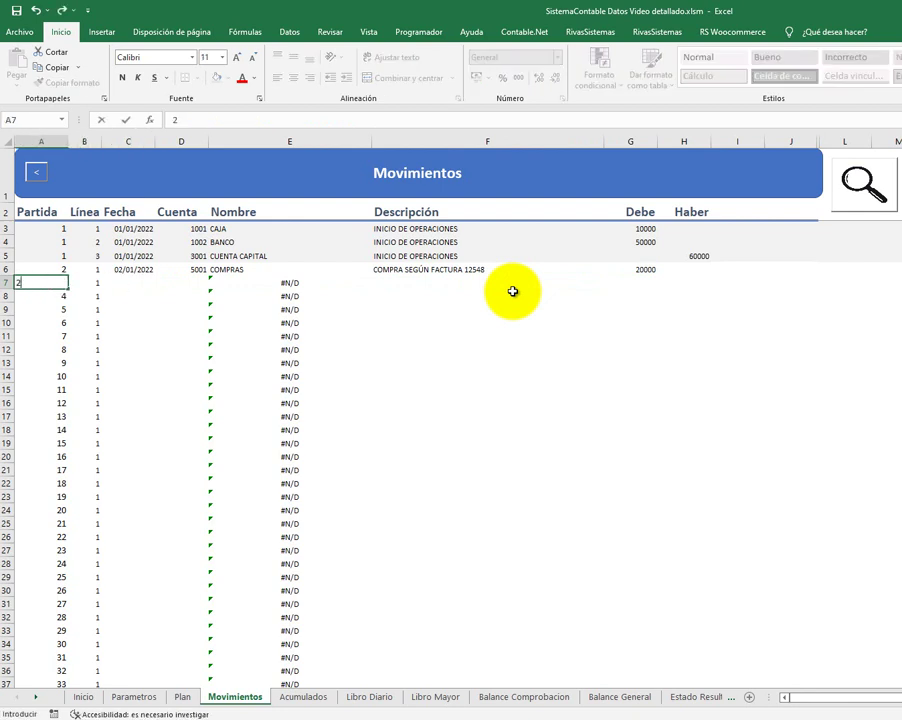
pyautogui.press('Right')
pyautogui.press('Right')
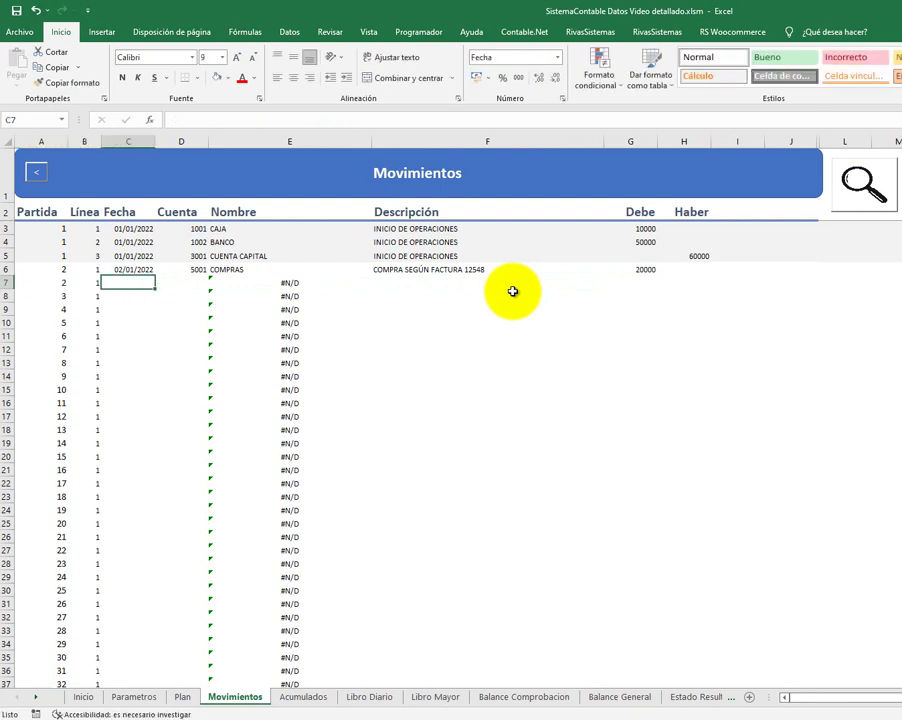
pyautogui.write('02/01')
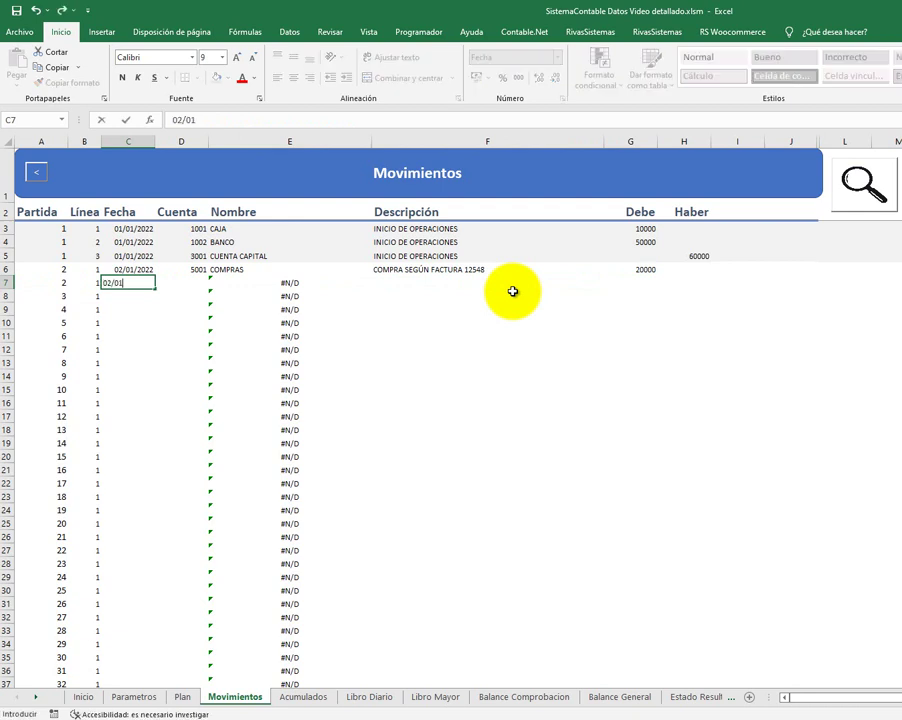
pyautogui.write('/2022')
pyautogui.press('Right')
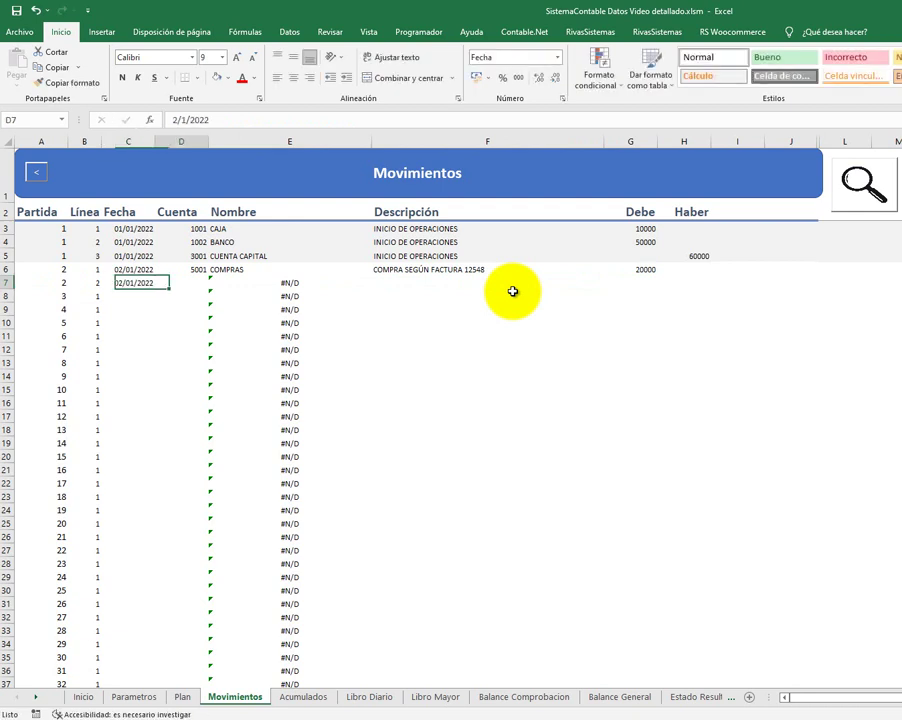
pyautogui.write('100')
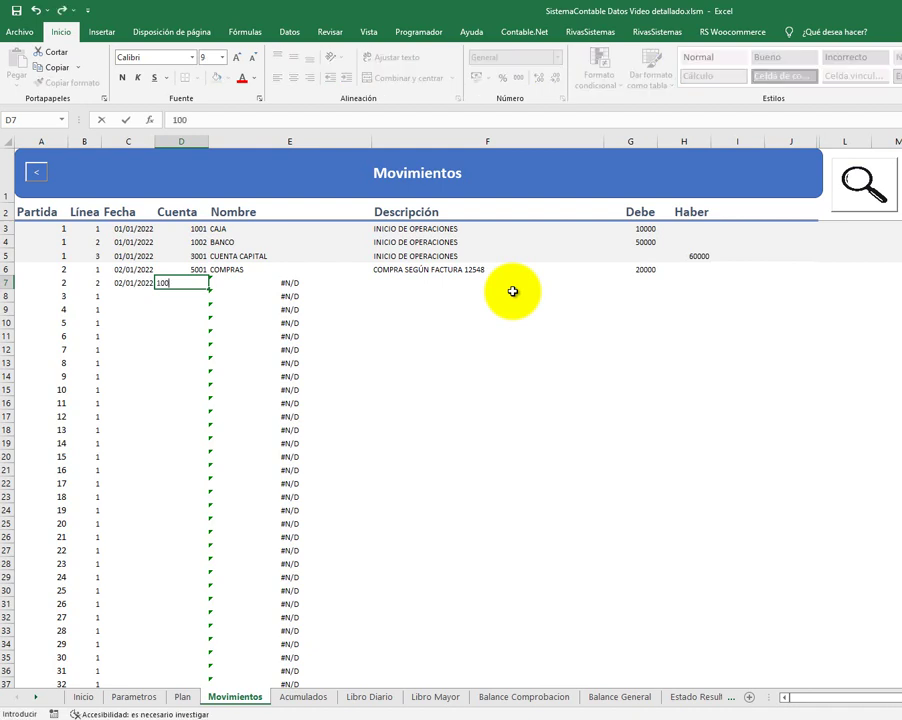
pyautogui.write('2')
pyautogui.press('Return')
# - Copy the purchase description from F6 into F7 and credit 20000 in H7
pyautogui.press('Up')
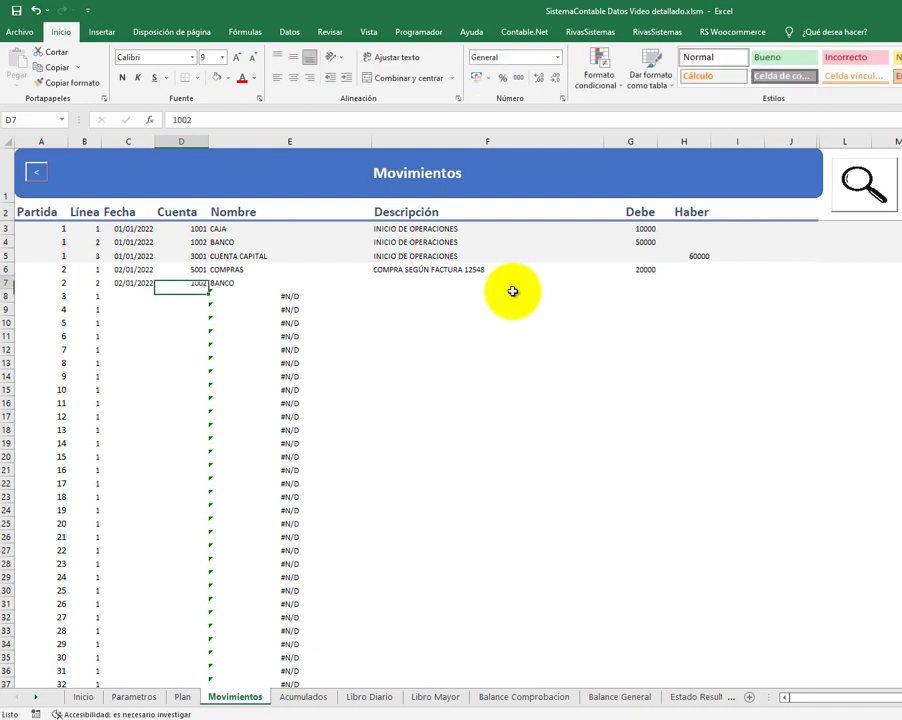
pyautogui.press('Right')
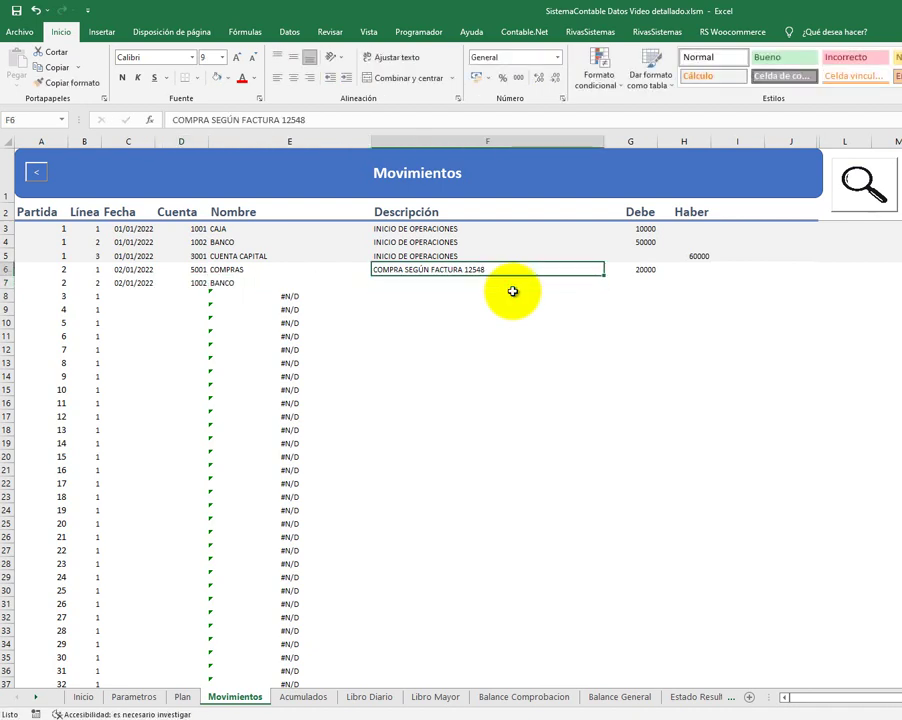
pyautogui.hotkey('ctrl', 'c')
pyautogui.press('Down')
pyautogui.hotkey('ctrl', 'v')
pyautogui.press('Right')
pyautogui.press('Right')
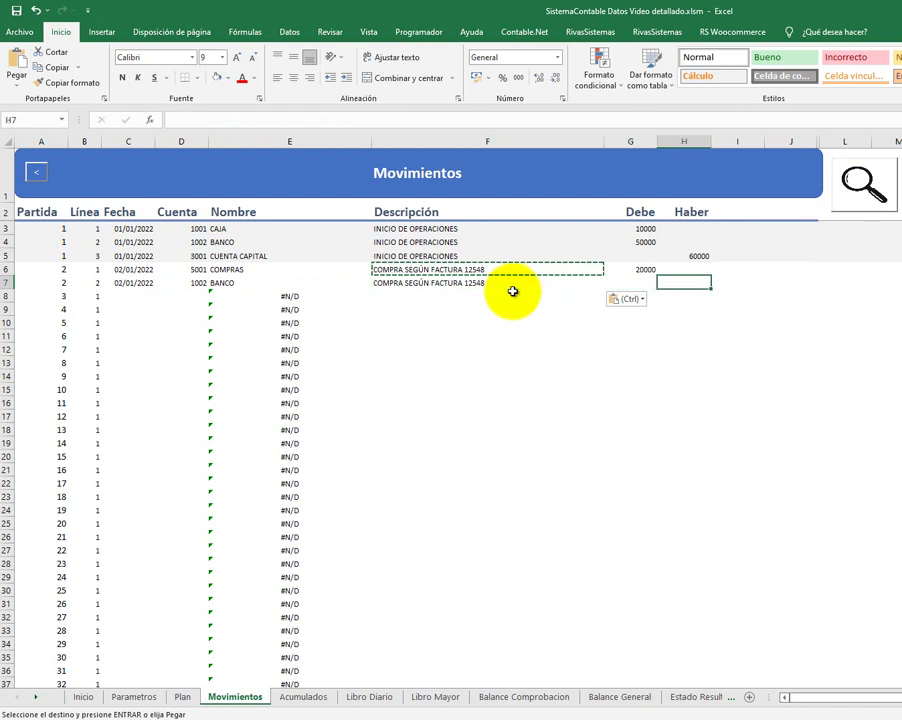
pyautogui.write('20000')
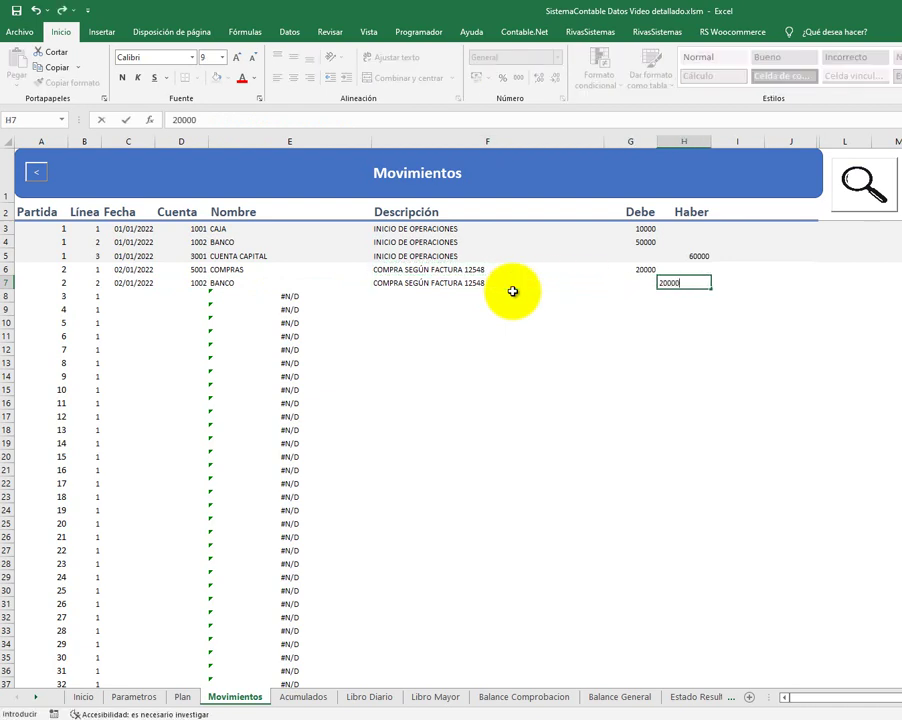
pyautogui.press('Return')
# - Append '. TRANSFERENCIA 2154' to the F7 description
pyautogui.press('Up')
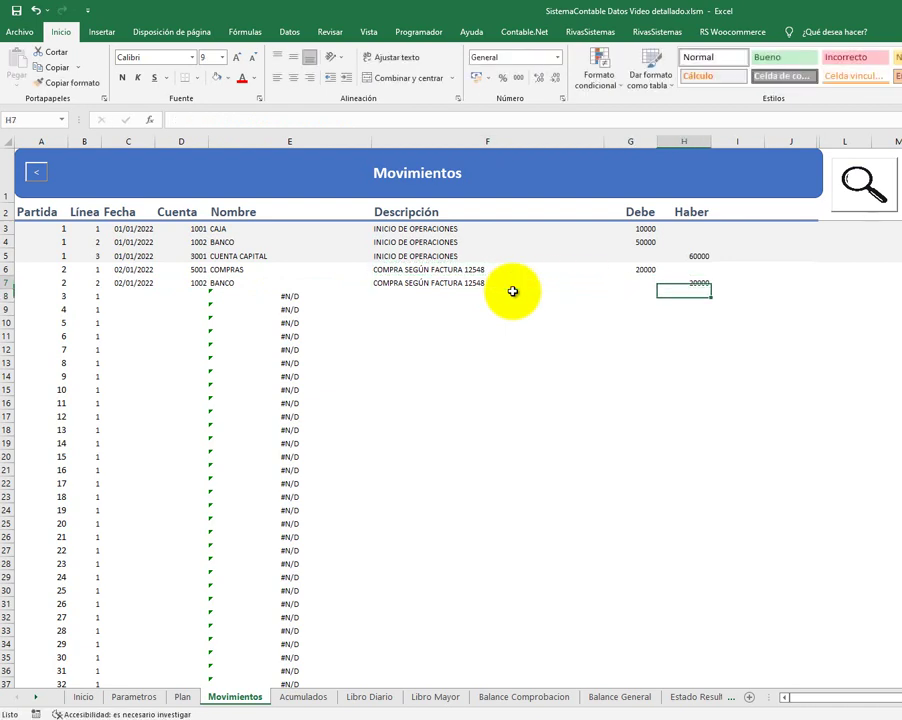
pyautogui.press('Left')
pyautogui.press('Left')
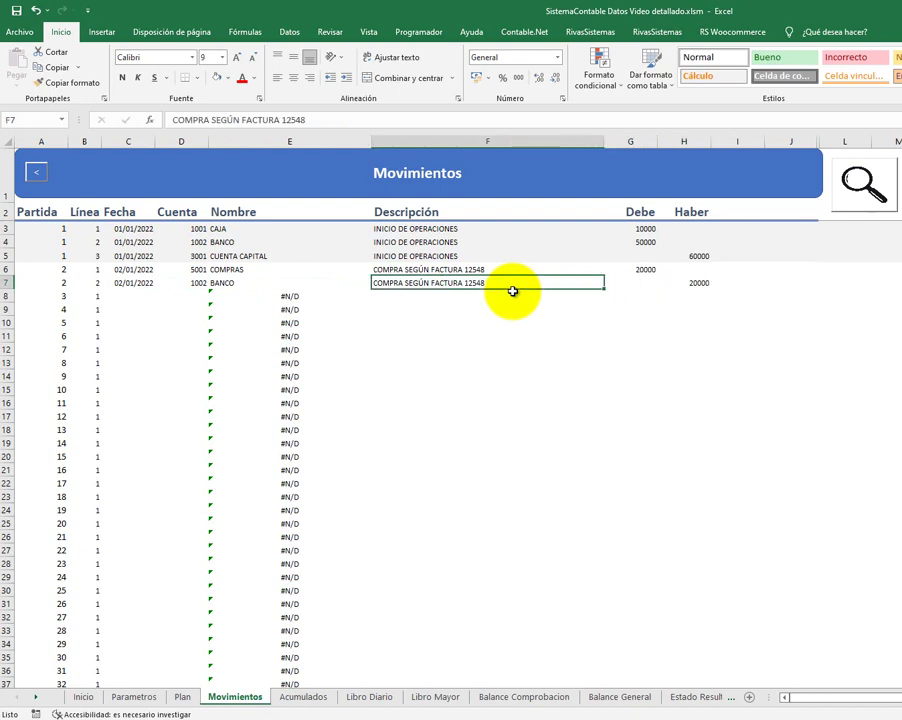
pyautogui.press('F2')
pyautogui.write('.')
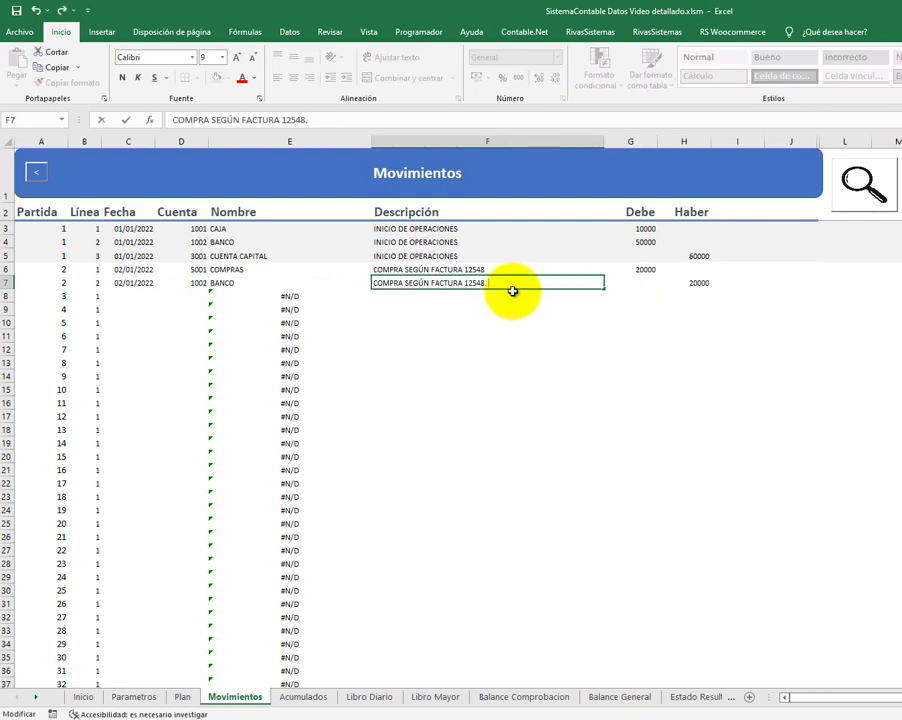
pyautogui.write(' tra')
pyautogui.write('nsferencia')
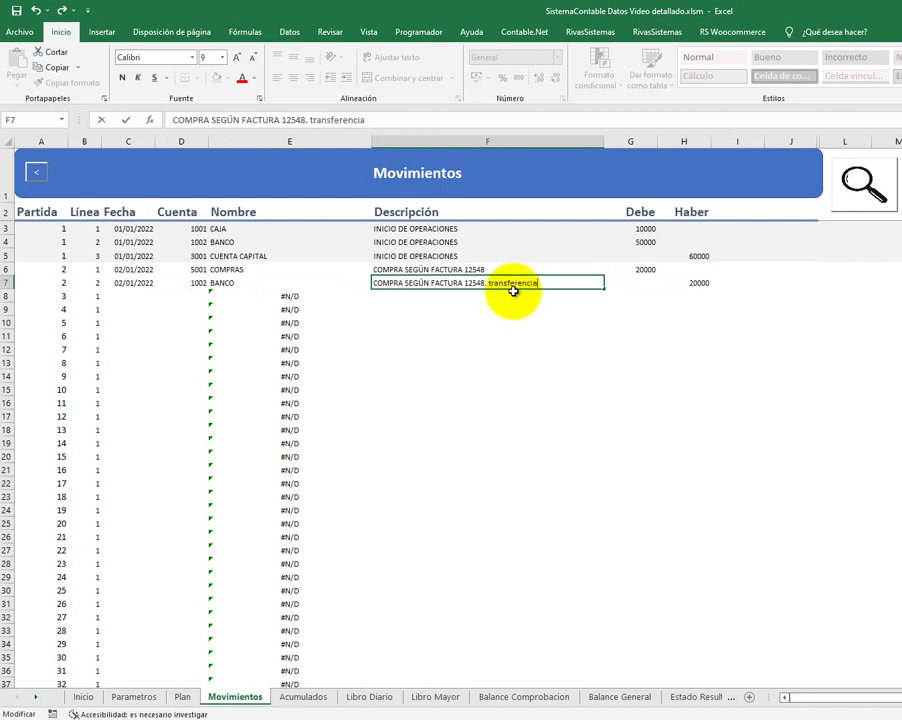
pyautogui.press('BackSpace')
pyautogui.press('BackSpace')
pyautogui.press('BackSpace')
pyautogui.press('BackSpace')
pyautogui.press('BackSpace')
pyautogui.press('BackSpace')
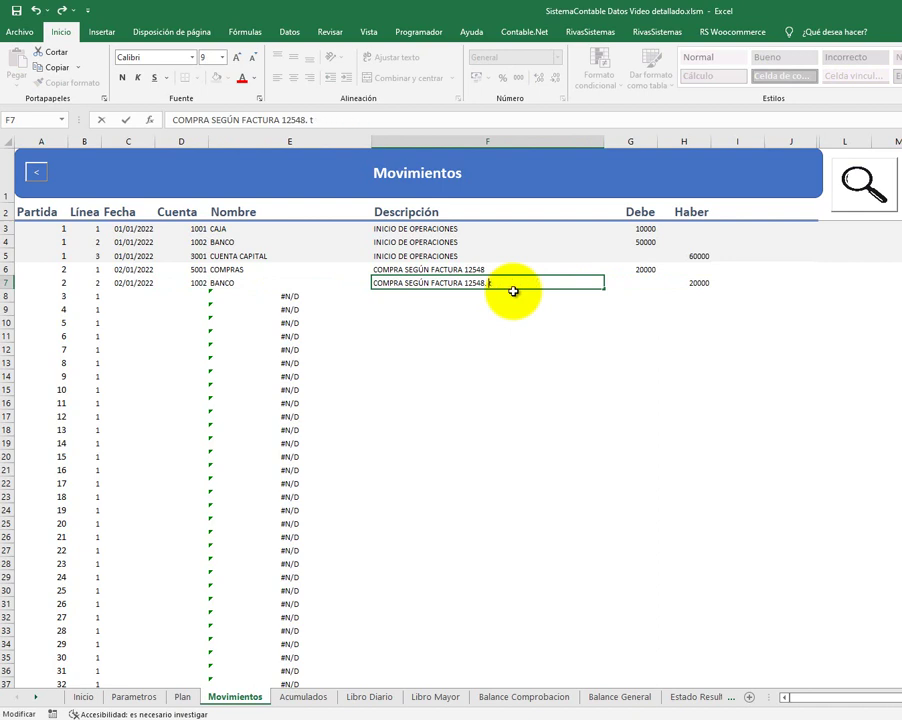
pyautogui.write('TRANSFER')
pyautogui.write('ENCIA 2154')
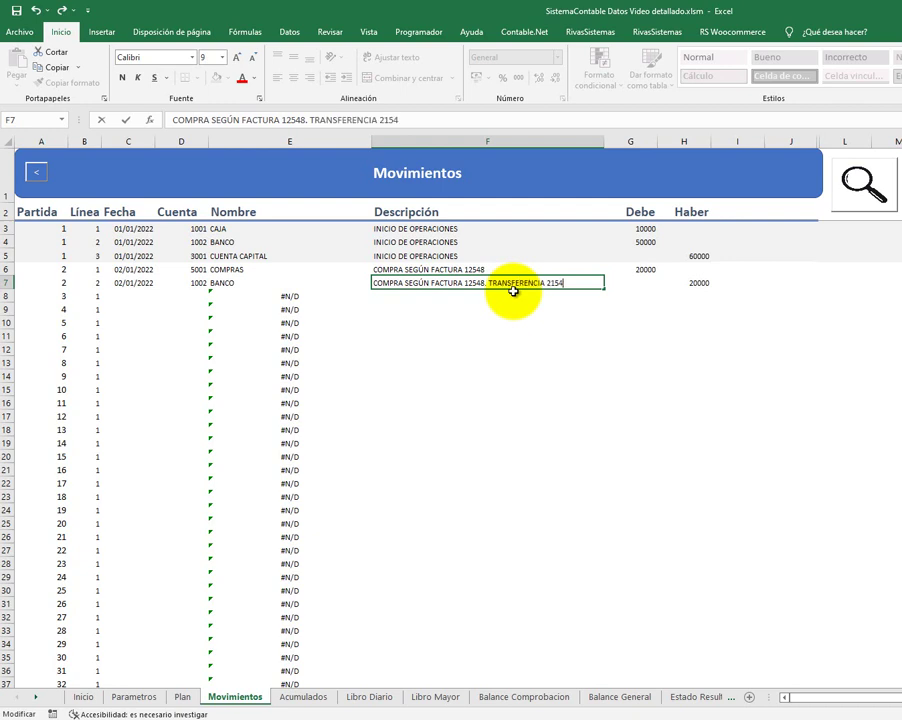
pyautogui.hotkey('ctrl', 'Return')
# - Change the BANCO Haber amount in H7 from 20000 to 15000
pyautogui.press('Down')
pyautogui.press('Left')
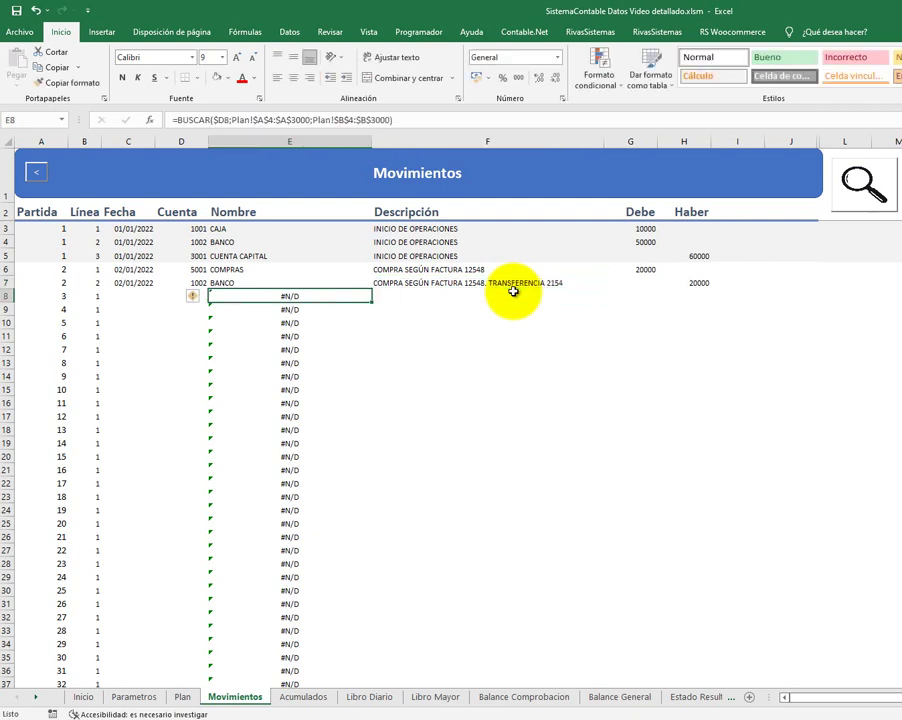
pyautogui.press('Left')
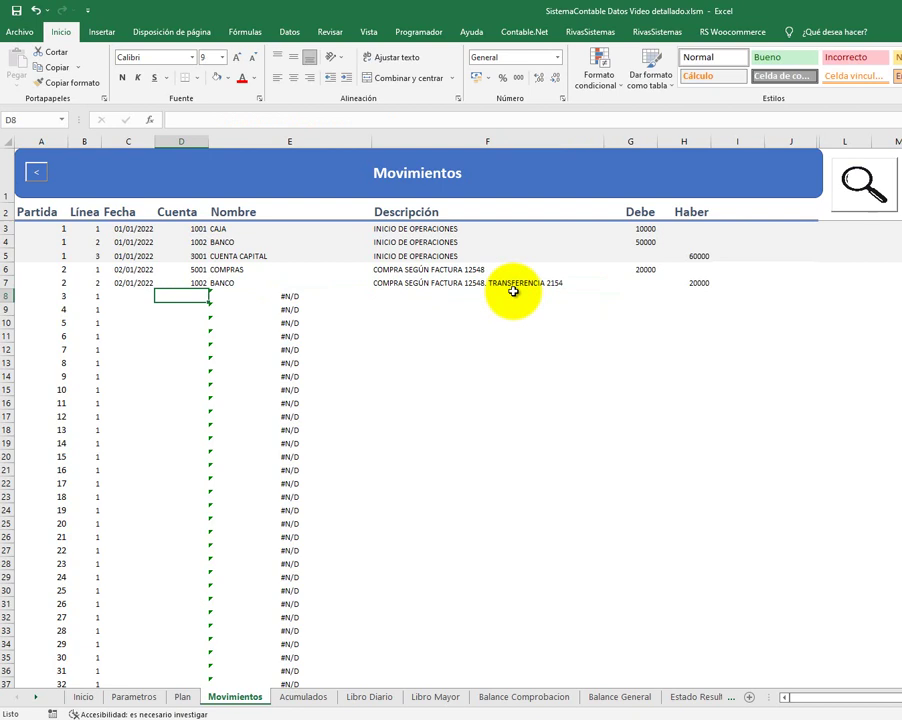
pyautogui.press('Up')
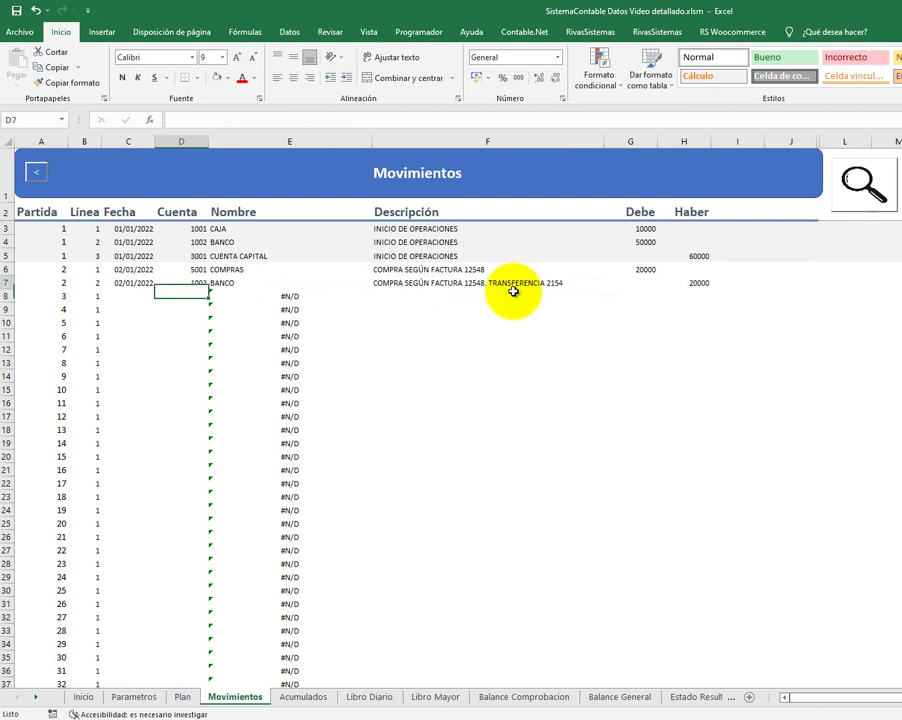
pyautogui.press('Right')
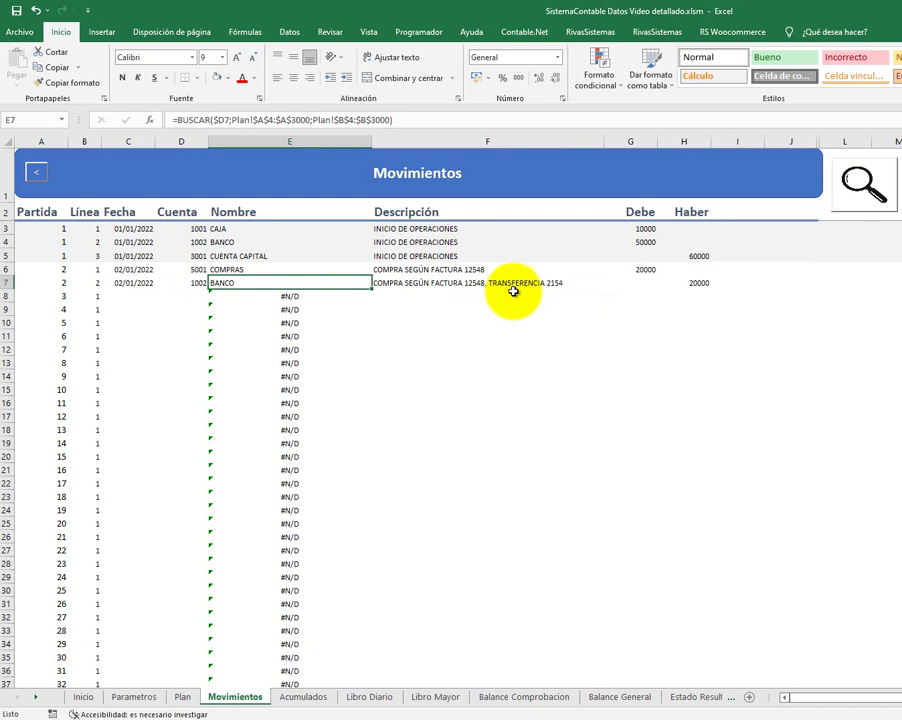
pyautogui.press('Left')
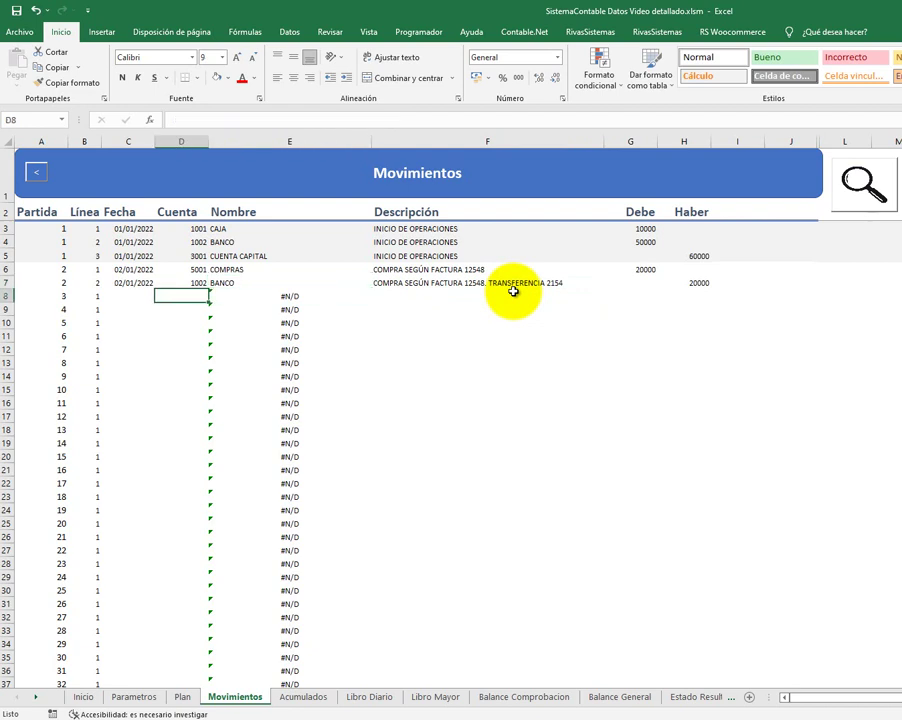
pyautogui.press('Up')
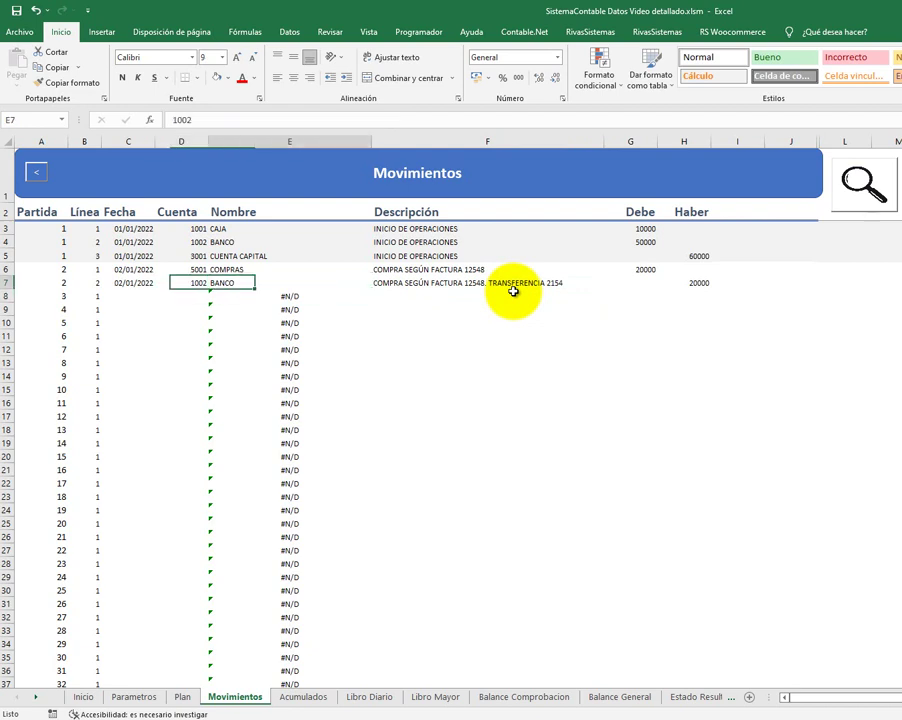
pyautogui.press('Right')
pyautogui.press('Right')
pyautogui.press('Right')
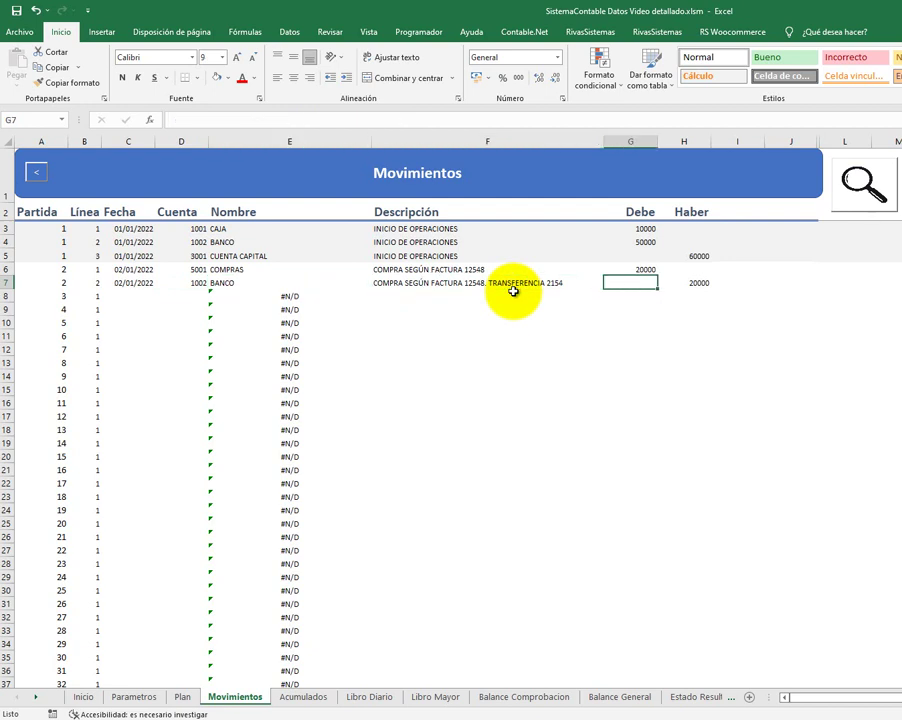
pyautogui.press('Right')
pyautogui.write('10')
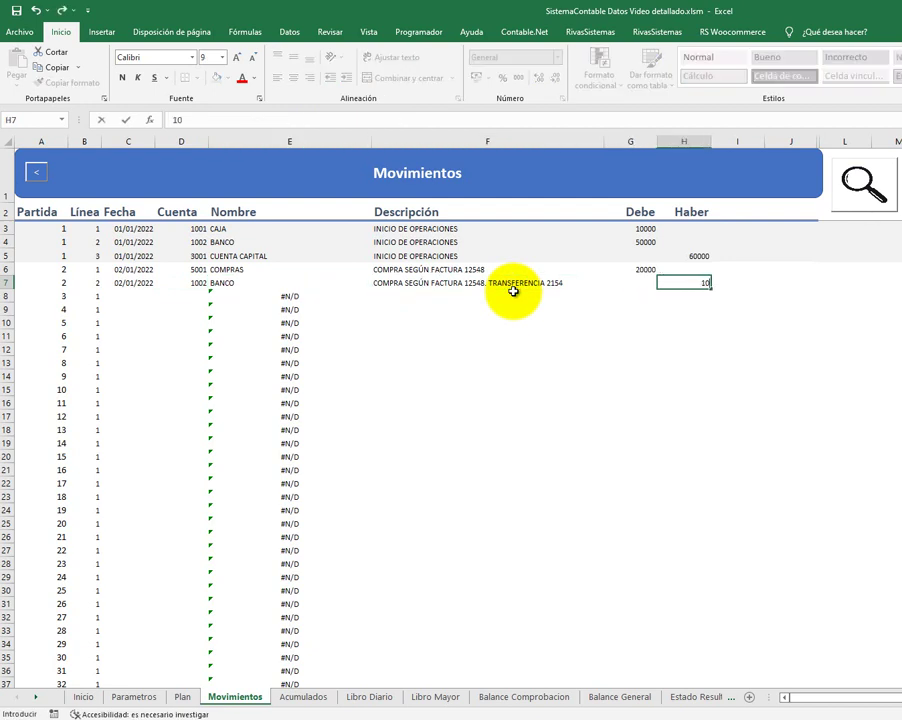
pyautogui.press('BackSpace')
pyautogui.write('5')
pyautogui.write('000')
pyautogui.press('Return')
pyautogui.press('Left')
pyautogui.press('Left')
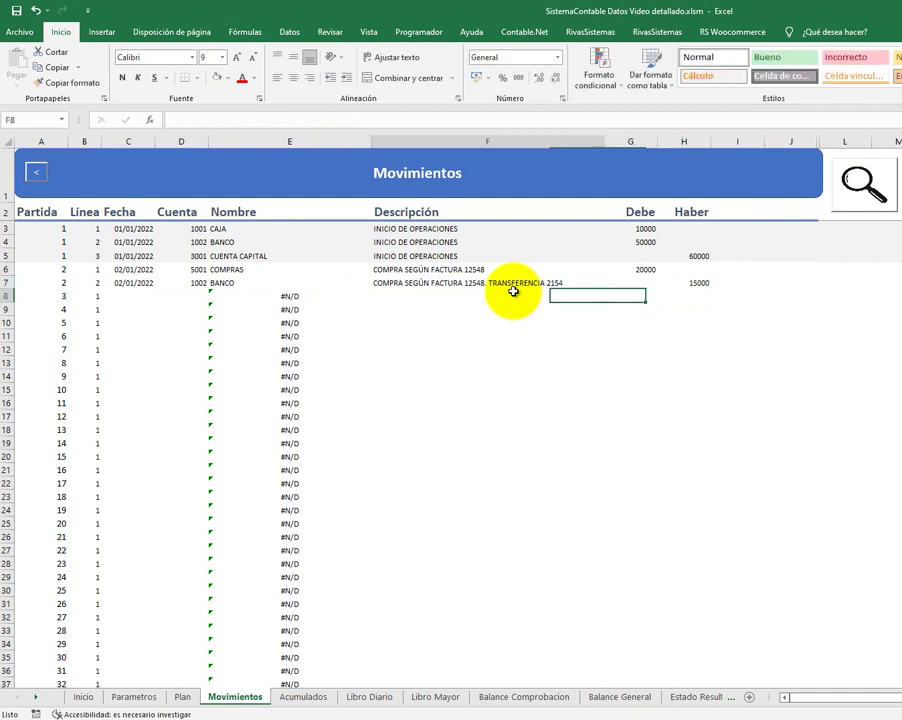
pyautogui.press('Left')
pyautogui.press('Left')
pyautogui.press('Left')
pyautogui.press('Left')
pyautogui.press('Left')
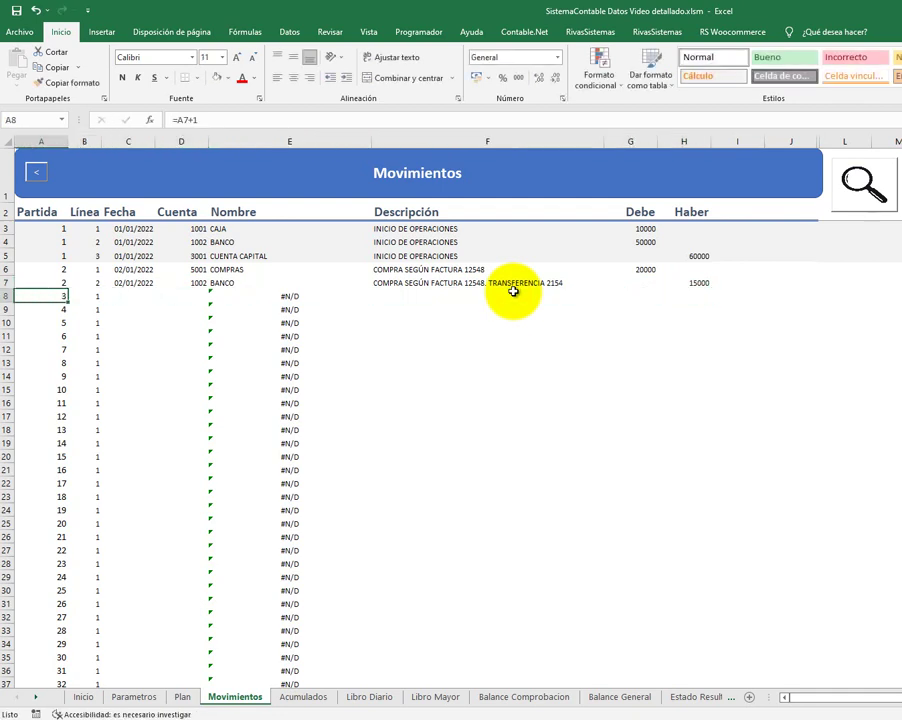
# - Start row 8 as entry 2 with the 02/01/2022 date and account 2001 CUENTAS POR PAGAR
pyautogui.write('2')
pyautogui.press('Right')
pyautogui.press('Right')
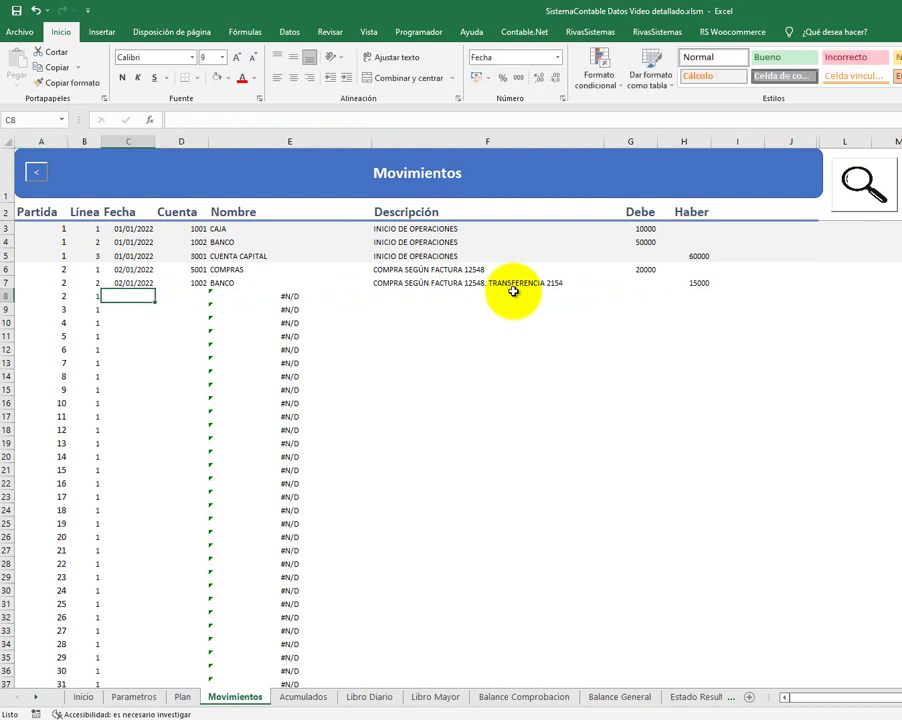
pyautogui.press('Up')
pyautogui.hotkey('ctrl', 'c')
pyautogui.press('Down')
pyautogui.hotkey('ctrl', 'v')
pyautogui.press('Right')
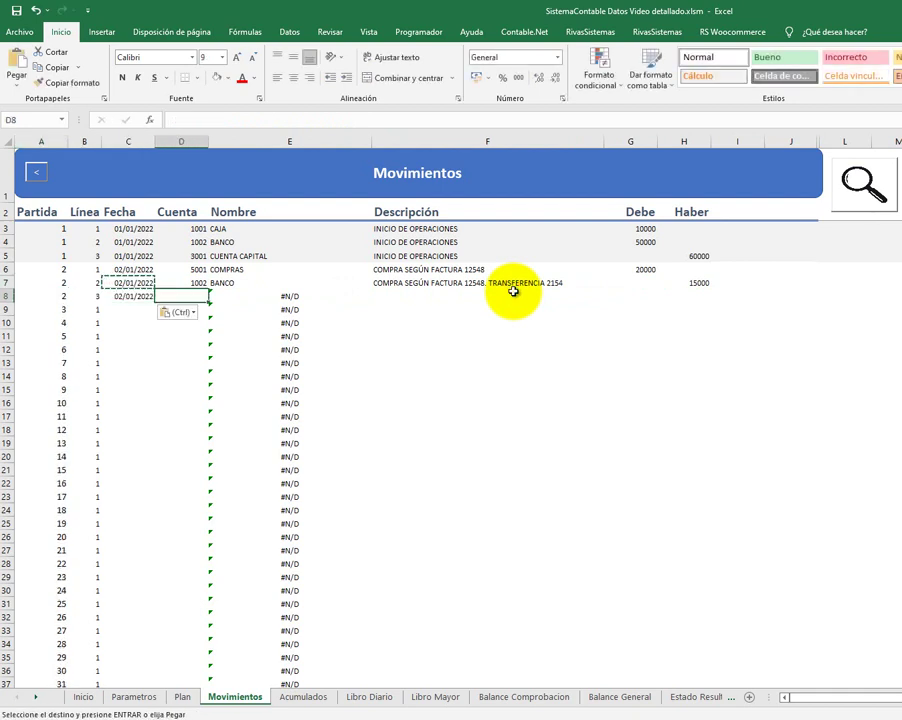
pyautogui.click(864, 184)
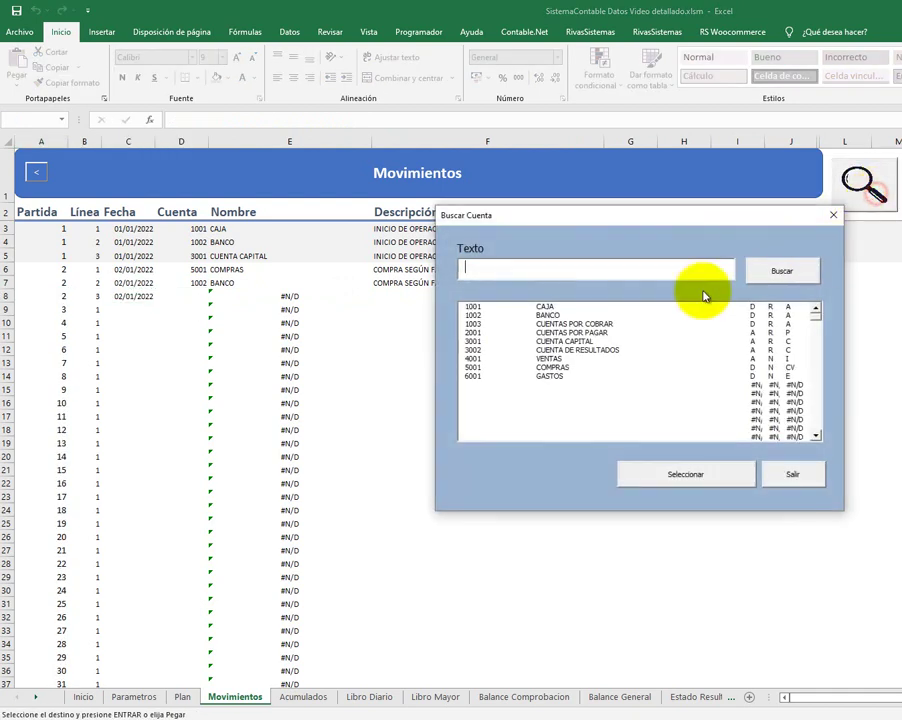
pyautogui.click(580, 332)
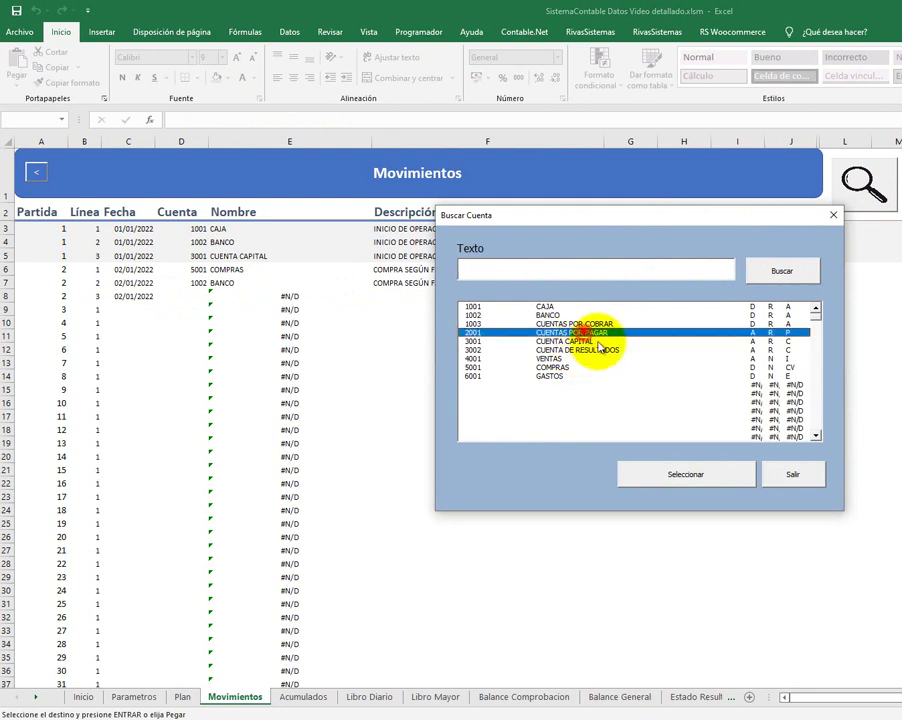
pyautogui.click(698, 476)
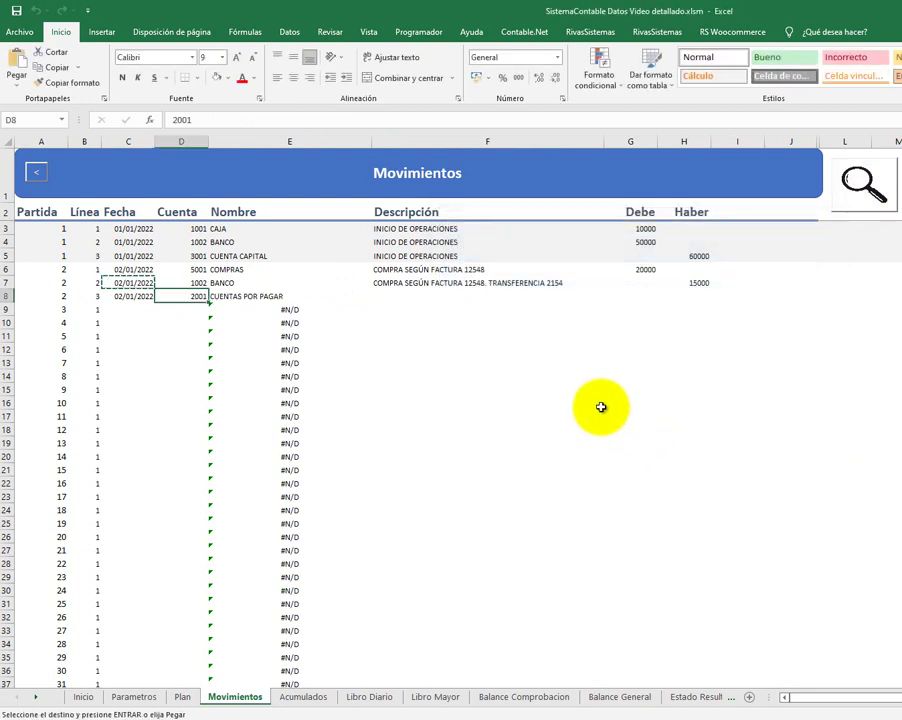
# - Copy the COMPRA SEGÚN FACTURA 12548 description into row 8 and credit 5000
pyautogui.press('Right')
pyautogui.press('Right')
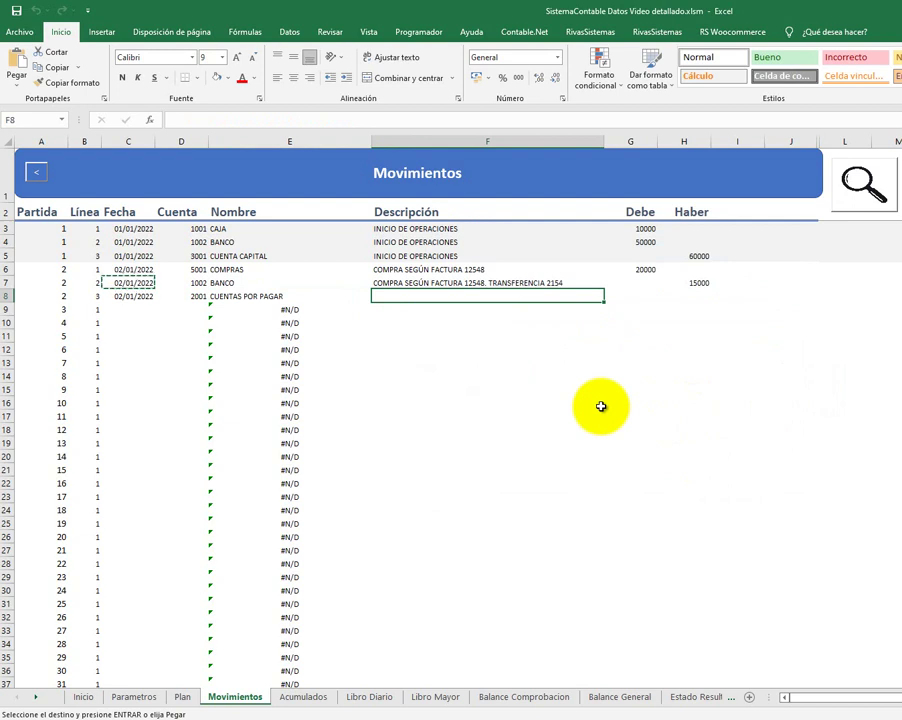
pyautogui.press('Up')
pyautogui.press('Up')
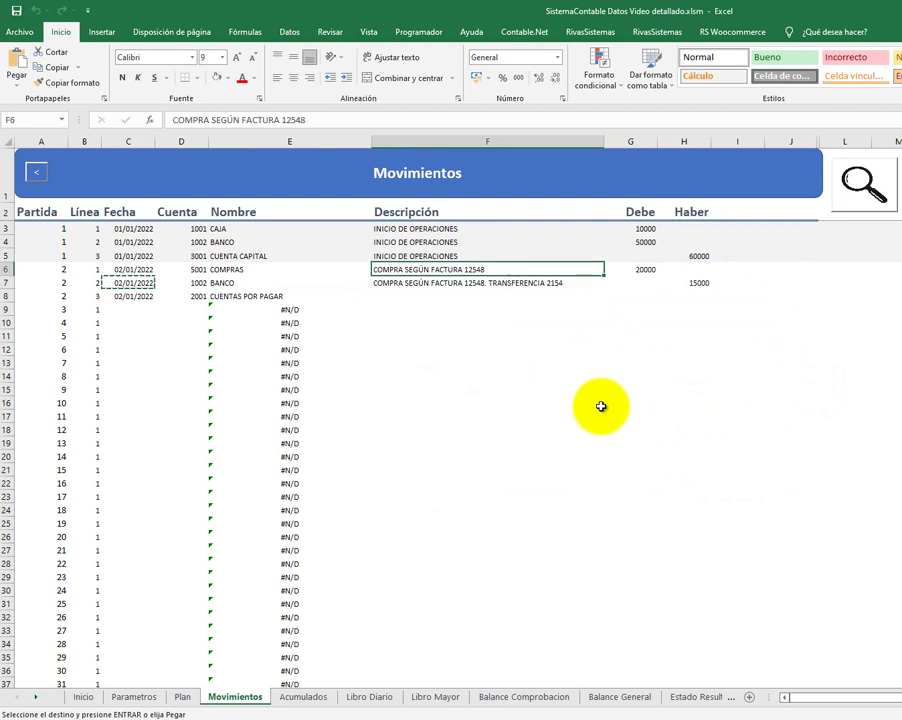
pyautogui.hotkey('ctrl', 'c')
pyautogui.press('Down')
pyautogui.press('Down')
pyautogui.hotkey('ctrl', 'v')
pyautogui.press('Right')
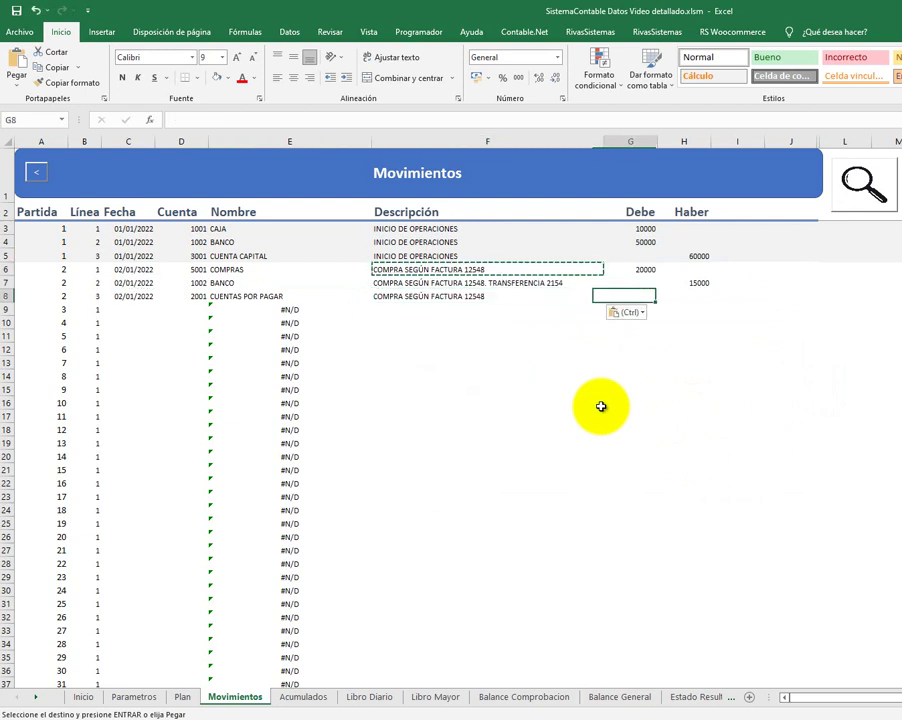
pyautogui.press('Right')
pyautogui.write('5000')
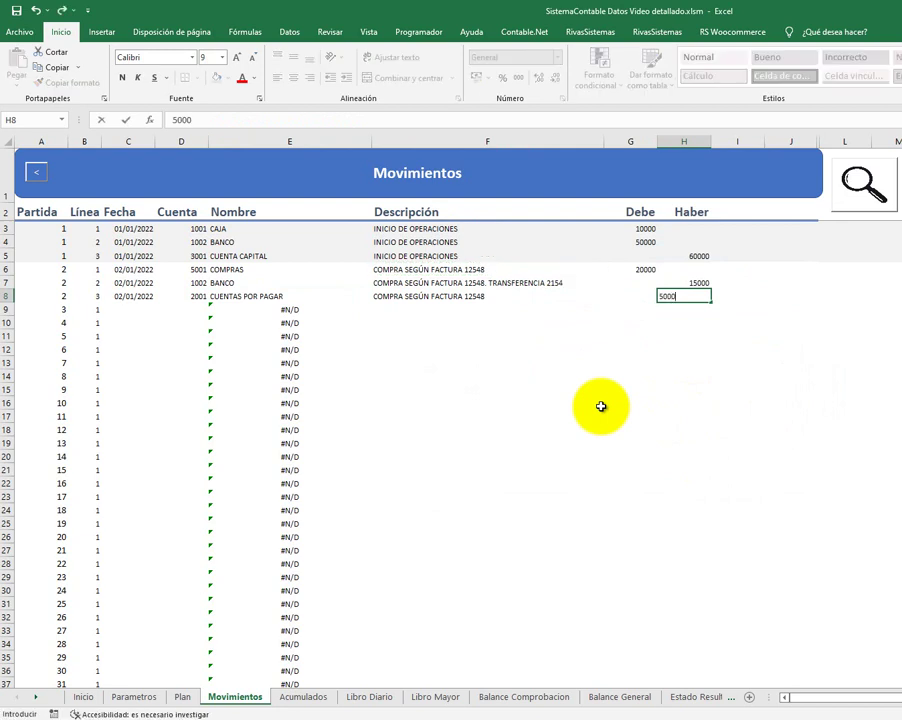
pyautogui.press('Return')
pyautogui.press('Left')
pyautogui.press('Left')
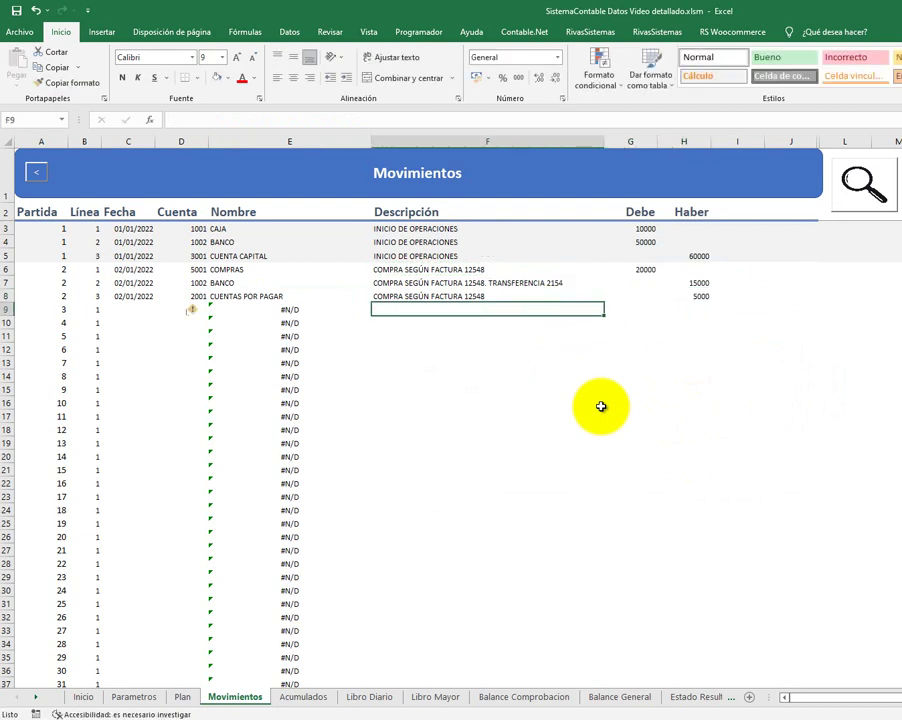
pyautogui.press('Left')
pyautogui.press('Left')
pyautogui.press('Left')
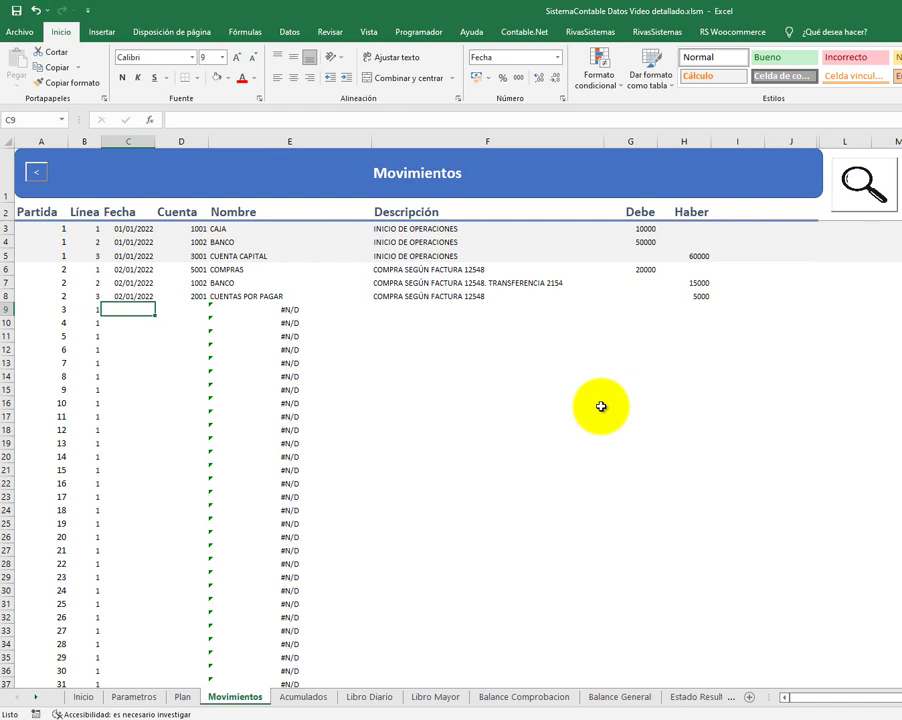
# - Date row 9 as 03/01/2022 and assign account 1001 CAJA
pyautogui.write('03')
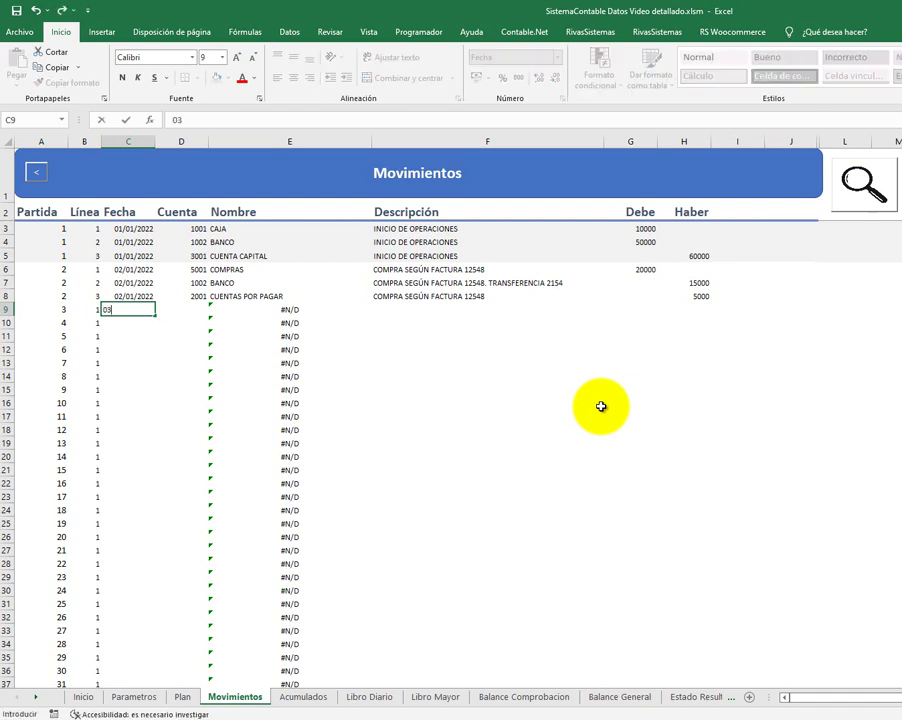
pyautogui.write('/')
pyautogui.write('01')
pyautogui.write('/2022')
pyautogui.press('Return')
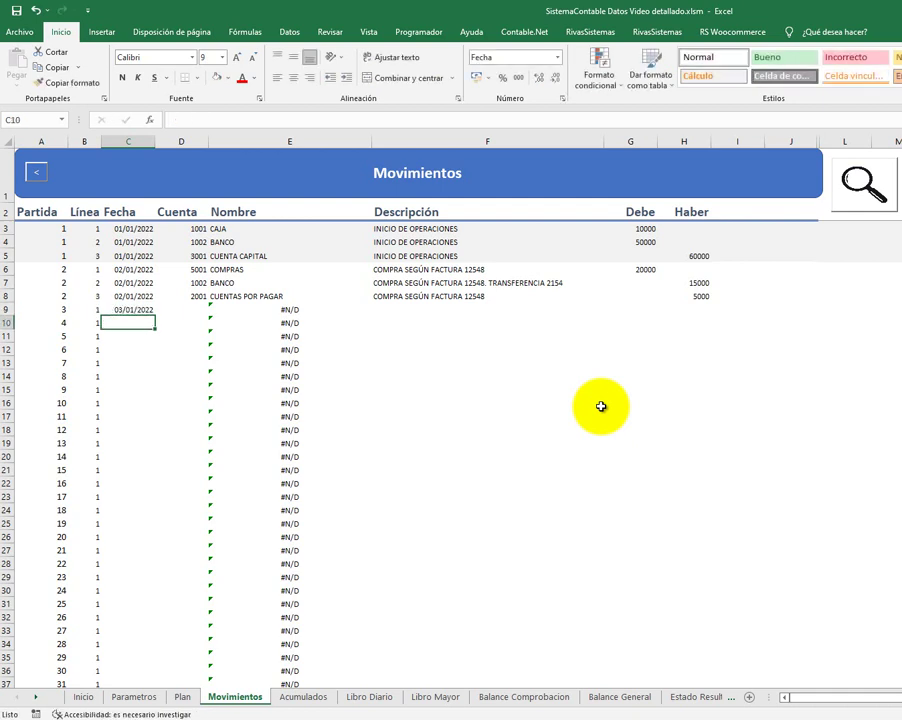
pyautogui.press('Up')
pyautogui.press('Right')
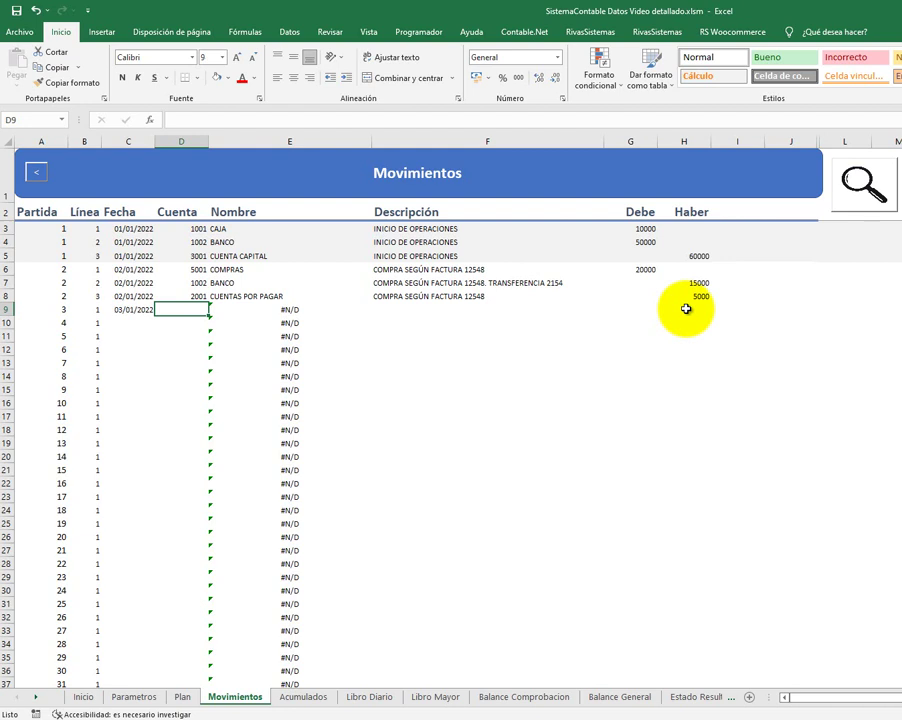
pyautogui.write('1001')
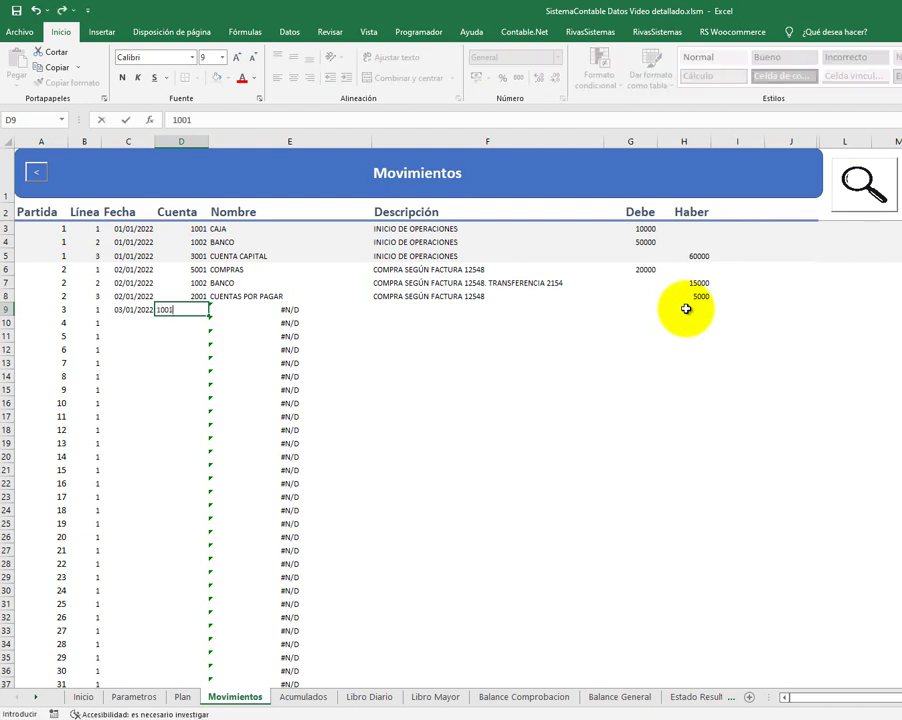
pyautogui.press('Tab')
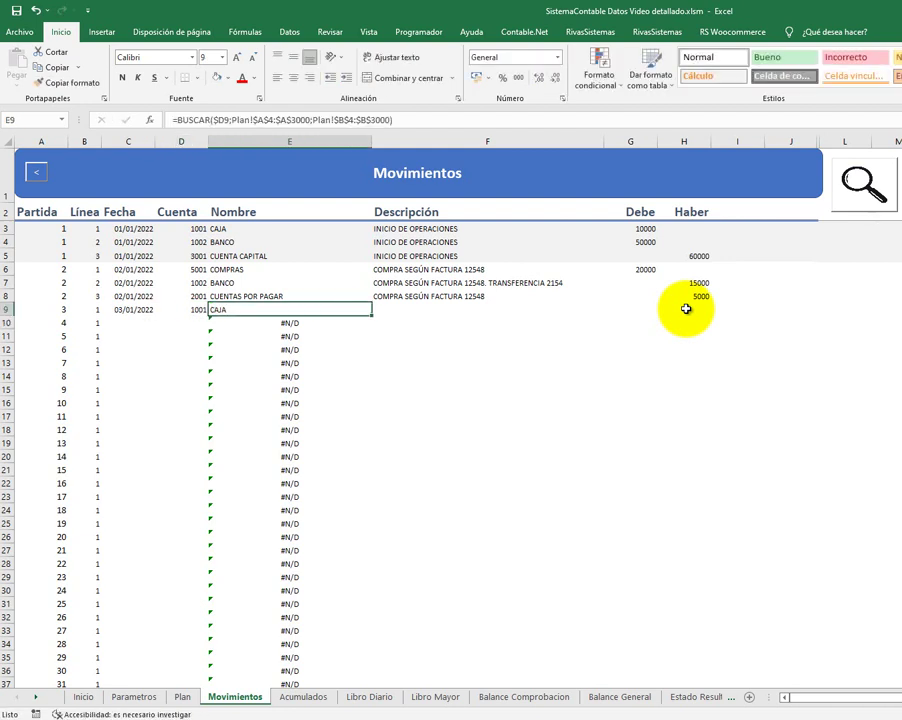
pyautogui.press('Tab')
# - Describe row 9 as VENTA SEGÚN FACTURA 1 and debit 30000 in G9
pyautogui.write('VE')
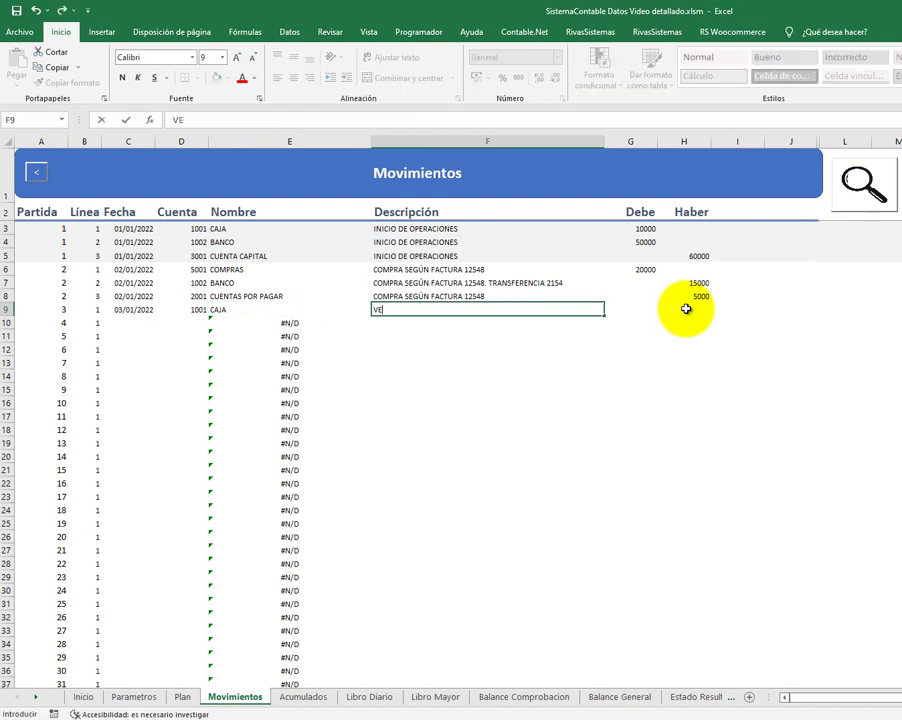
pyautogui.write('NTAS')
pyautogui.press('BackSpace')
pyautogui.write('SEG')
pyautogui.write('ÚN FA CTURA 1')
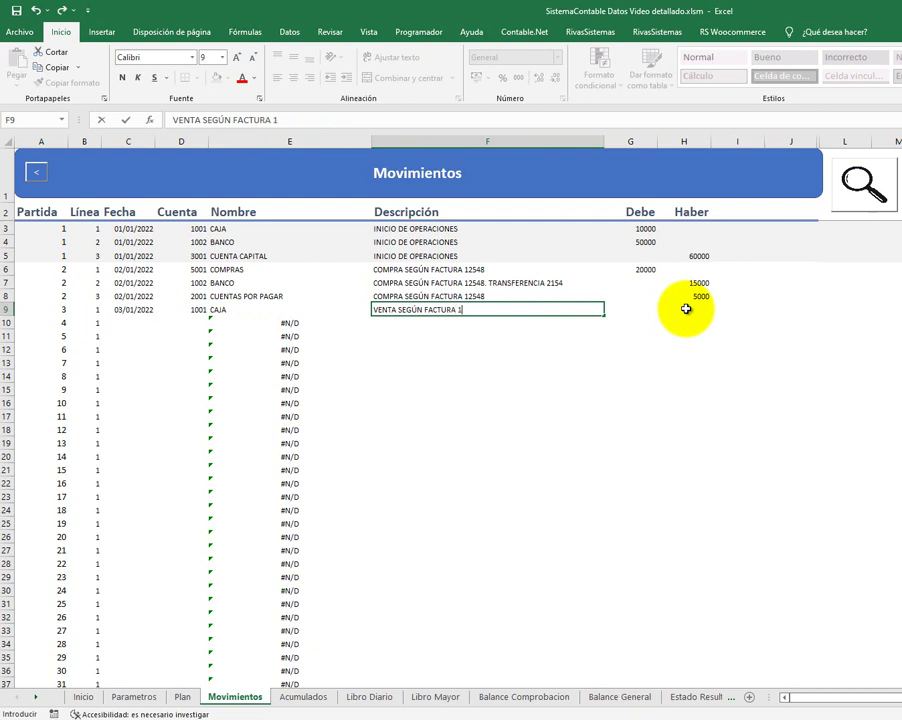
pyautogui.press('Tab')
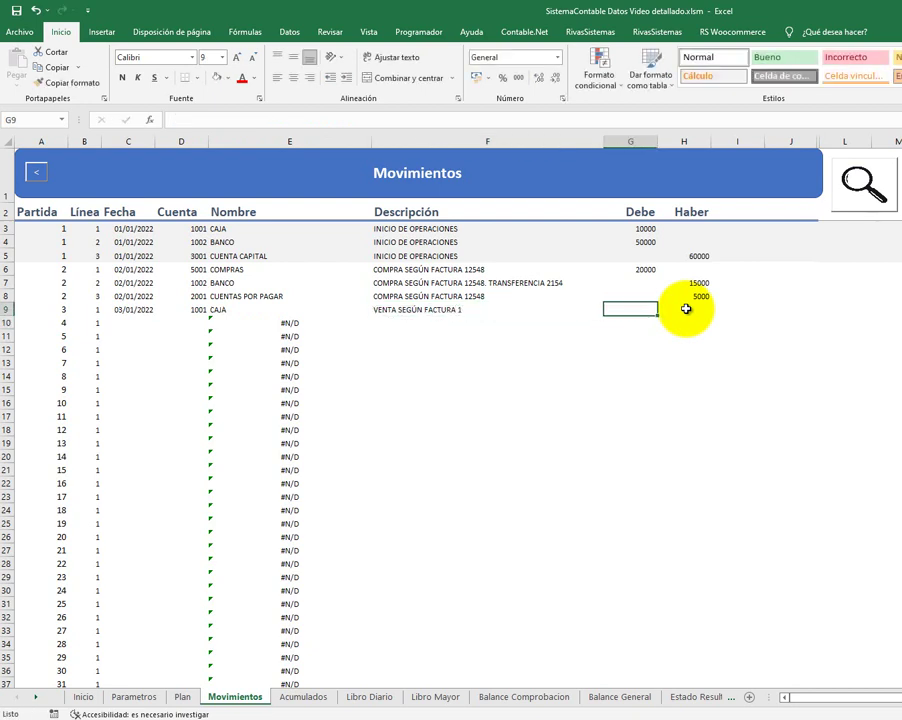
pyautogui.write('3')
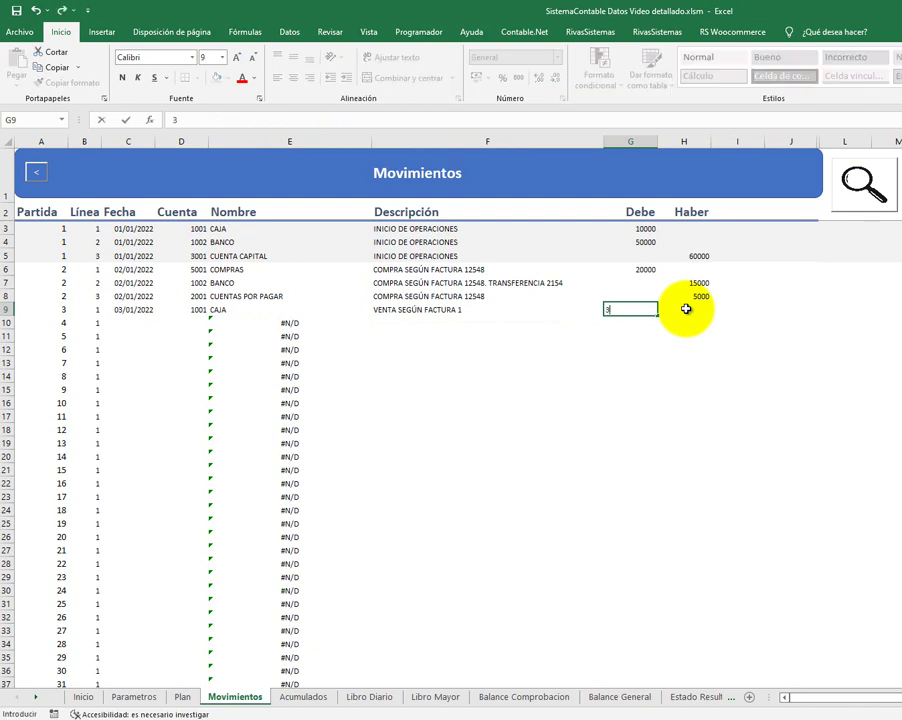
pyautogui.write('000')
pyautogui.write('0')
pyautogui.press('Return')
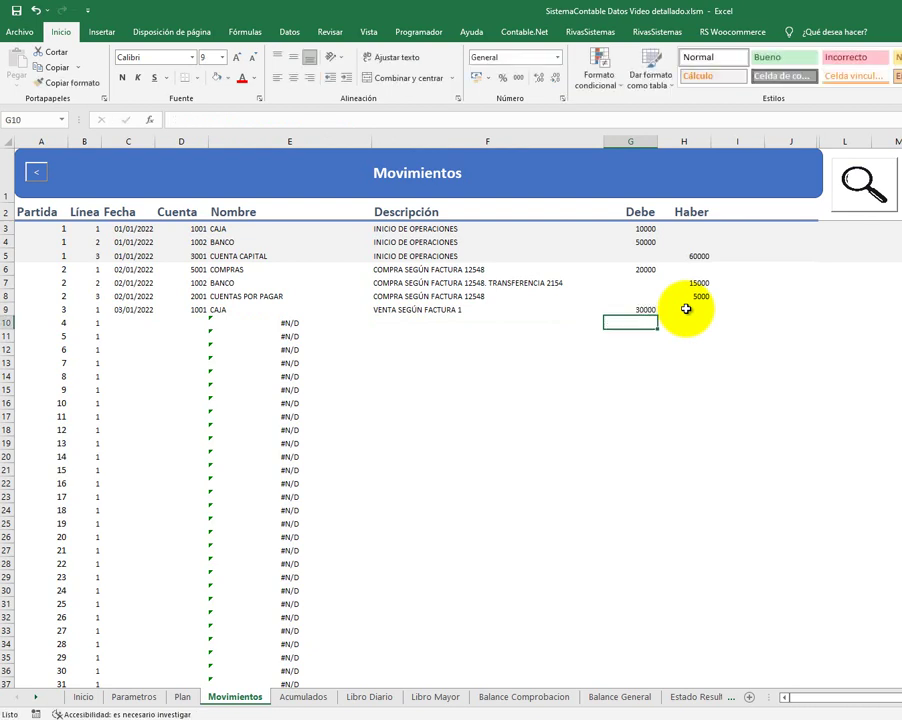
pyautogui.press('Up')
pyautogui.press('Right')
pyautogui.press('Down')
pyautogui.press('Left')
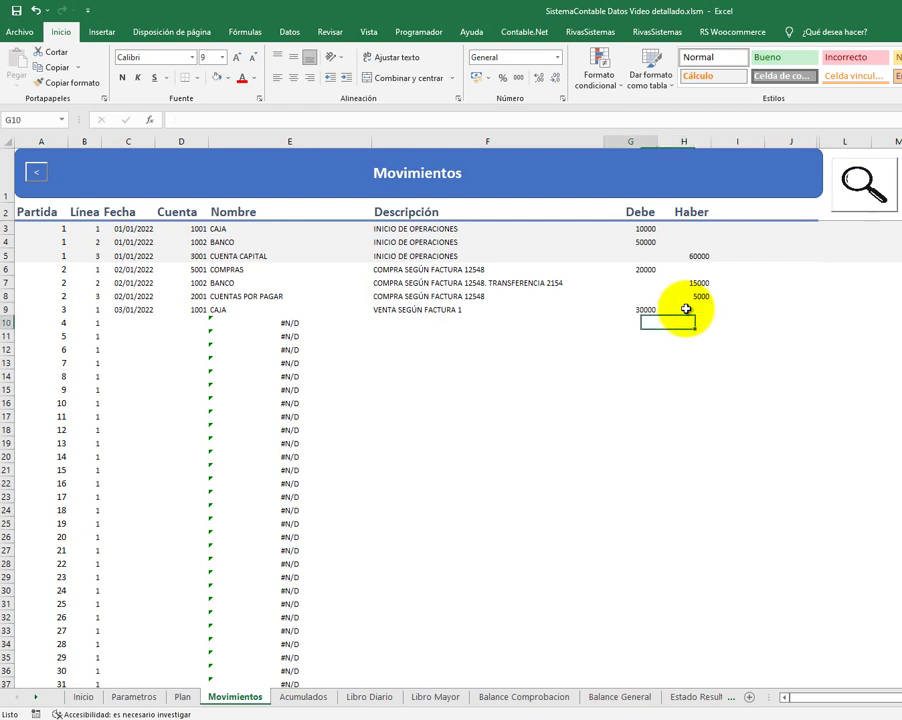
pyautogui.press('Left')
pyautogui.press('Left')
pyautogui.press('Left')
pyautogui.press('Left')
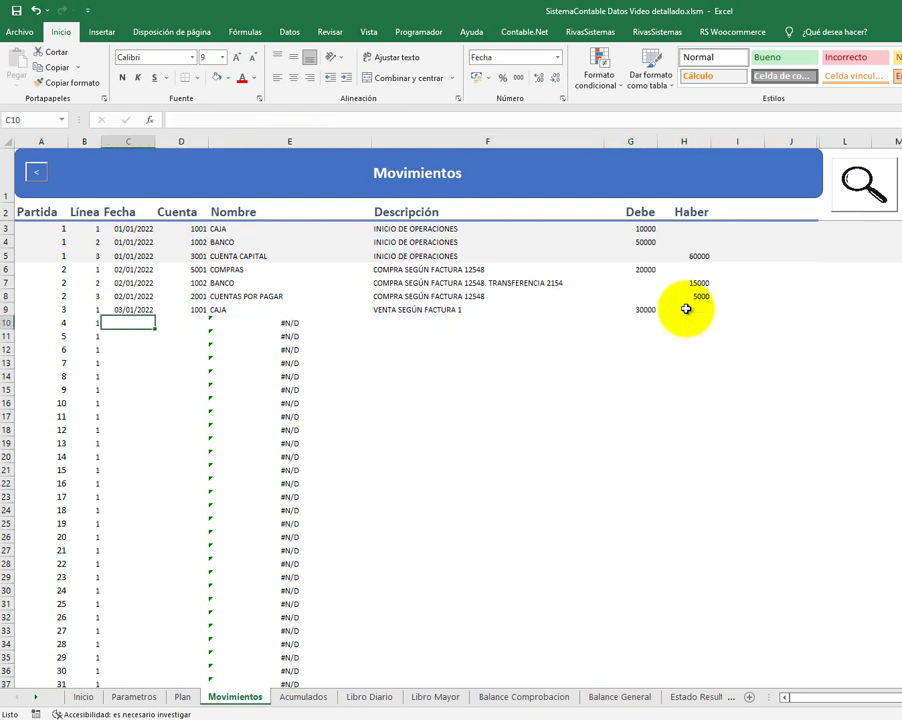
pyautogui.press('Left')
pyautogui.press('Left')
# - Start row 10 as entry 3, dated 03/01/2022, with account 1003 CUENTAS POR COBRAR
pyautogui.write('3')
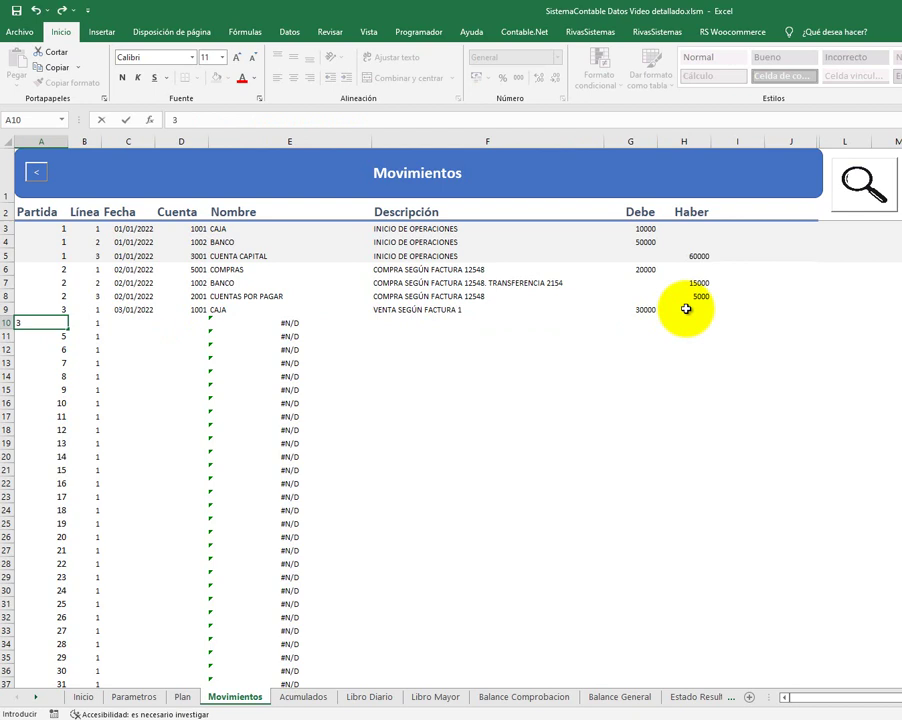
pyautogui.press('Right')
pyautogui.press('Right')
pyautogui.write('03/')
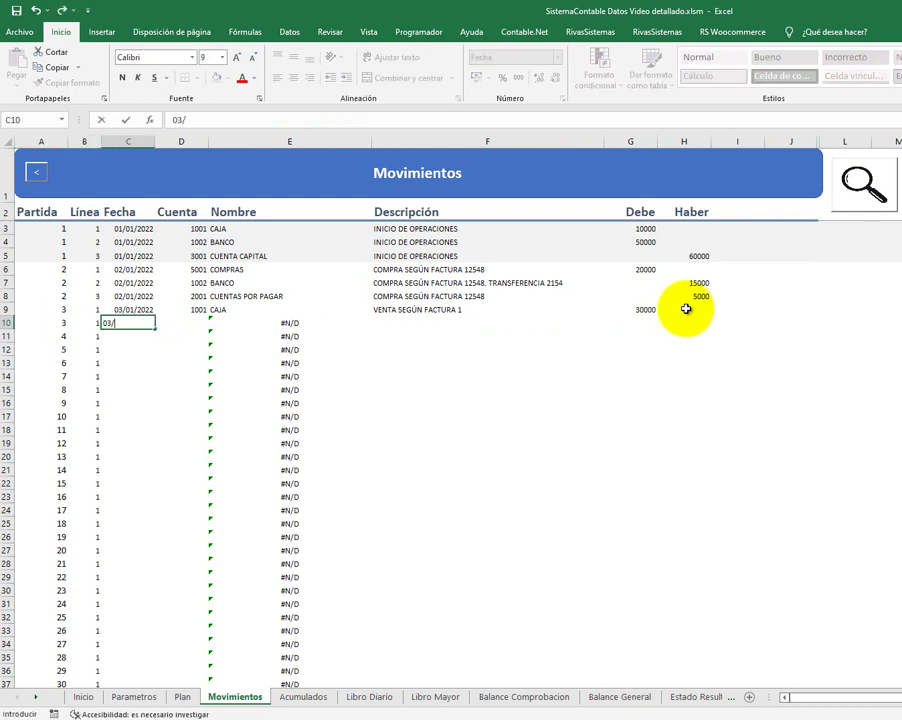
pyautogui.write('01/2')
pyautogui.write('022')
pyautogui.press('Return')
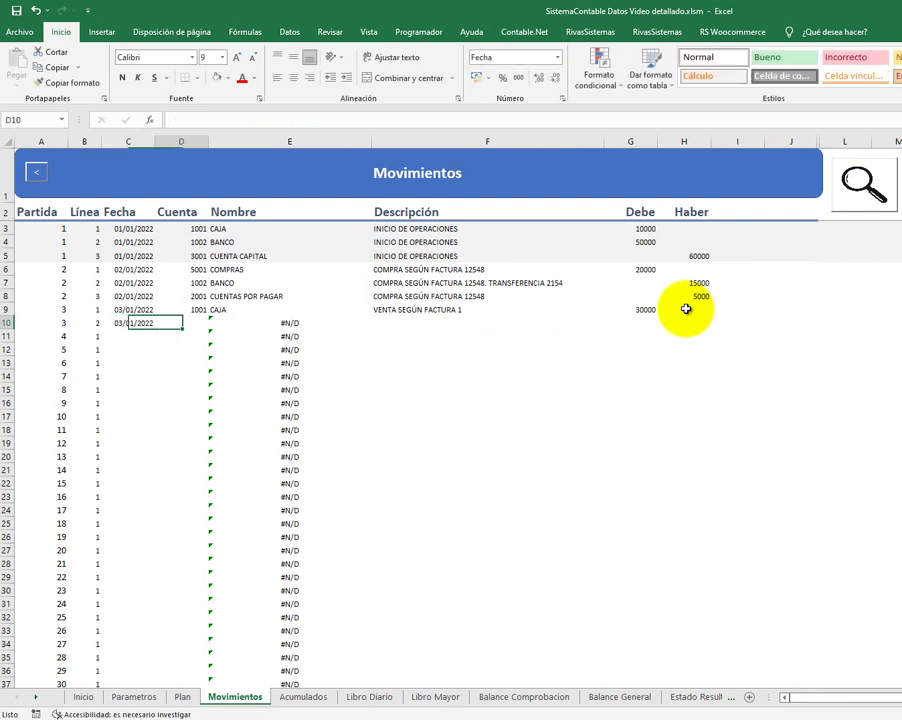
pyautogui.press('Tab')
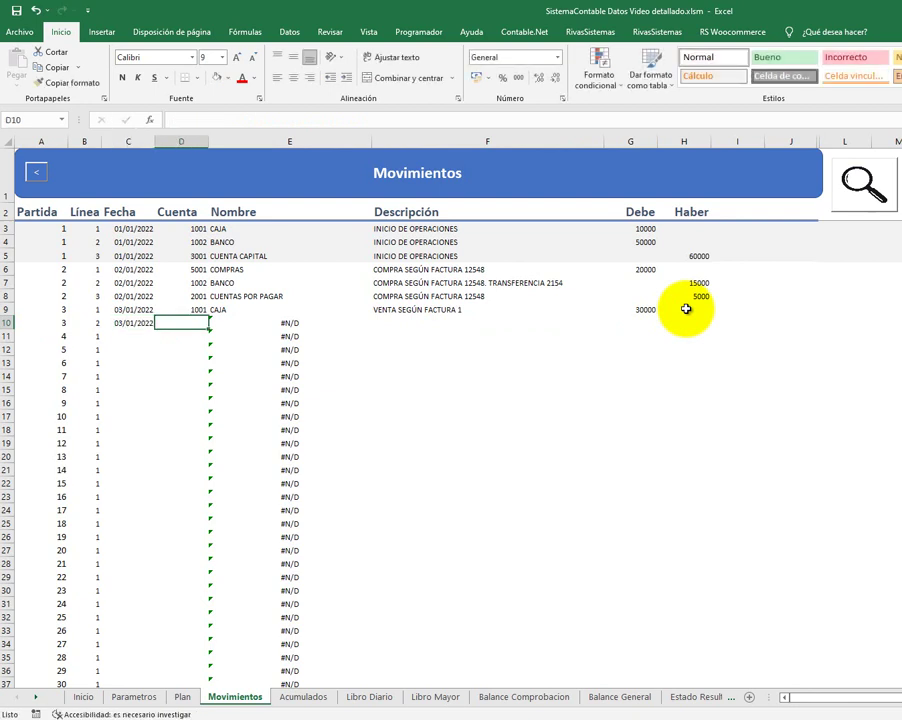
pyautogui.click(861, 204)
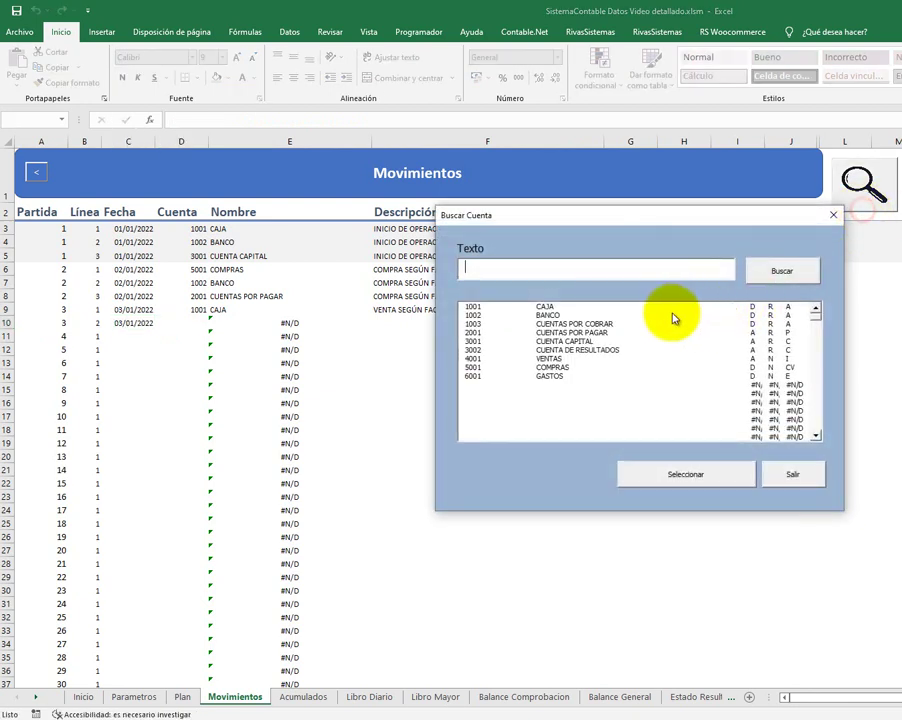
pyautogui.click(598, 324)
pyautogui.click(724, 484)
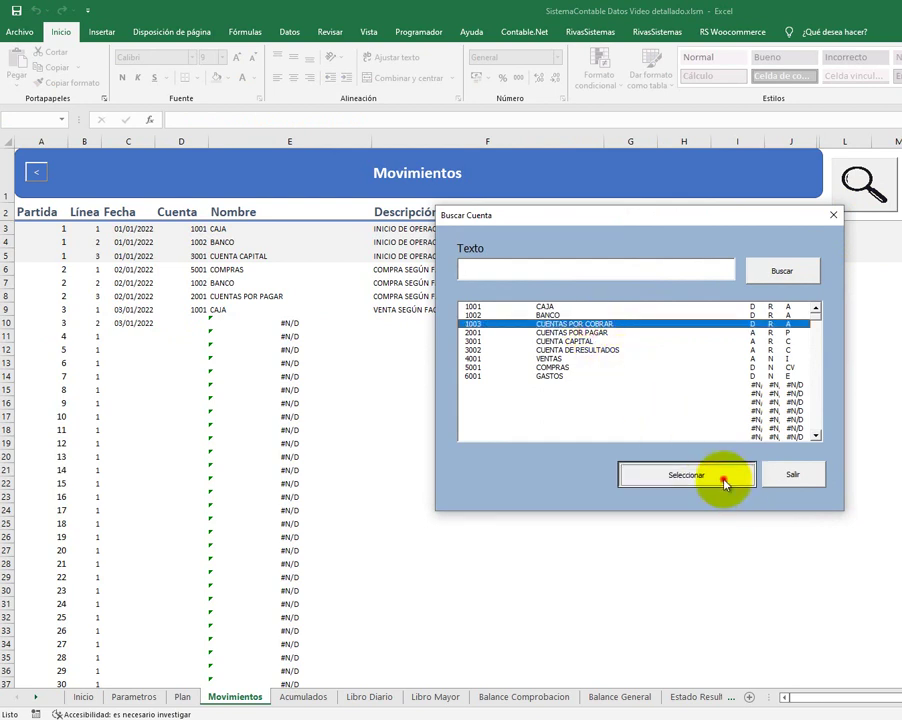
# - Copy the VENTA SEGÚN FACTURA 1 description into row 10 and credit 10000
pyautogui.press('Tab')
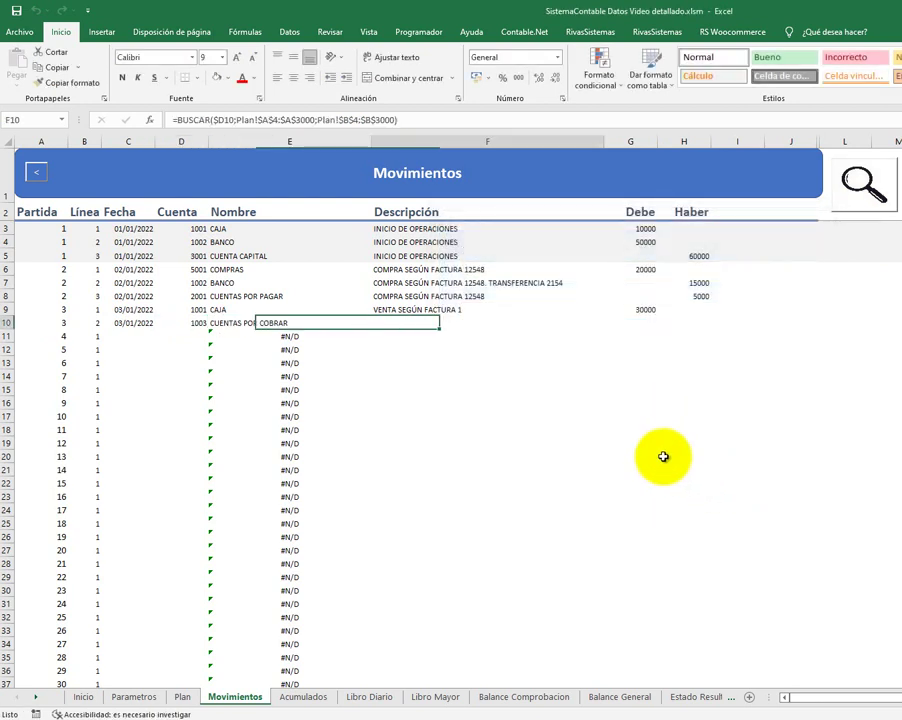
pyautogui.press('Up')
pyautogui.hotkey('ctrl', 'c')
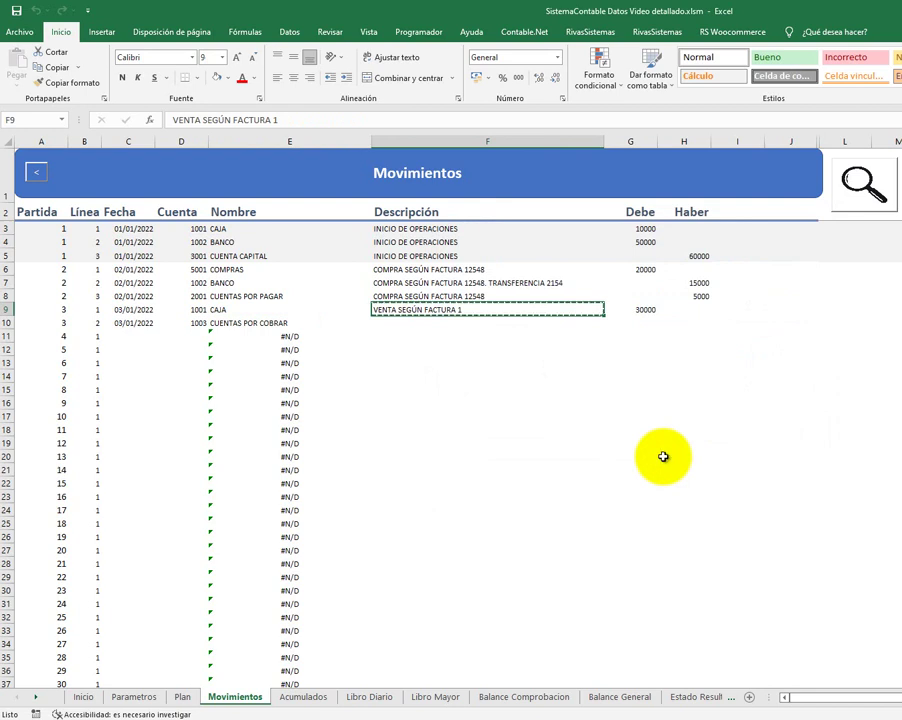
pyautogui.press('Down')
pyautogui.hotkey('ctrl', 'v')
pyautogui.press('Tab')
pyautogui.press('Tab')
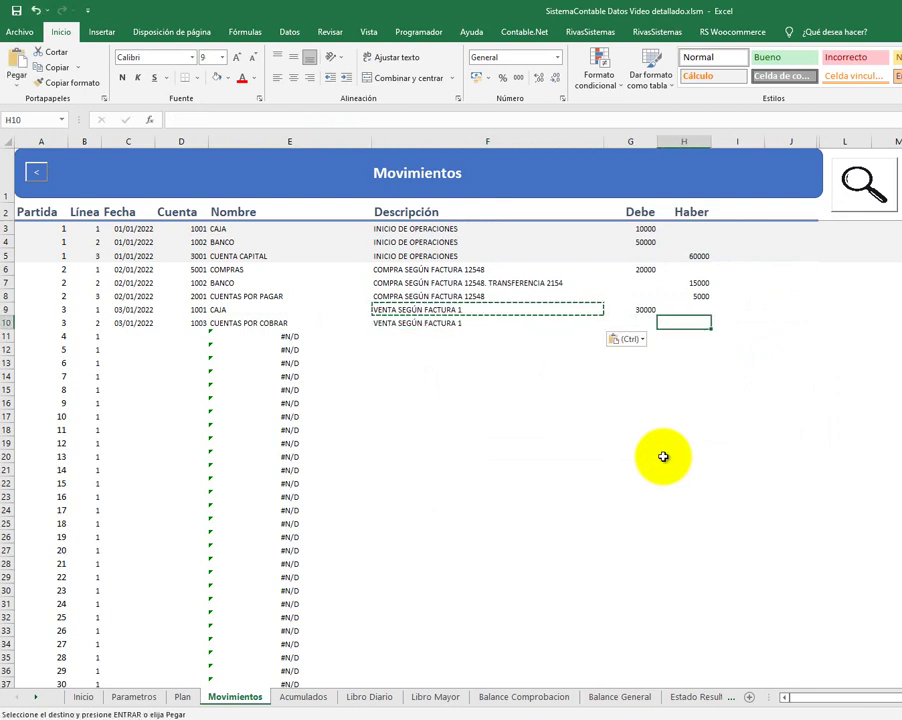
pyautogui.write('20')
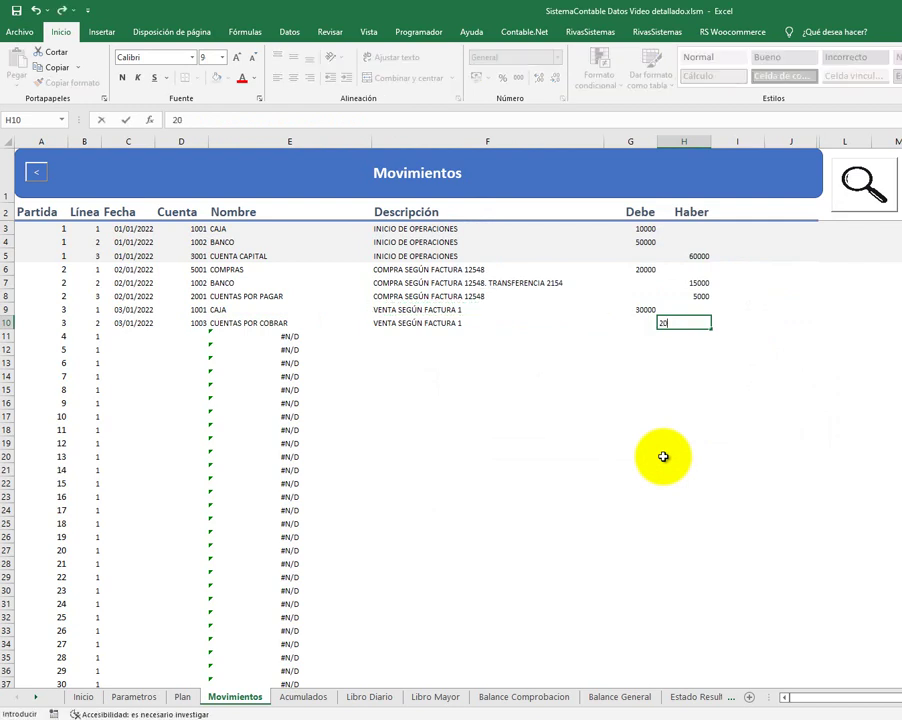
pyautogui.write('000')
pyautogui.press('Return')
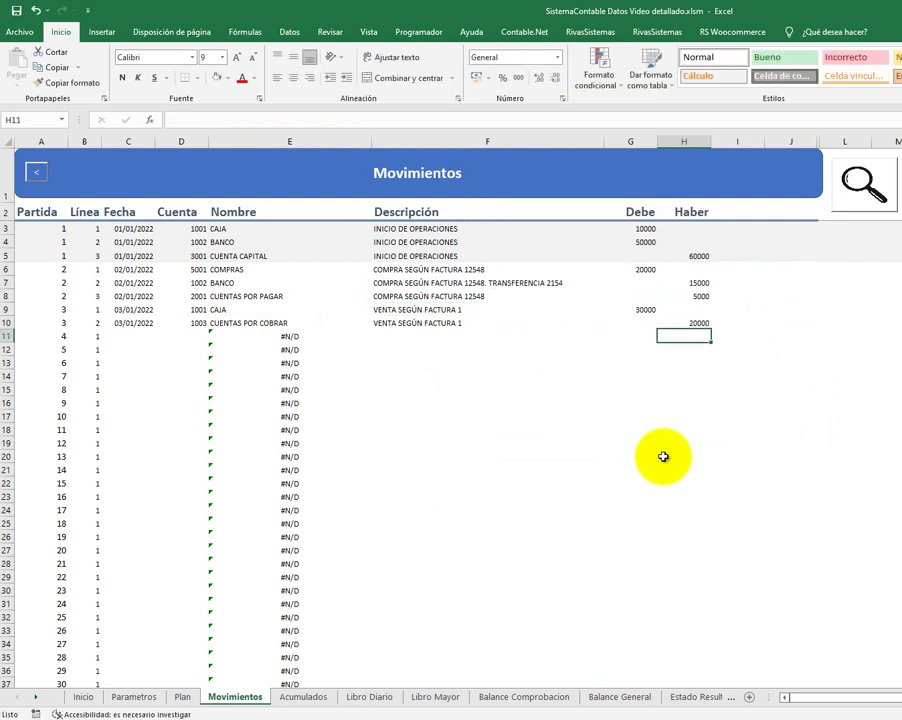
pyautogui.press('Up')
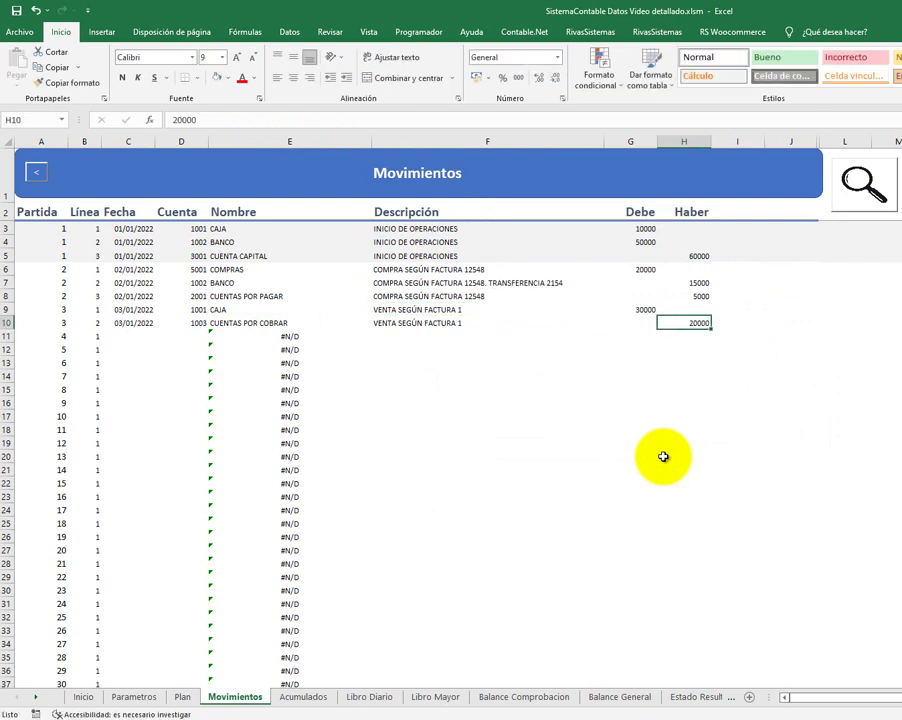
pyautogui.write('100')
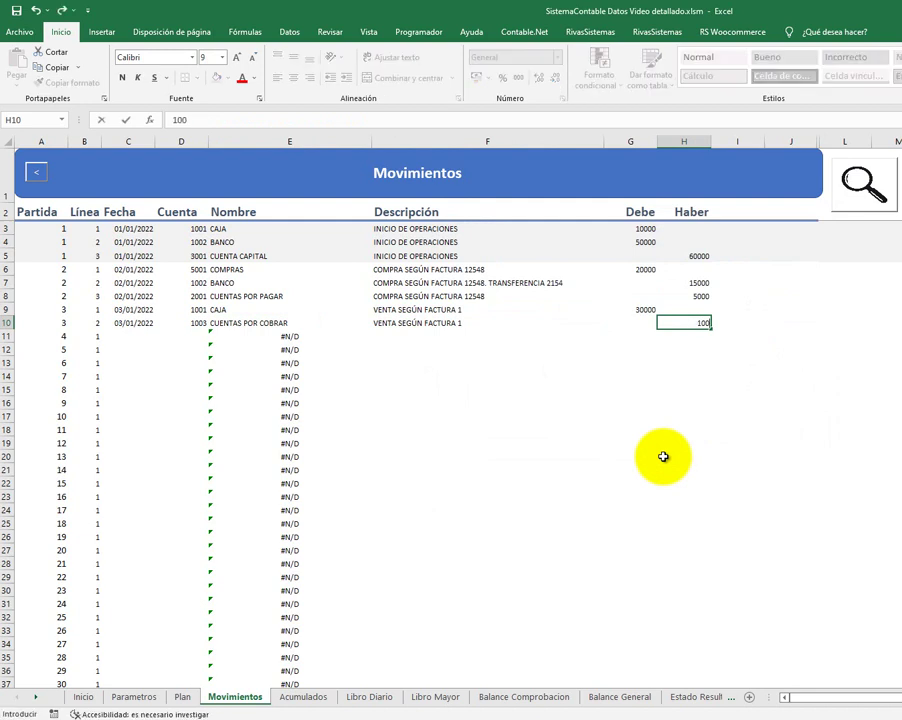
pyautogui.write('00')
pyautogui.press('Return')
# - Enter entry number 3 in the Partida cell of row 11
pyautogui.press('Left')
pyautogui.press('Left')
pyautogui.press('Left')
pyautogui.press('Left')
pyautogui.press('Left')
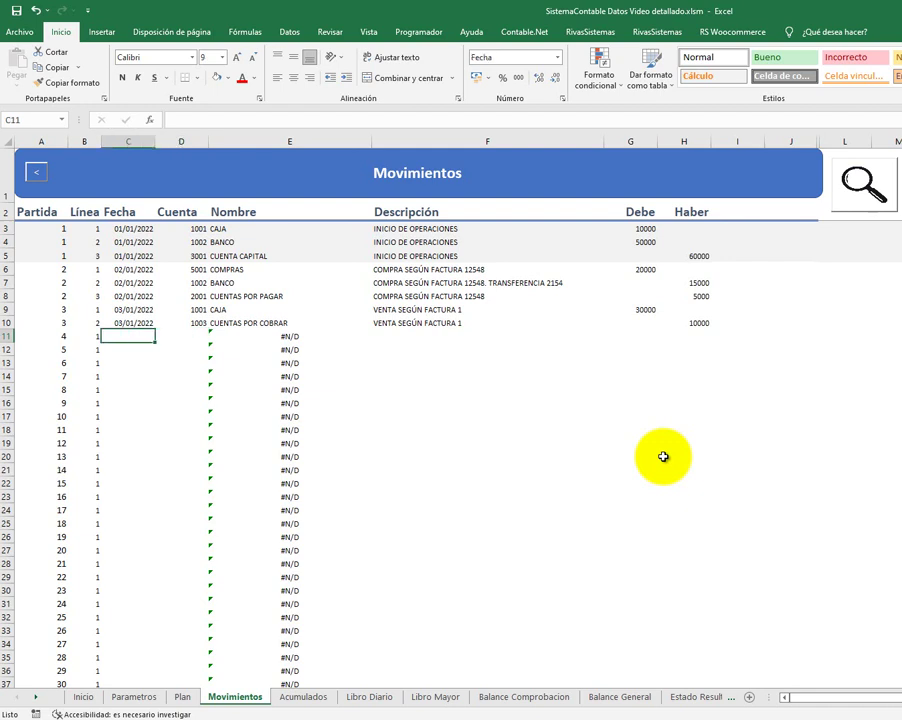
pyautogui.press('Left')
pyautogui.press('Left')
pyautogui.write('3')
pyautogui.press('Right')
pyautogui.press('Right')
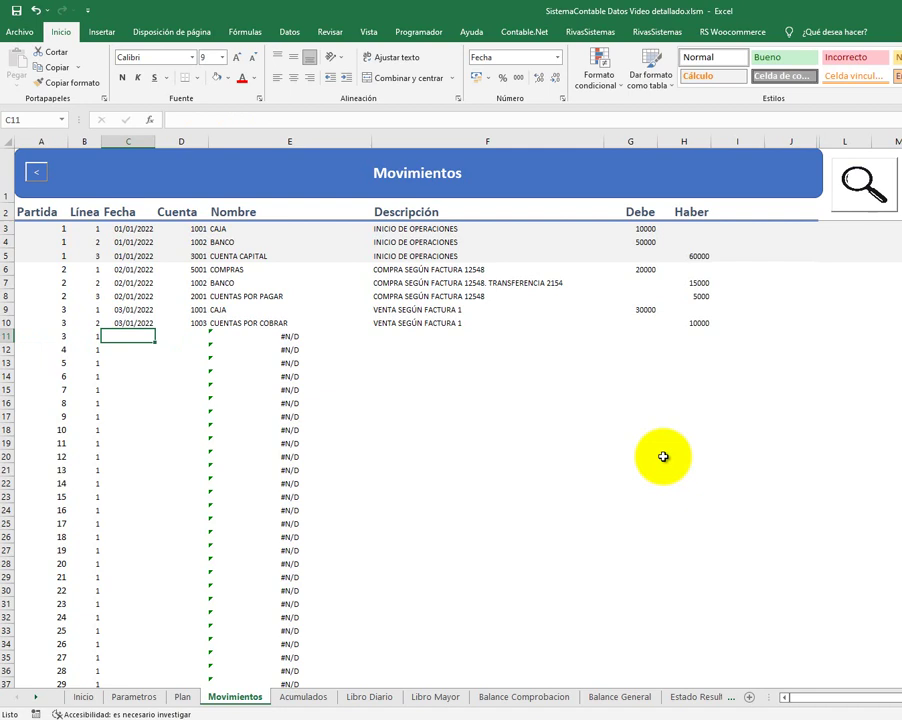
pyautogui.press('Up')
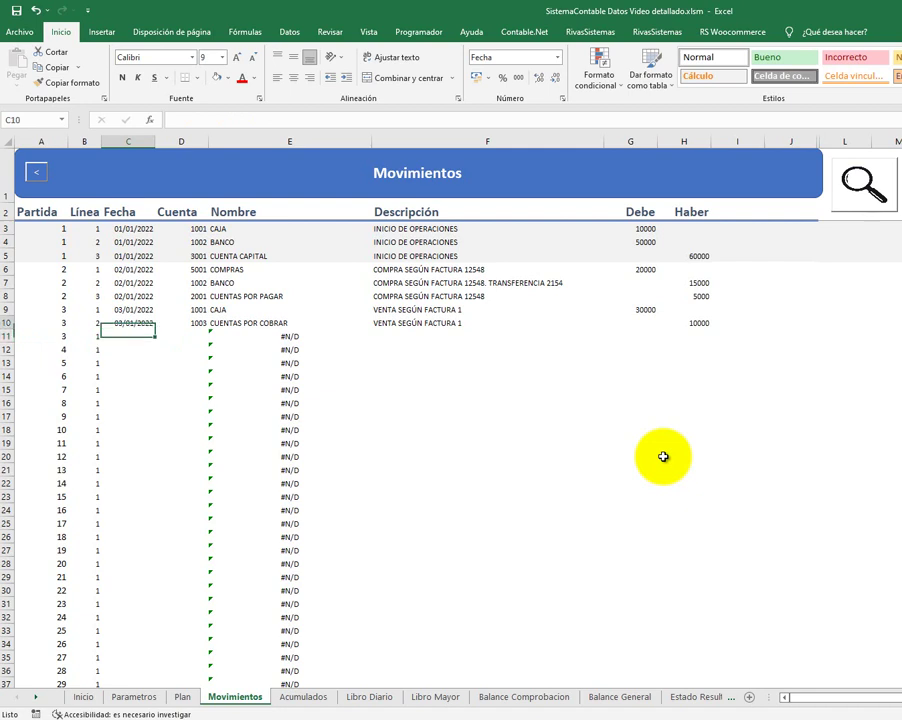
pyautogui.press('Right')
pyautogui.press('Right')
pyautogui.press('Right')
pyautogui.press('Right')
pyautogui.press('Right')
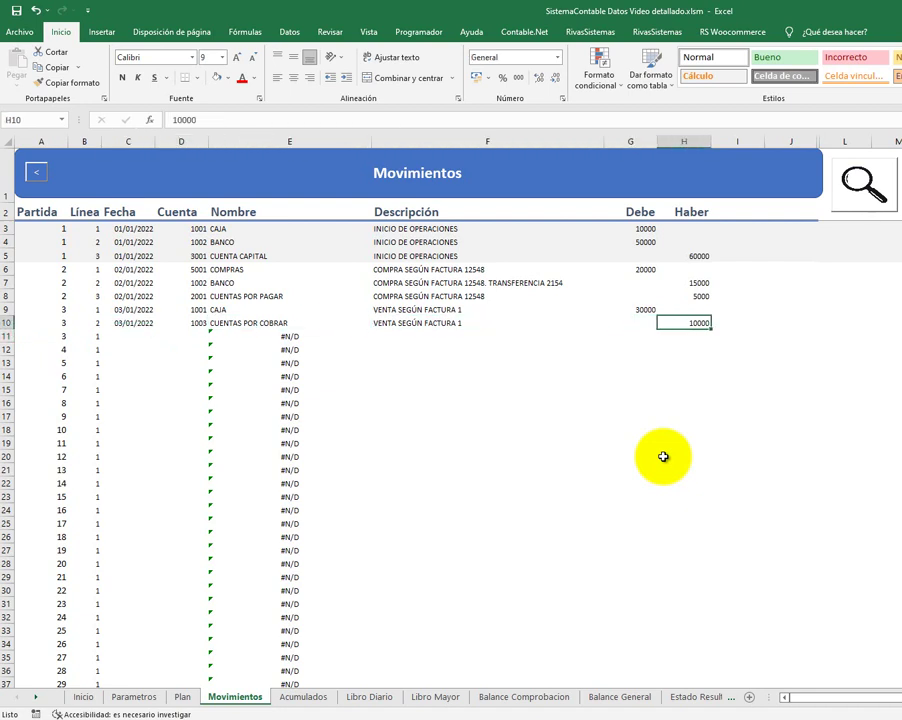
# - Move the 10000 to the receivables debit column and reduce the CAJA debit to 20000
pyautogui.press('Delete')
pyautogui.press('Left')
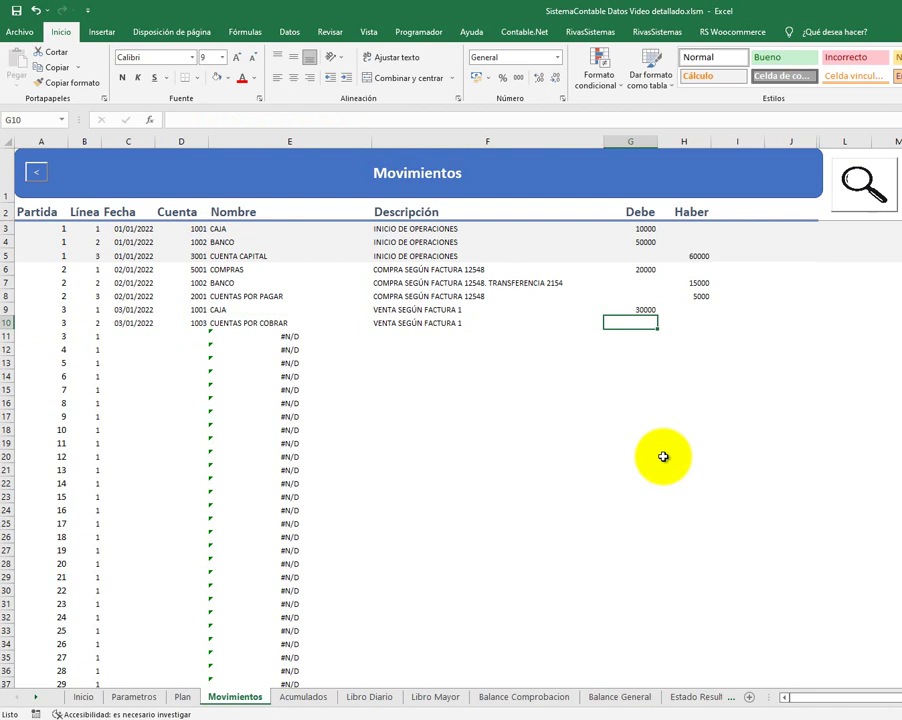
pyautogui.write('10000')
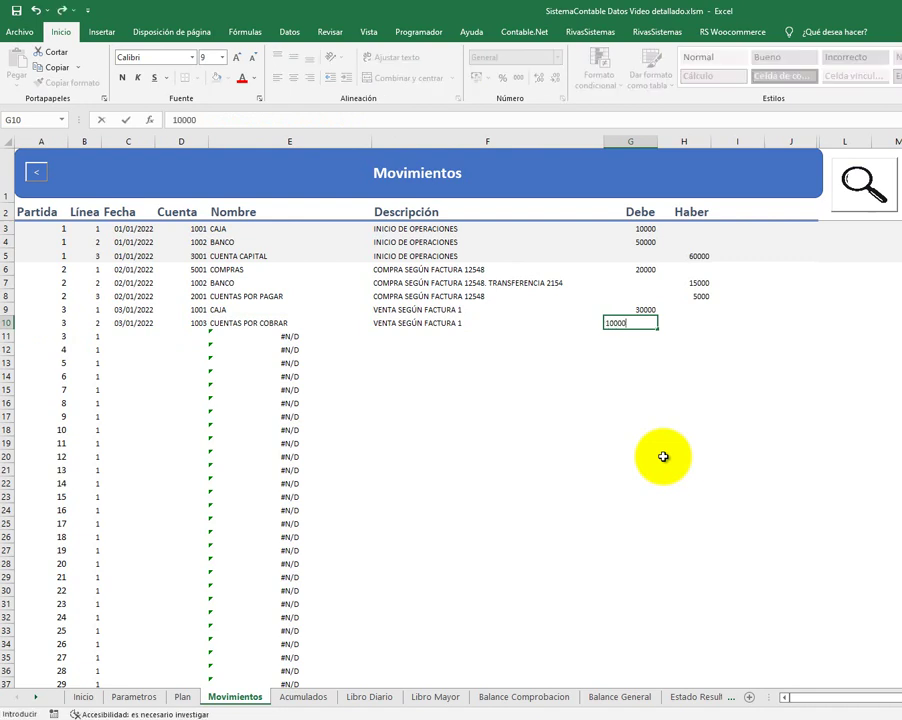
pyautogui.hotkey('ctrl', 'Return')
pyautogui.press('Up')
pyautogui.write('2')
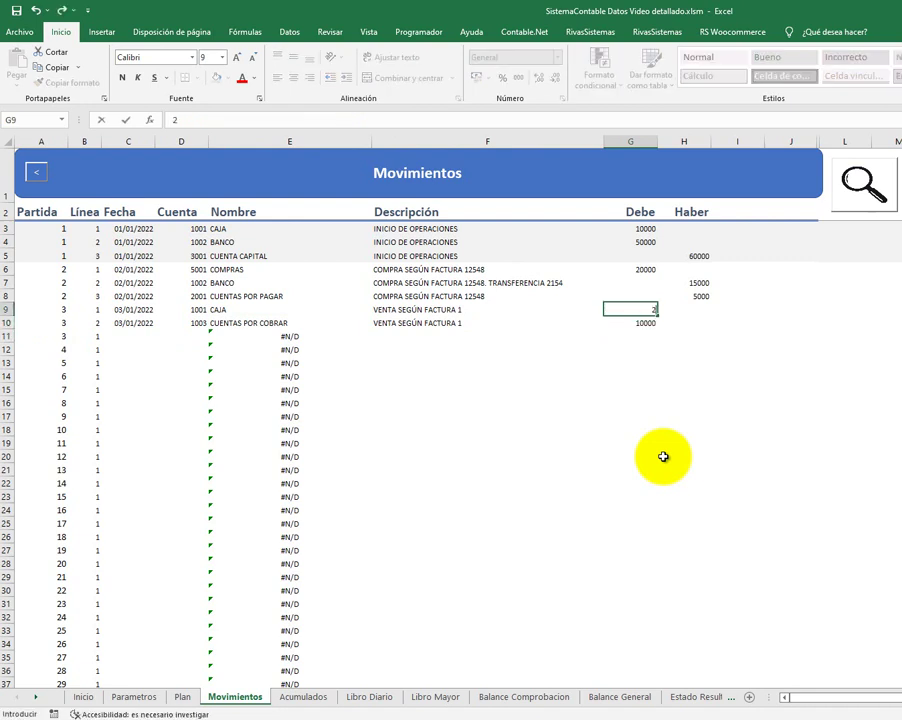
pyautogui.write('0000')
pyautogui.press('Return')
pyautogui.press('Return')
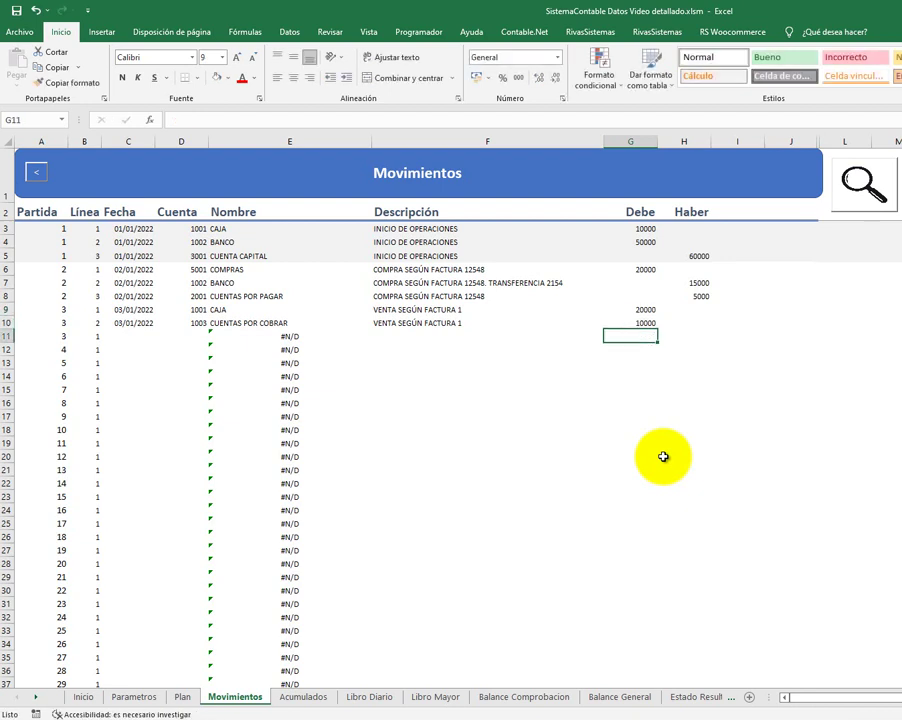
# - Start row 11 dated 03/01/2022 with account 4001 VENTAS picked from the account list
pyautogui.press('Left')
pyautogui.press('Left')
pyautogui.press('Left')
pyautogui.press('Left')
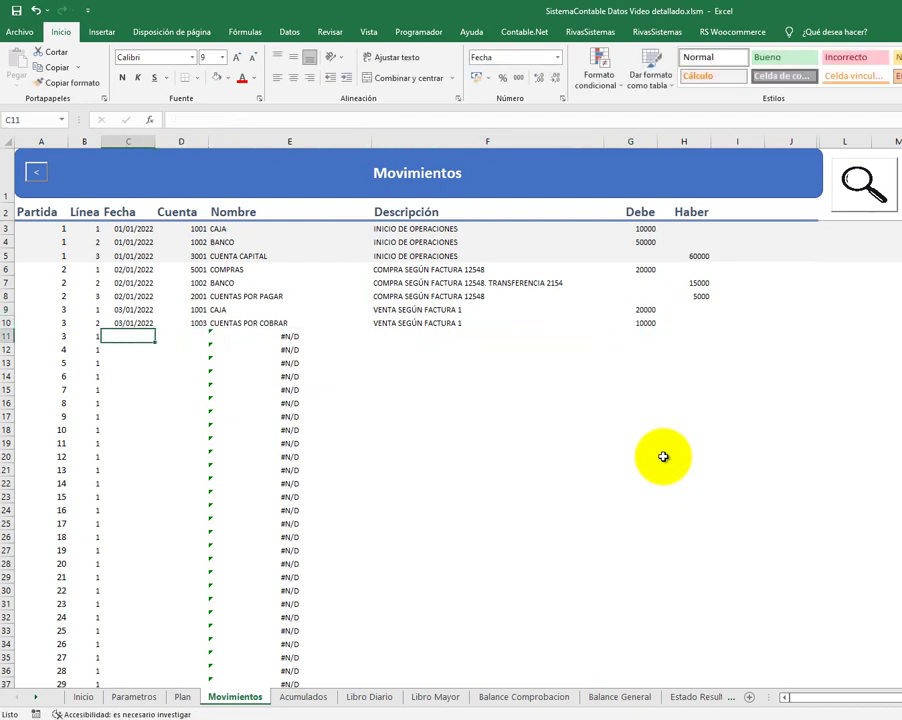
pyautogui.write('03/0')
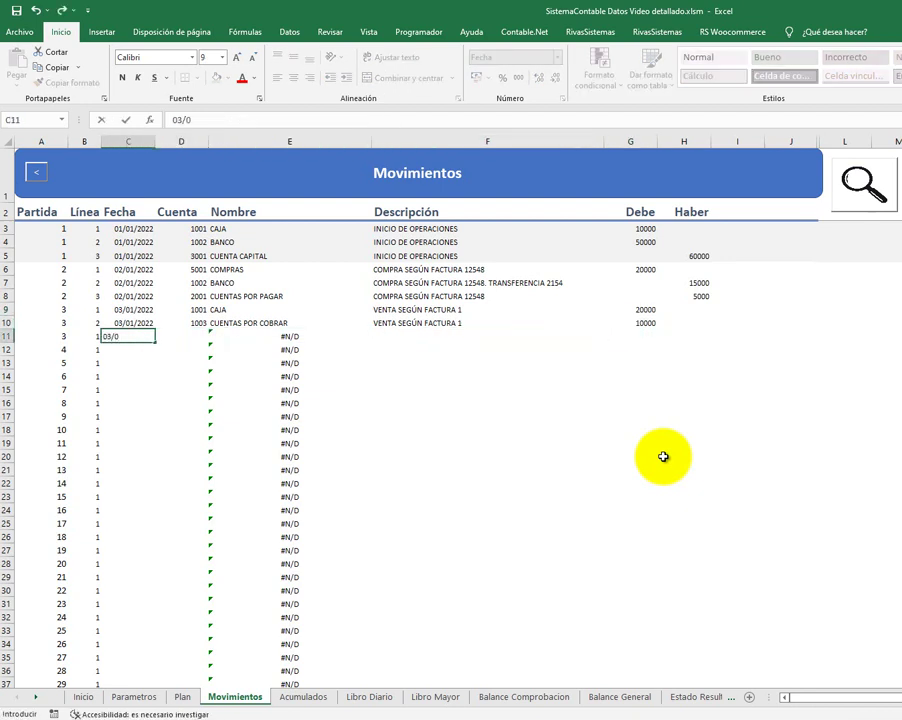
pyautogui.write('1/2022')
pyautogui.press('Tab')
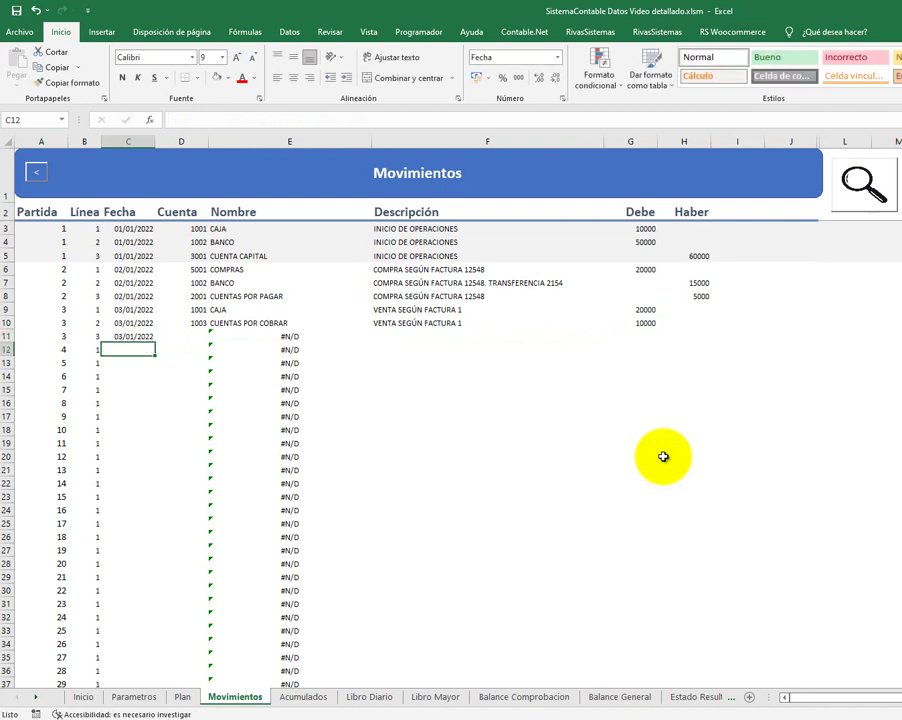
pyautogui.click(864, 186)
pyautogui.click(548, 358)
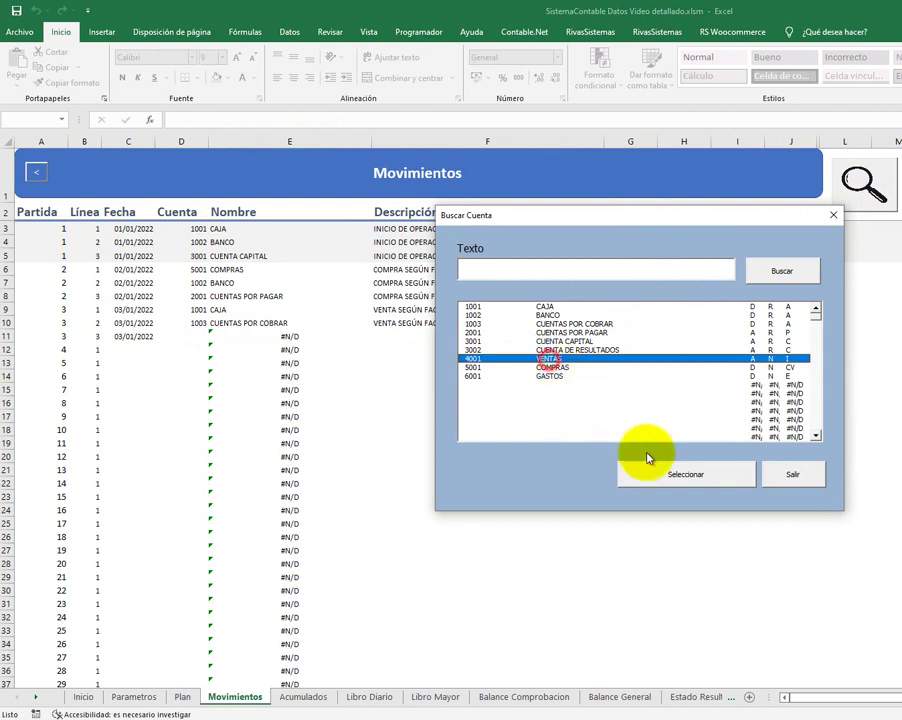
pyautogui.click(686, 477)
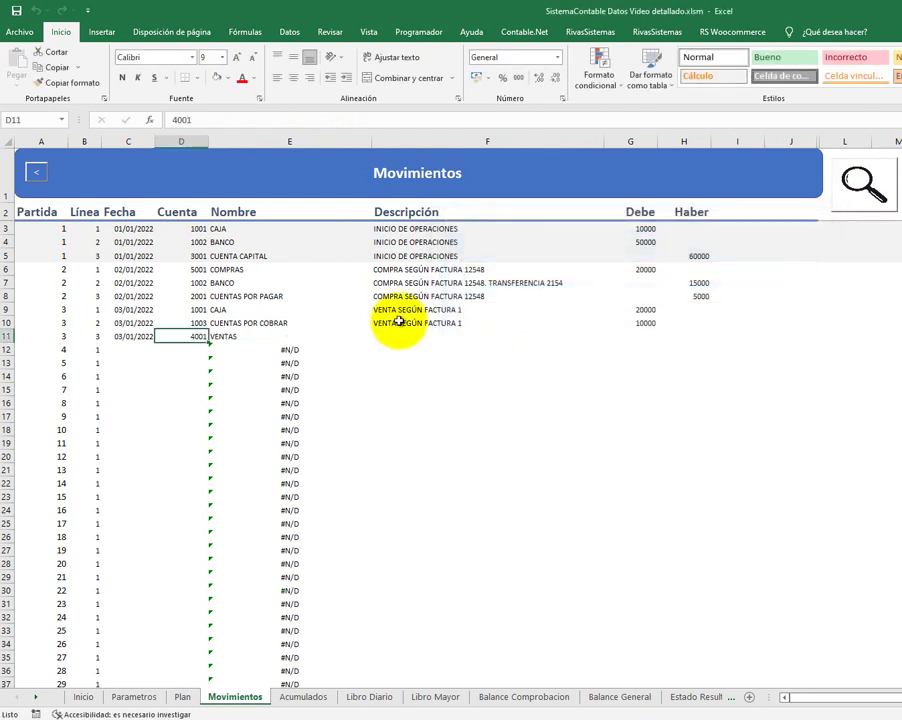
# - Copy the description VENTA SEGÚN FACTURA 1 into row 11 and credit 30000 in Haber
pyautogui.press('Right')
pyautogui.press('Right')
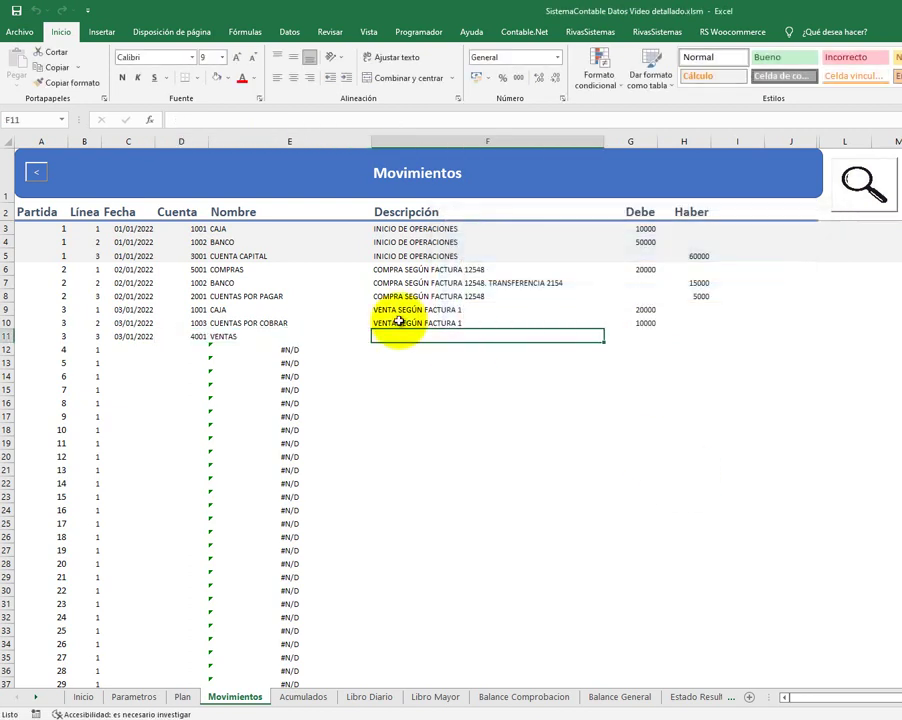
pyautogui.press('Up')
pyautogui.hotkey('ctrl', 'c')
pyautogui.press('Down')
pyautogui.hotkey('ctrl', 'v')
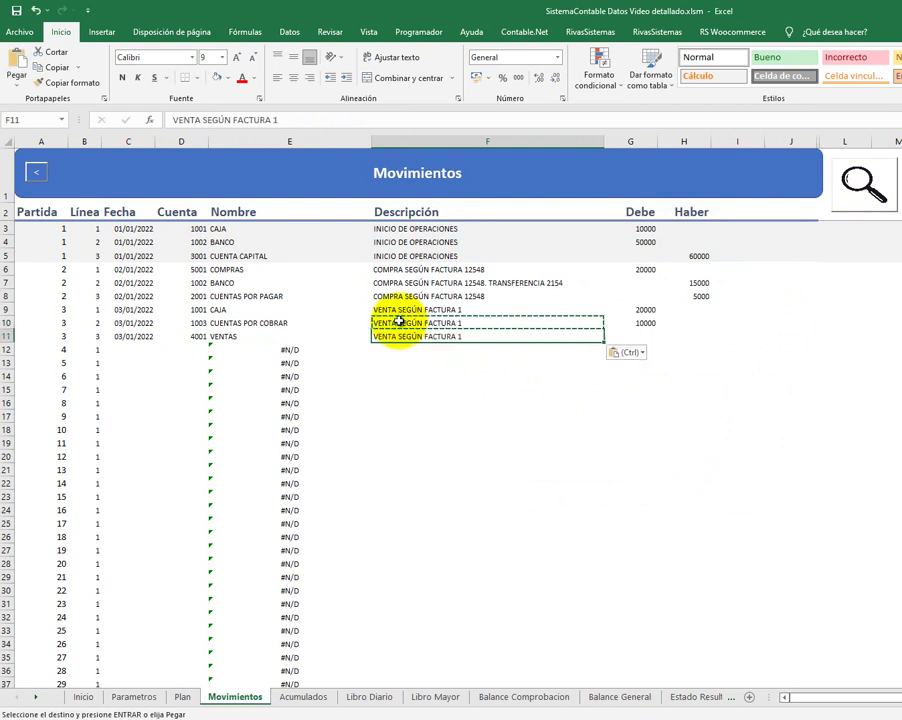
pyautogui.press('Right')
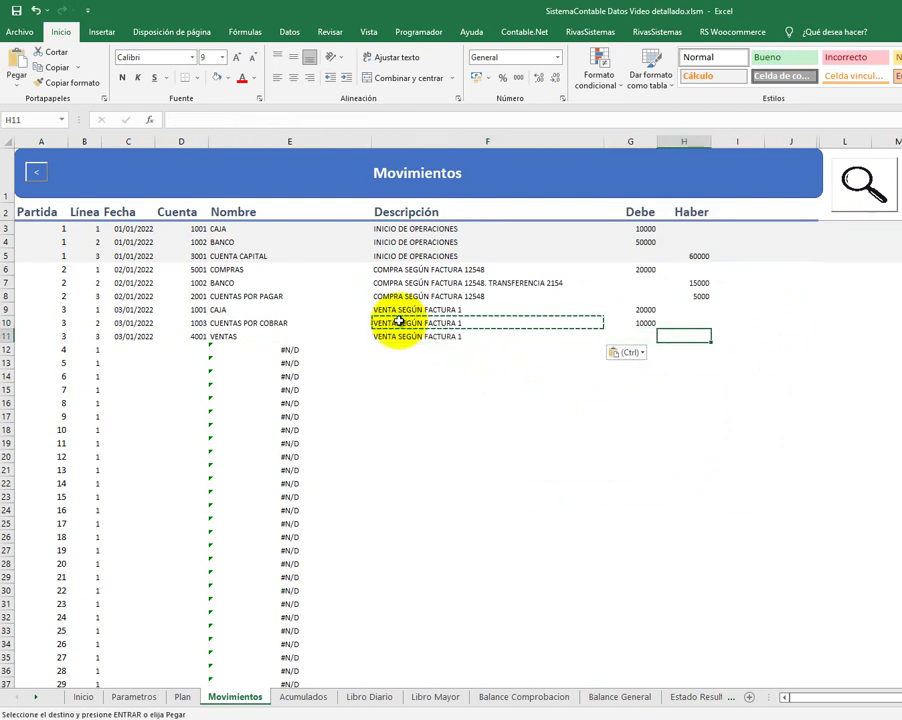
pyautogui.press('Right')
pyautogui.write('30000')
pyautogui.press('Return')
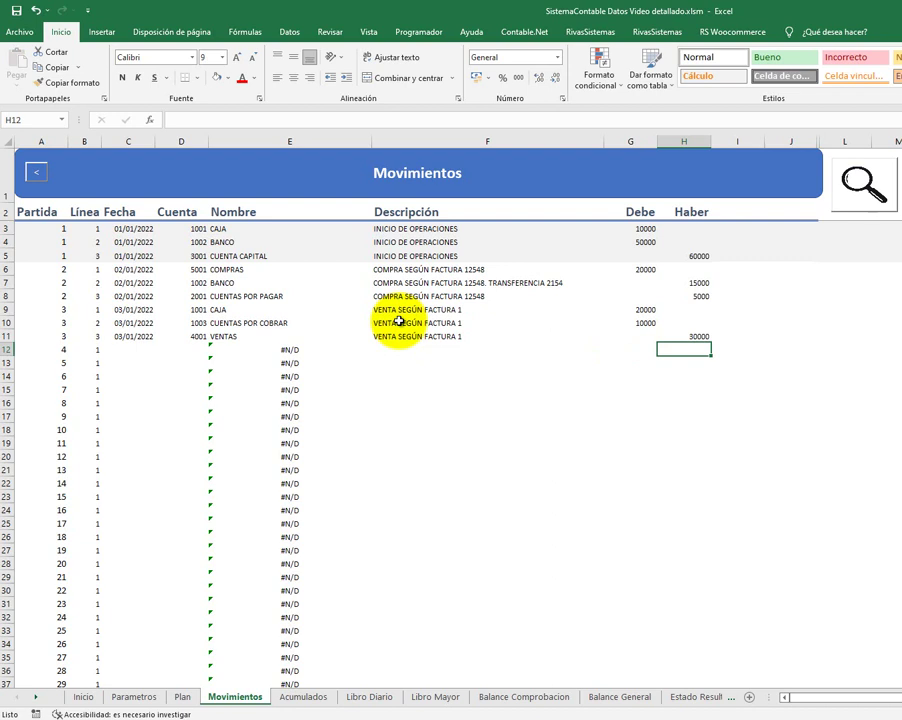
pyautogui.press('Left')
pyautogui.press('Left')
pyautogui.press('Left')
pyautogui.press('Left')
pyautogui.press('Left')
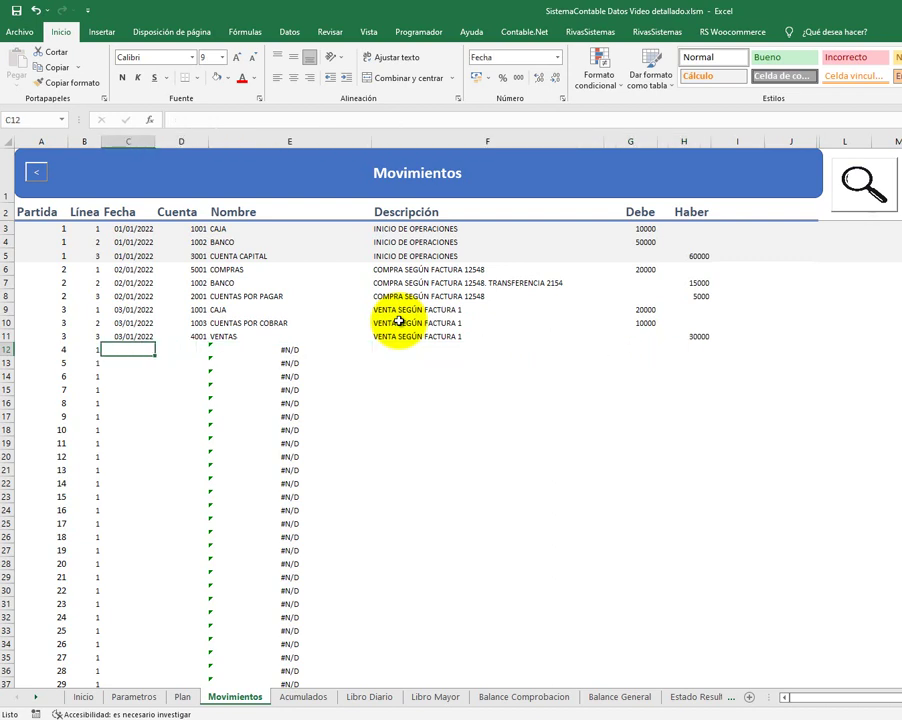
pyautogui.press('Left')
# - Fill row 12 with date 04/01/2022 and account 1002 so BANCO appears
pyautogui.press('Right')
pyautogui.write('04/01')
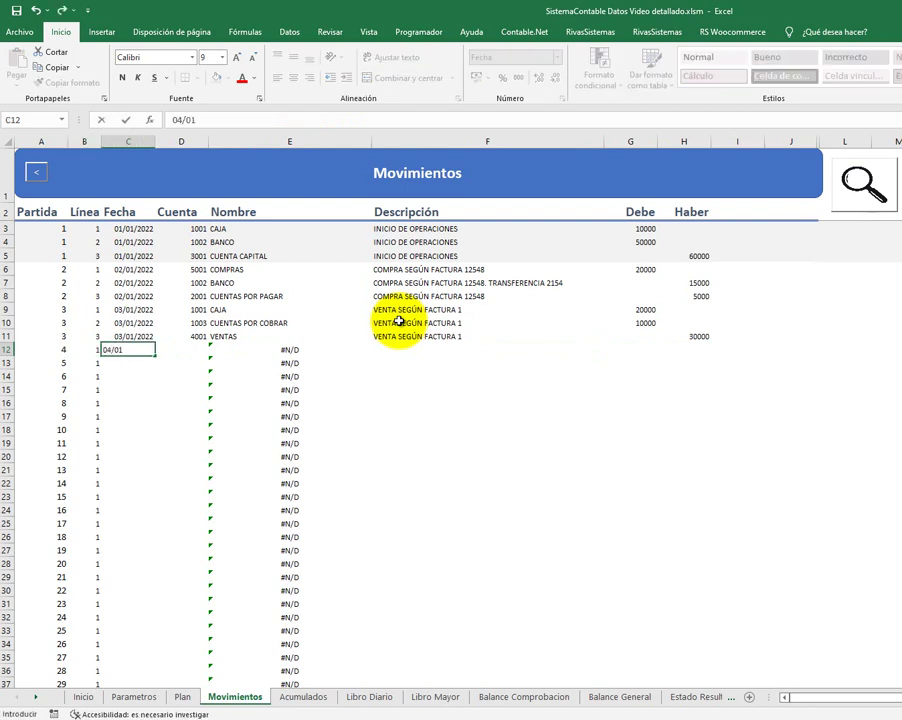
pyautogui.write('/2022')
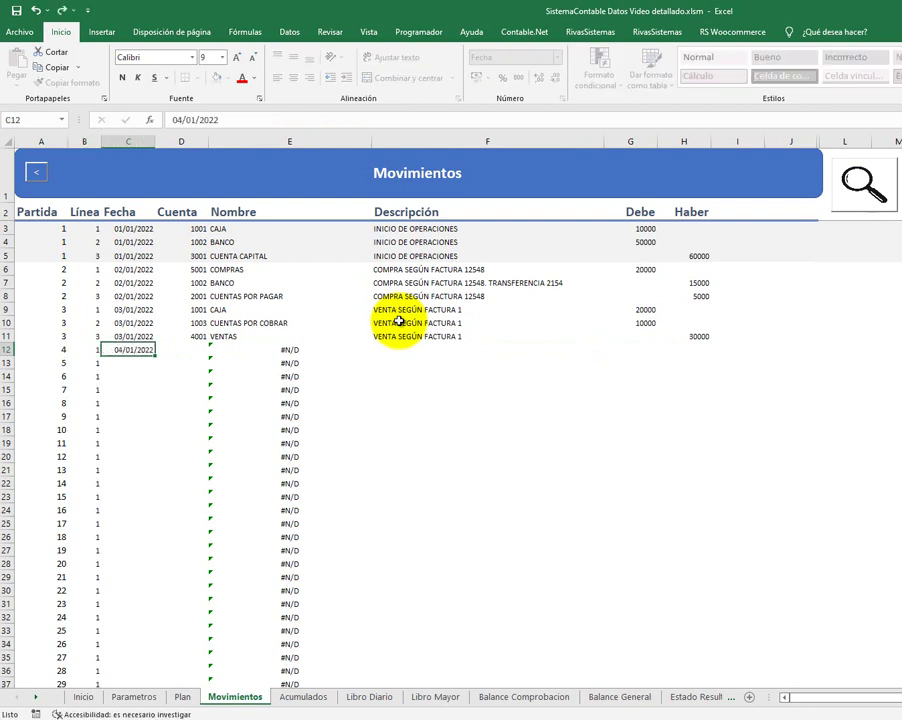
pyautogui.hotkey('ctrl', 'Return')
pyautogui.press('Right')
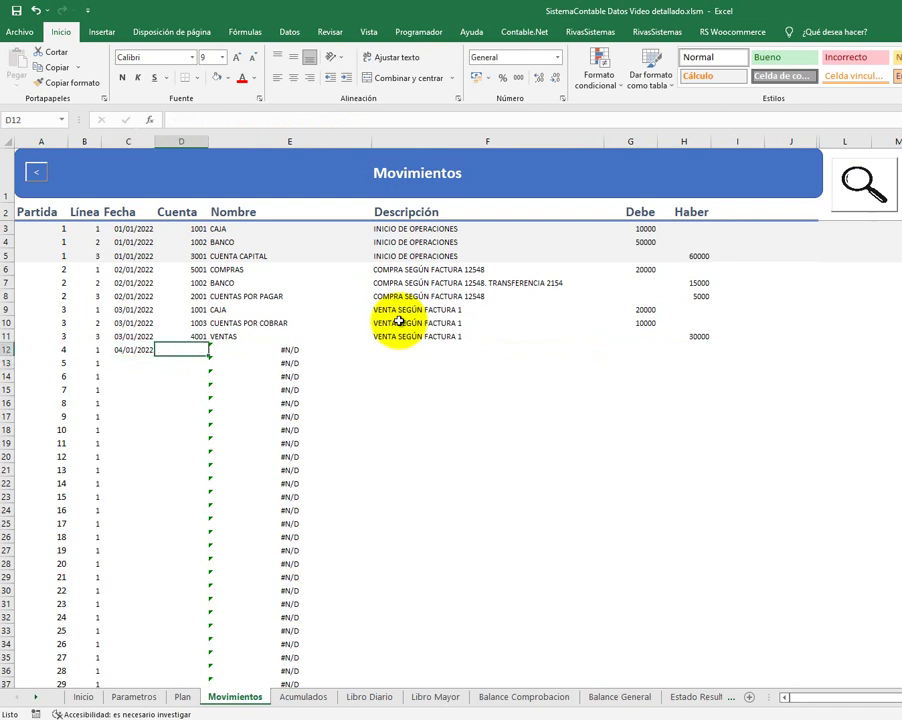
pyautogui.write('1002')
pyautogui.press('Return')
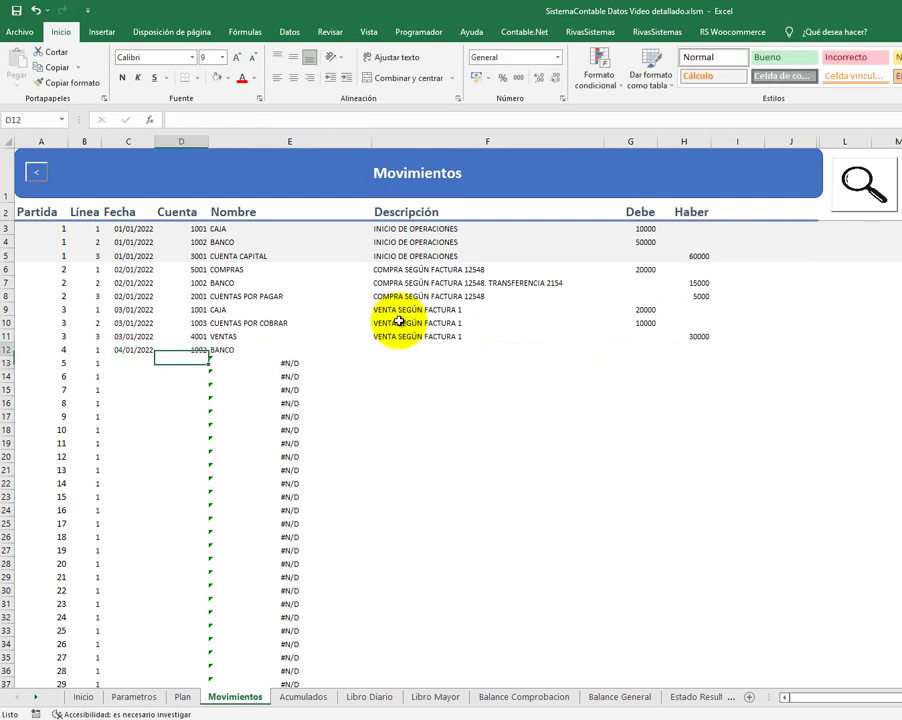
# - Describe row 12 as 'GASTOS VARIOS. TRANSFERENCIA 56523' and debit 3000 to BANCO
pyautogui.press('Right')
pyautogui.press('Right')
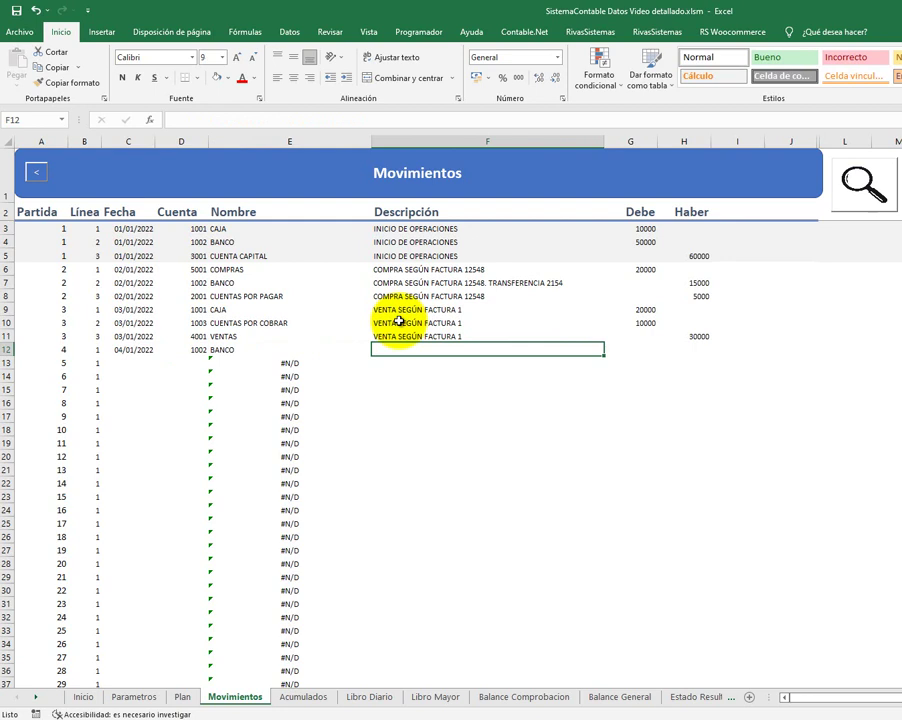
pyautogui.write('GASTOS')
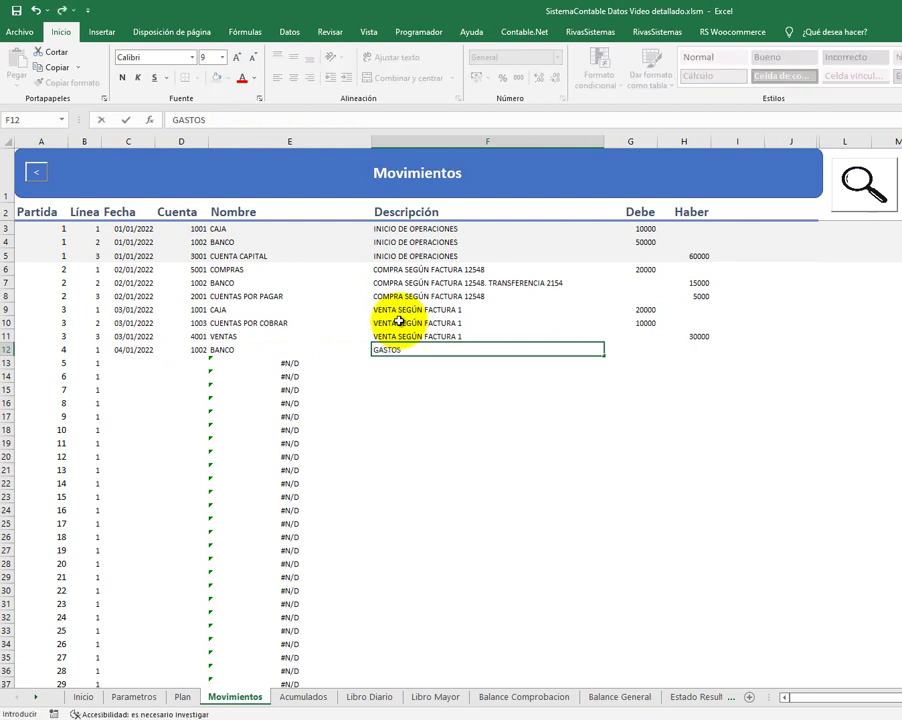
pyautogui.write(' VARIOS')
pyautogui.press('Right')
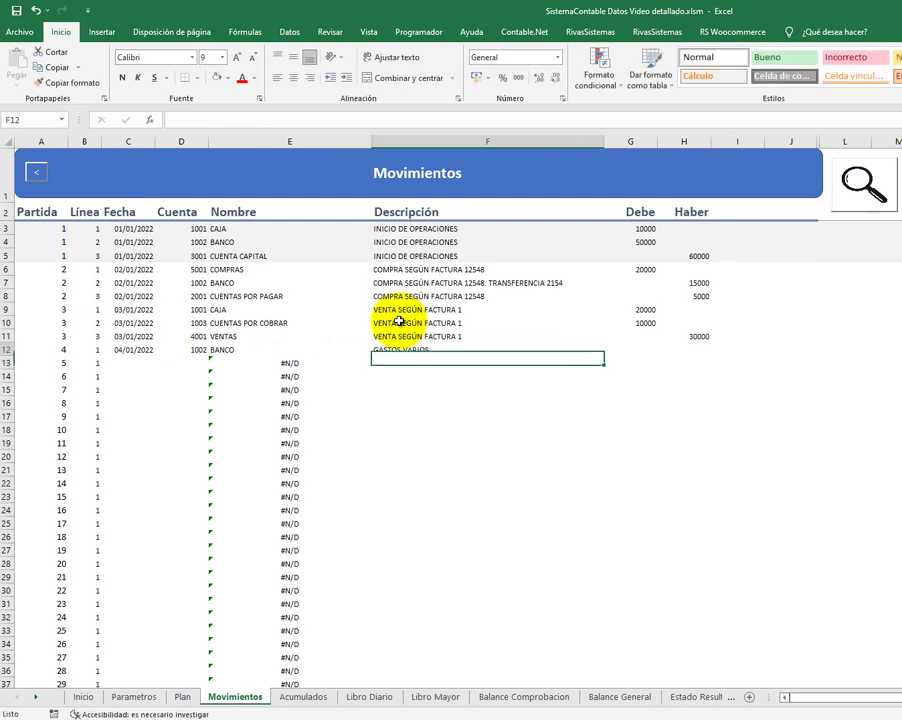
pyautogui.press('Left')
pyautogui.press('F2')
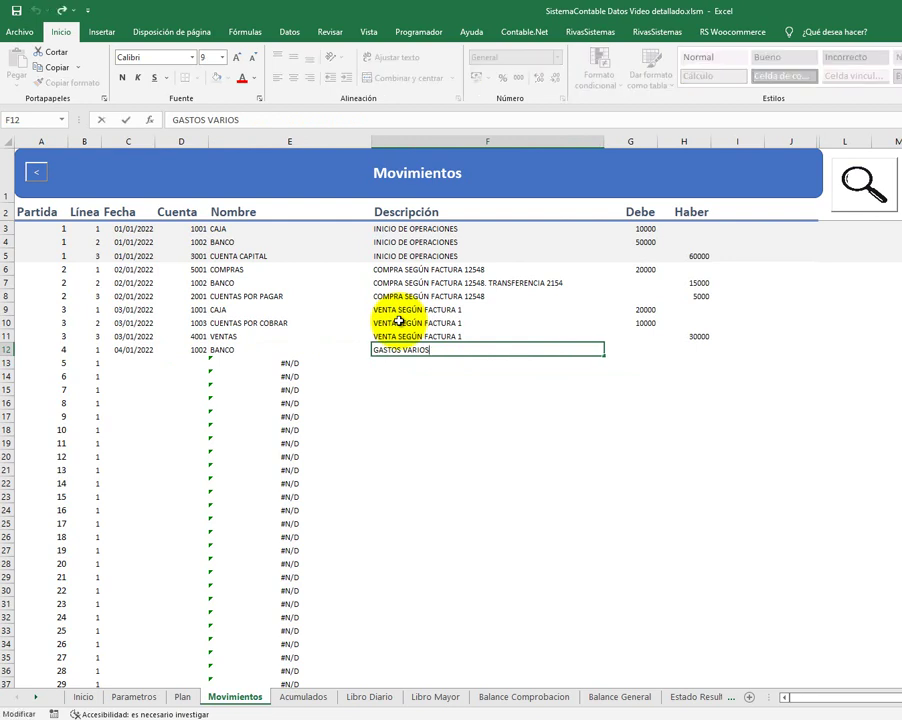
pyautogui.write('. TRANSF')
pyautogui.write('ERENCIA 5652')
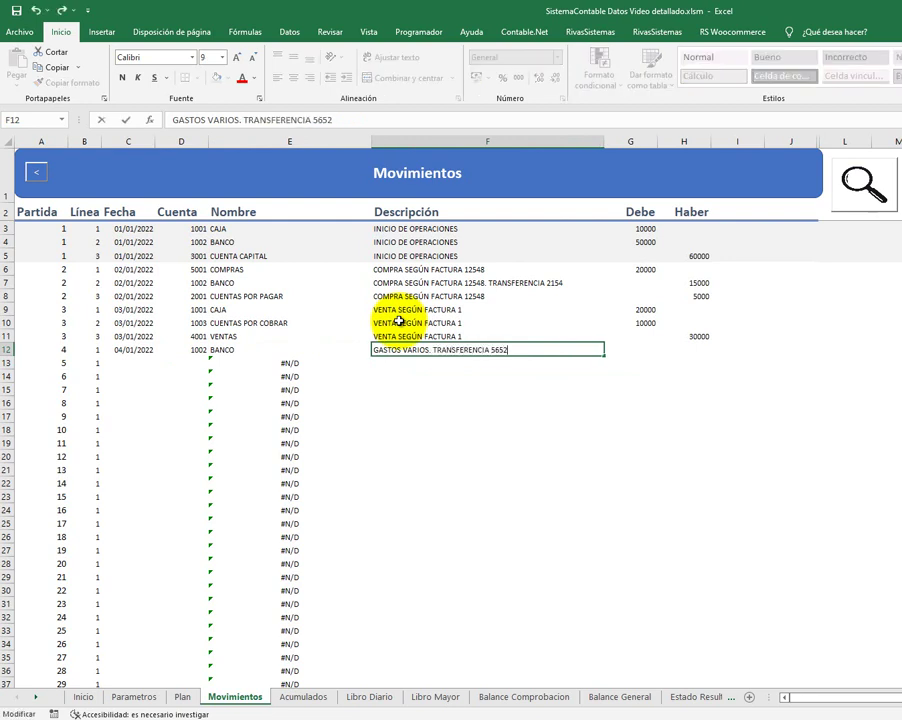
pyautogui.write('3')
pyautogui.press('Tab')
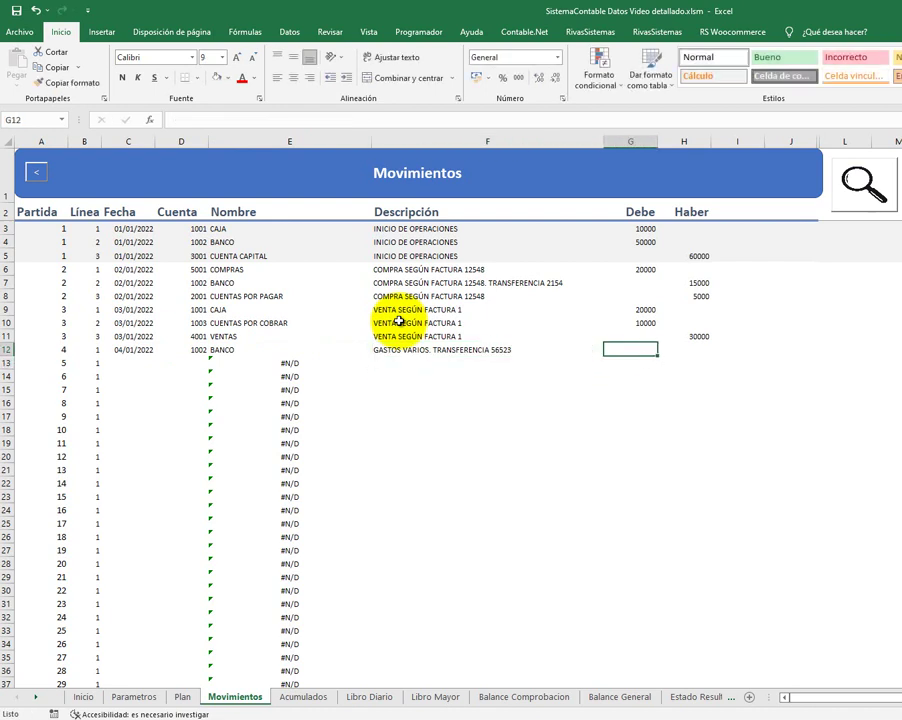
pyautogui.write('5')
pyautogui.press('F2')
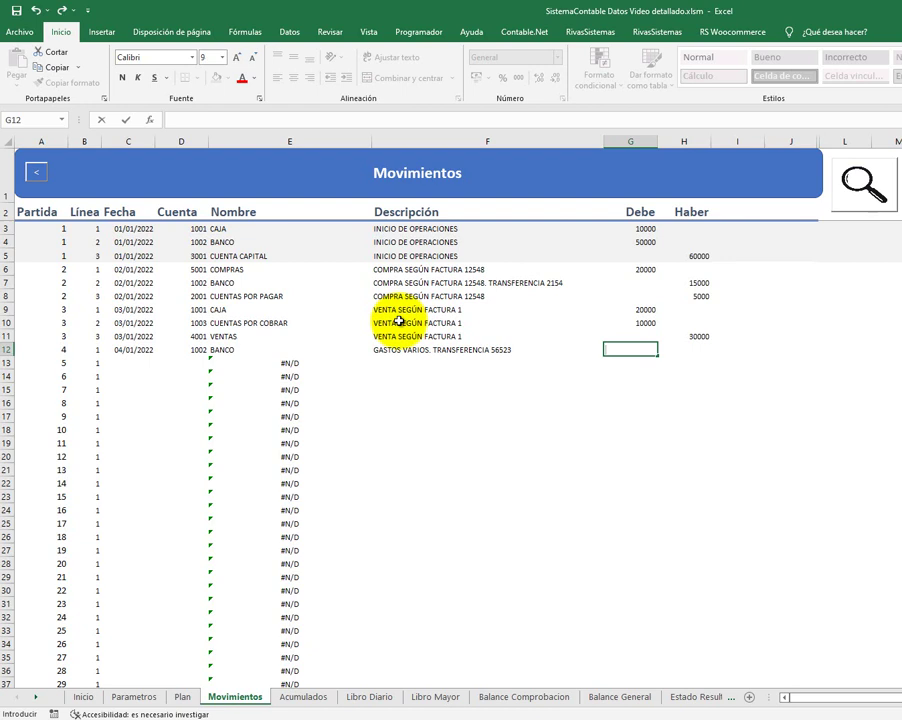
pyautogui.write('3000')
pyautogui.press('Return')
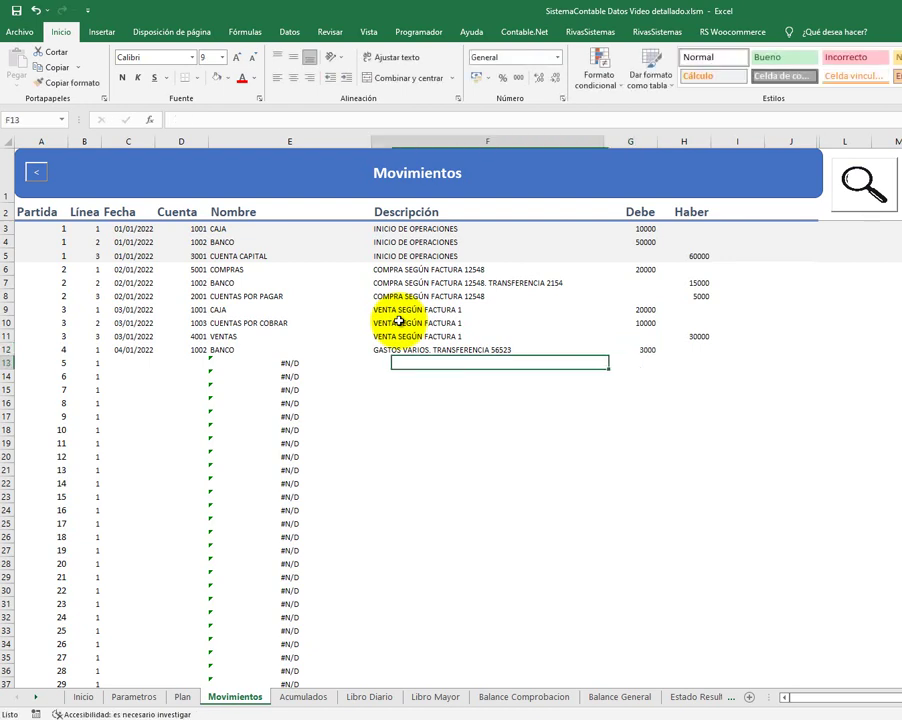
pyautogui.press('Left')
pyautogui.press('Left')
# - Add row 13 to entry 4, dated 04/01/2022, with account 6001 GASTOS from the account search
pyautogui.press('Left')
pyautogui.press('Left')
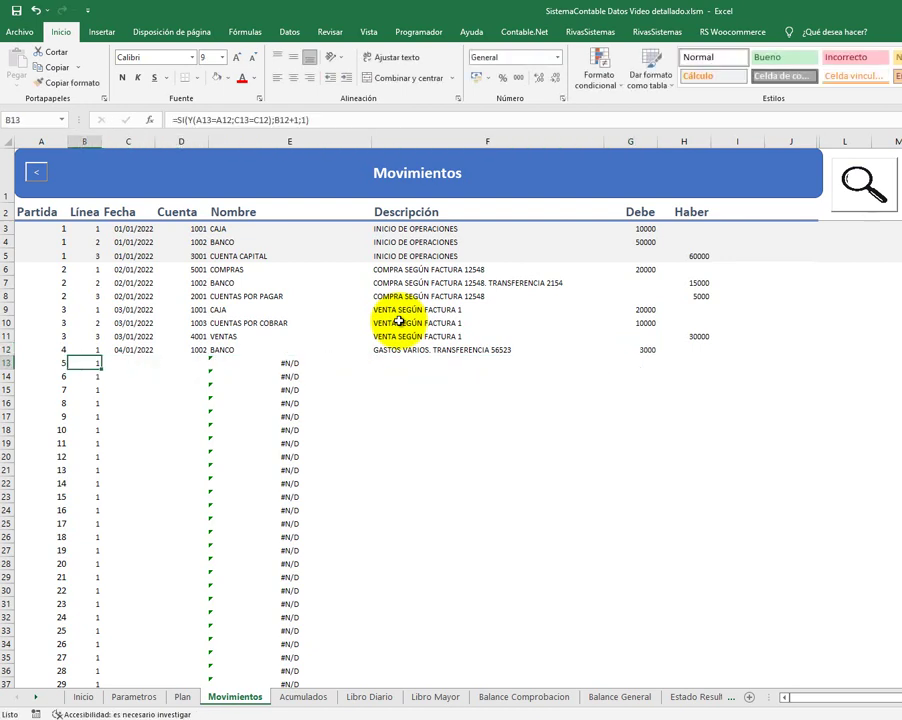
pyautogui.press('Left')
pyautogui.write('4')
pyautogui.press('Tab')
pyautogui.press('Tab')
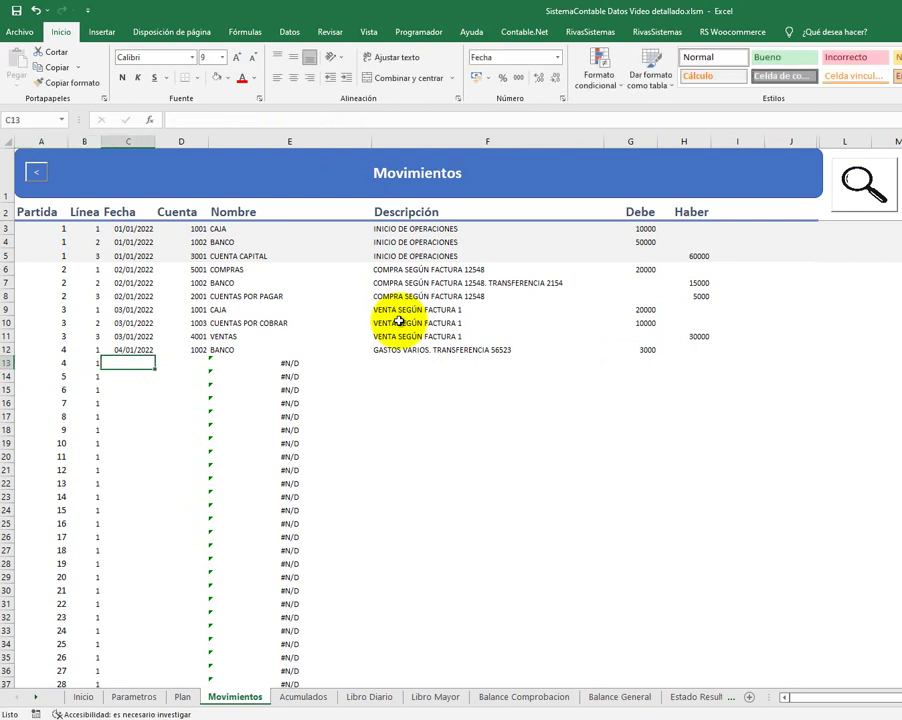
pyautogui.write('04/01')
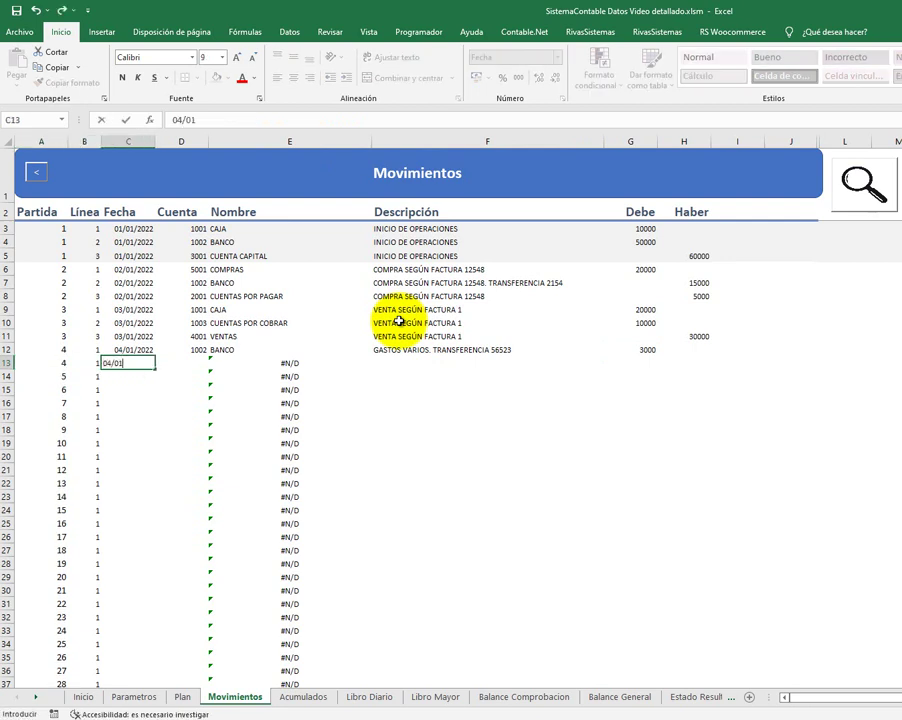
pyautogui.write('/2022')
pyautogui.press('Return')
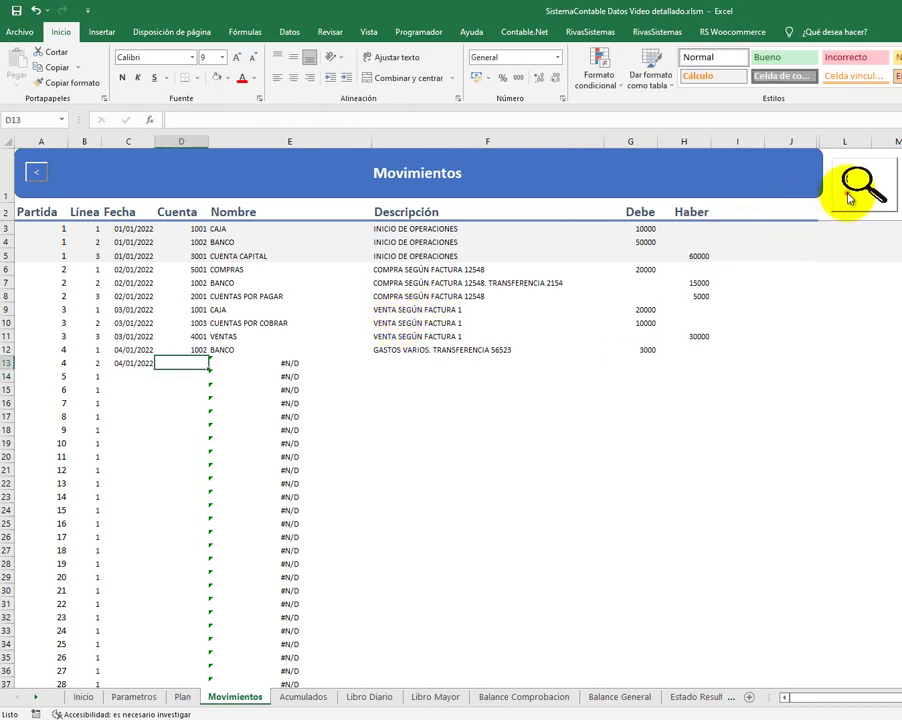
pyautogui.click(850, 188)
pyautogui.click(552, 376)
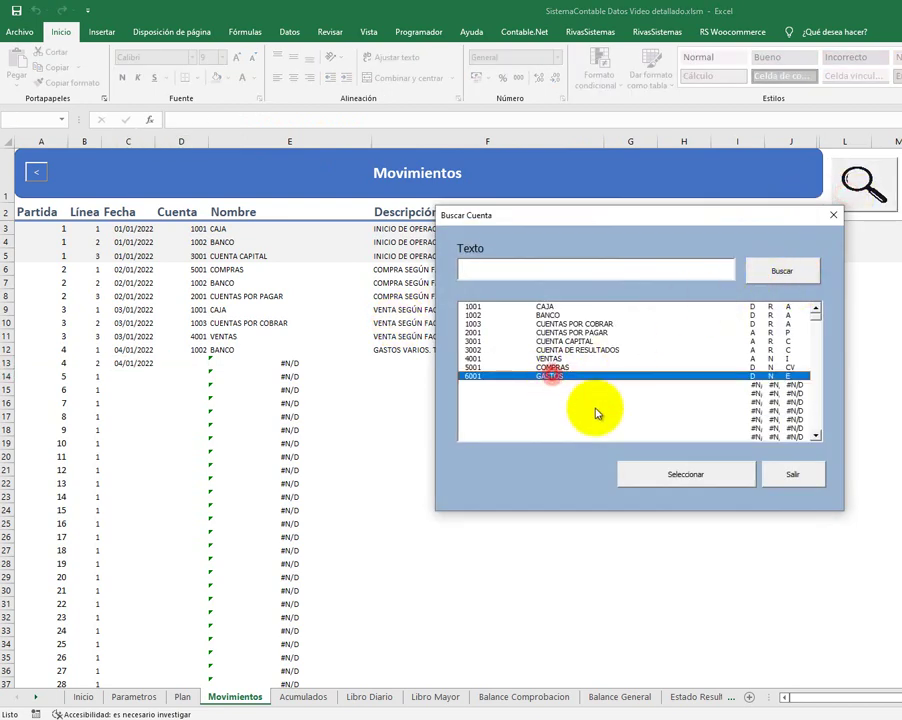
pyautogui.click(697, 480)
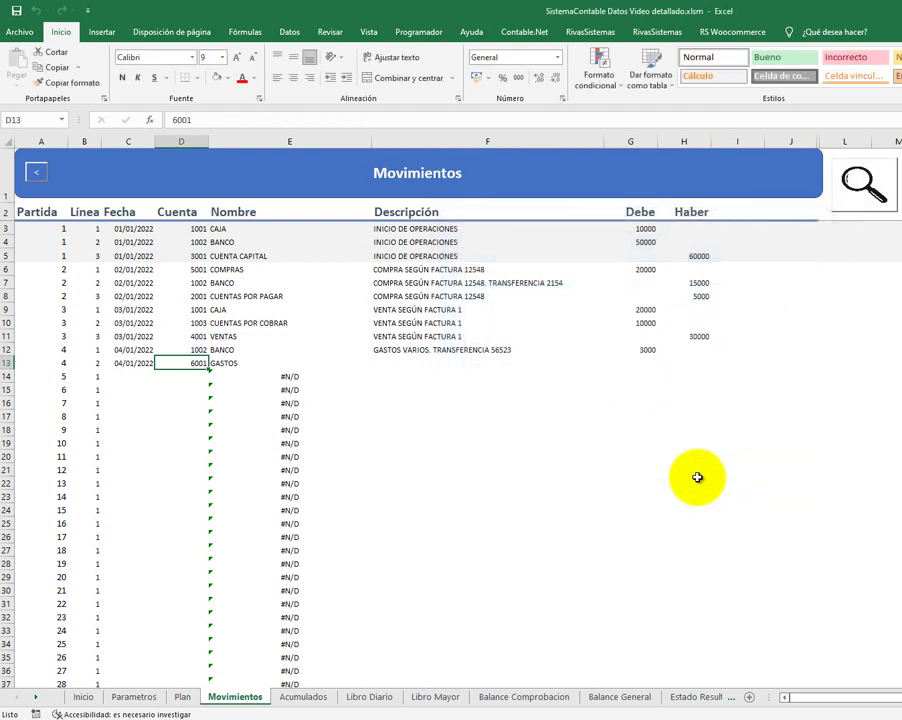
# - Copy row 12's transfer description into row 13 and credit 3000 to GASTOS
pyautogui.press('Right')
pyautogui.press('Right')
pyautogui.press('Up')
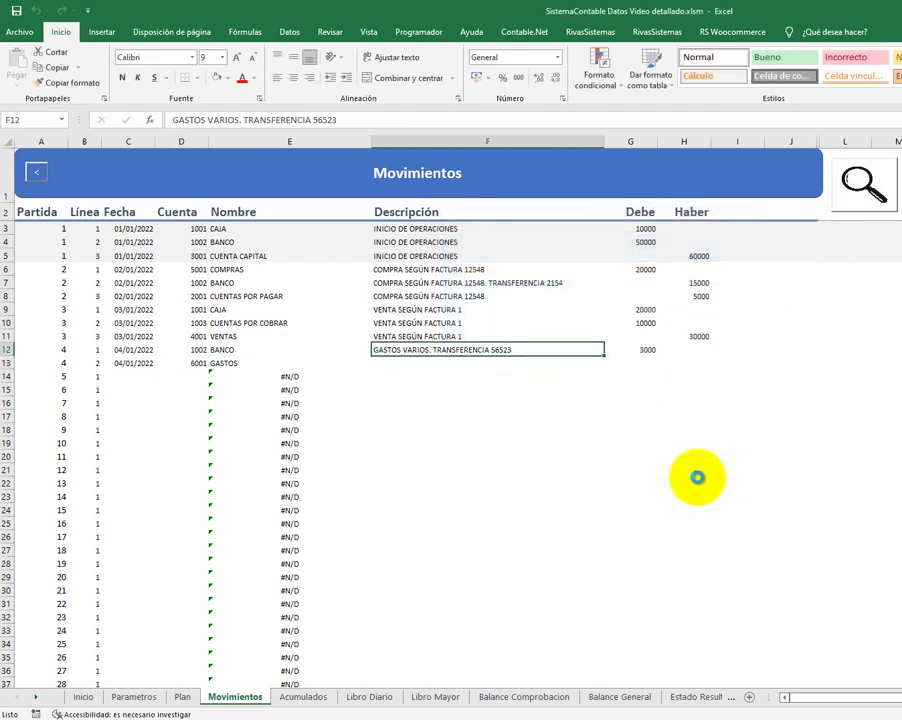
pyautogui.hotkey('ctrl', 'c')
pyautogui.press('Down')
pyautogui.hotkey('ctrl', 'v')
pyautogui.press('Right')
pyautogui.press('Right')
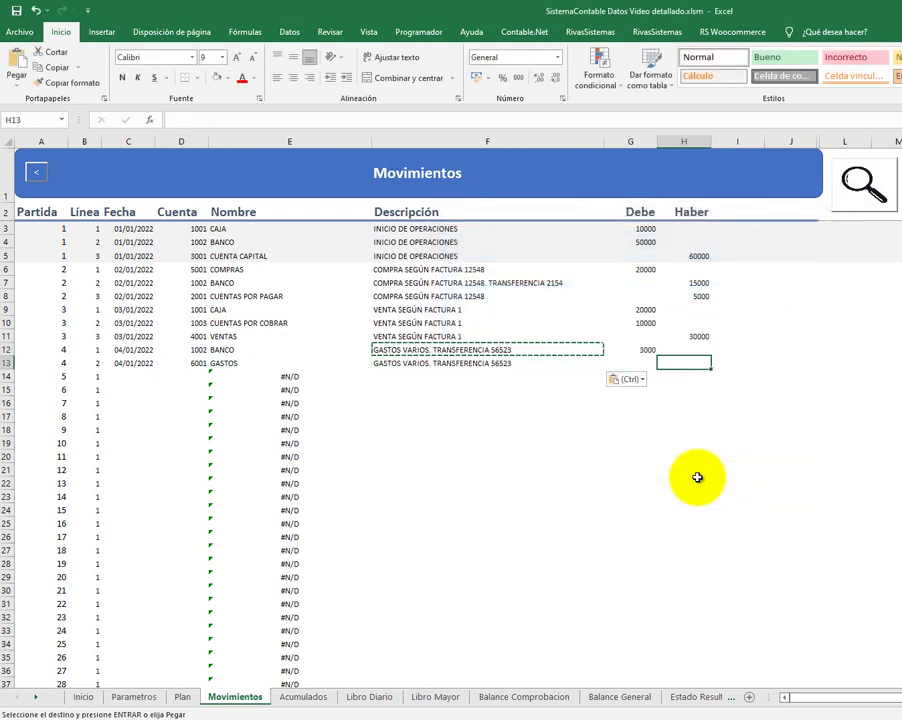
pyautogui.write('3000')
pyautogui.hotkey('ctrl', 'Return')
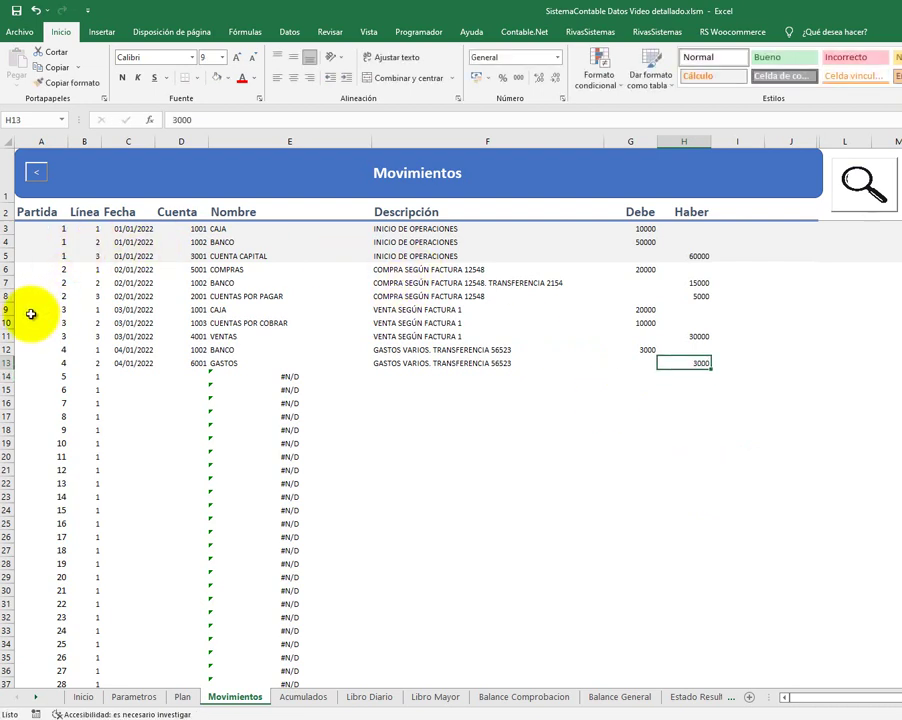
pyautogui.moveTo(8, 310); pyautogui.dragTo(8, 339)
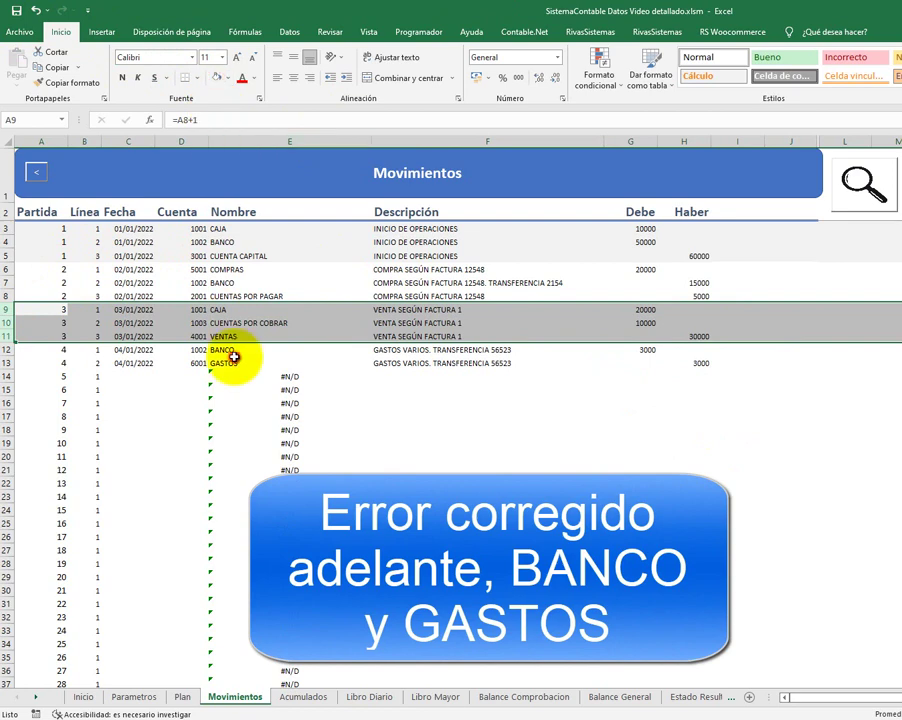
pyautogui.click(280, 362)
pyautogui.click(598, 387)
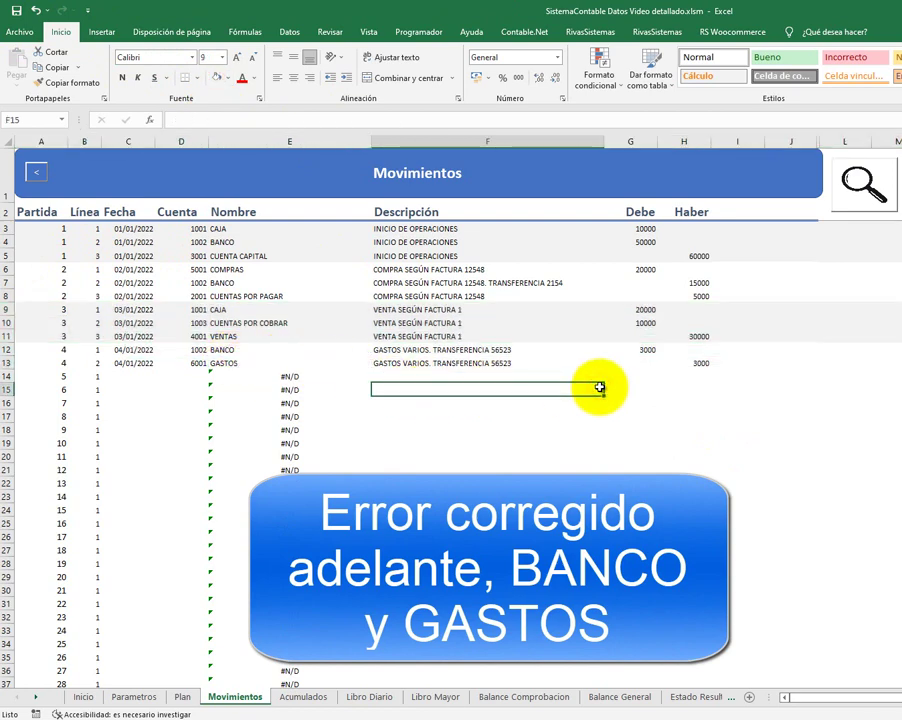
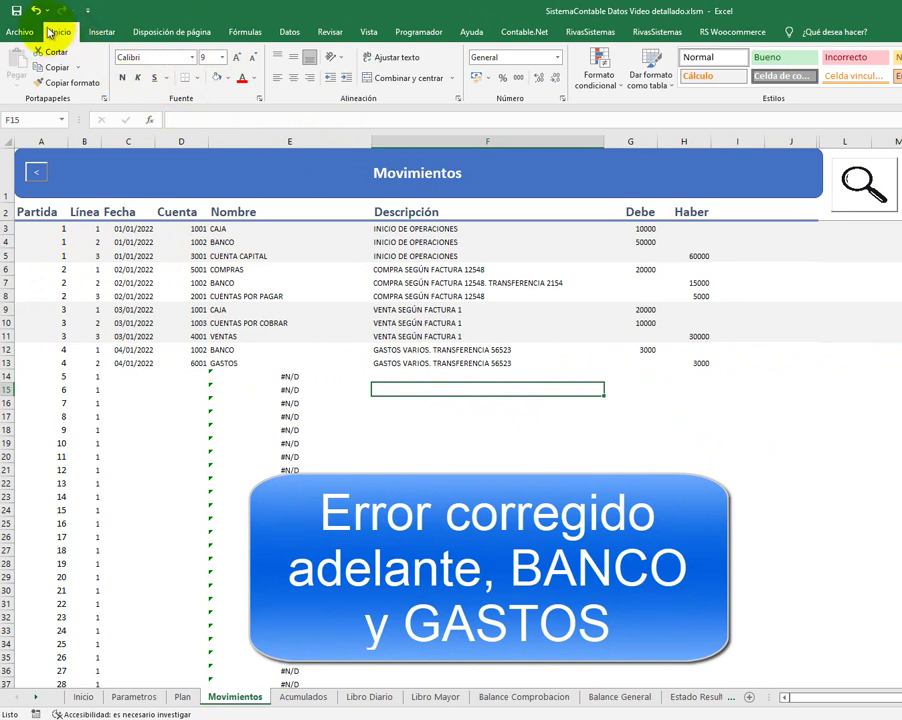
# - Save the workbook and start row 14 as entry 1 dated 01/02/2022
pyautogui.click(16, 10)
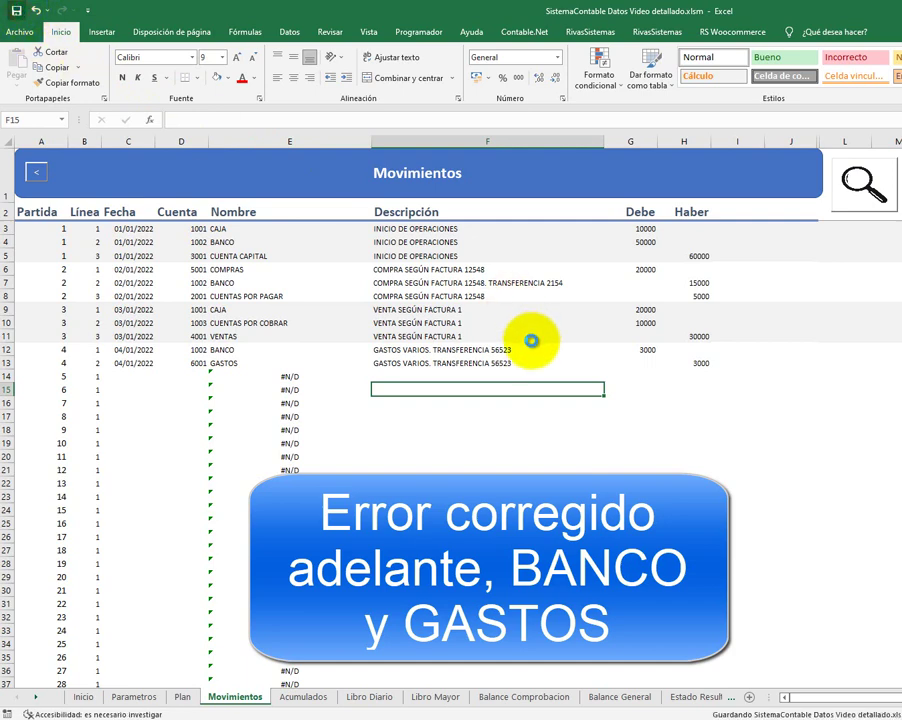
pyautogui.click(137, 374)
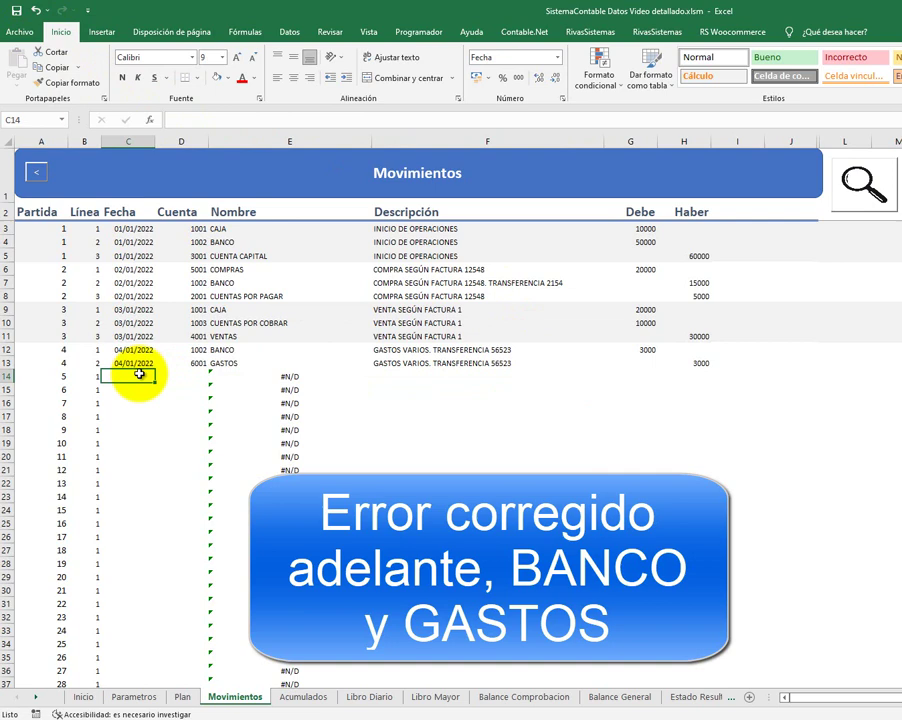
pyautogui.press('Left')
pyautogui.press('Left')
pyautogui.write('1')
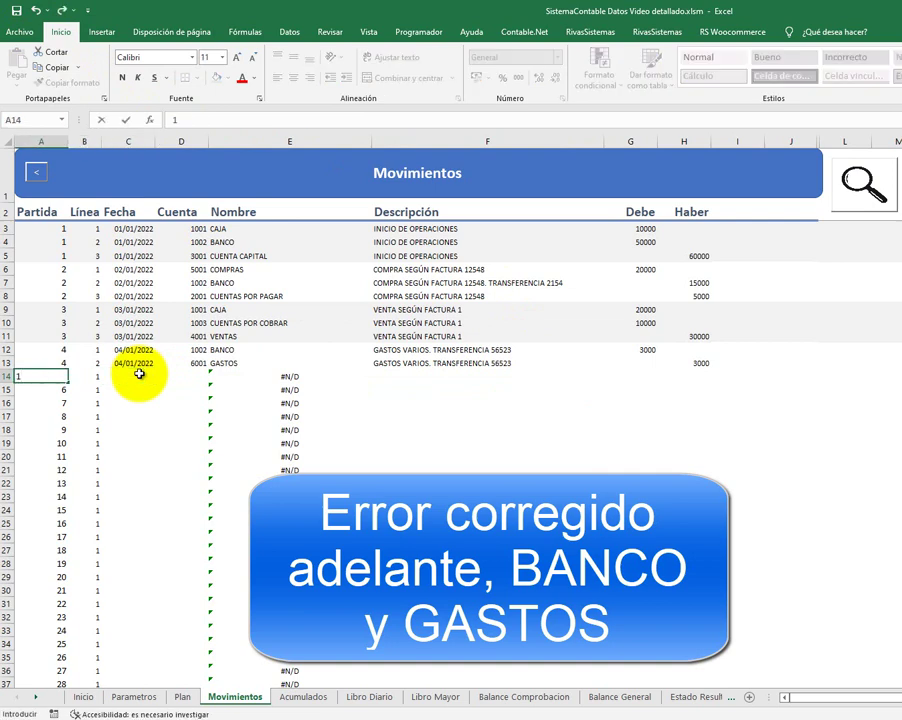
pyautogui.click(139, 374)
pyautogui.write('0')
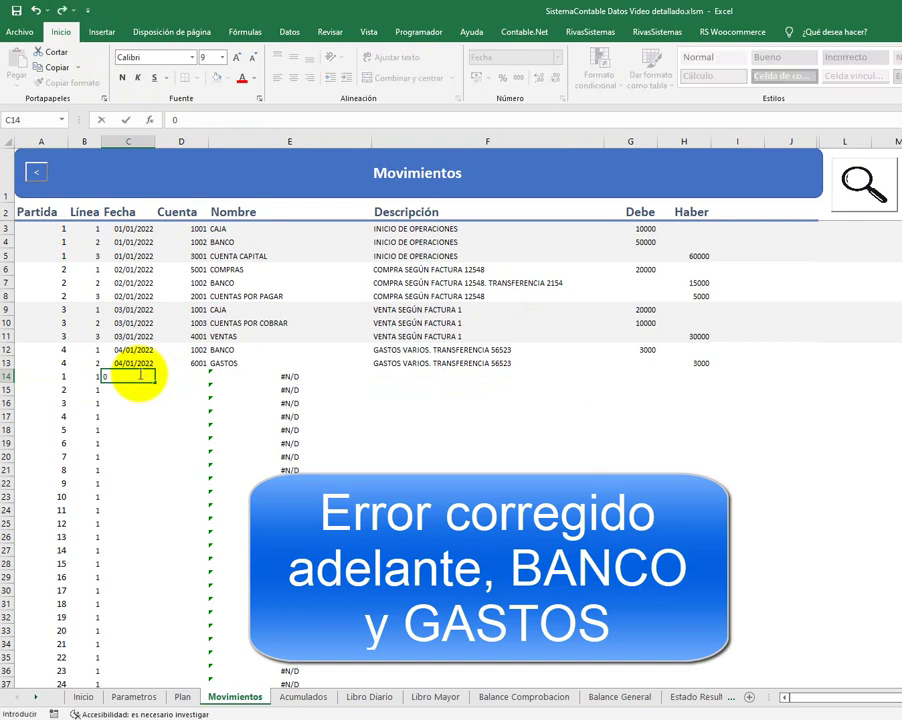
pyautogui.write('1/02/2022')
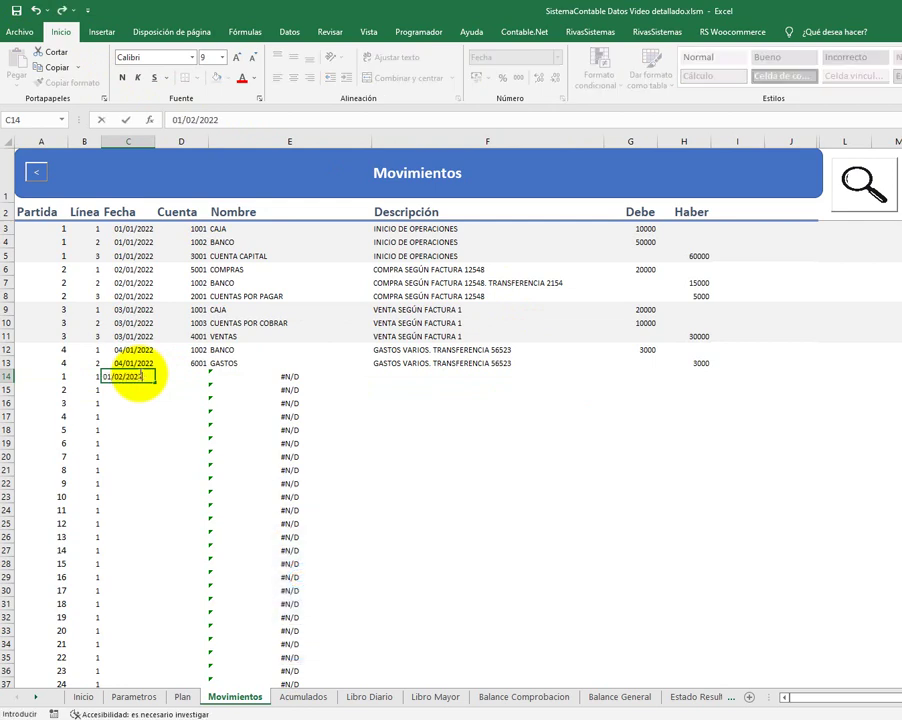
pyautogui.press('Return')
pyautogui.click(139, 375)
pyautogui.press('Tab')
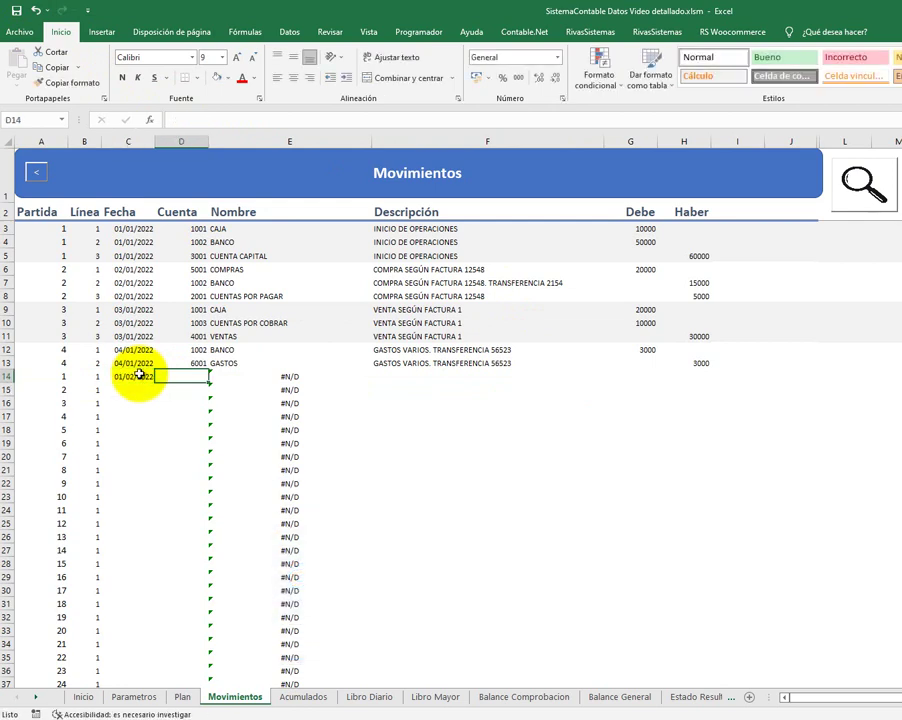
# - Debit account 1001 CAJA 10000 in row 14, described 'COBRO FACTURA 1'
pyautogui.write('100')
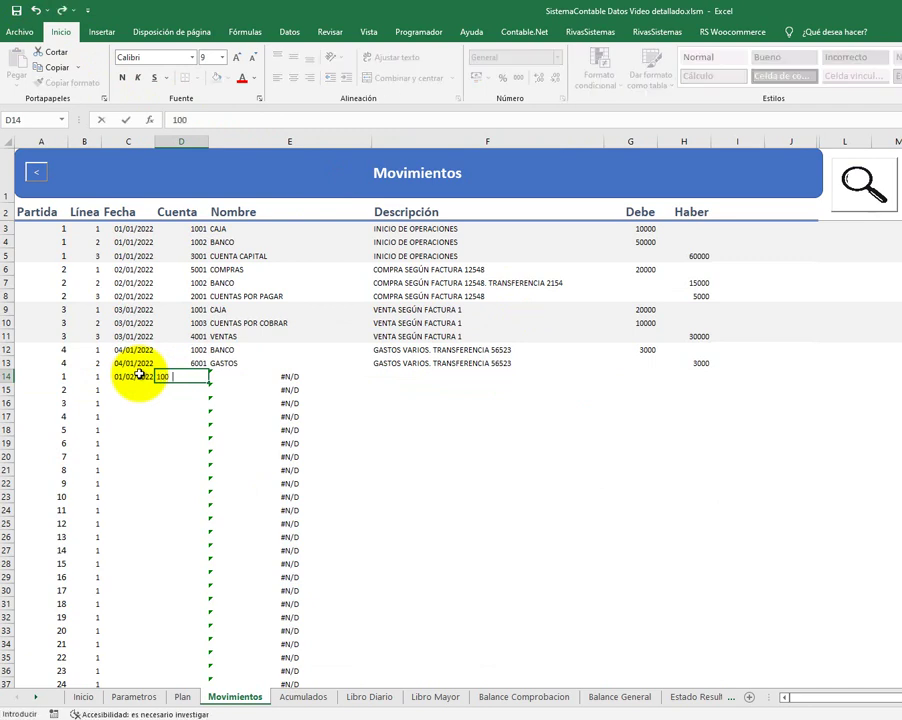
pyautogui.write('1')
pyautogui.press('Tab')
pyautogui.press('Tab')
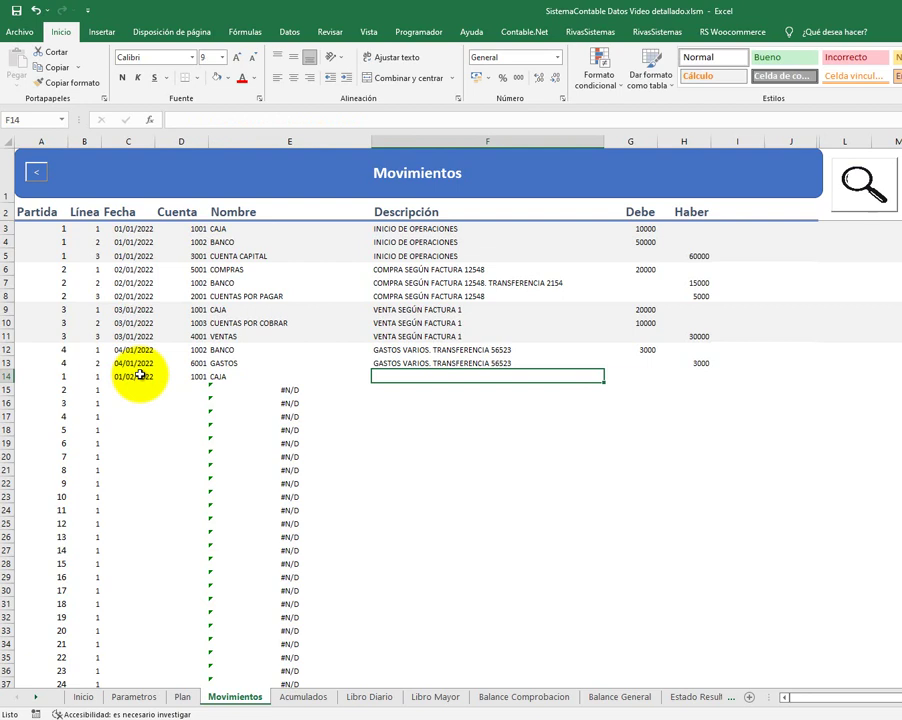
pyautogui.write('CO')
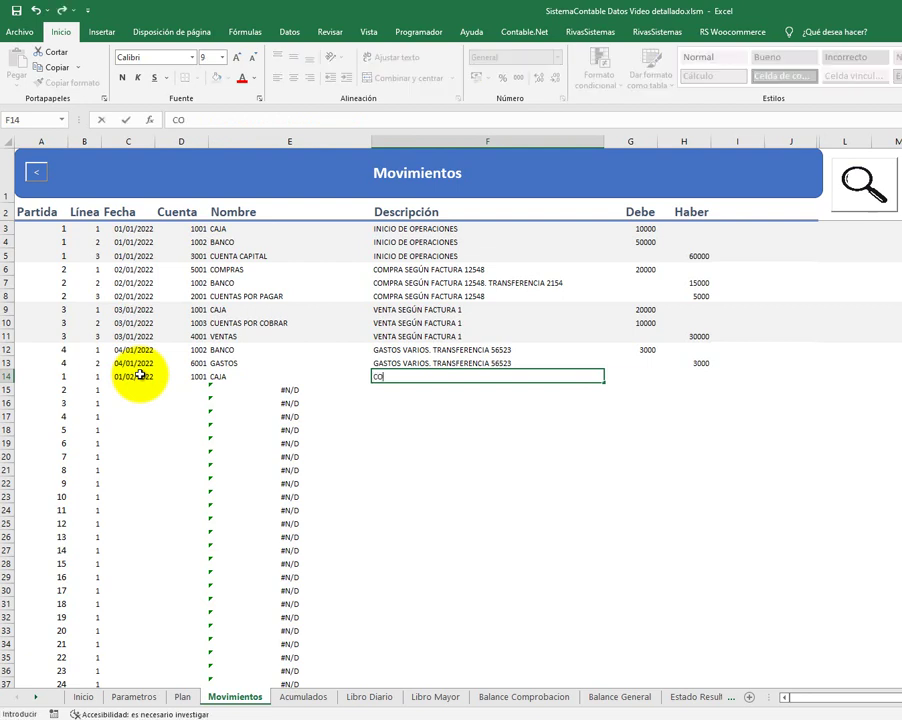
pyautogui.write('BRO FA')
pyautogui.write('CT')
pyautogui.write('UR')
pyautogui.write('A 1')
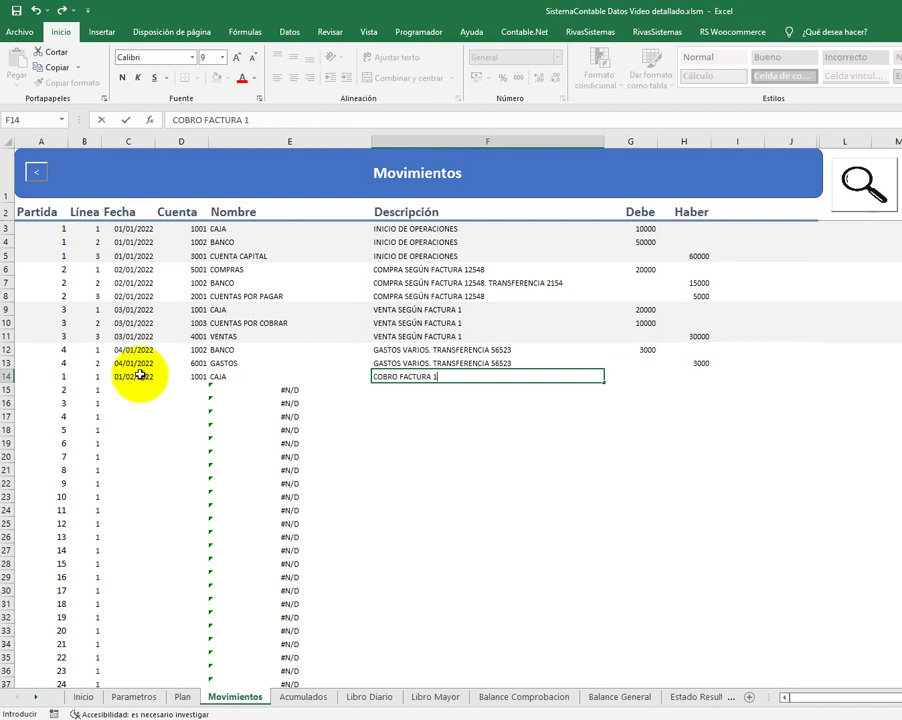
pyautogui.press('Return')
pyautogui.press('Up')
pyautogui.press('Right')
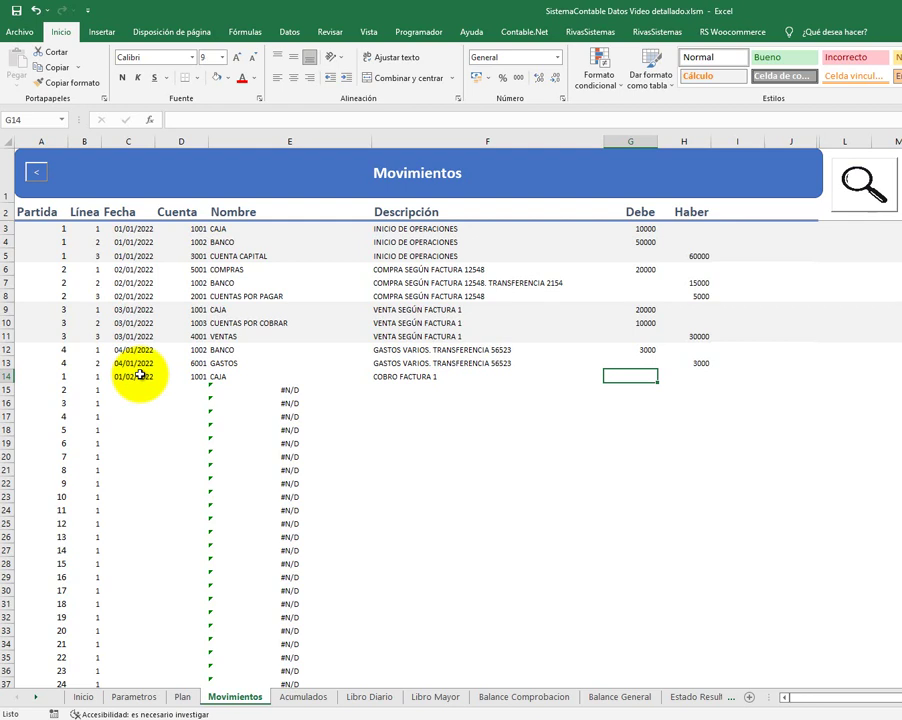
pyautogui.write('10000')
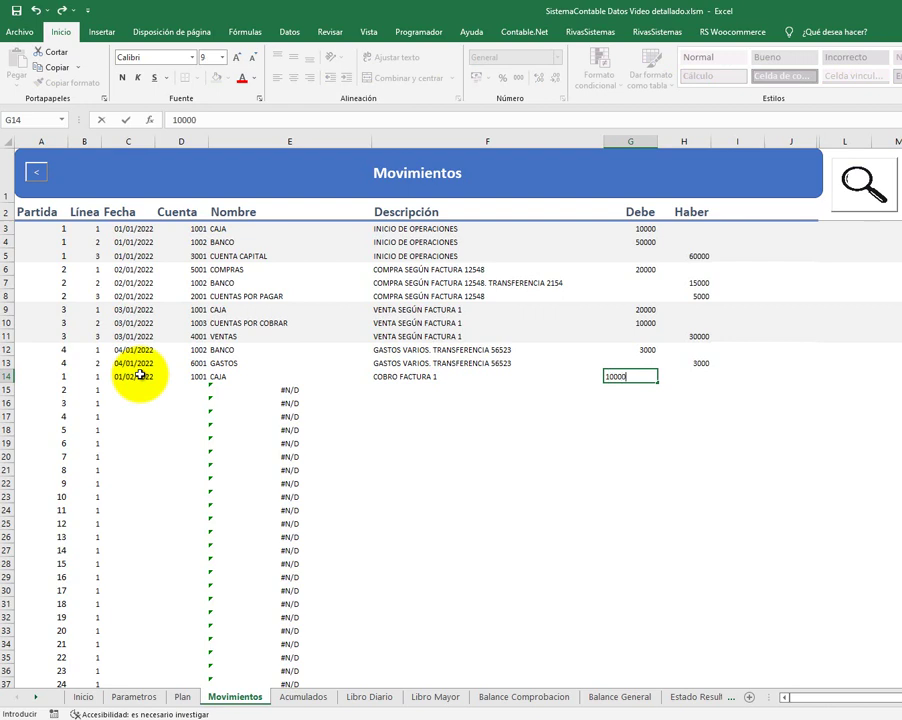
pyautogui.press('Return')
# - Fill row 15 with date 01/02/2022 and account 1003 CUENTAS POR COBRAR
pyautogui.press('Left')
pyautogui.press('Left')
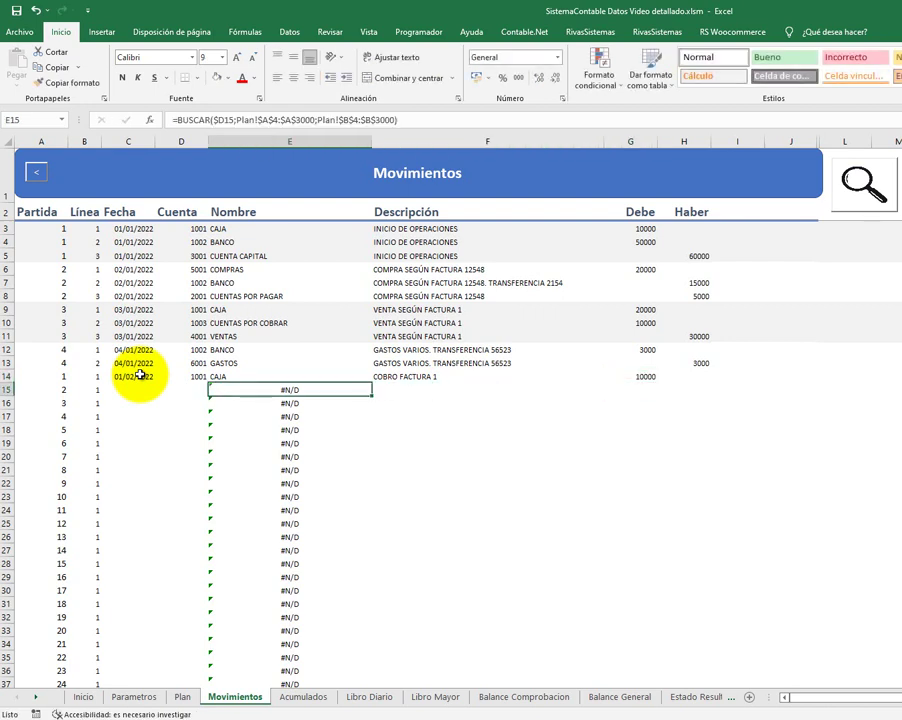
pyautogui.press('Left')
pyautogui.press('Left')
pyautogui.press('Left')
pyautogui.press('Left')
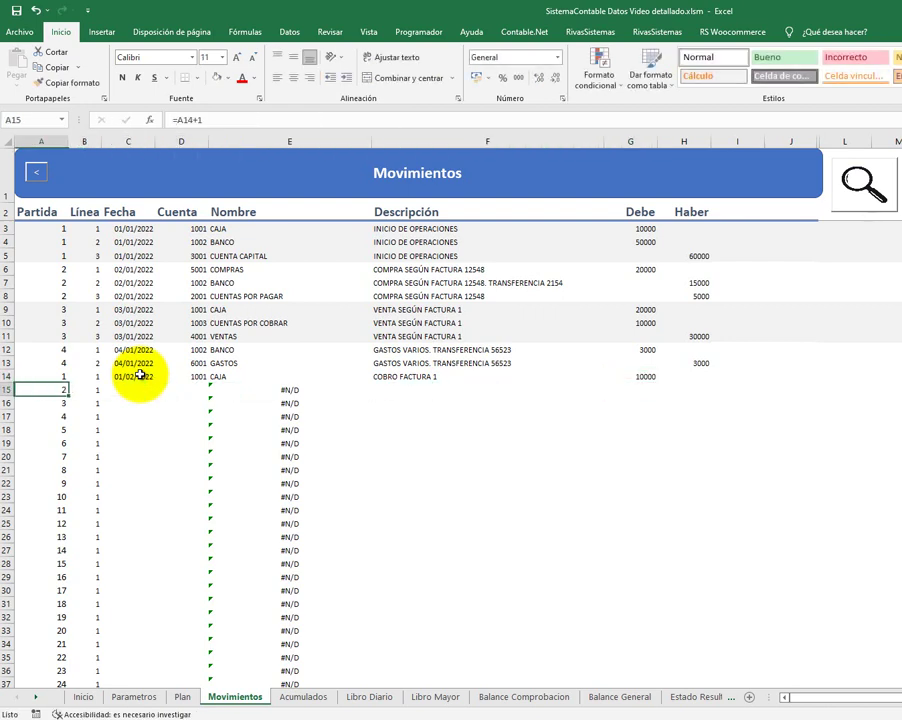
pyautogui.press('Right')
pyautogui.press('Right')
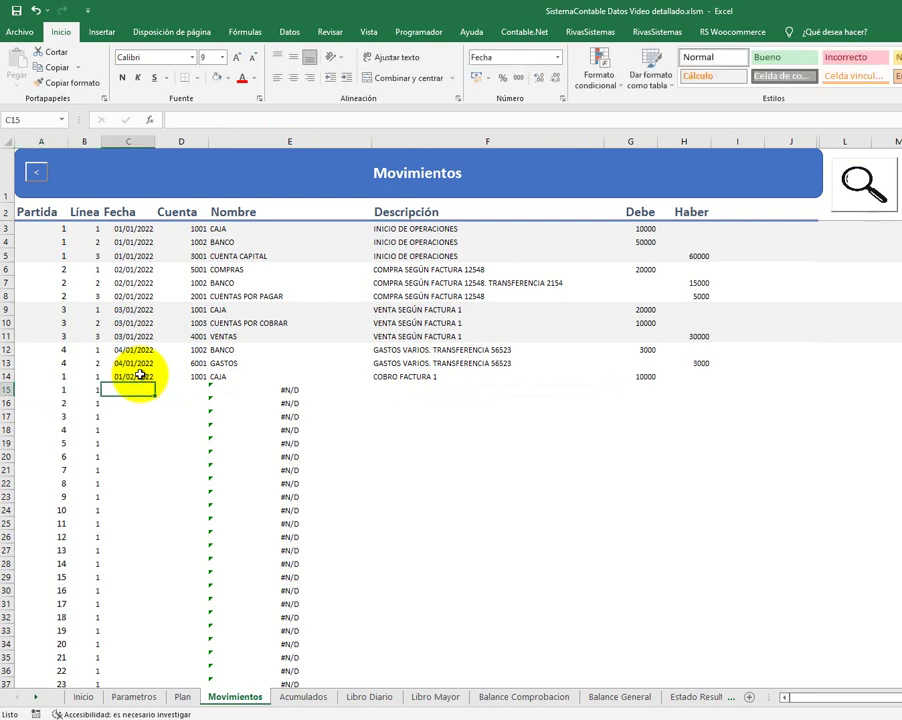
pyautogui.write('01/')
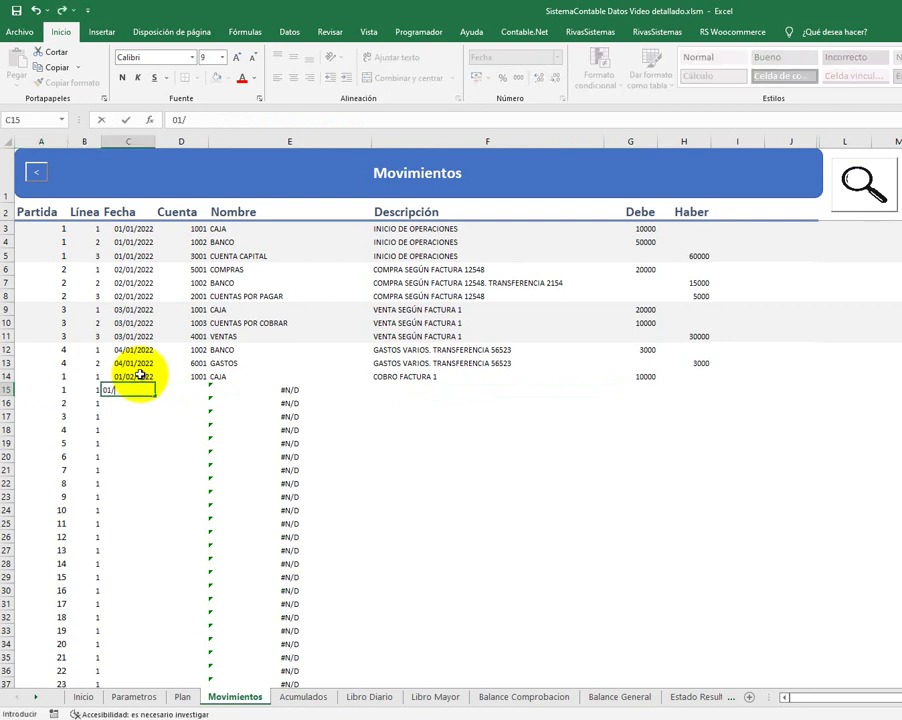
pyautogui.write('02/2022')
pyautogui.press('Tab')
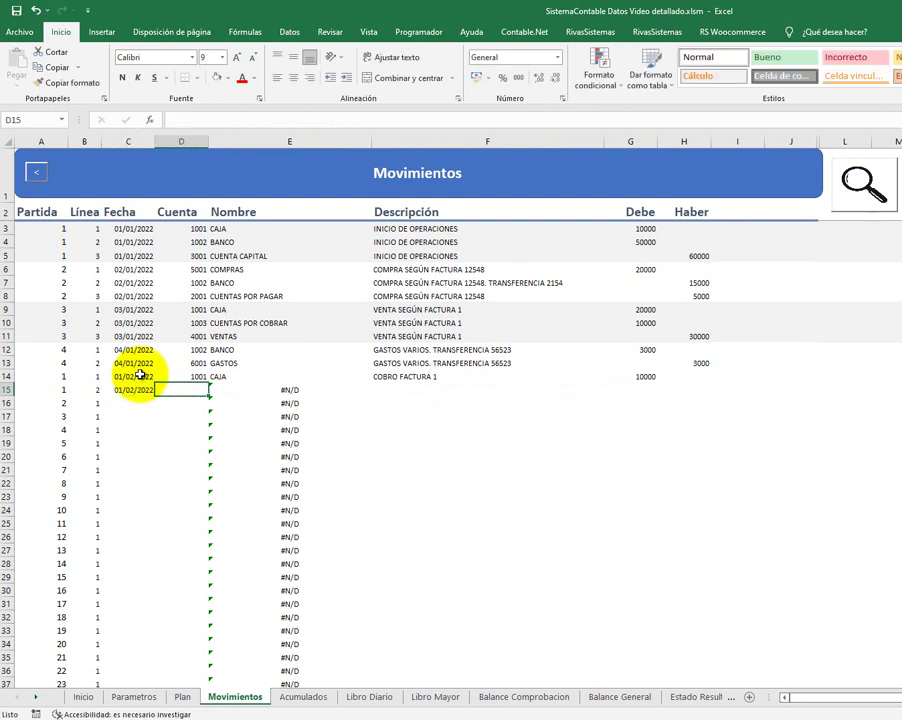
pyautogui.write('1003')
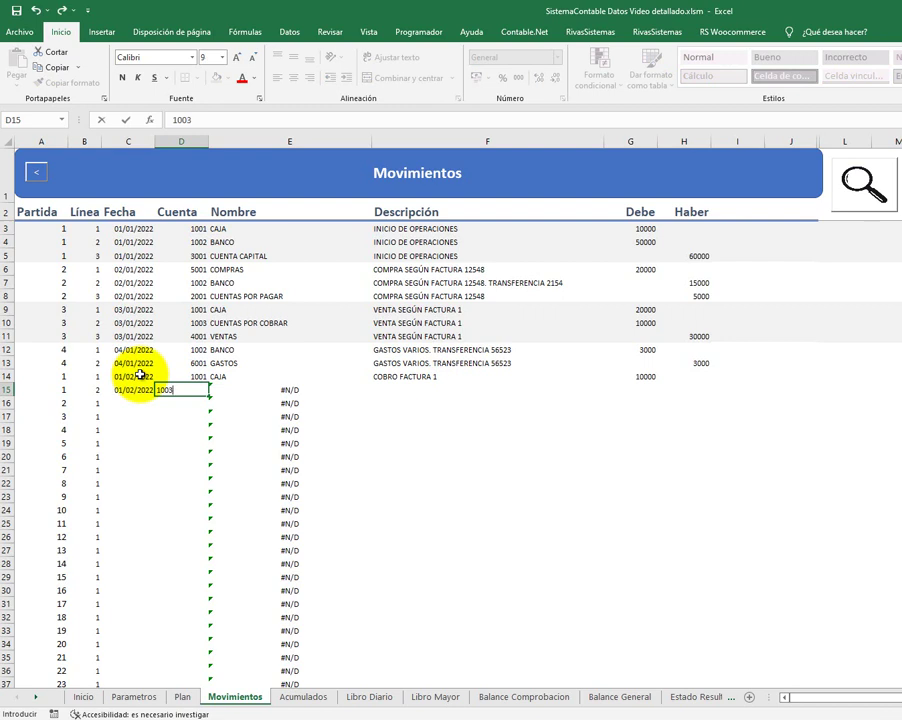
pyautogui.press('Tab')
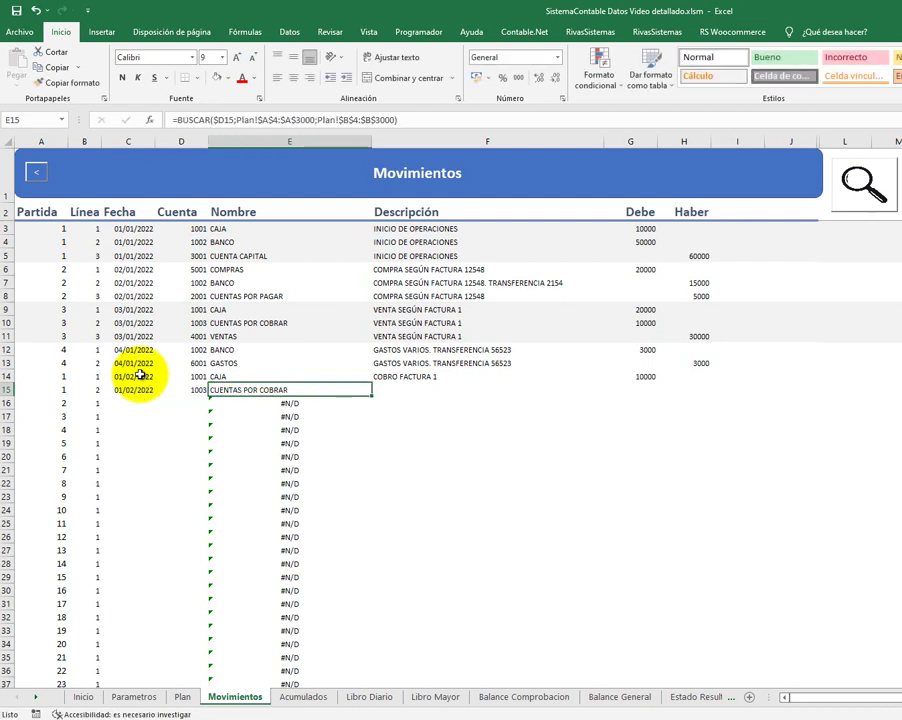
pyautogui.press('Tab')
# - Copy the 'COBRO FACTURA 1' description into row 15 and credit 10000 under Haber
pyautogui.press('Up')
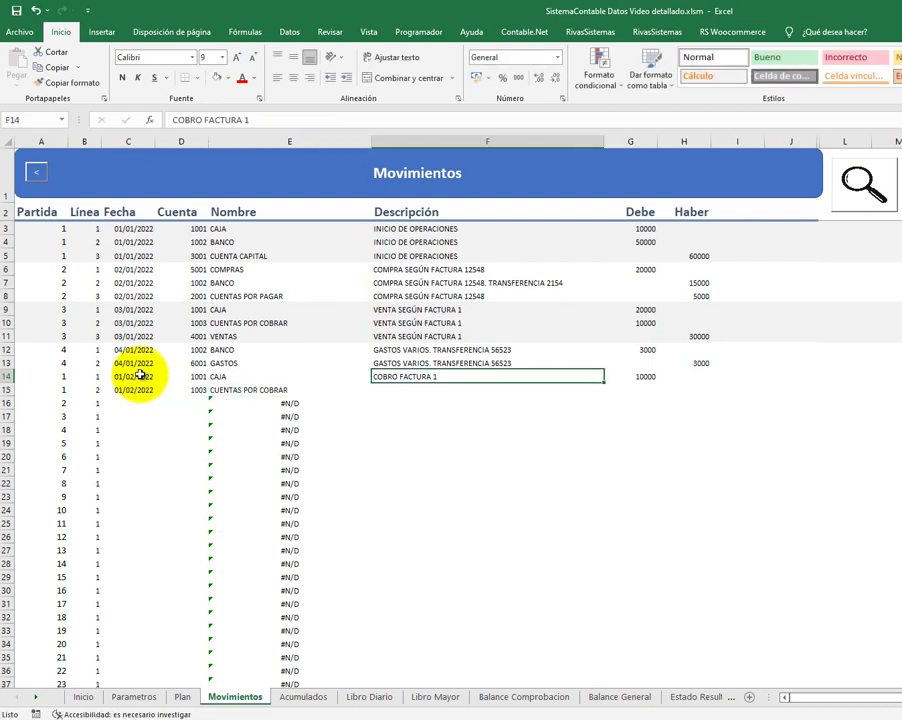
pyautogui.hotkey('ctrl', 'c')
pyautogui.press('Down')
pyautogui.hotkey('ctrl', 'v')
pyautogui.press('Tab')
pyautogui.press('Escape')
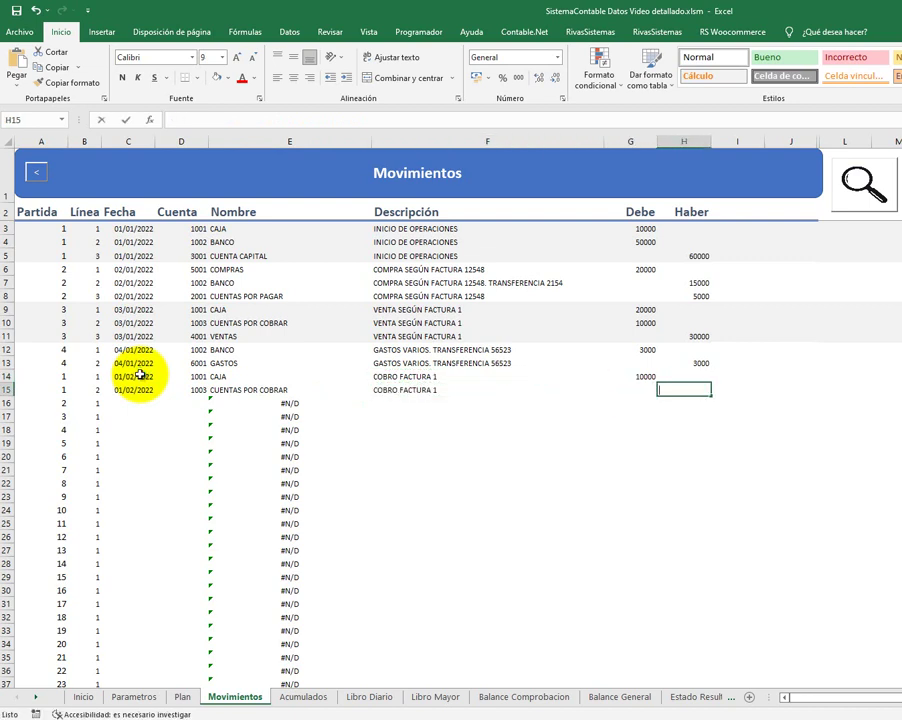
pyautogui.press('Tab')
pyautogui.write('10000')
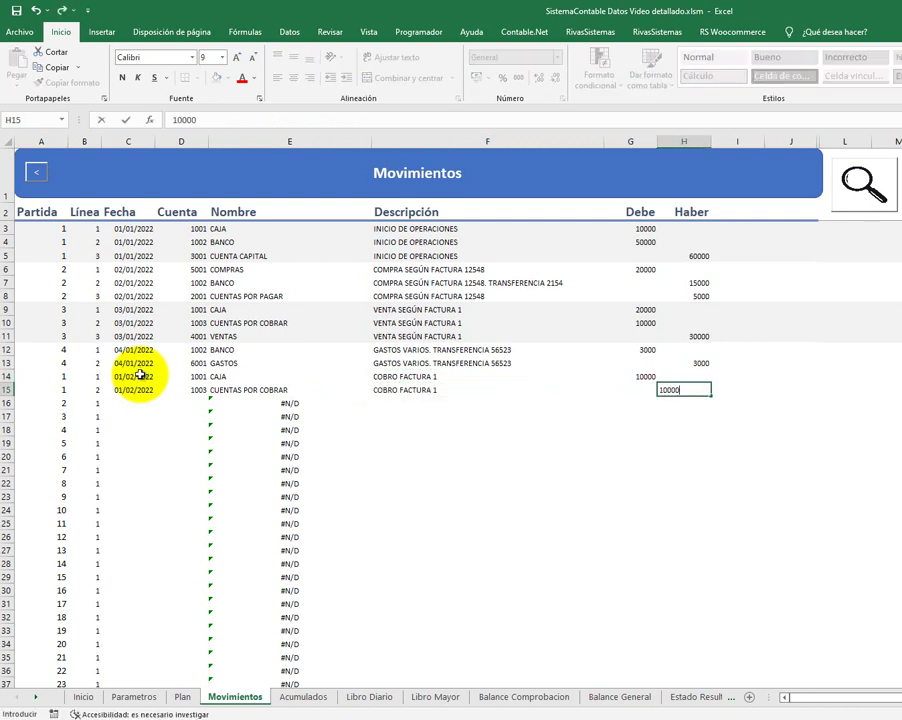
pyautogui.press('Return')
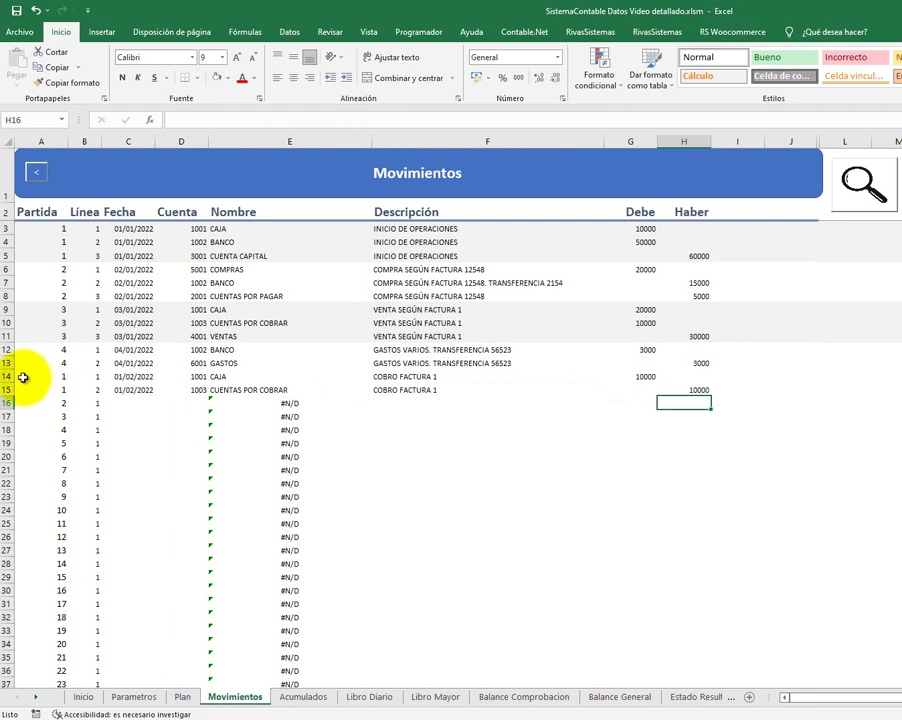
# - Shade rows 14 and 15 of the new entry with a grey fill
pyautogui.moveTo(7, 376); pyautogui.dragTo(8, 389)
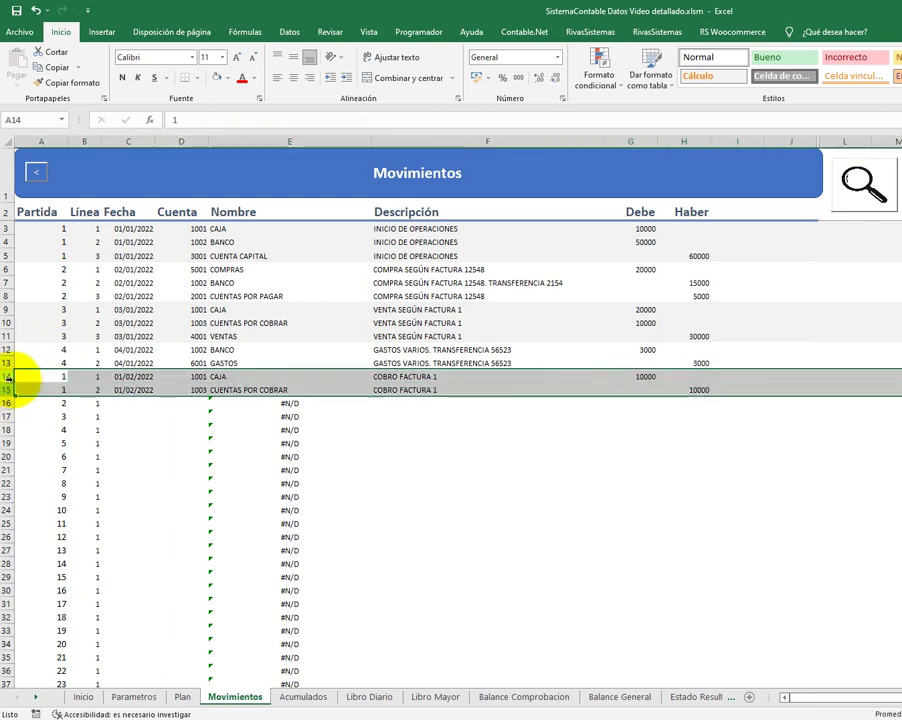
pyautogui.click(216, 77)
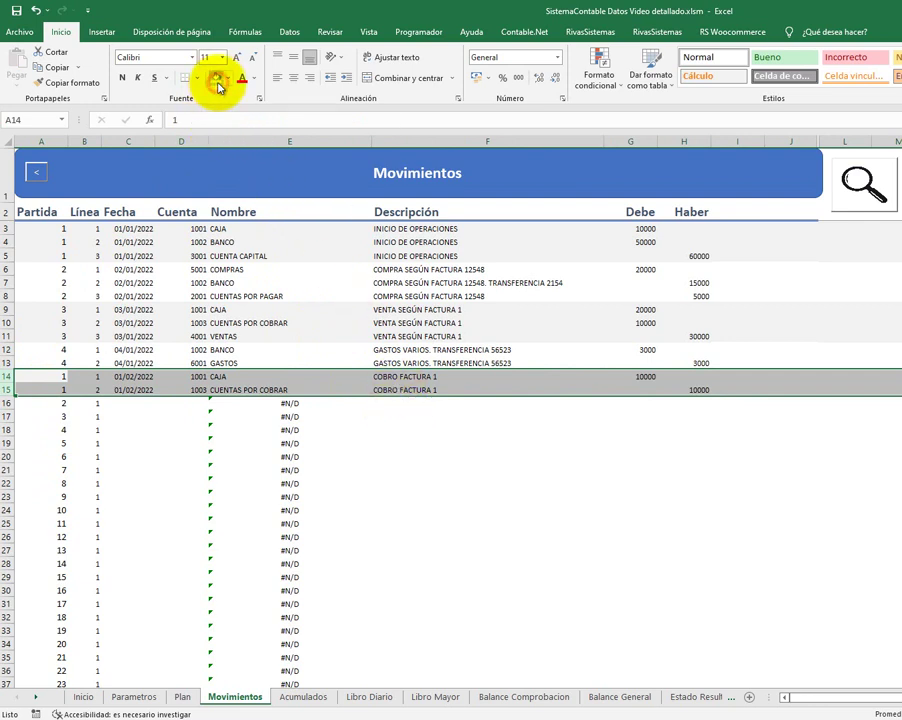
pyautogui.click(418, 467)
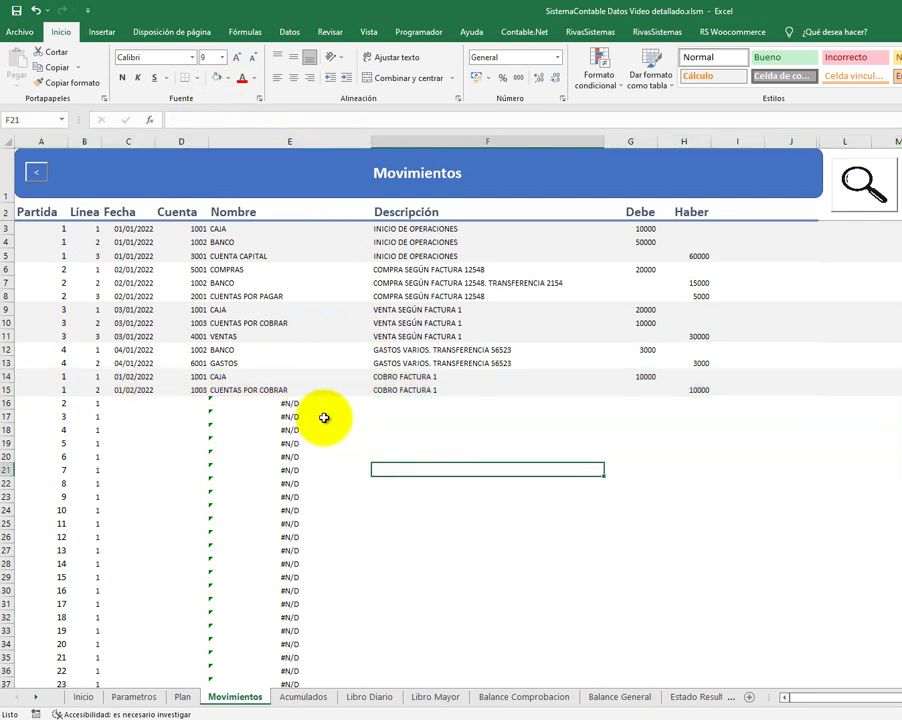
# - Start row 16 as entry 2 dated 02/02/2022 on account 2001
pyautogui.press('Up')
pyautogui.press('Up')
pyautogui.press('Up')
pyautogui.press('Up')
pyautogui.press('Up')
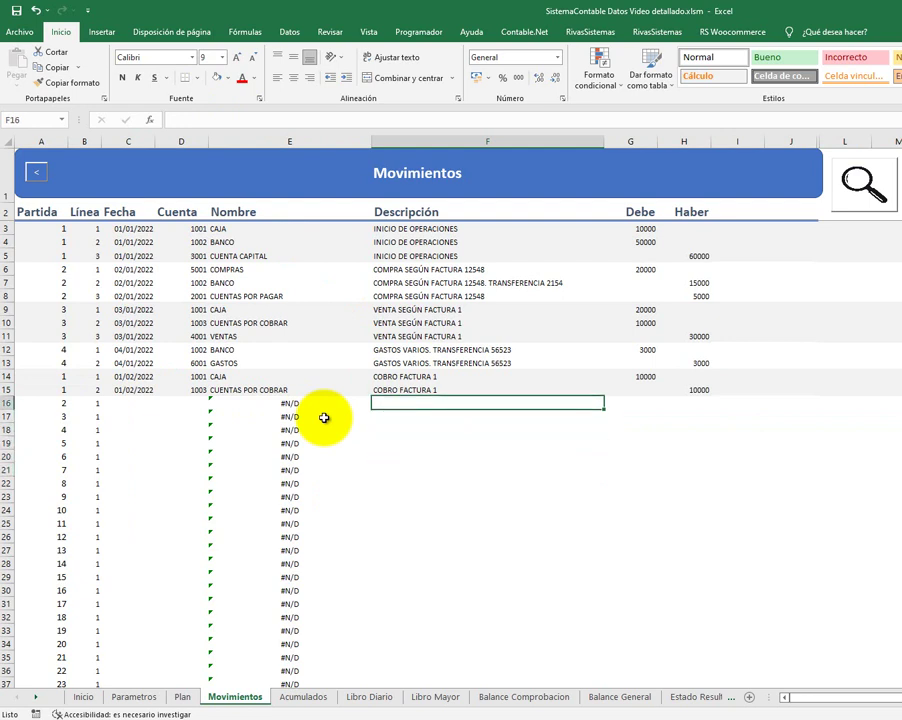
pyautogui.press('Left')
pyautogui.press('Left')
pyautogui.press('Left')
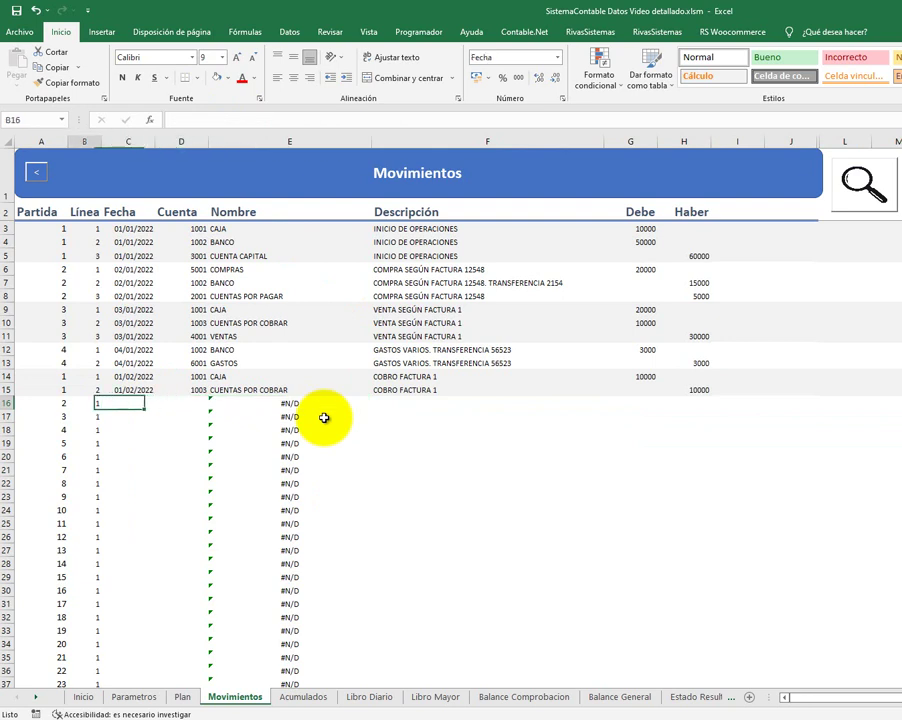
pyautogui.press('Left')
pyautogui.press('Left')
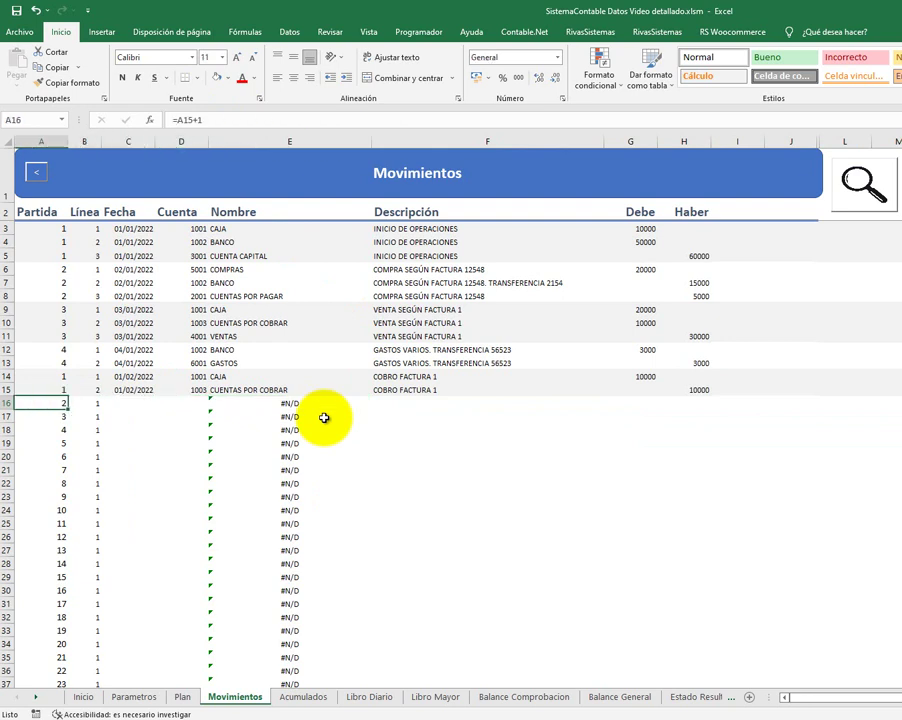
pyautogui.write('2')
pyautogui.press('F2')
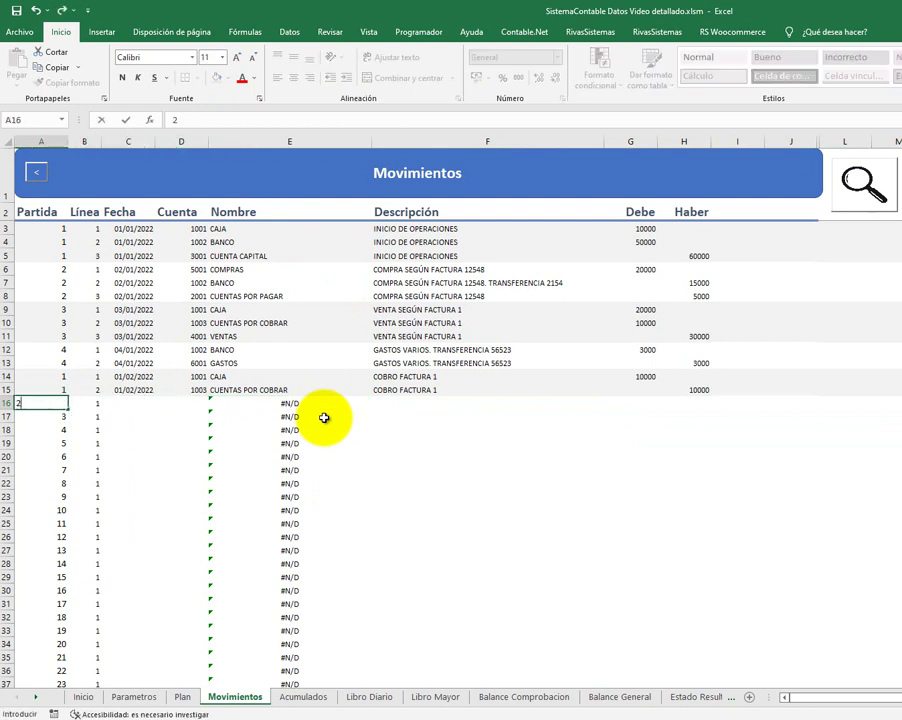
pyautogui.press('Return')
pyautogui.press('Up')
pyautogui.press('Right')
pyautogui.press('Right')
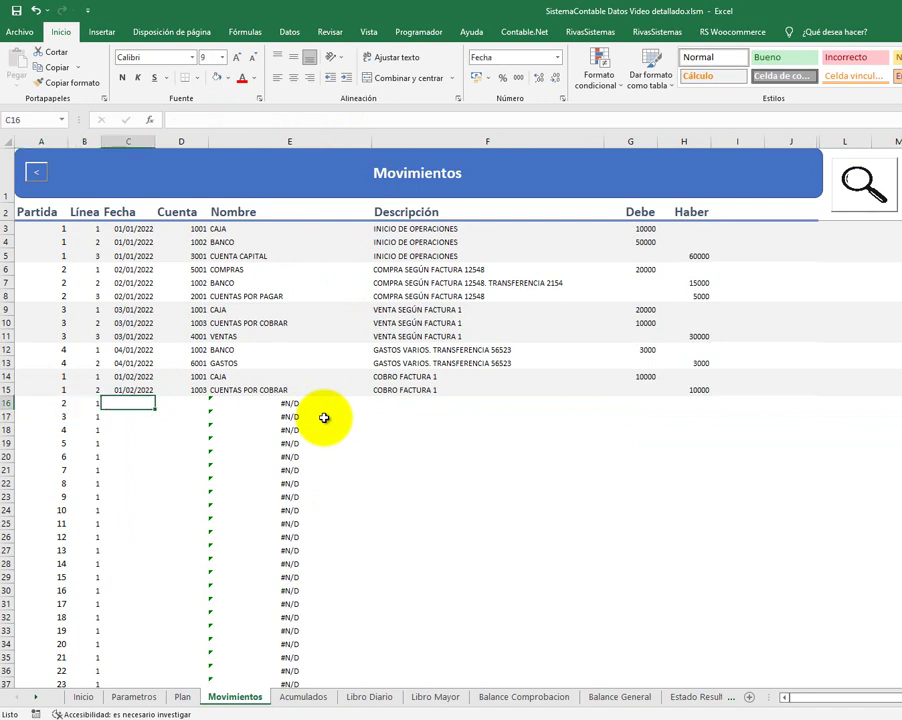
pyautogui.write('02')
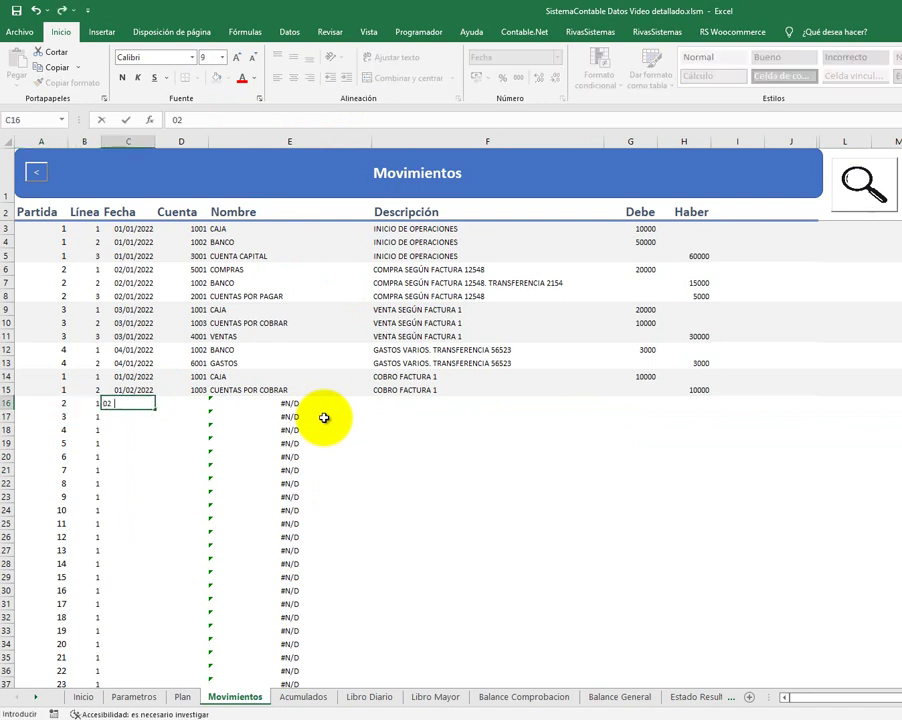
pyautogui.write('/02/2022')
pyautogui.press('Return')
pyautogui.press('Up')
pyautogui.press('Right')
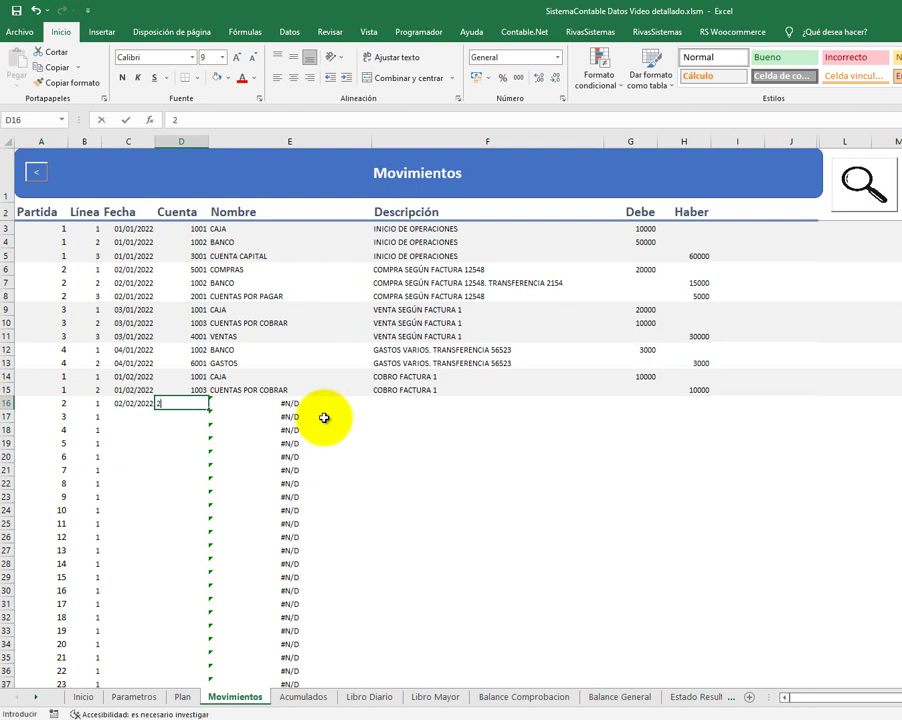
pyautogui.write('2001')
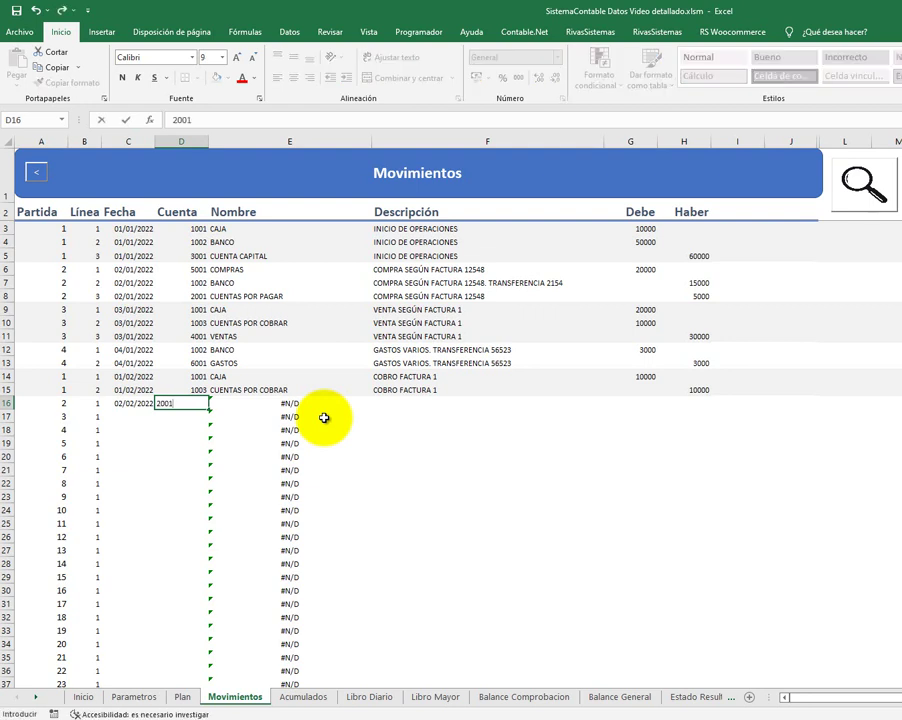
pyautogui.hotkey('ctrl', 'Return')
# - Describe row 16 as 'PAGO FACTURA 12548' and debit 5000 under Debe
pyautogui.press('Right')
pyautogui.press('Right')
pyautogui.press('Up')
pyautogui.press('Up')
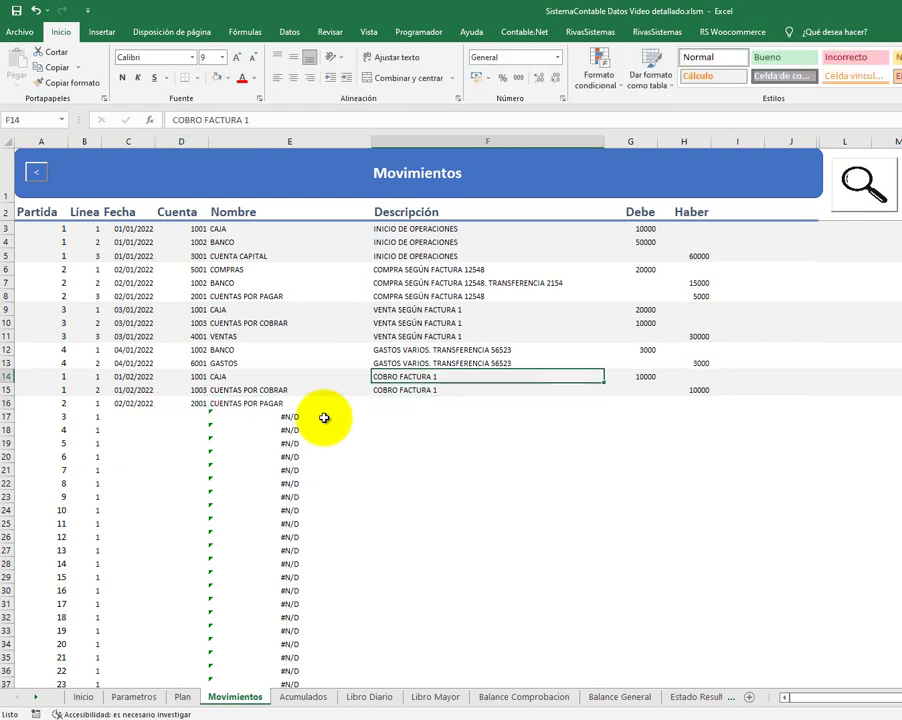
pyautogui.press('Up')
pyautogui.press('Up')
pyautogui.press('Up')
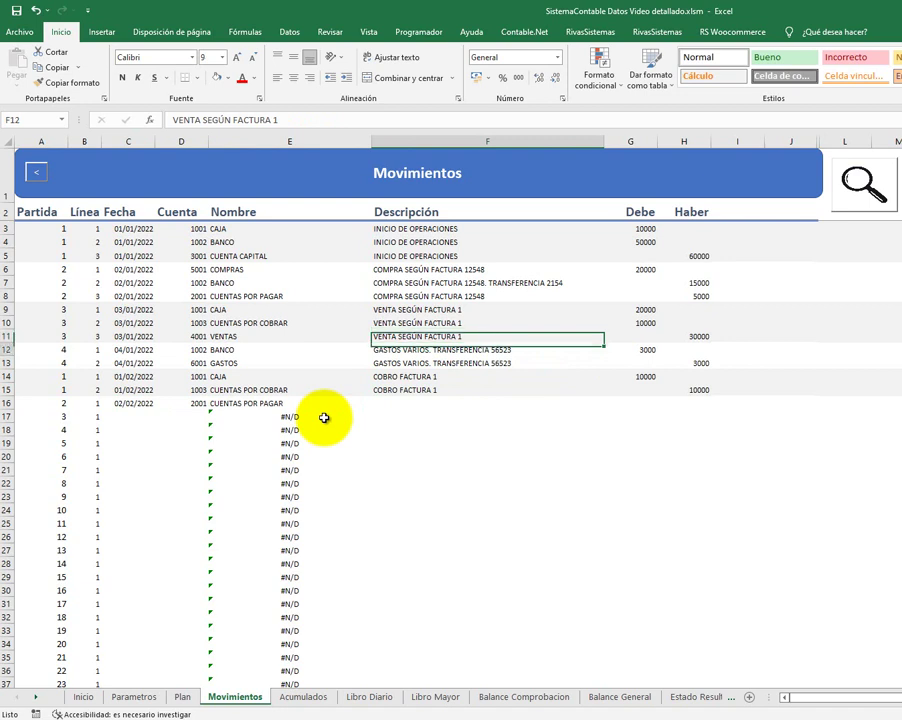
pyautogui.press('Down')
pyautogui.press('Down')
pyautogui.press('Down')
pyautogui.press('Down')
pyautogui.press('Down')
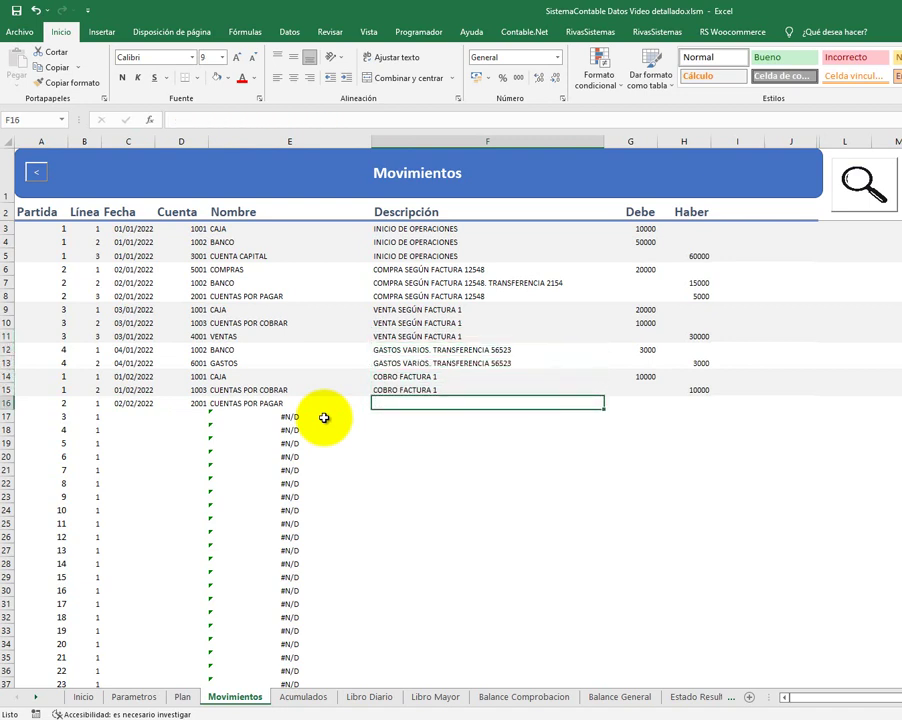
pyautogui.write('PAGO FAC')
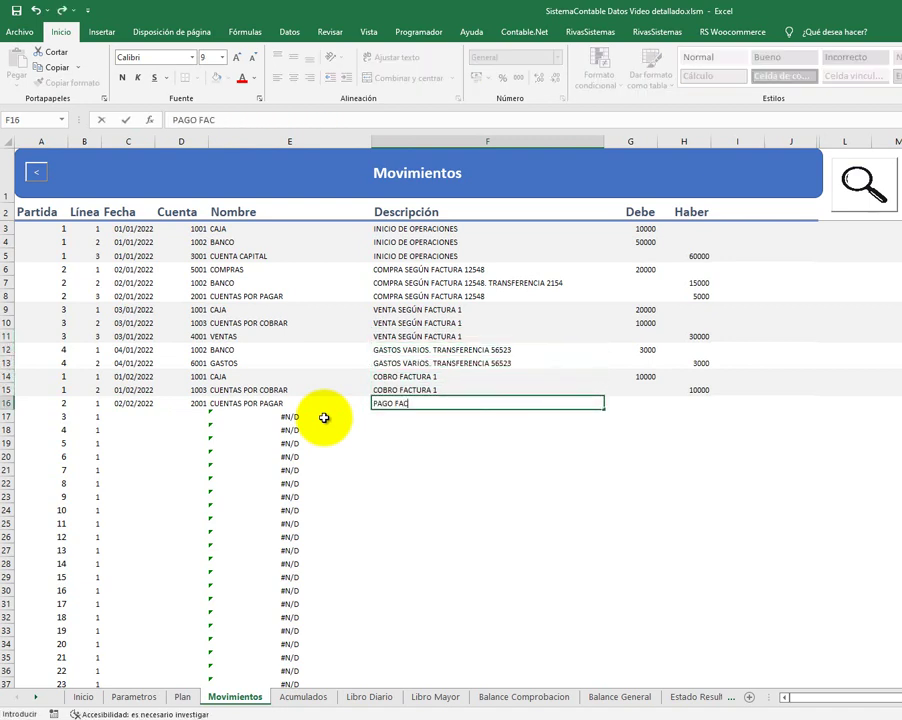
pyautogui.write('TURAS')
pyautogui.press('BackSpace')
pyautogui.write('12')
pyautogui.write('548')
pyautogui.press('Tab')
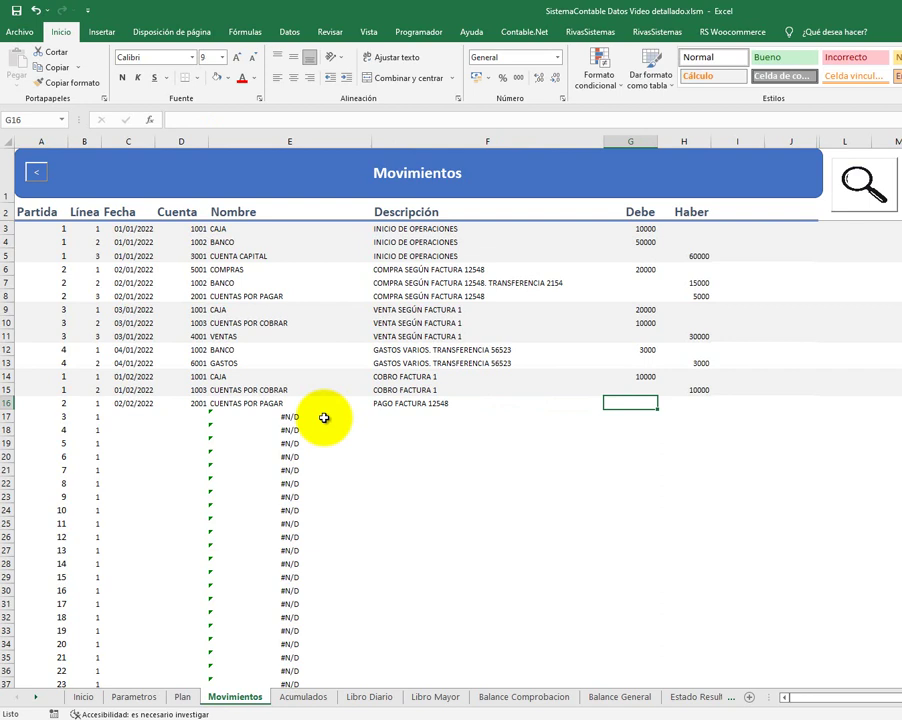
pyautogui.write('500')
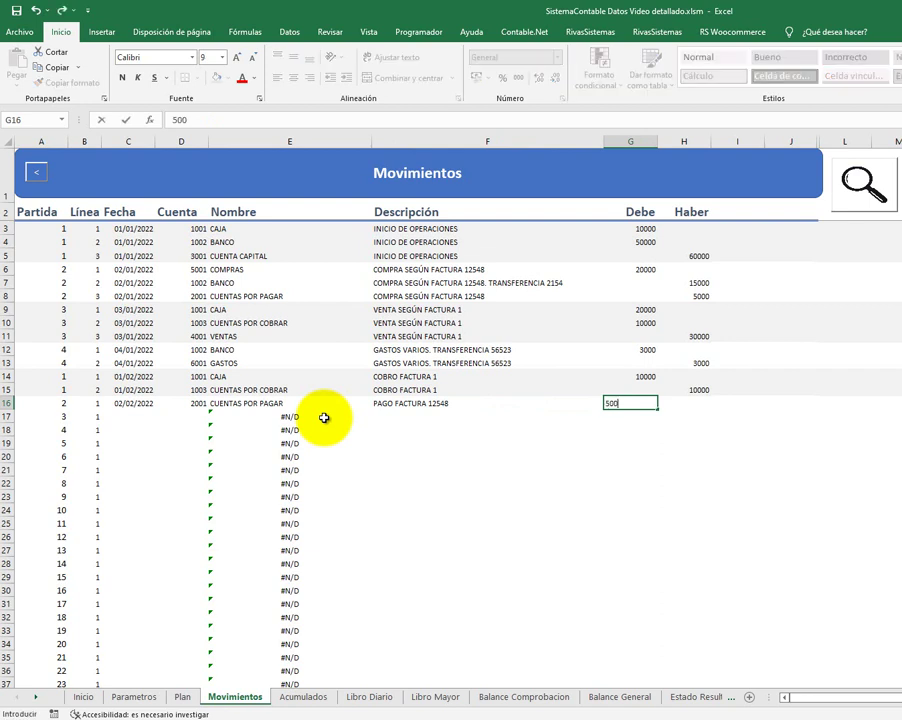
pyautogui.write('0')
pyautogui.press('Return')
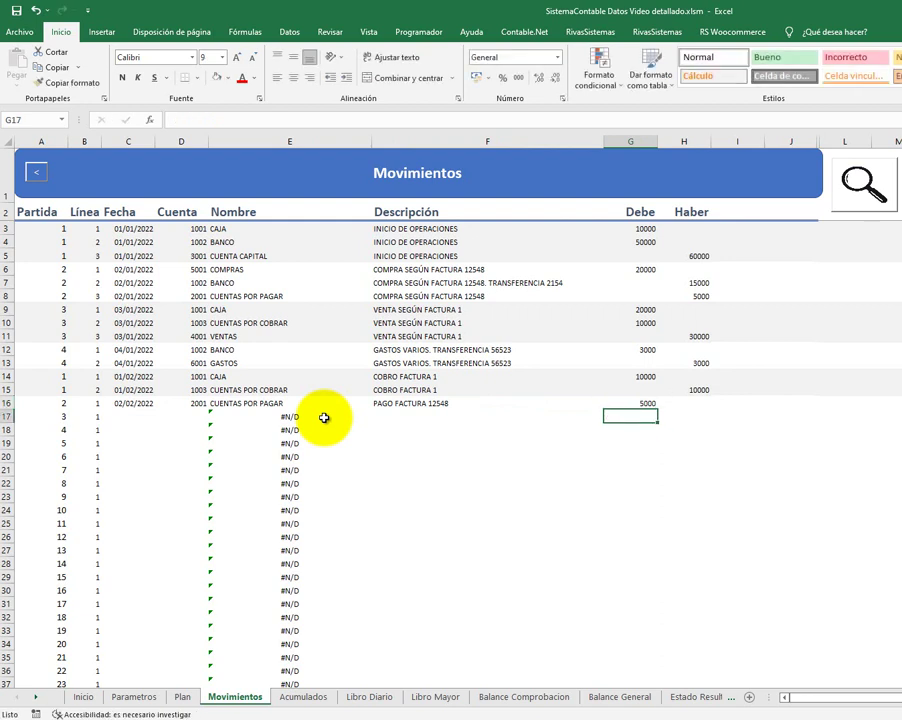
# - Fill row 17 as entry 2 dated 02/02/2022 on account 1002 BANCO
pyautogui.press('Left')
pyautogui.press('Left')
pyautogui.press('Left')
pyautogui.press('Left')
pyautogui.press('Left')
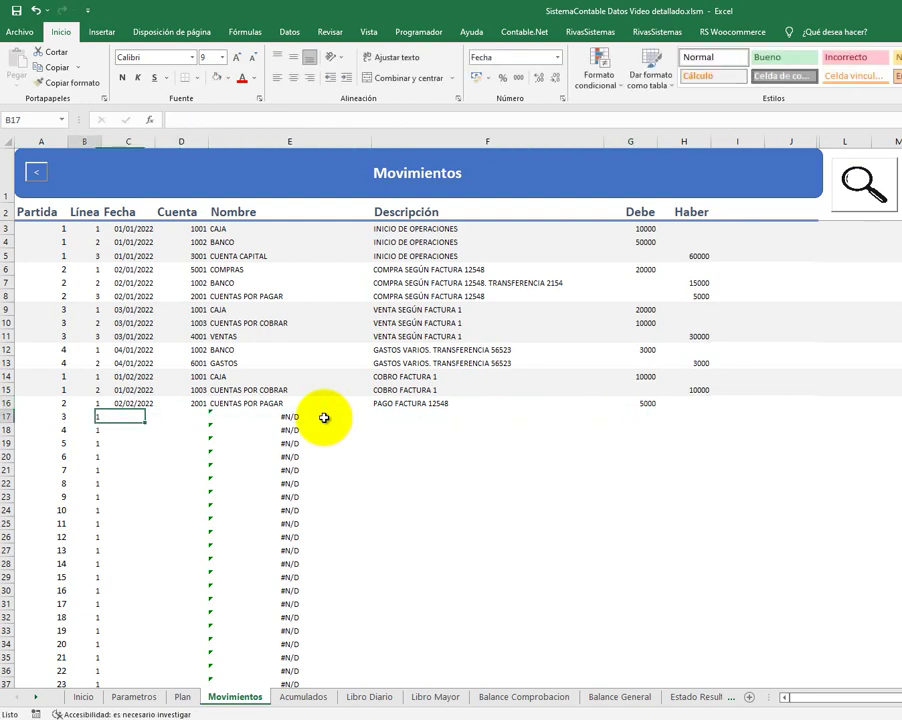
pyautogui.press('Left')
pyautogui.press('F2')
pyautogui.press('Escape')
pyautogui.press('Right')
pyautogui.press('Right')
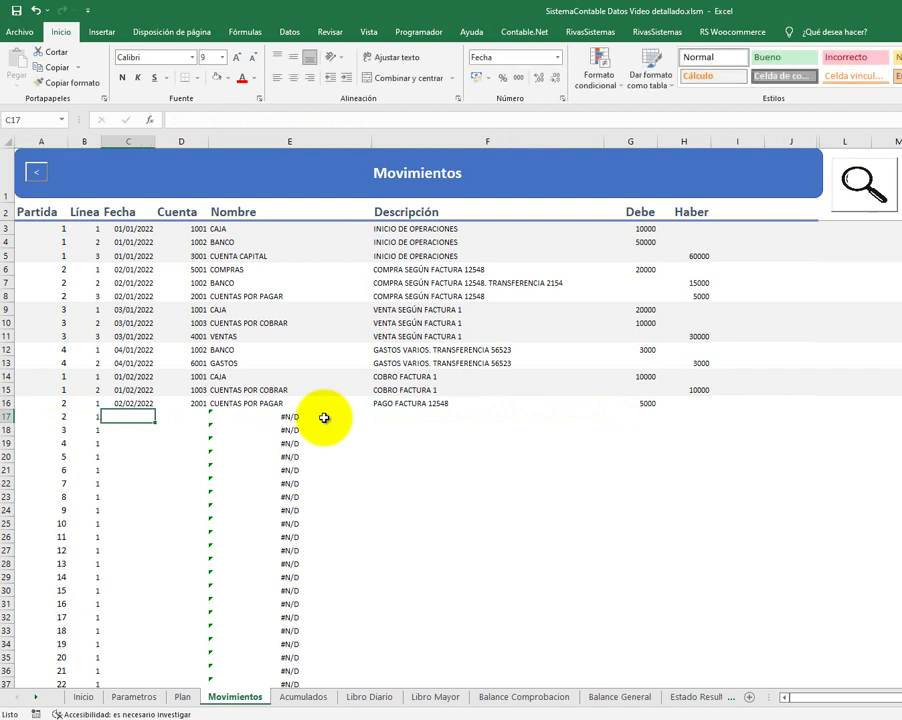
pyautogui.write('02/02/20')
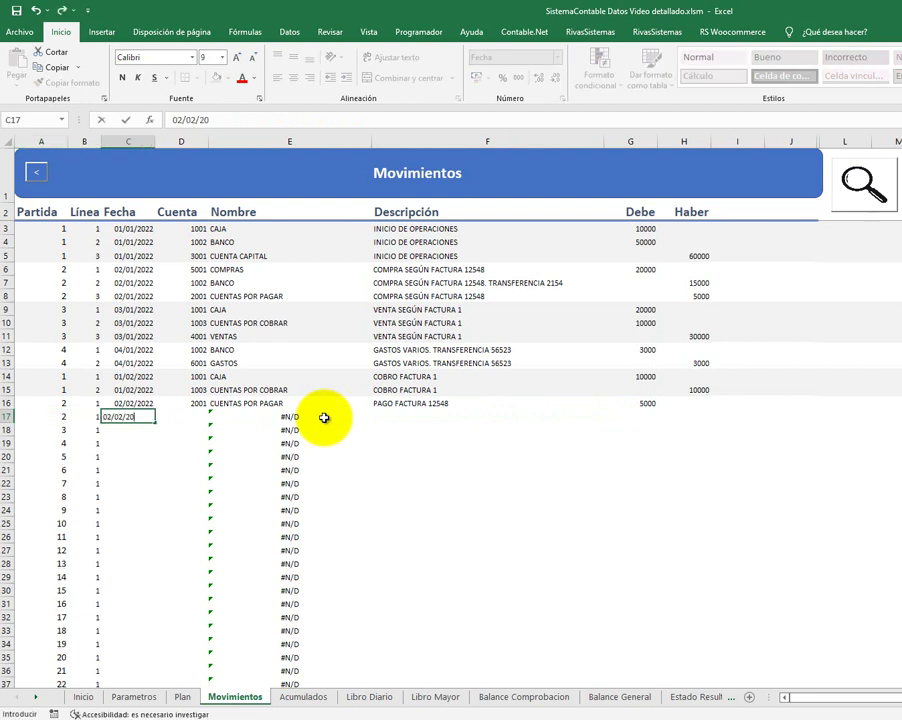
pyautogui.write('22')
pyautogui.press('Right')
pyautogui.press('Right')
pyautogui.press('Left')
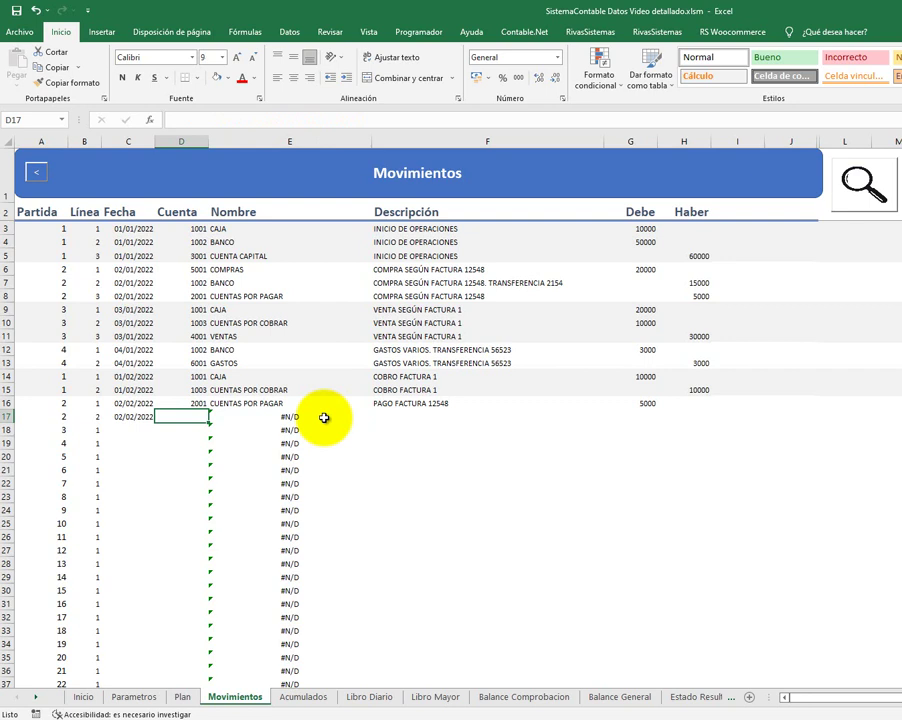
pyautogui.write('1002')
pyautogui.press('Return')
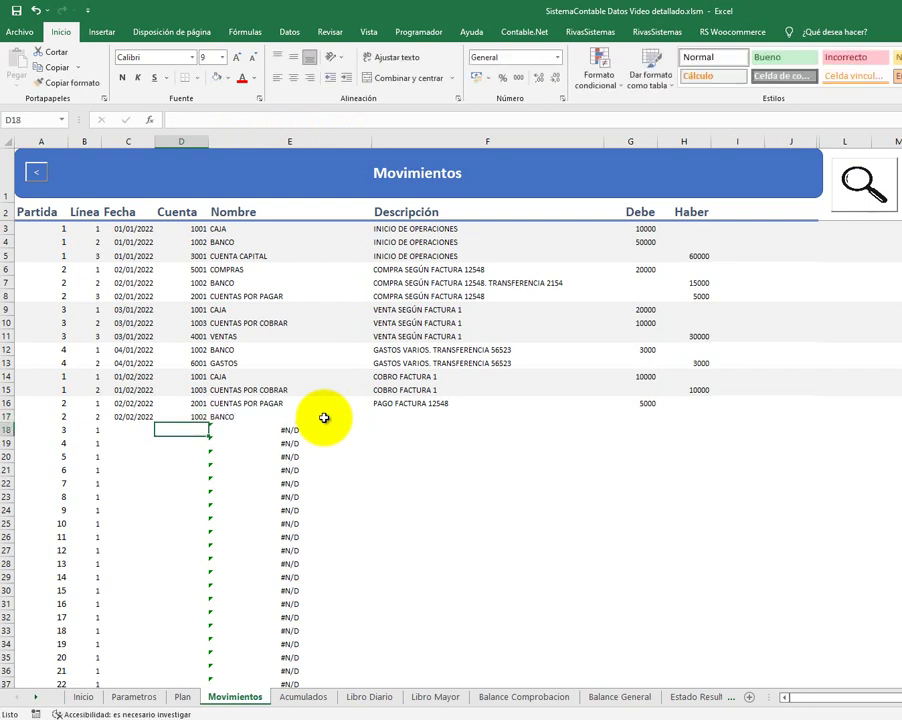
# - Copy the PAGO FACTURA 12548 description into row 17 with a transfer note, credit 5000, and save
pyautogui.click(324, 417)
pyautogui.press('Up')
pyautogui.press('Right')
pyautogui.hotkey('ctrl', 'c')
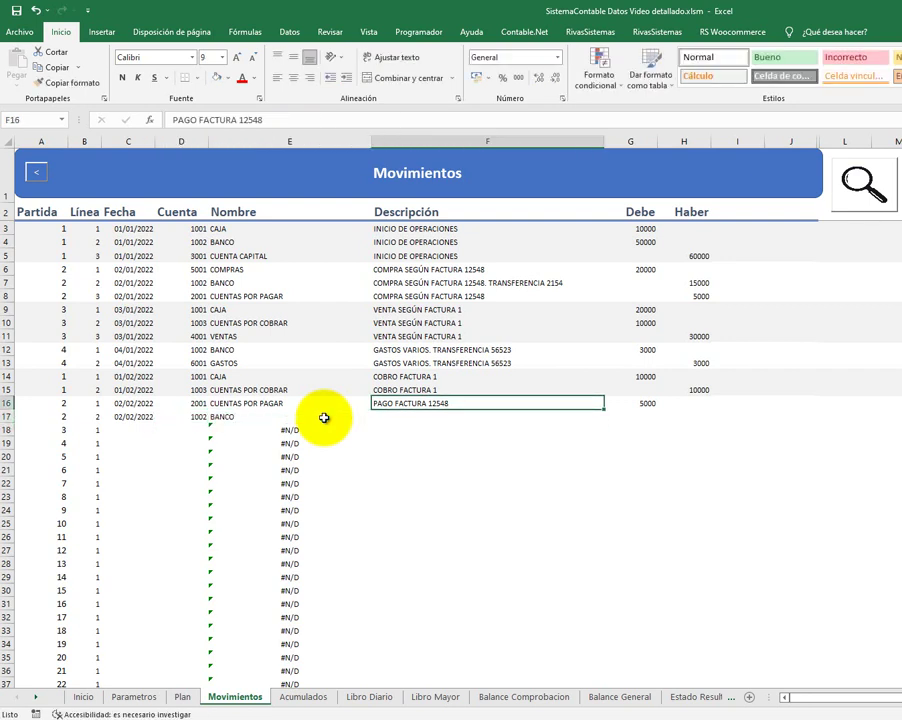
pyautogui.press('Down')
pyautogui.hotkey('ctrl', 'v')
pyautogui.press('Escape')
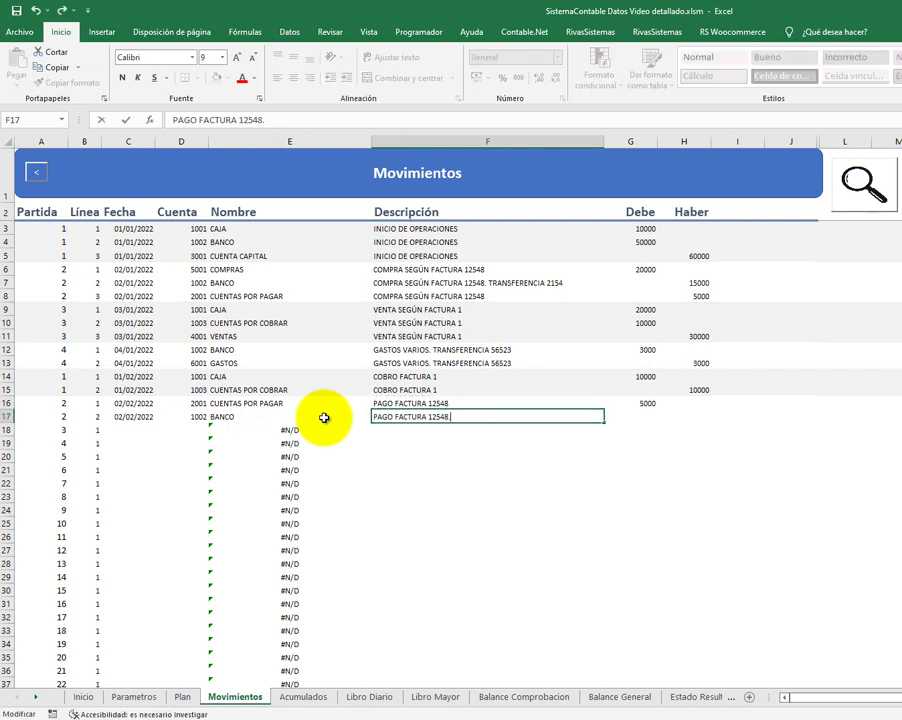
pyautogui.press('F2')
pyautogui.write('. DEPOSITO ')
pyautogui.write('4547')
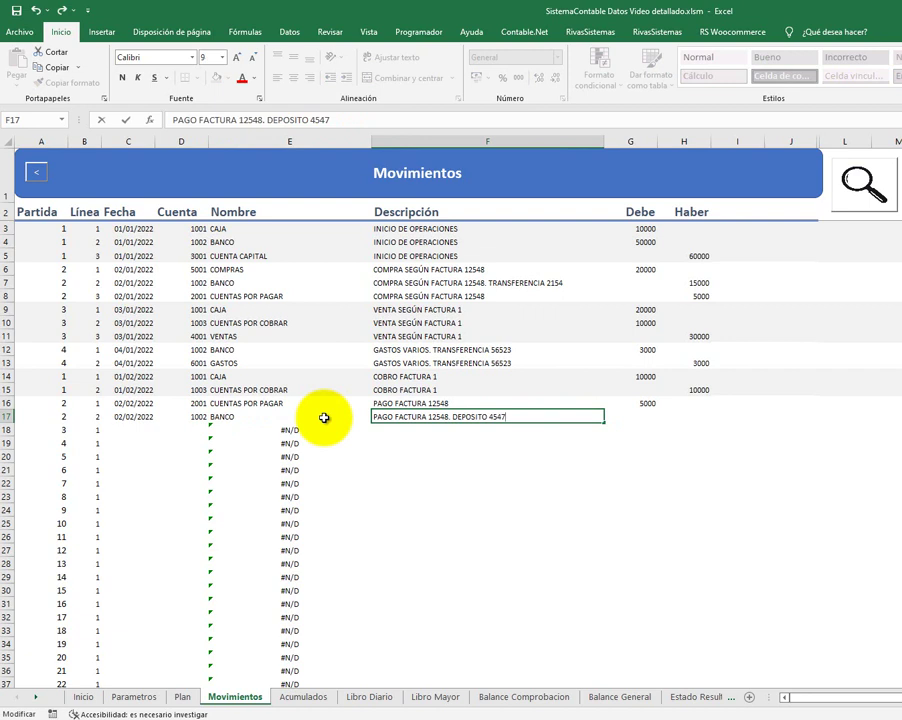
pyautogui.press('BackSpace')
pyautogui.press('BackSpace')
pyautogui.press('BackSpace')
pyautogui.press('BackSpace')
pyautogui.press('BackSpace')
pyautogui.press('BackSpace')
pyautogui.press('BackSpace')
pyautogui.press('BackSpace')
pyautogui.press('BackSpace')
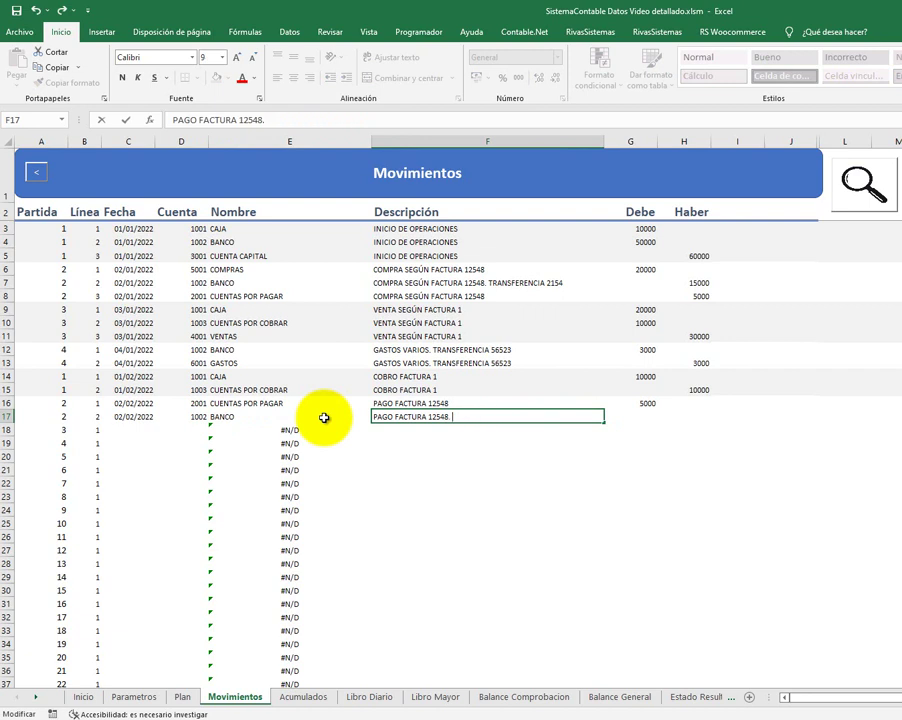
pyautogui.write('TRANSFEWRENCI')
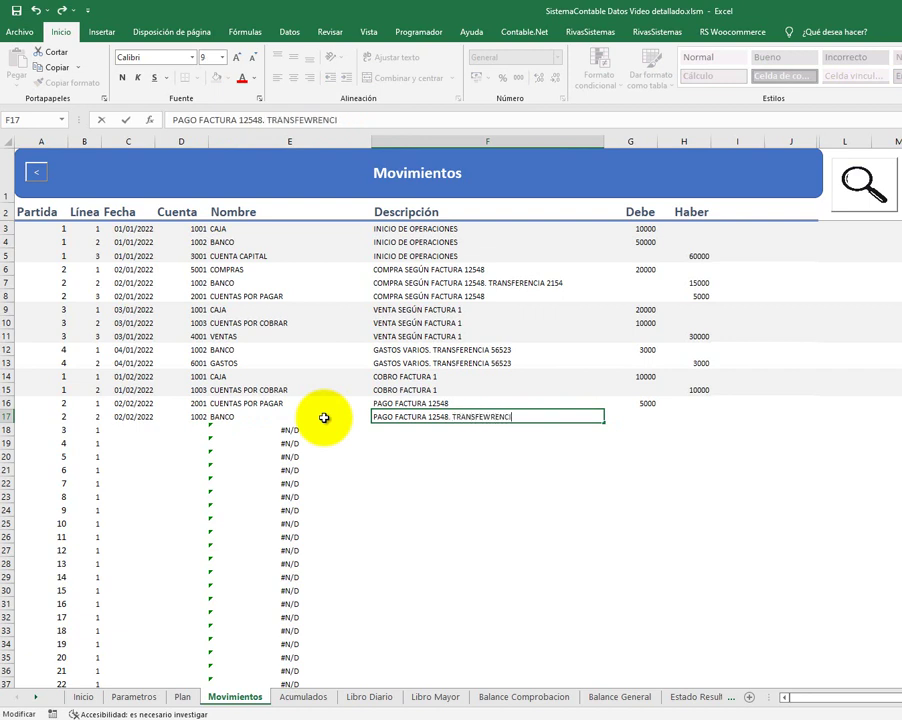
pyautogui.write('A')
pyautogui.press('BackSpace')
pyautogui.press('BackSpace')
pyautogui.press('BackSpace')
pyautogui.press('BackSpace')
pyautogui.press('BackSpace')
pyautogui.press('BackSpace')
pyautogui.write('RENC')
pyautogui.press('Tab')
pyautogui.press('Tab')
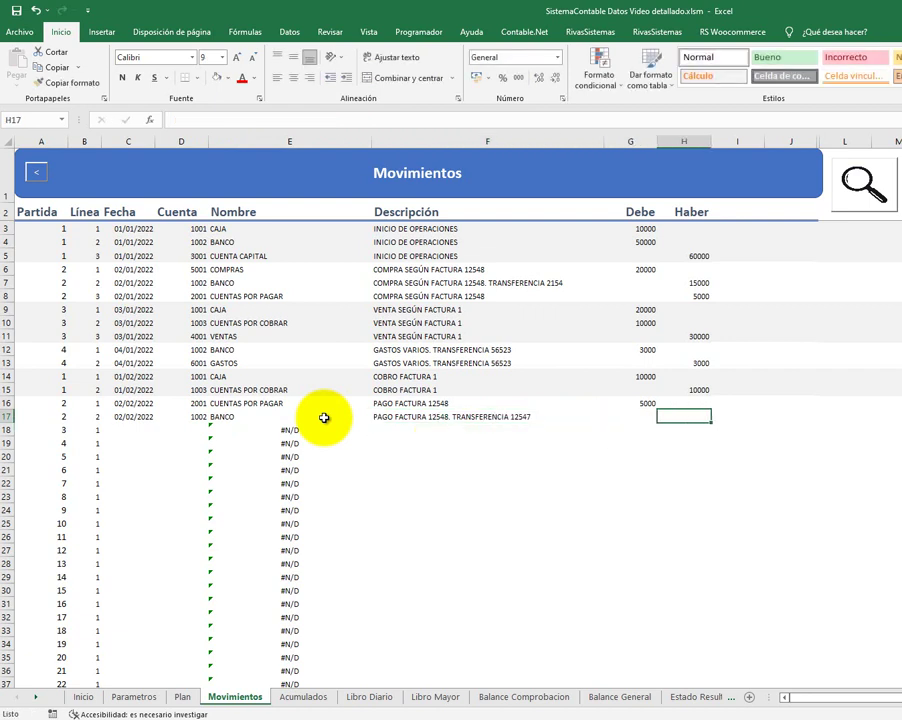
pyautogui.write('5000')
pyautogui.hotkey('ctrl', 'Return')
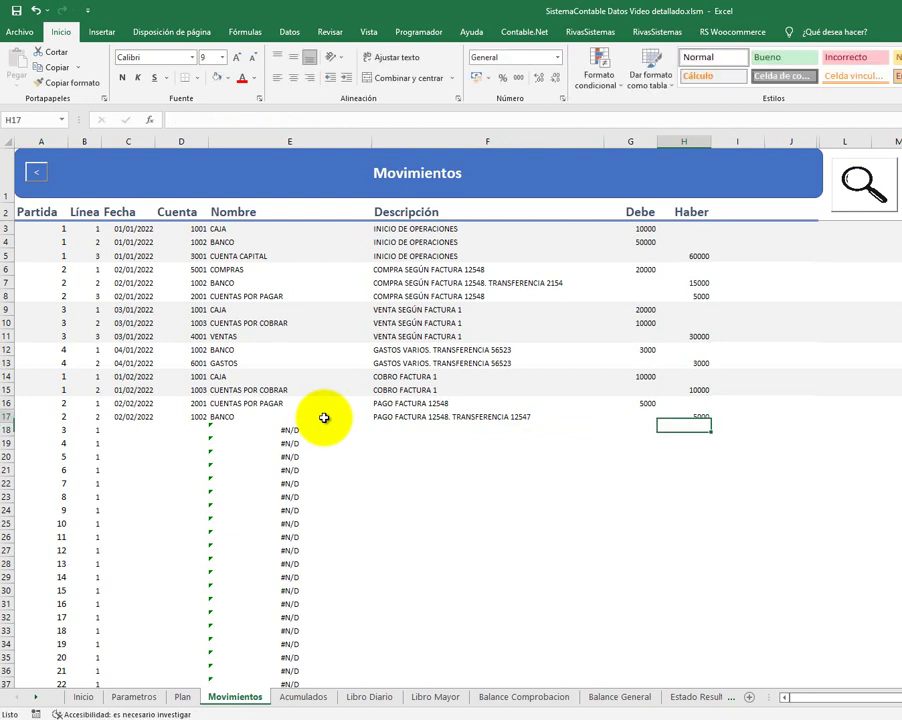
pyautogui.click(16, 11)
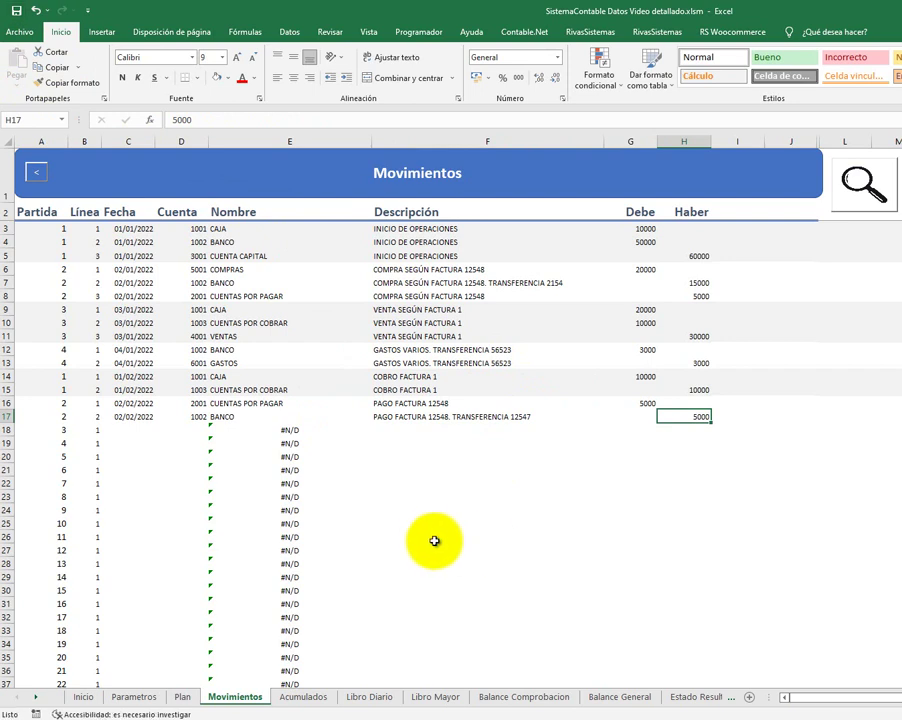
# - Remove the filter on the Acumulados sheet so all account rows show
pyautogui.click(306, 697)
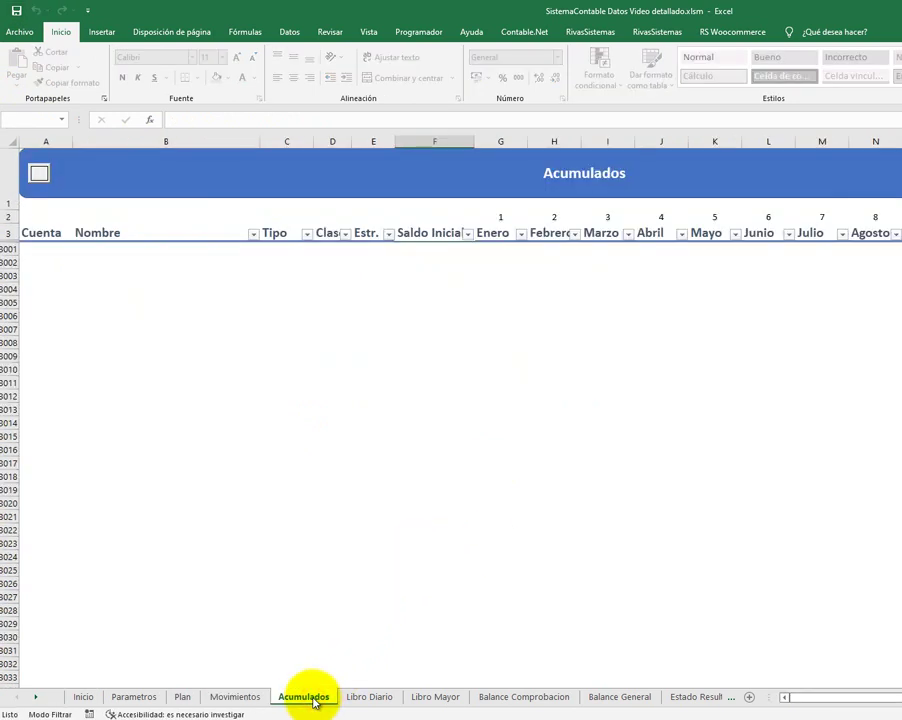
pyautogui.click(217, 403)
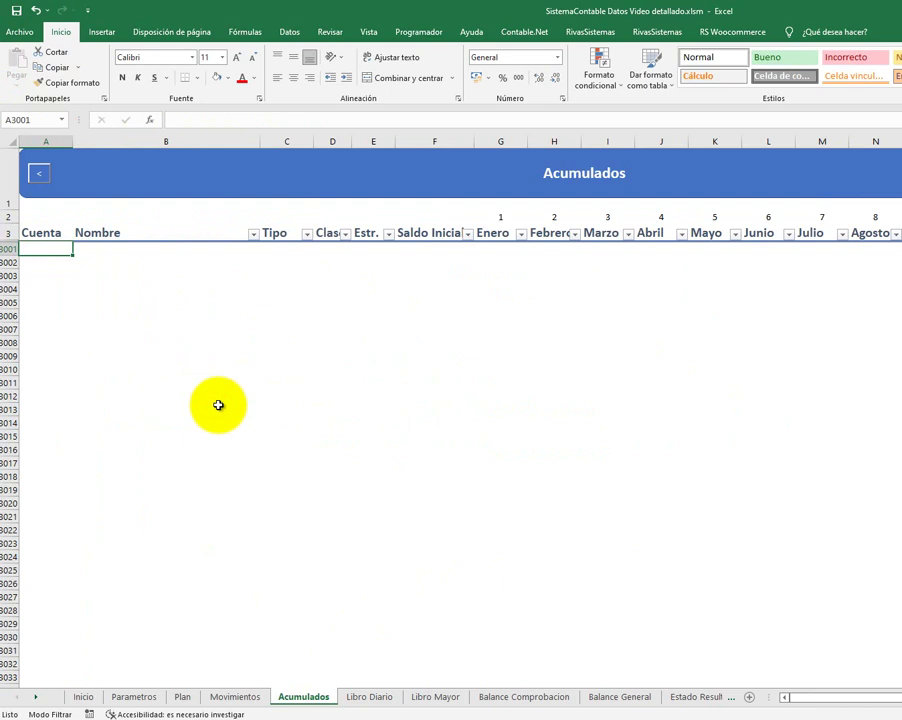
pyautogui.hotkey('ctrl', 'Up')
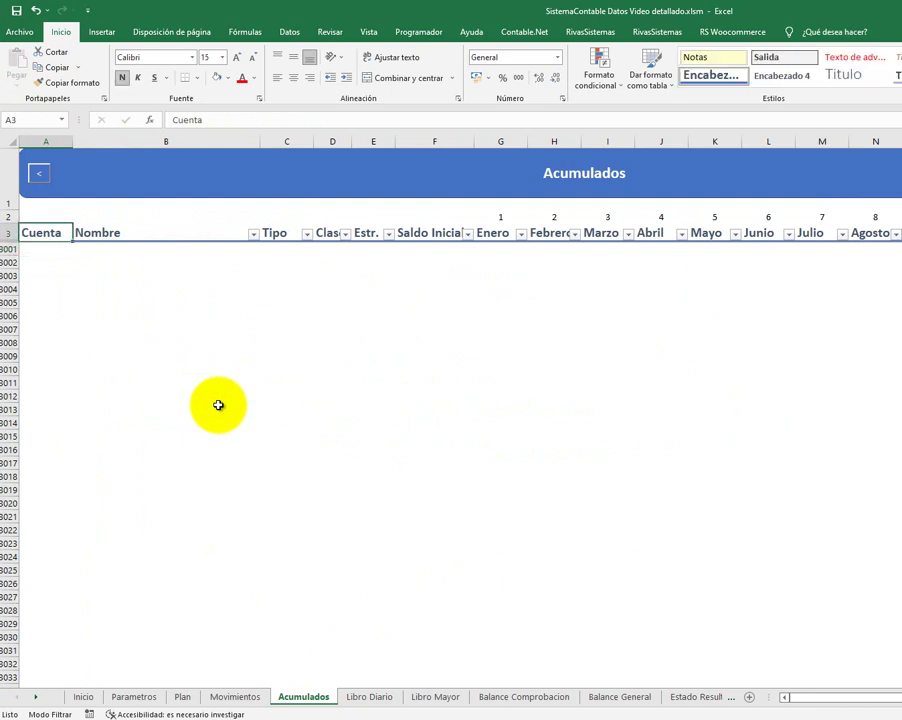
pyautogui.hotkey('ctrl', 'Up')
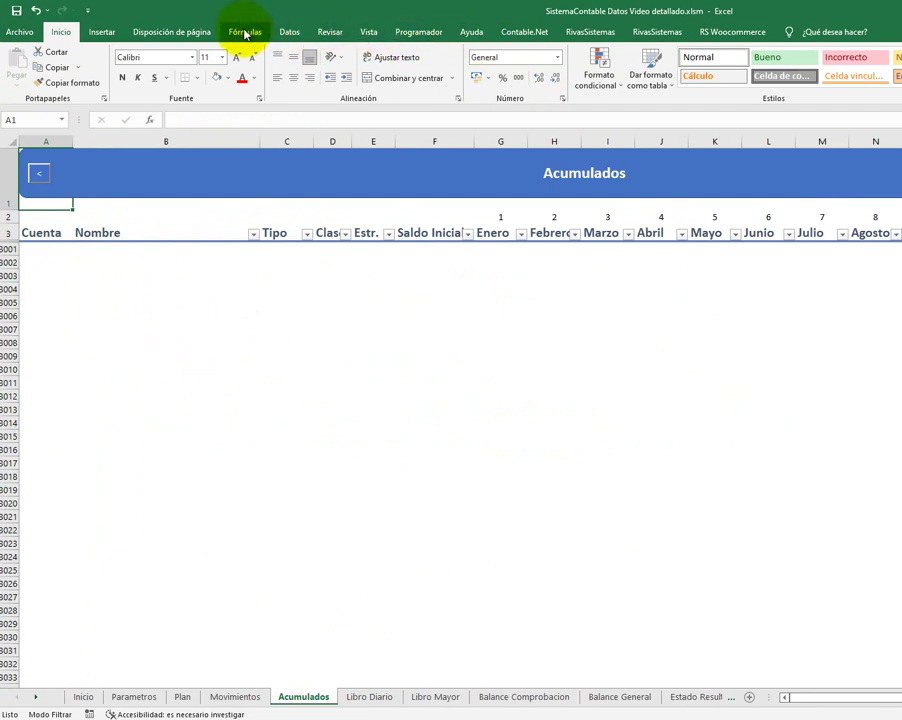
pyautogui.click(289, 31)
pyautogui.click(459, 75)
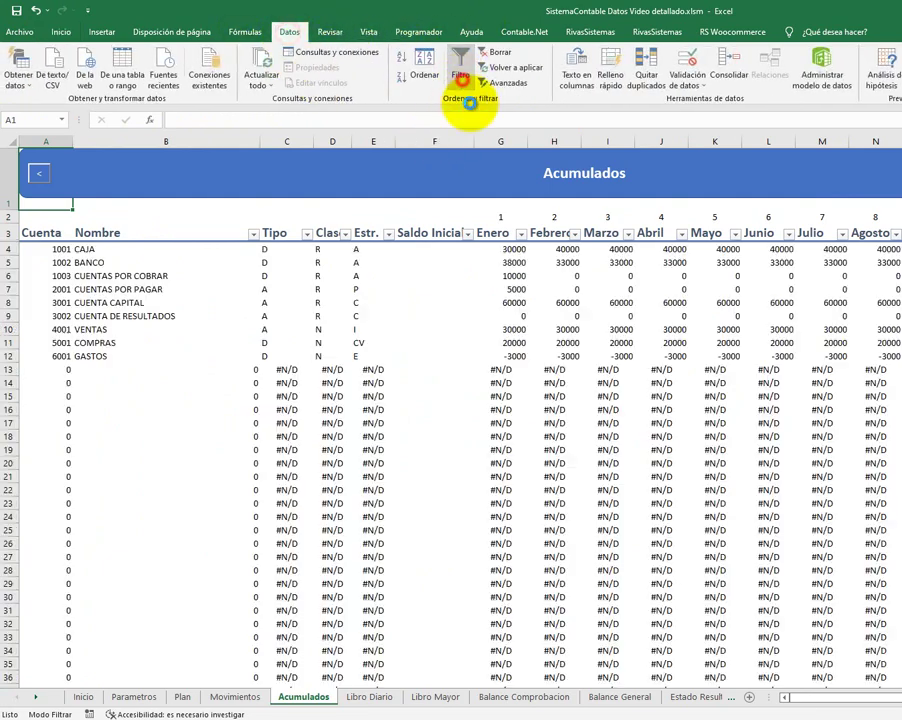
# - Review the CUENTAS POR PAGAR monthly total formulas, then return to Movimientos
pyautogui.click(172, 288)
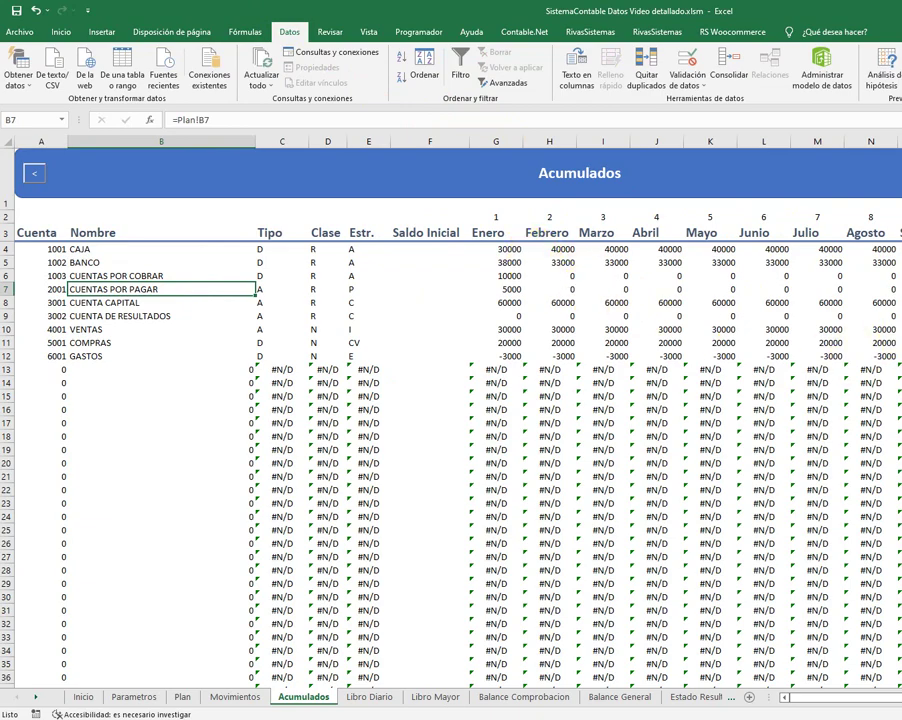
pyautogui.click(899, 289)
pyautogui.press('Right')
pyautogui.press('Right')
pyautogui.press('Right')
pyautogui.press('Right')
pyautogui.press('Right')
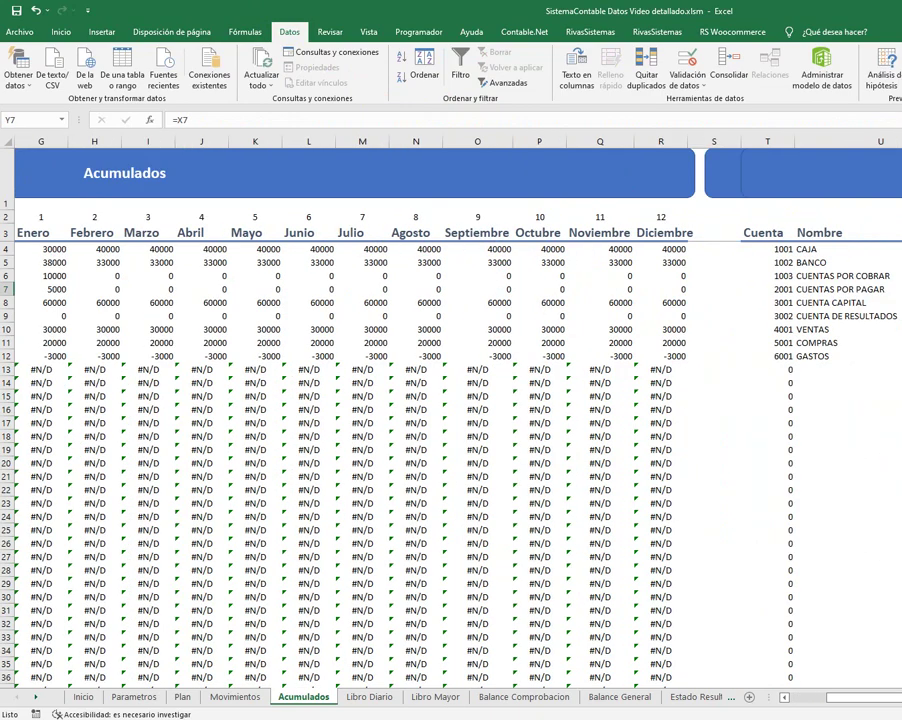
pyautogui.press('Right')
pyautogui.press('Right')
pyautogui.press('Right')
pyautogui.press('Right')
pyautogui.press('Right')
pyautogui.press('Right')
pyautogui.press('Right')
pyautogui.press('Right')
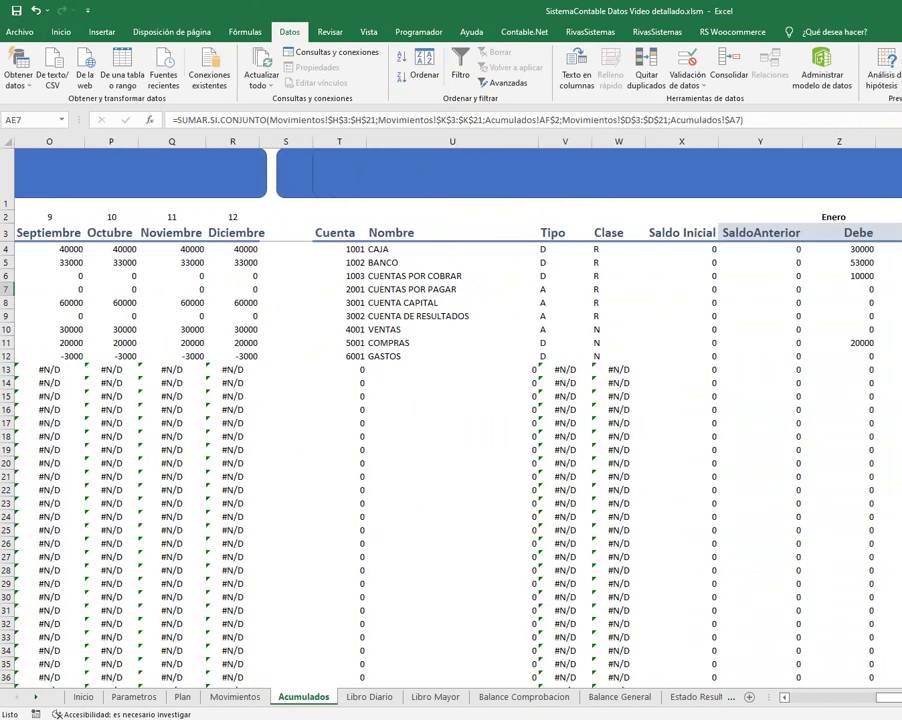
pyautogui.press('Right')
pyautogui.press('Up')
pyautogui.press('Up')
pyautogui.press('Up')
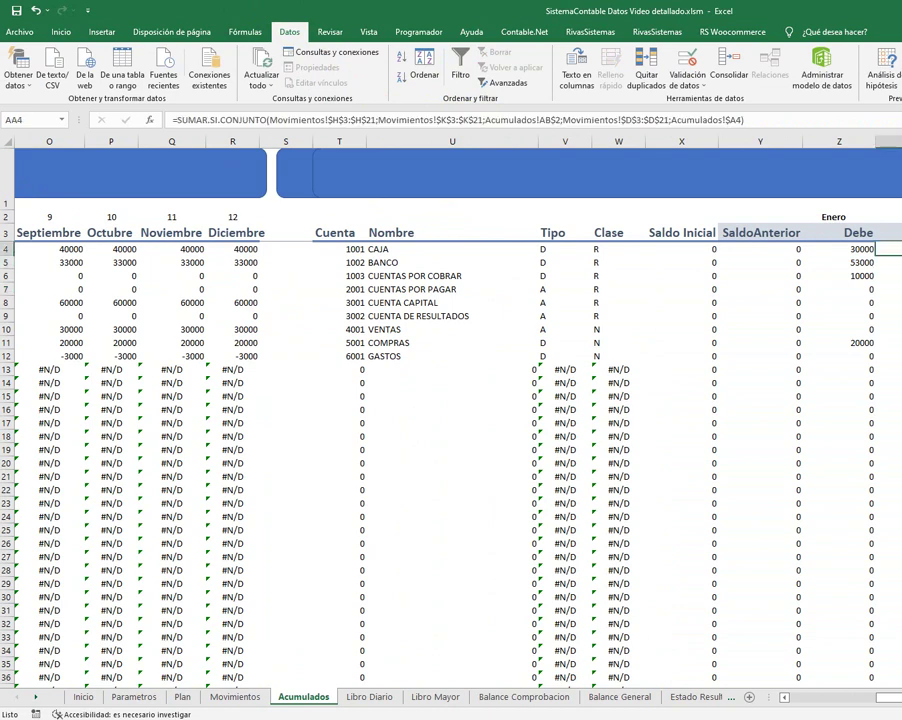
pyautogui.press('Home')
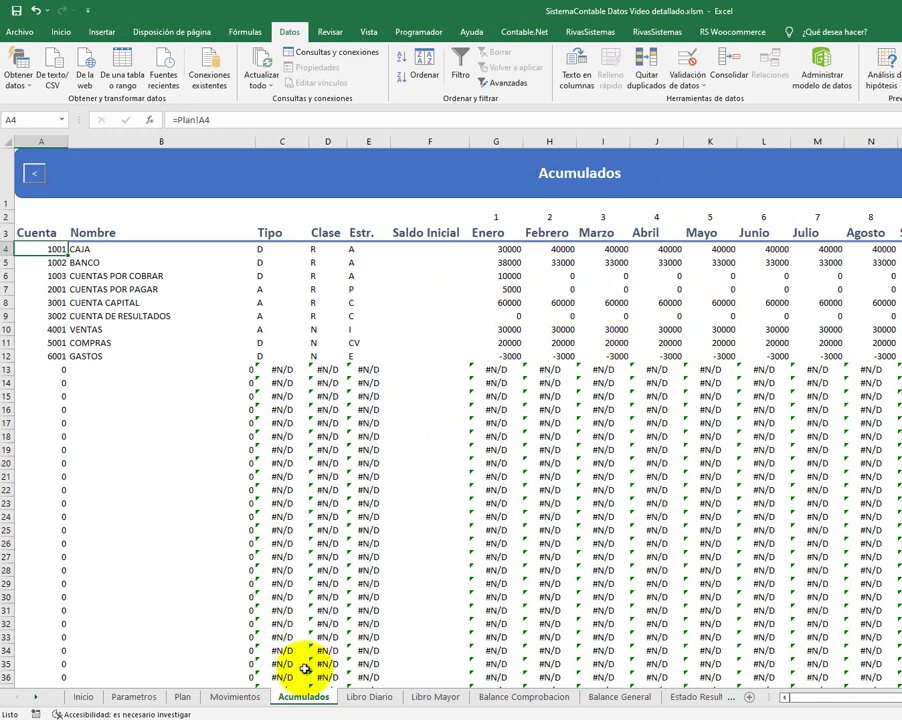
pyautogui.click(236, 697)
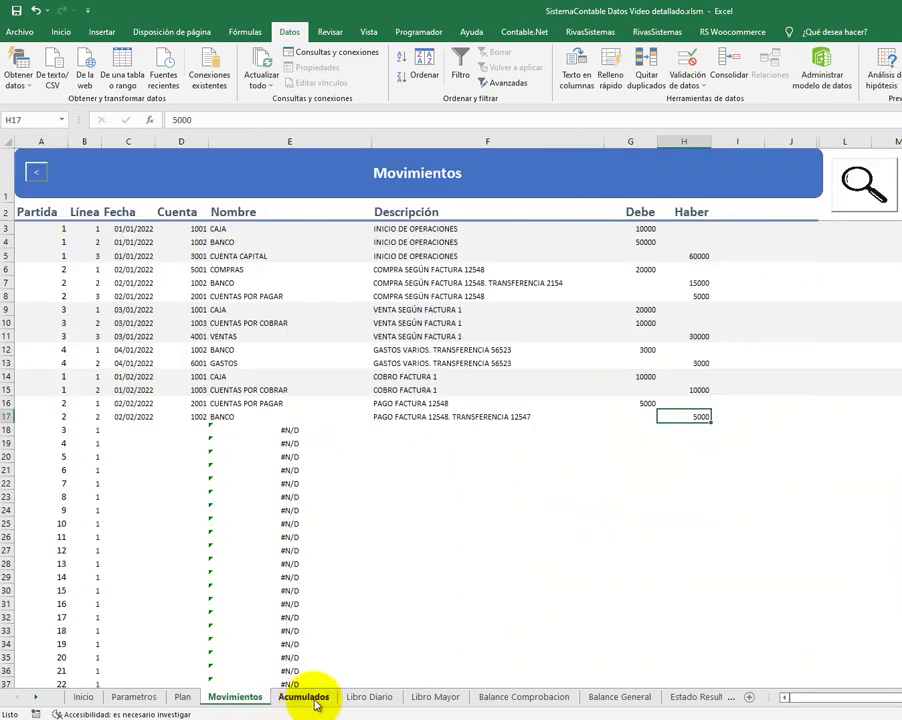
# - Generate the Libro Diario journal for Enero via Mostrar, then go to Libro Mayor
pyautogui.click(370, 697)
pyautogui.click(508, 250)
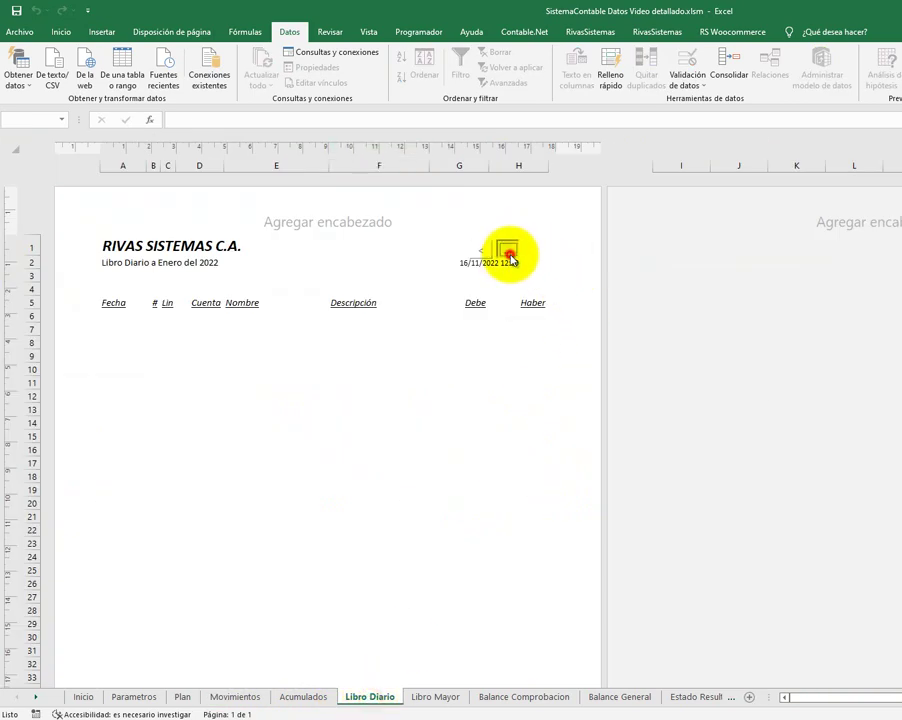
pyautogui.click(665, 368)
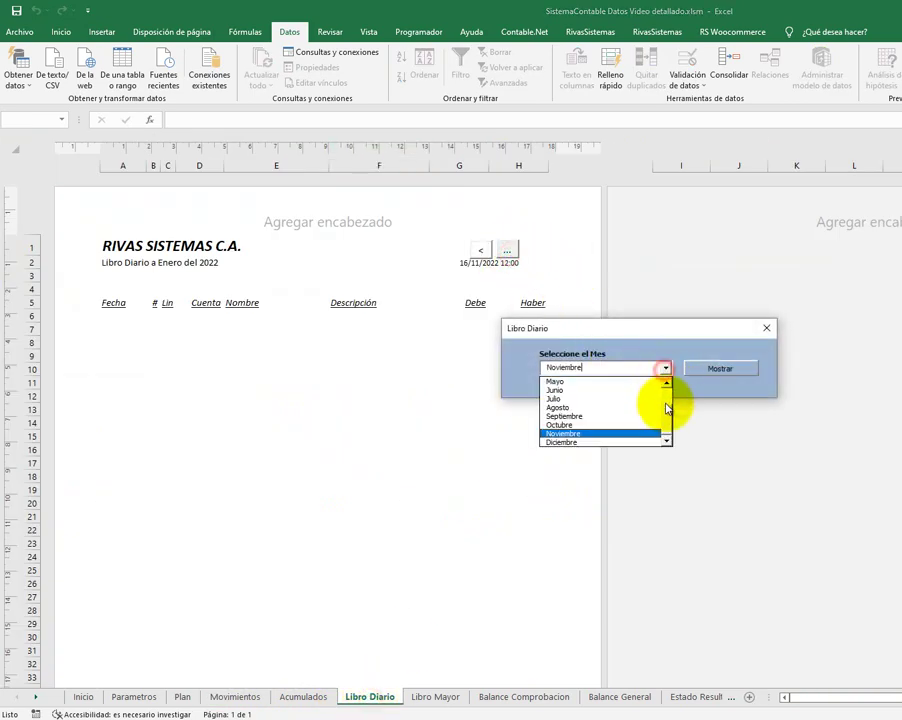
pyautogui.moveTo(665, 432); pyautogui.dragTo(669, 383)
pyautogui.click(592, 381)
pyautogui.click(724, 369)
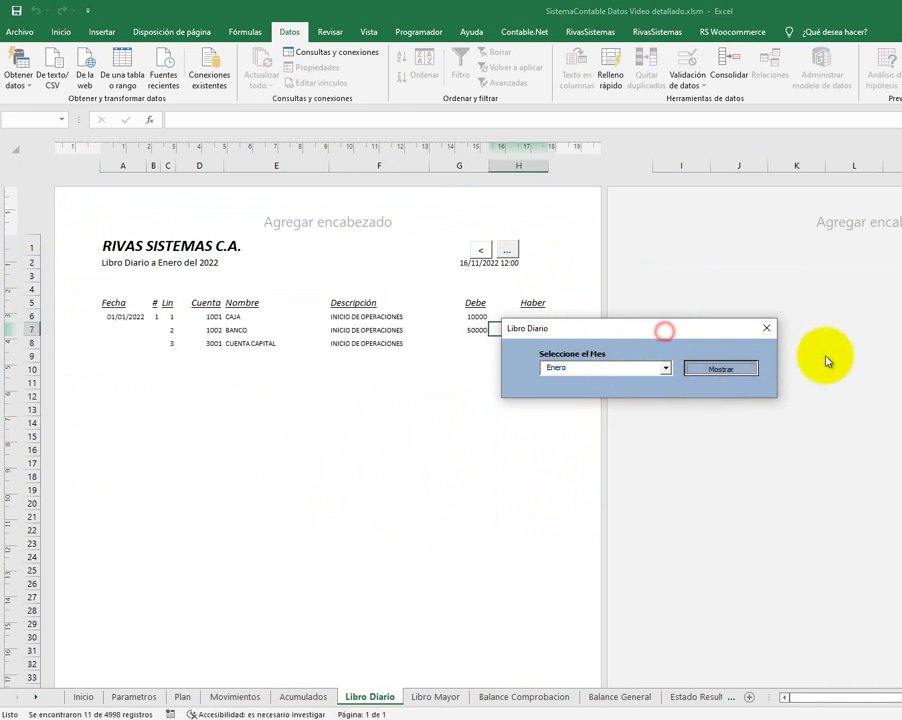
pyautogui.moveTo(665, 336); pyautogui.dragTo(825, 355)
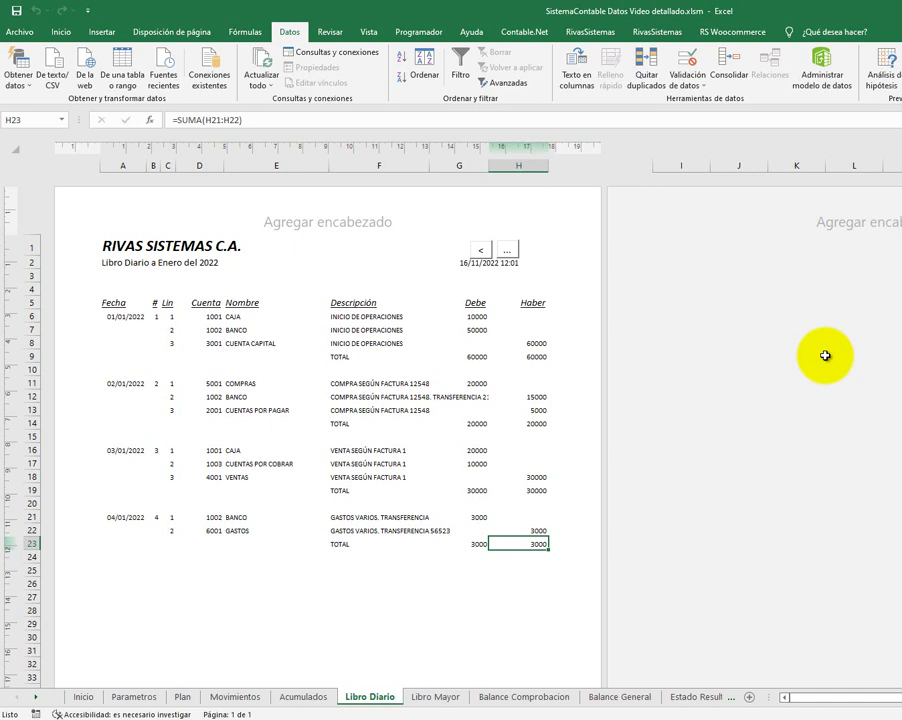
pyautogui.click(459, 701)
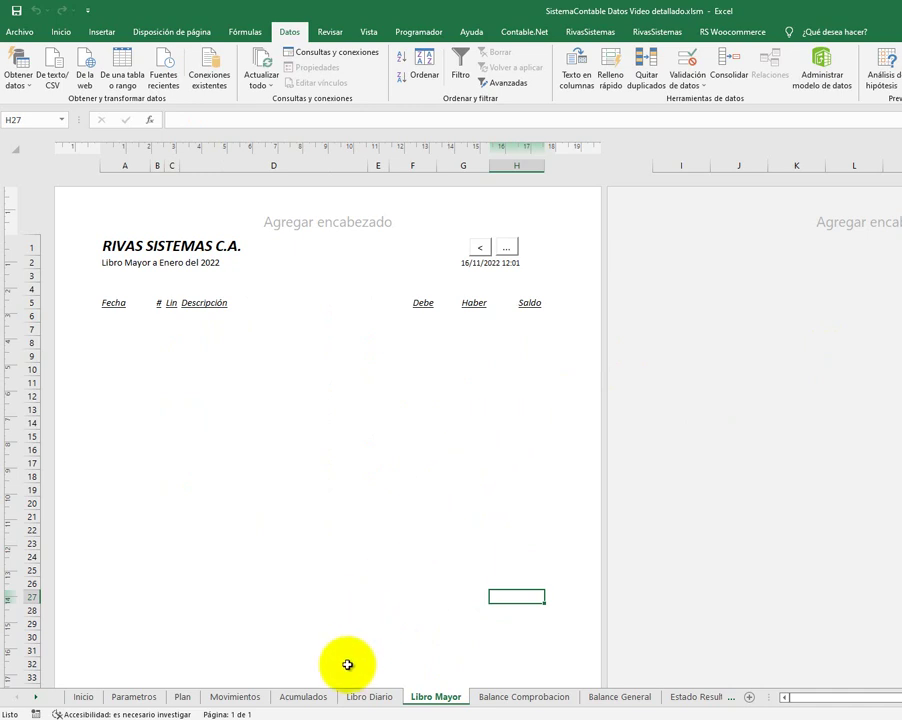
# - Close the Libro Mayor month picker and go back to Libro Diario
pyautogui.click(507, 249)
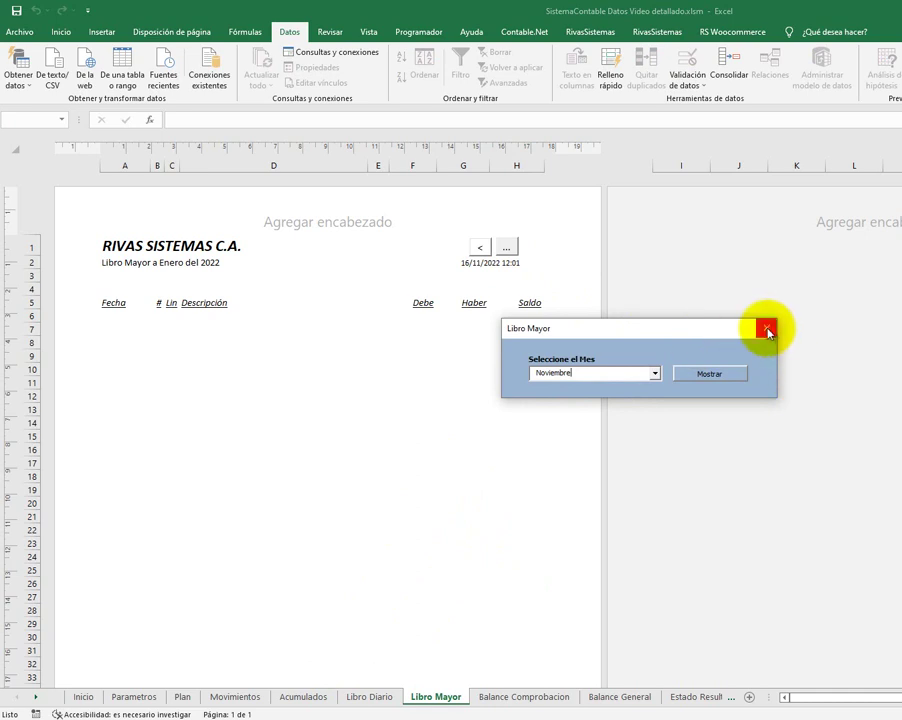
pyautogui.click(764, 328)
pyautogui.click(385, 694)
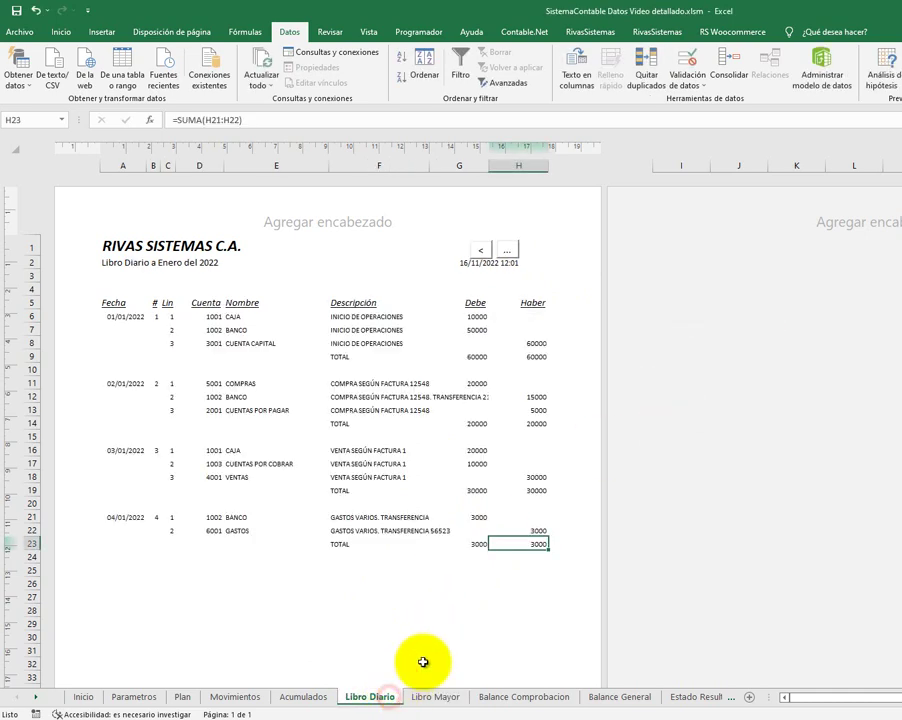
# - Regenerate the Libro Diario journal for Febrero, showing both 10000 and 5000 entries
pyautogui.click(508, 250)
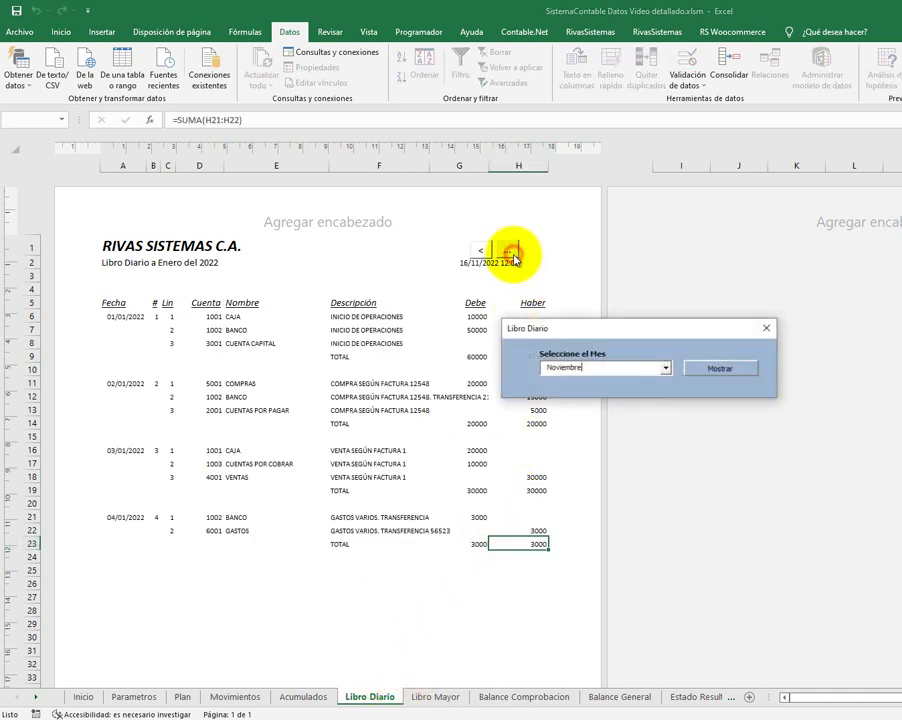
pyautogui.click(666, 368)
pyautogui.scroll(3, 640, 400)
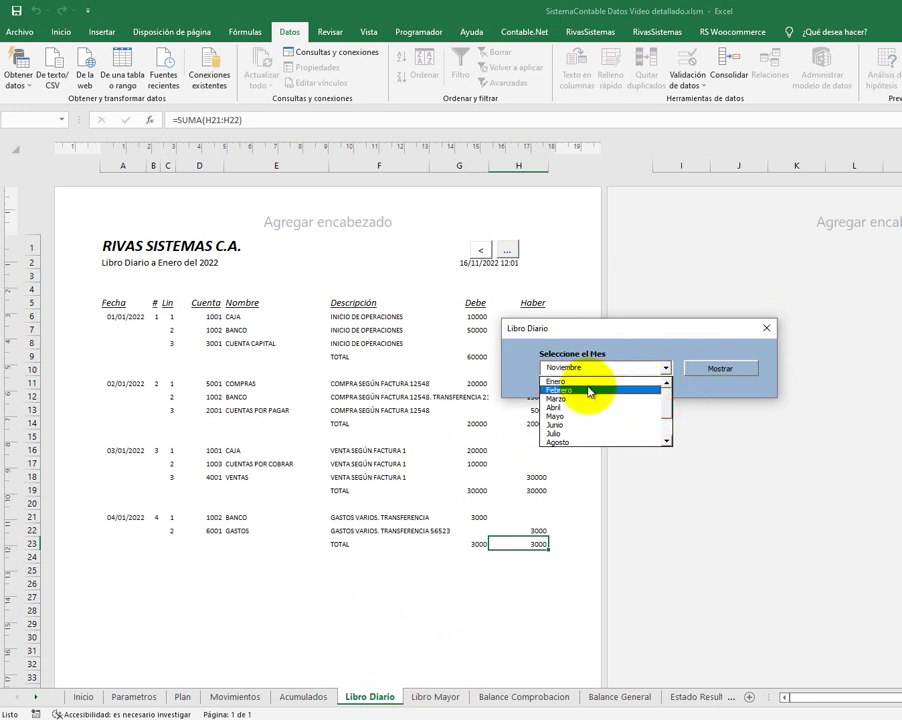
pyautogui.click(605, 390)
pyautogui.click(711, 373)
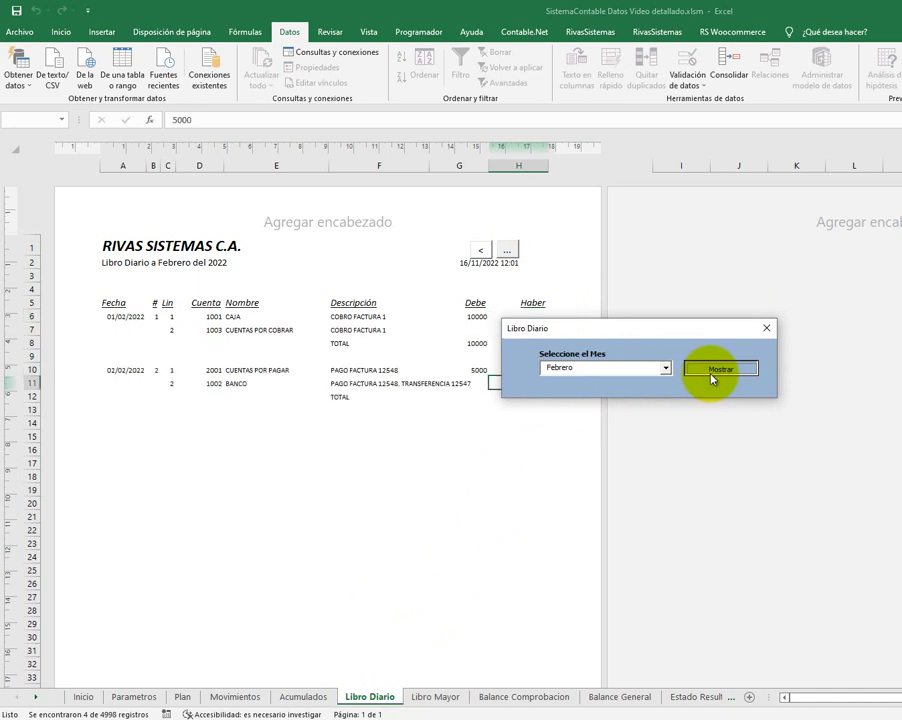
pyautogui.click(678, 333)
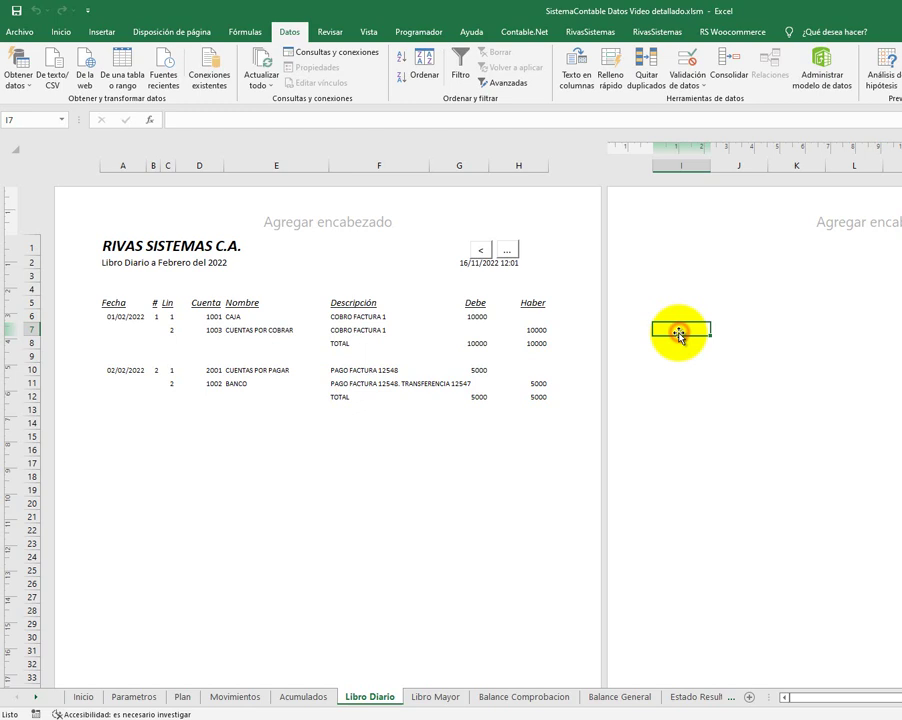
pyautogui.click(410, 439)
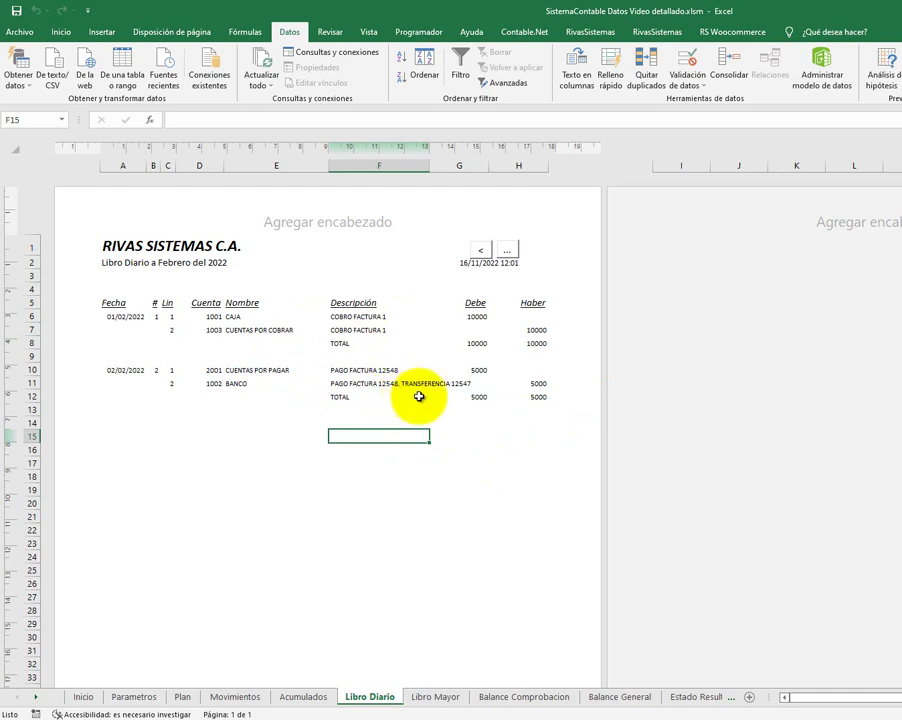
# - Generate the Libro Mayor ledger for Enero via Mostrar
pyautogui.click(430, 695)
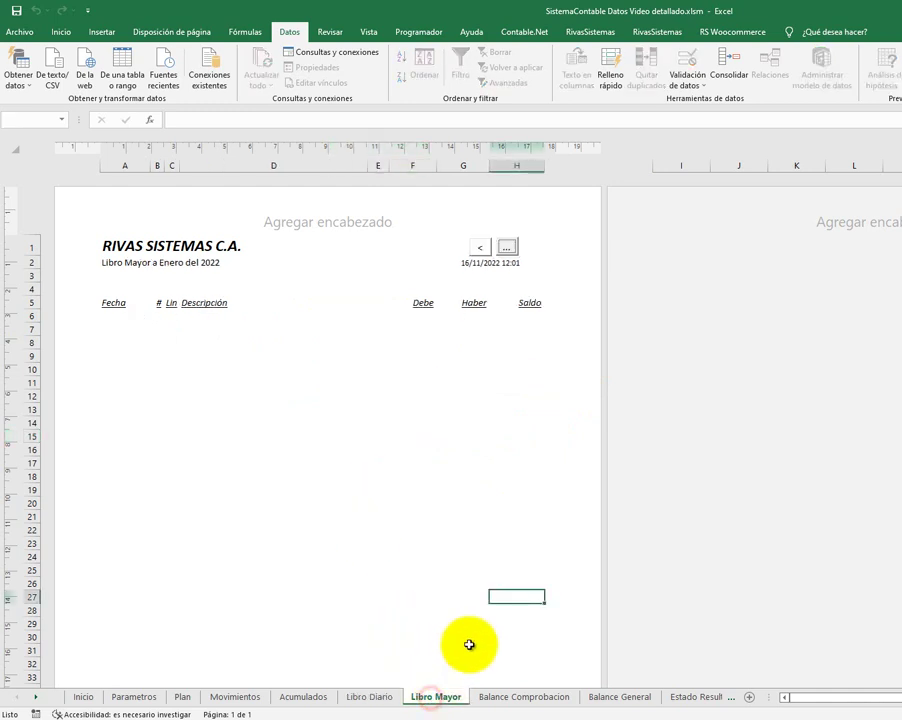
pyautogui.click(512, 252)
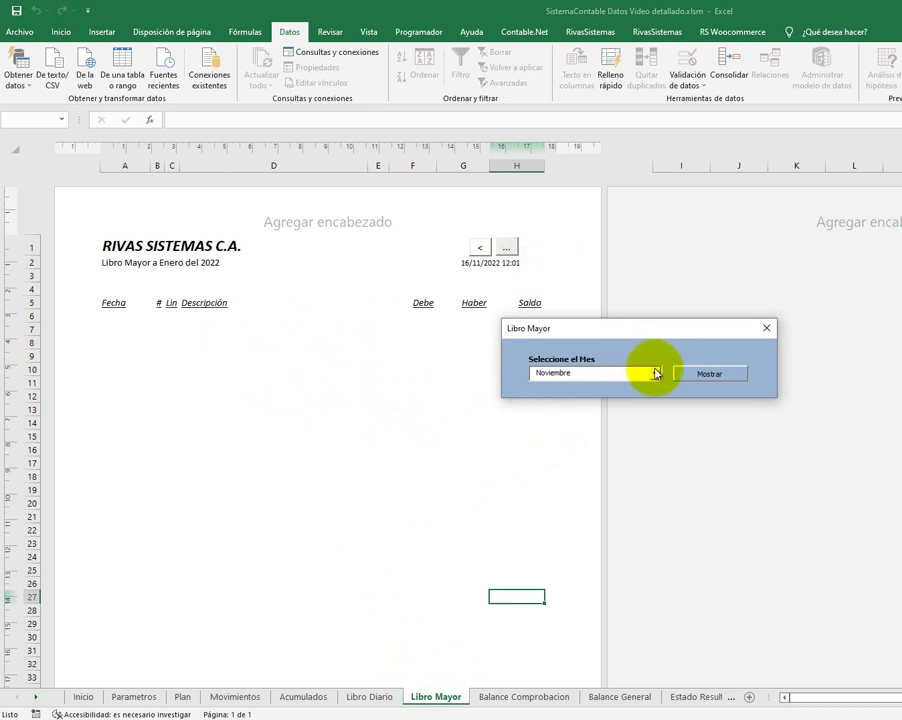
pyautogui.click(655, 372)
pyautogui.moveTo(658, 412); pyautogui.dragTo(626, 395)
pyautogui.click(600, 386)
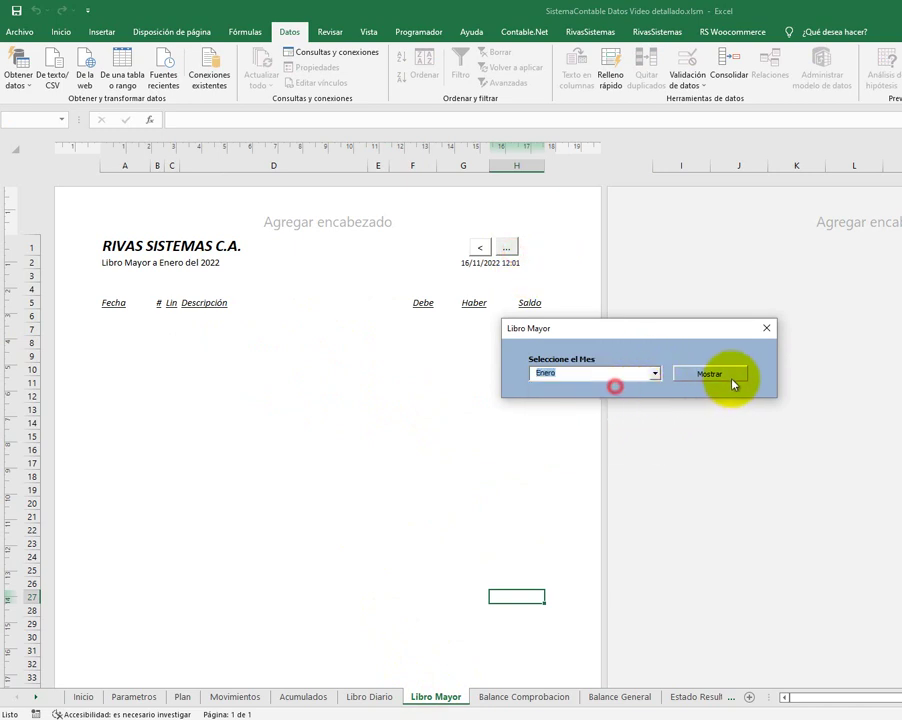
pyautogui.click(712, 374)
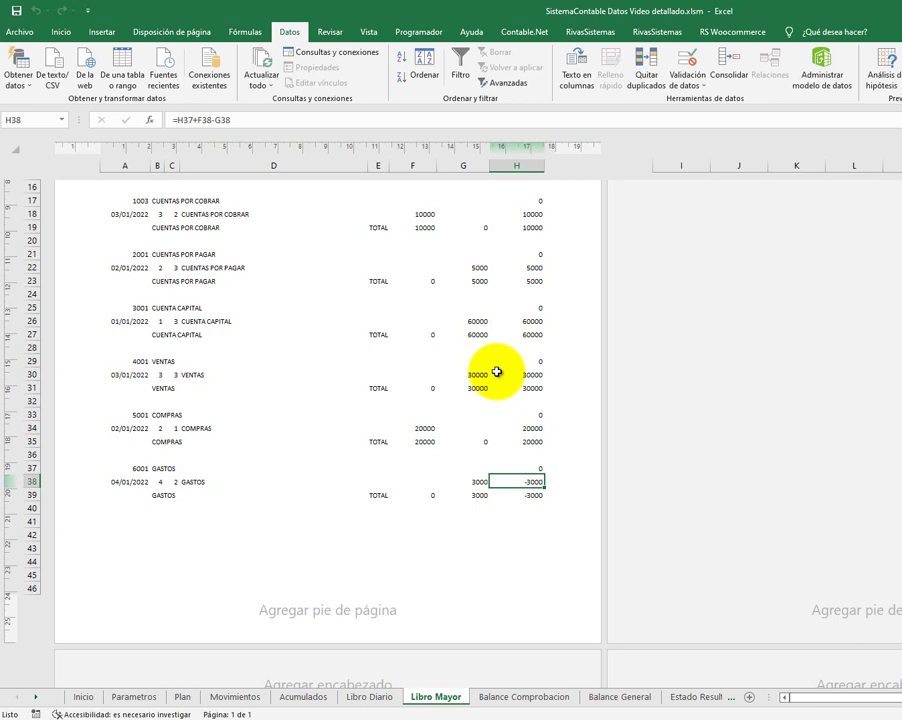
# - Check the VENTAS balance and the 3000 GASTOS amount in the ledger
pyautogui.click(497, 372)
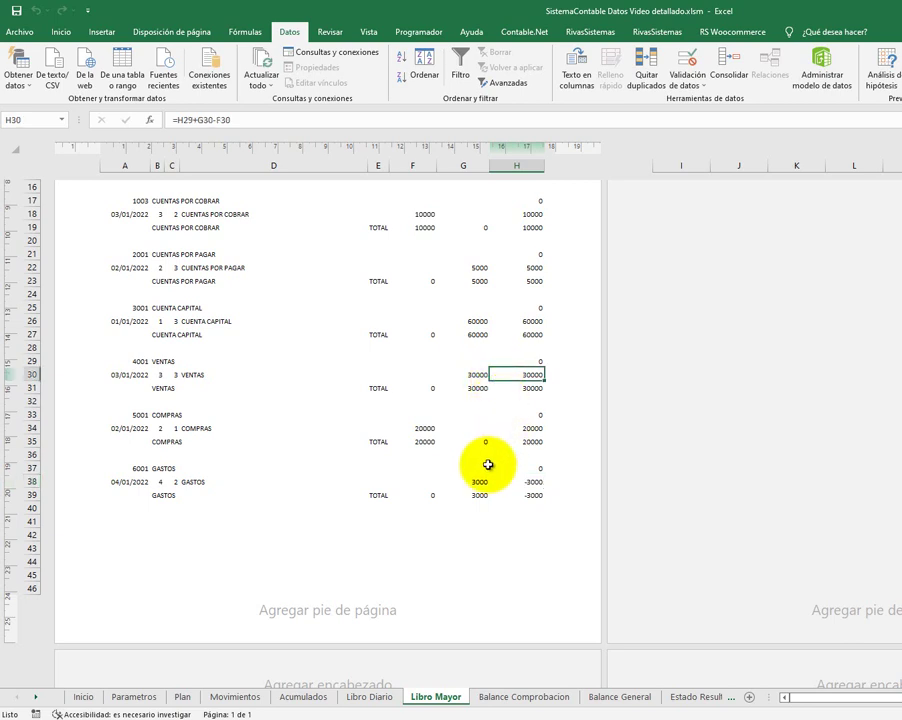
pyautogui.click(191, 483)
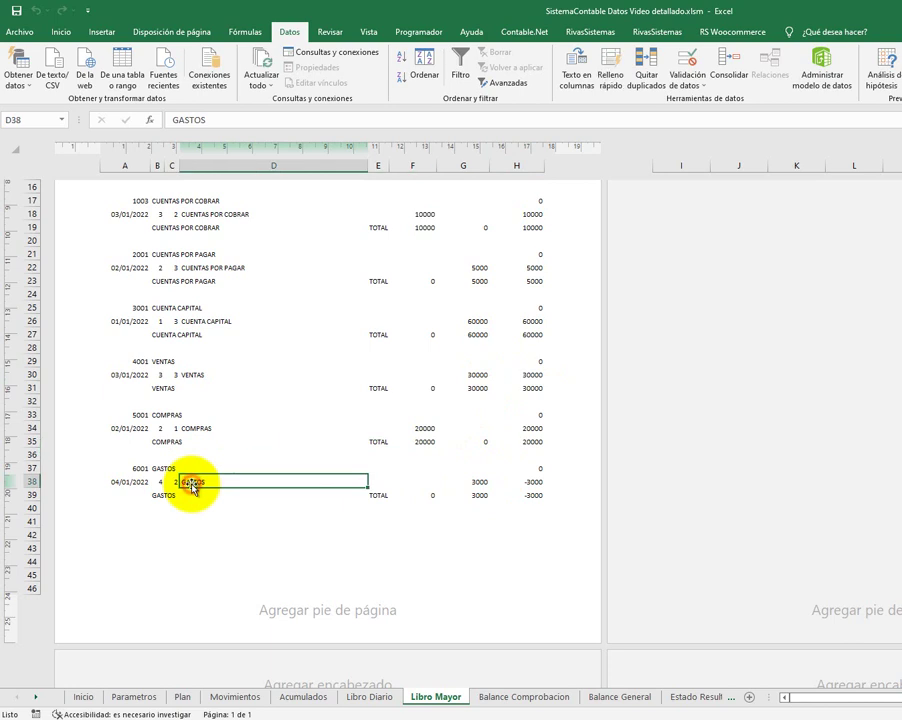
pyautogui.click(474, 484)
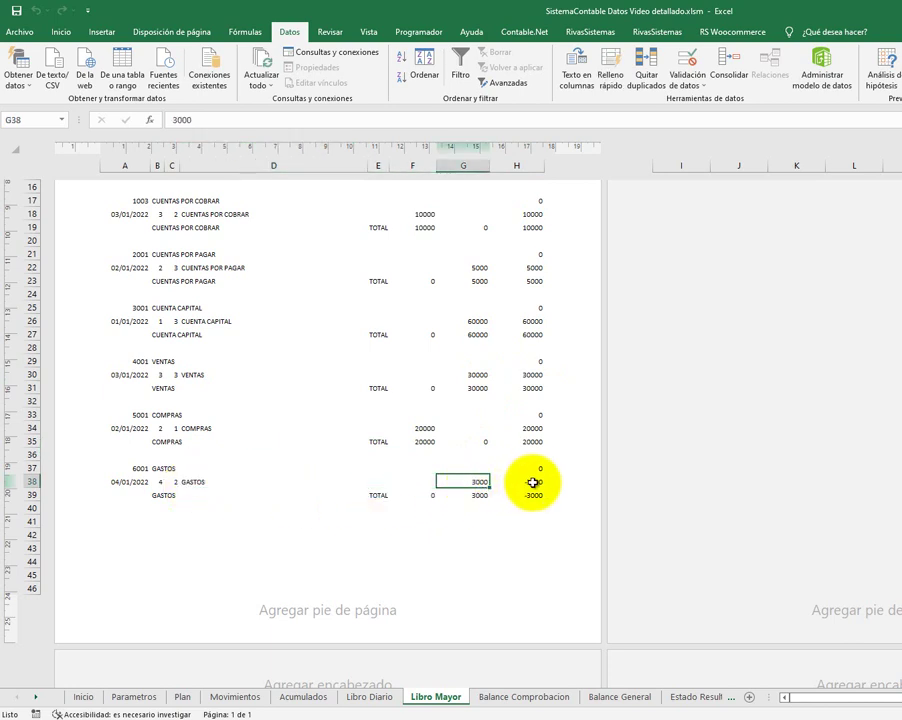
# - In Movimientos, enter 3000 as the GASTOS debit in G13 for entry 4
pyautogui.click(229, 695)
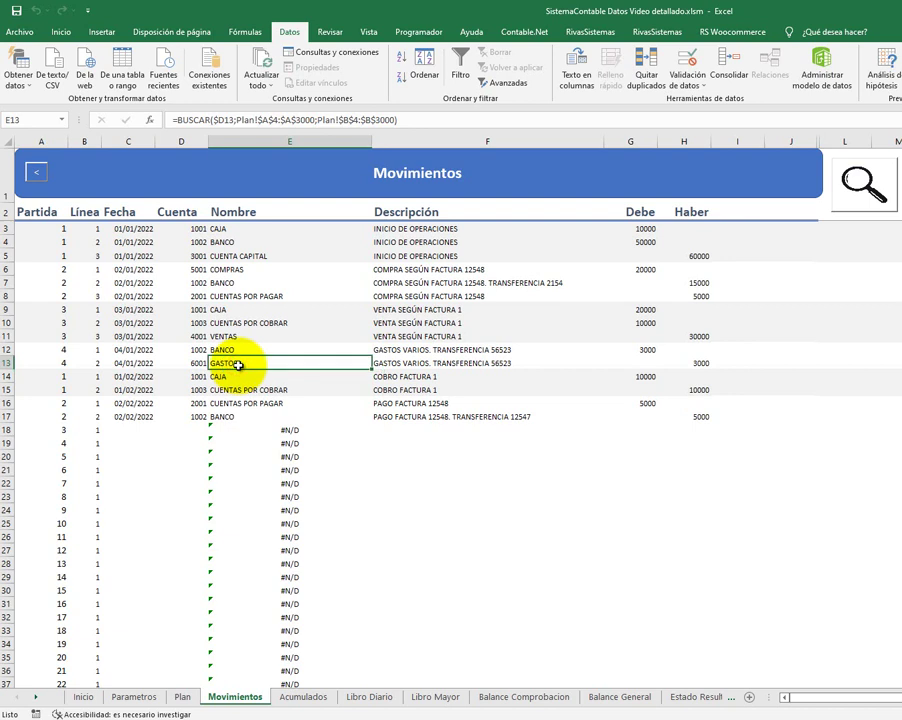
pyautogui.press('Up')
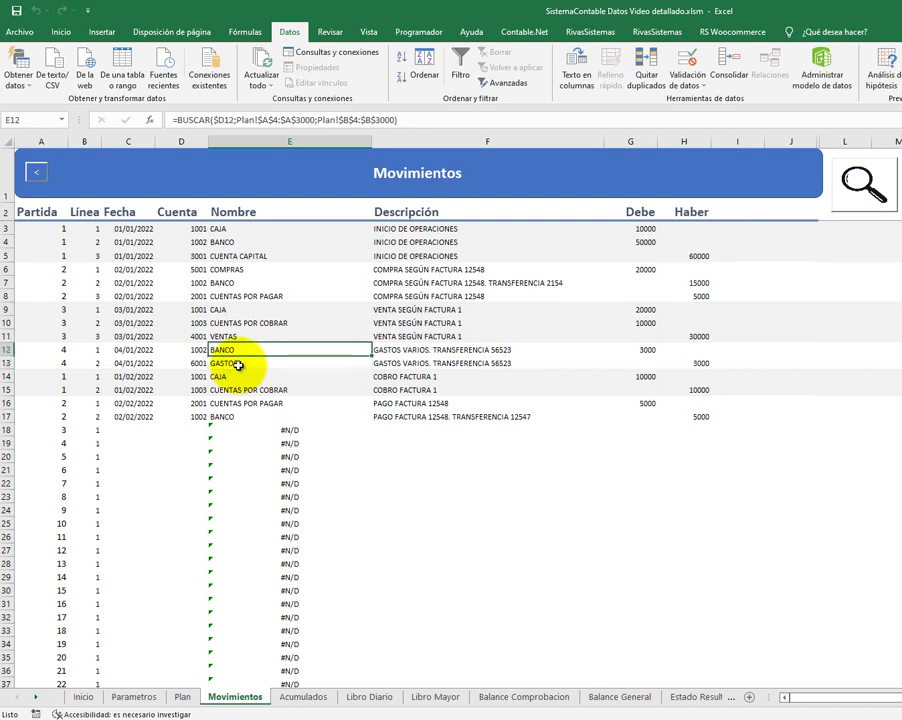
pyautogui.press('Right')
pyautogui.press('Right')
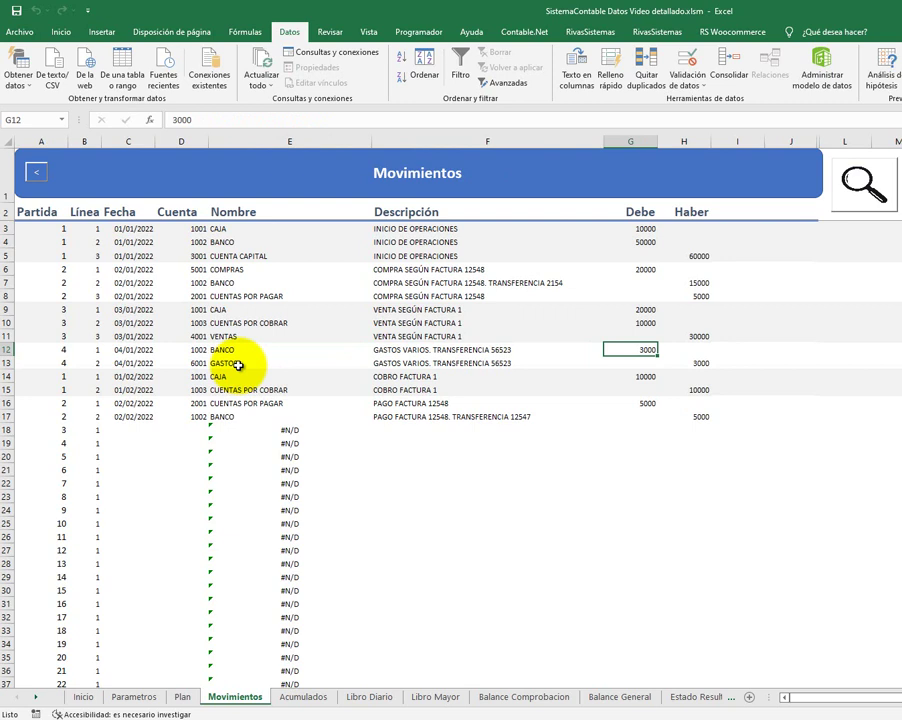
pyautogui.press('Down')
pyautogui.write('30')
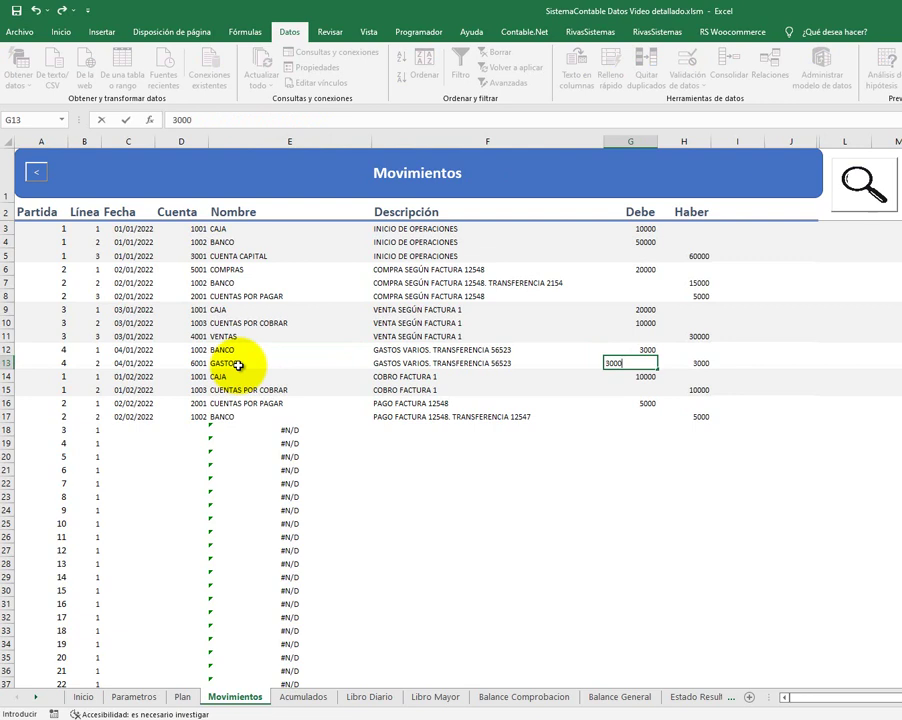
pyautogui.press('Return')
# - Clear the BANCO debit, record 3000 as its credit, and remove the wrong GASTOS credit
pyautogui.press('Up')
pyautogui.press('Up')
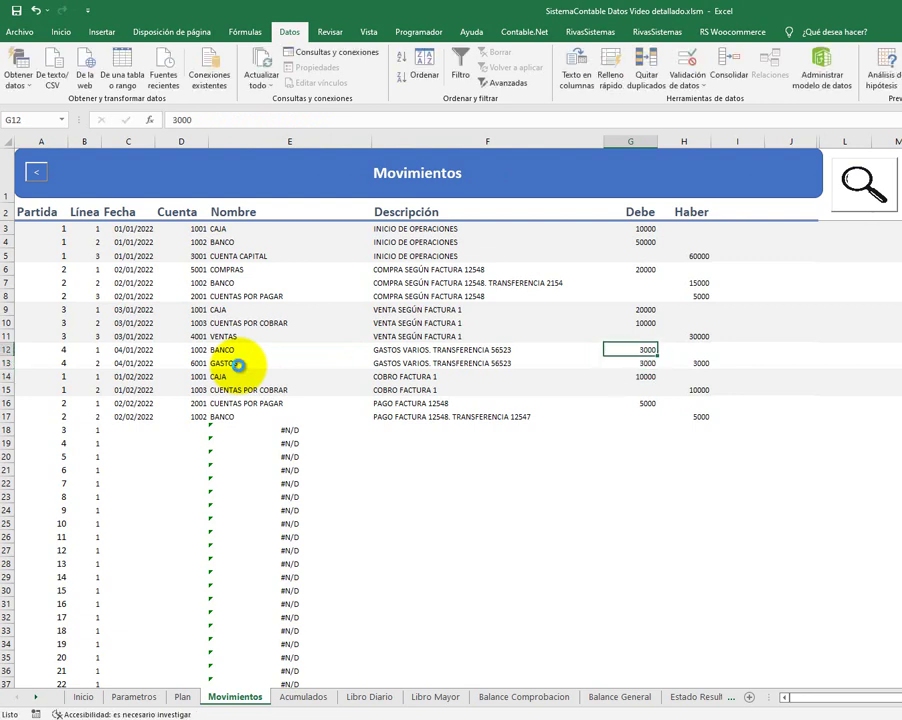
pyautogui.press('Delete')
pyautogui.press('Right')
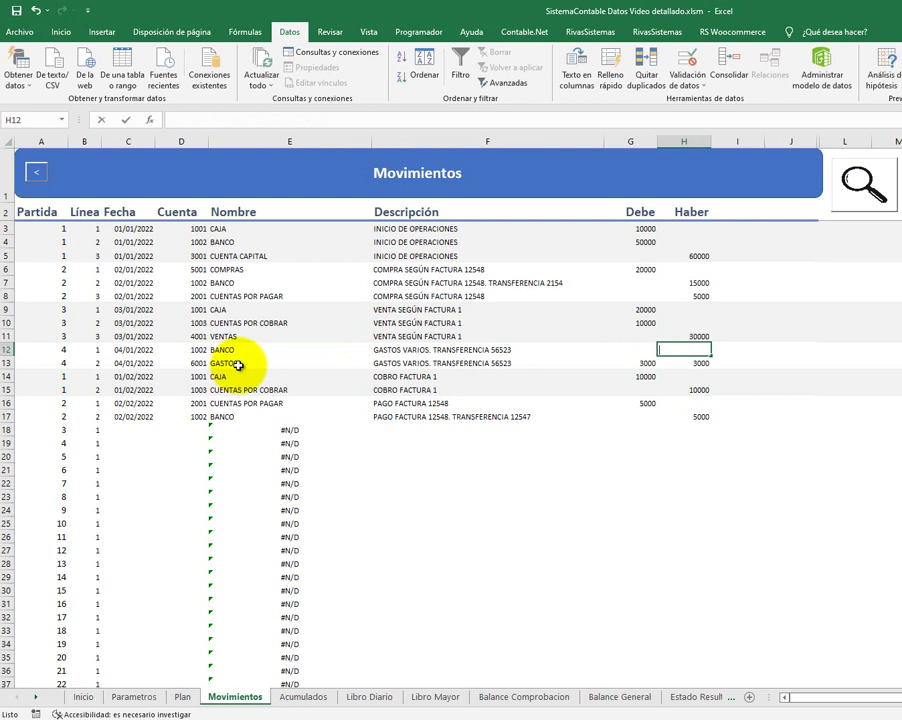
pyautogui.write('3000')
pyautogui.press('Return')
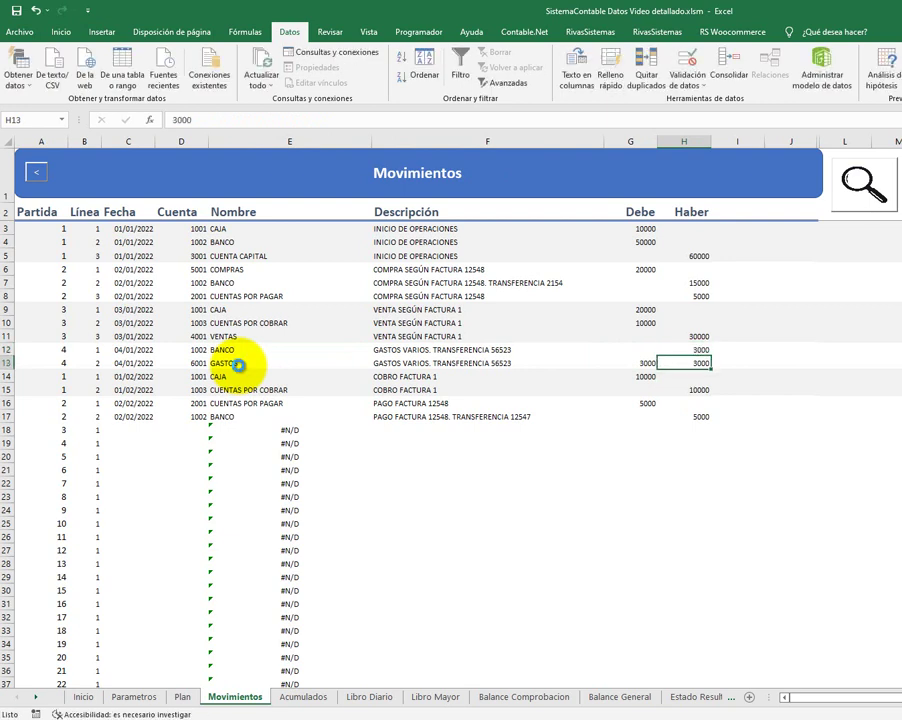
pyautogui.press('Delete')
pyautogui.press('Up')
pyautogui.press('Left')
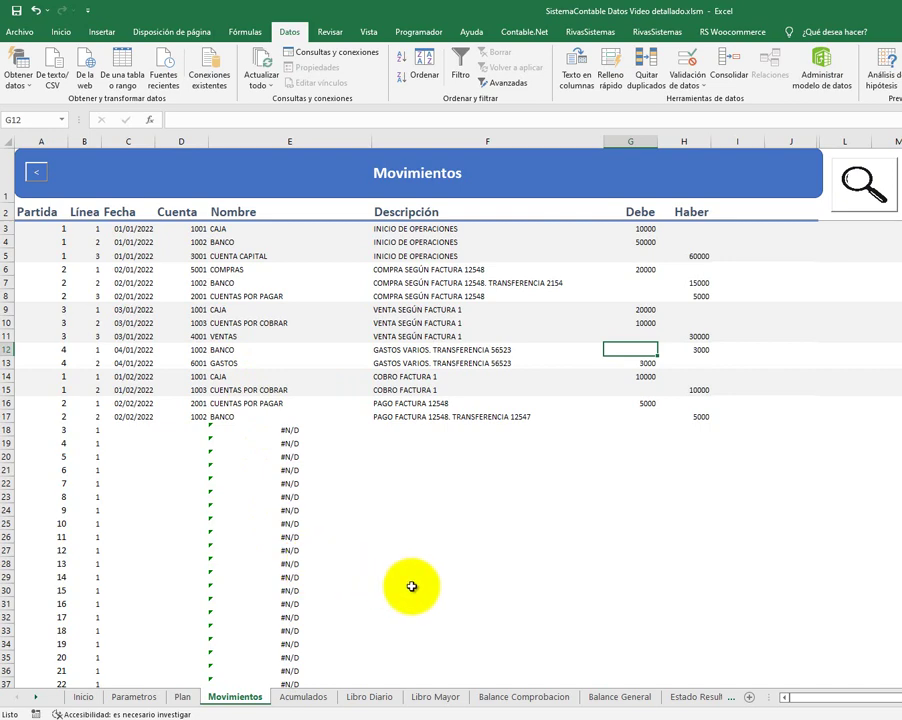
pyautogui.click(443, 697)
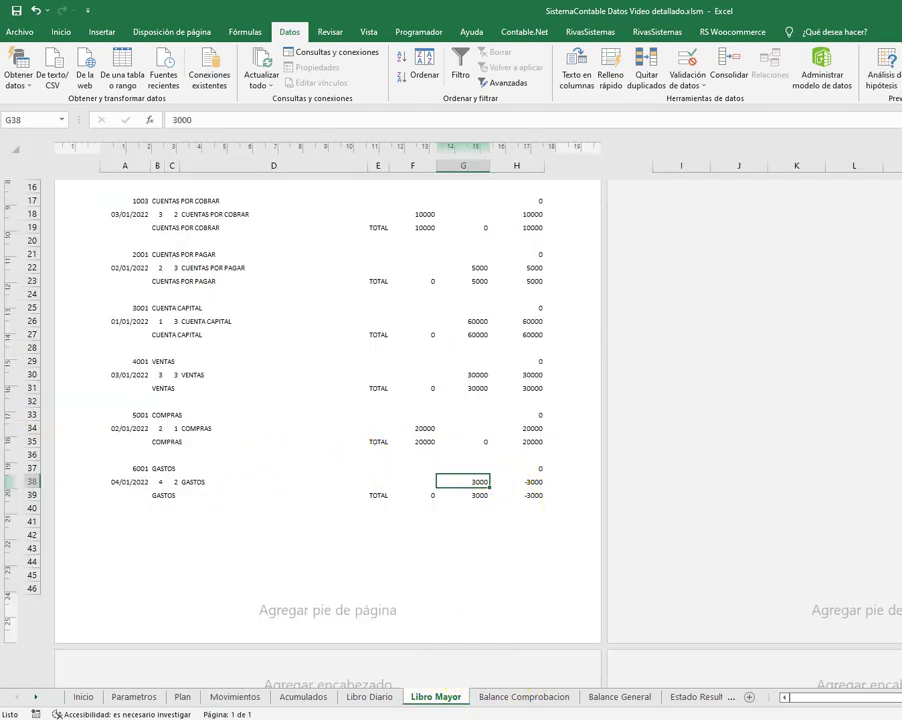
# - Regenerate the Libro Mayor for Enero 2022 to reflect the corrected GASTOS and BANCO amounts
pyautogui.scroll(1, 260, 266)
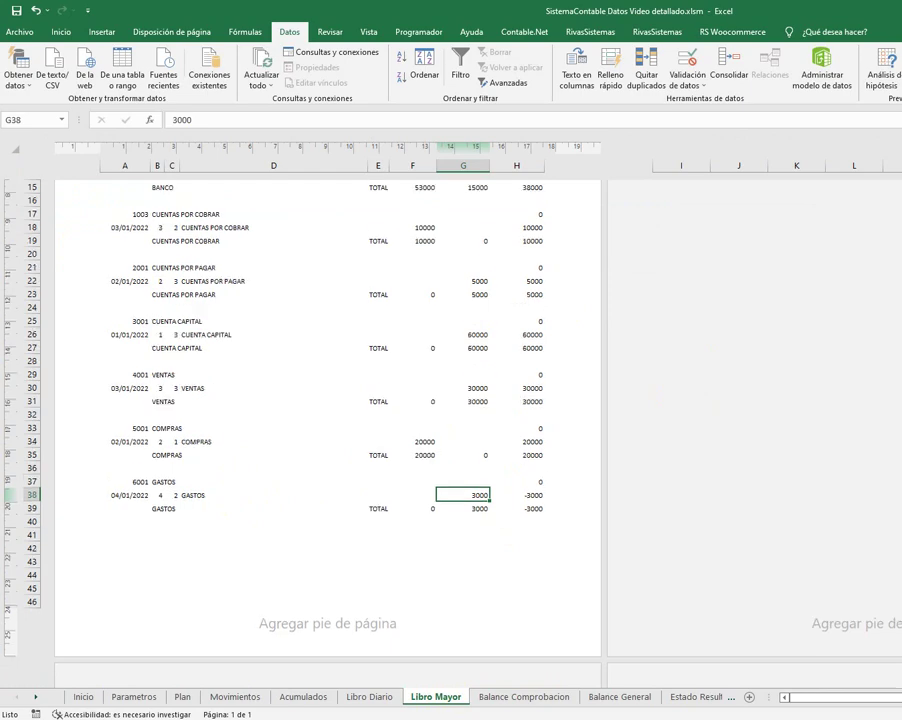
pyautogui.scroll(1, 260, 266)
pyautogui.scroll(2, 260, 266)
pyautogui.scroll(2, 260, 266)
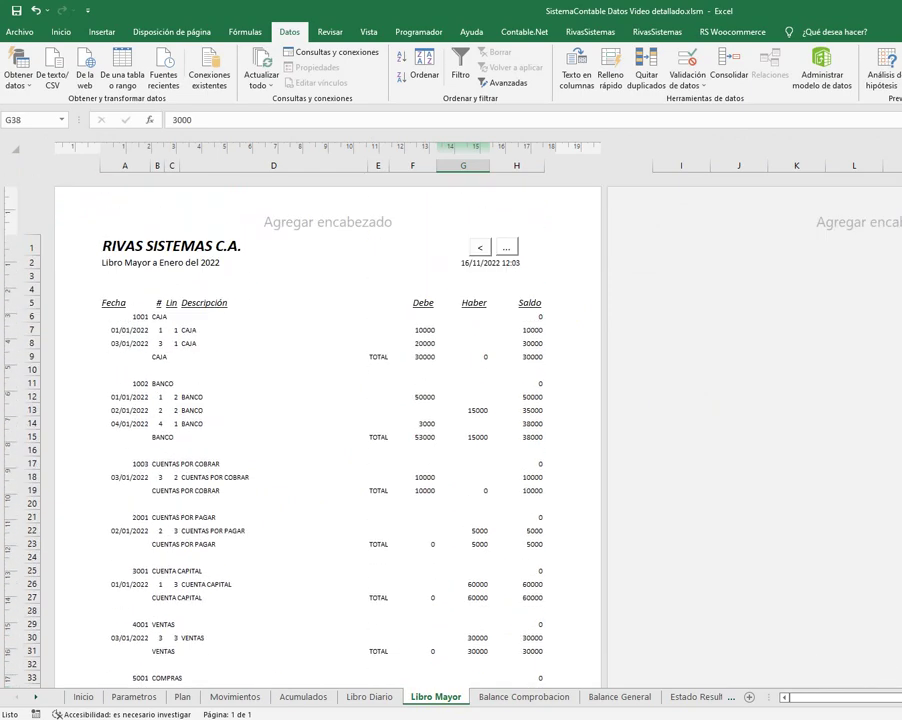
pyautogui.click(506, 248)
pyautogui.click(656, 377)
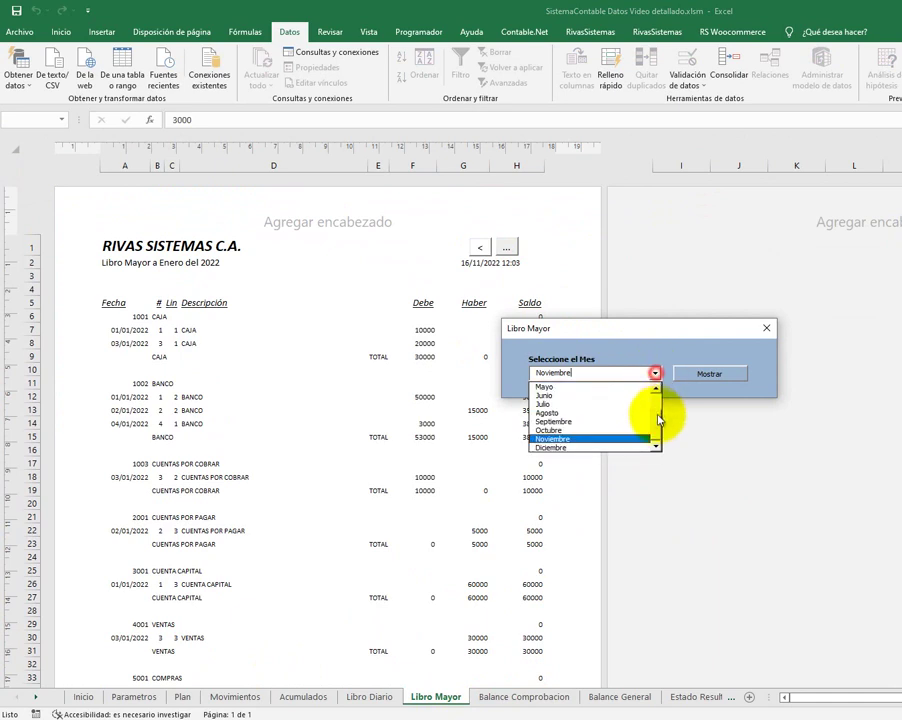
pyautogui.scroll(2, 766, 395)
pyautogui.click(610, 380)
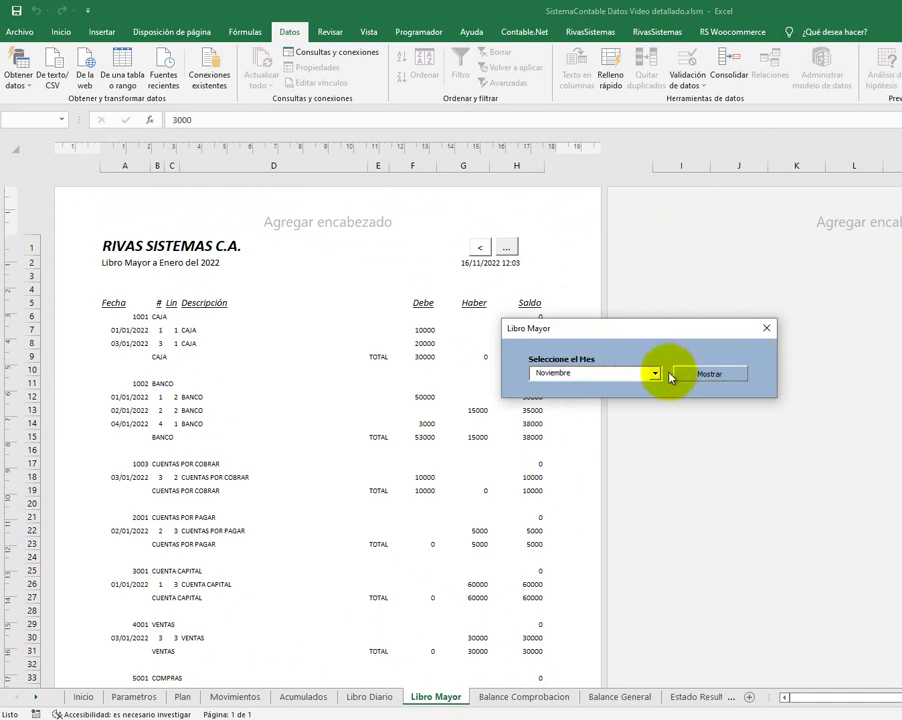
pyautogui.click(655, 373)
pyautogui.click(654, 420)
pyautogui.click(603, 387)
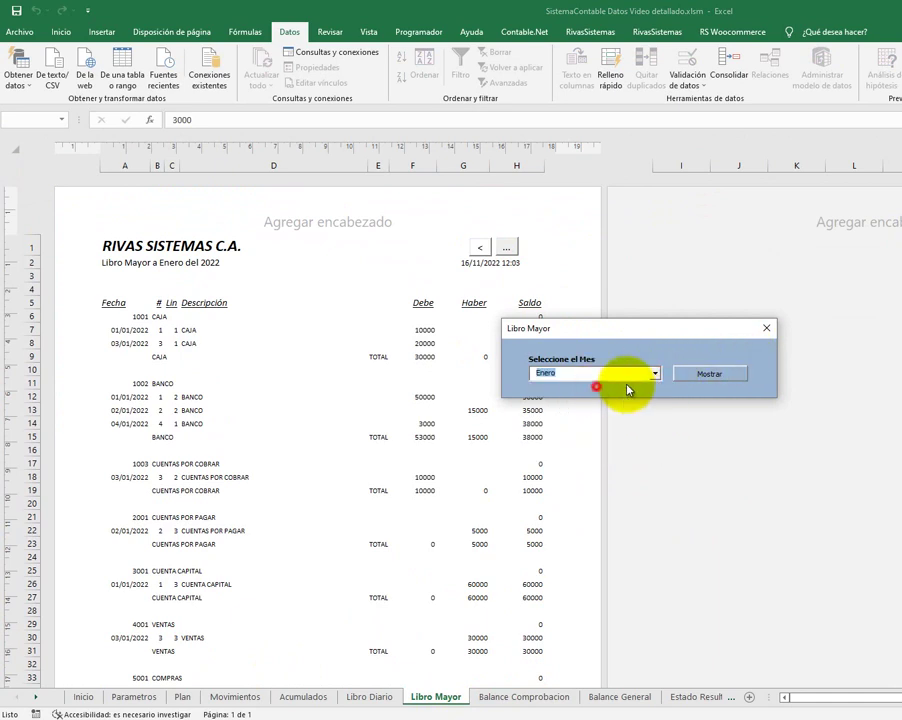
pyautogui.click(690, 374)
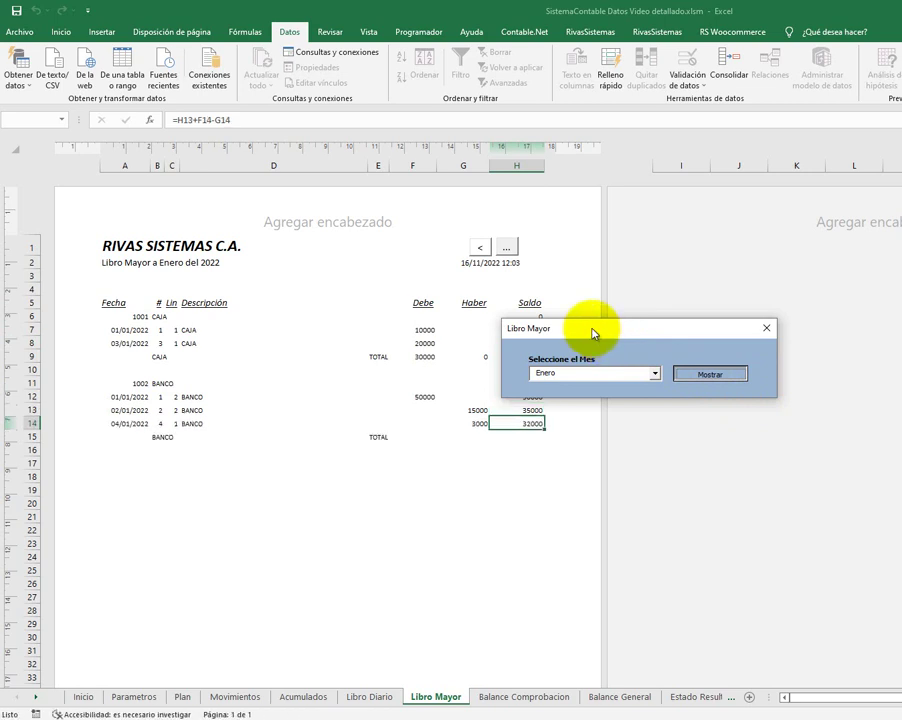
pyautogui.moveTo(585, 335); pyautogui.dragTo(708, 365)
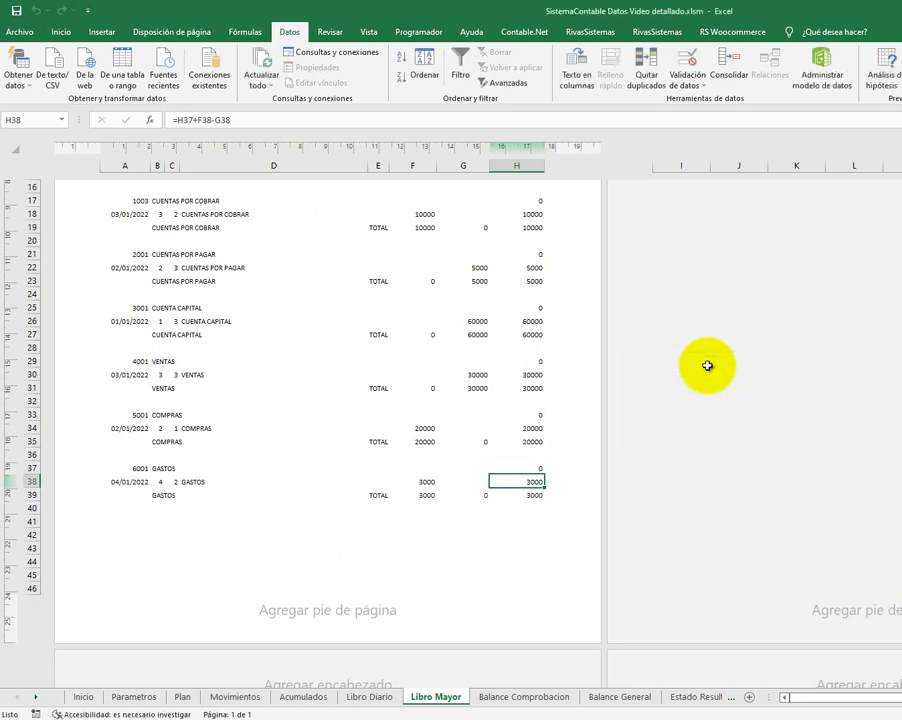
pyautogui.click(426, 400)
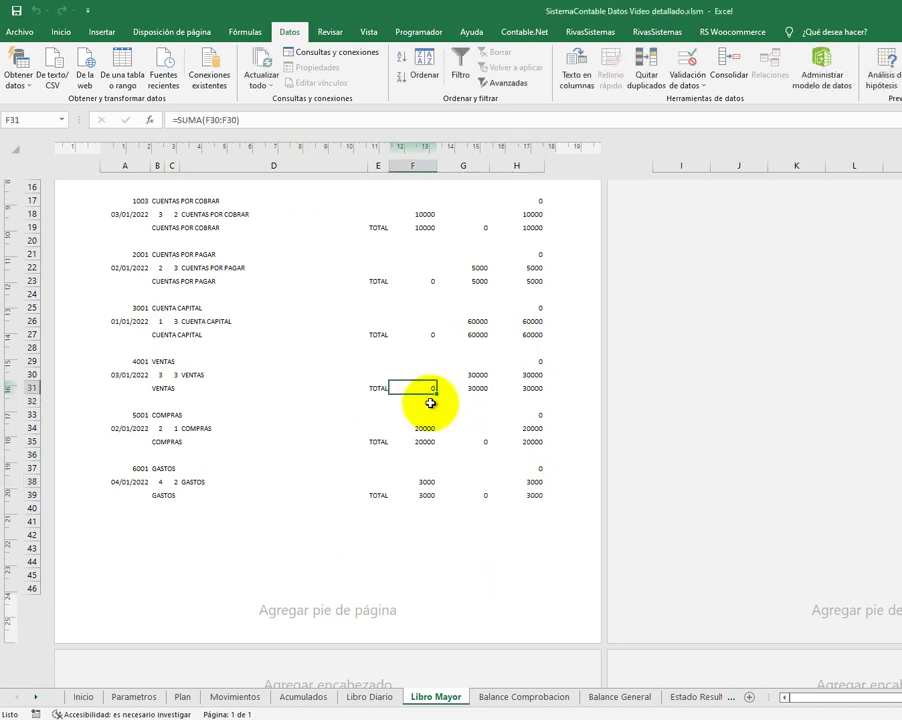
pyautogui.press('Up')
pyautogui.press('Up')
pyautogui.press('Up')
pyautogui.press('Up')
pyautogui.press('Up')
pyautogui.press('Up')
pyautogui.press('Up')
pyautogui.press('Up')
pyautogui.press('Up')
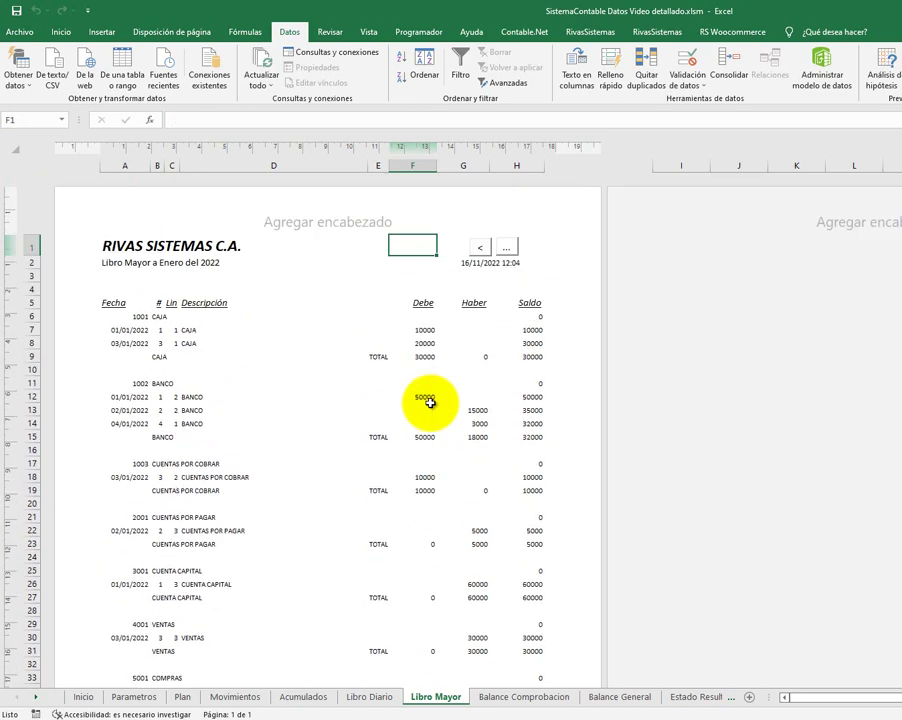
pyautogui.press('Down')
pyautogui.press('Down')
pyautogui.press('Down')
pyautogui.press('Down')
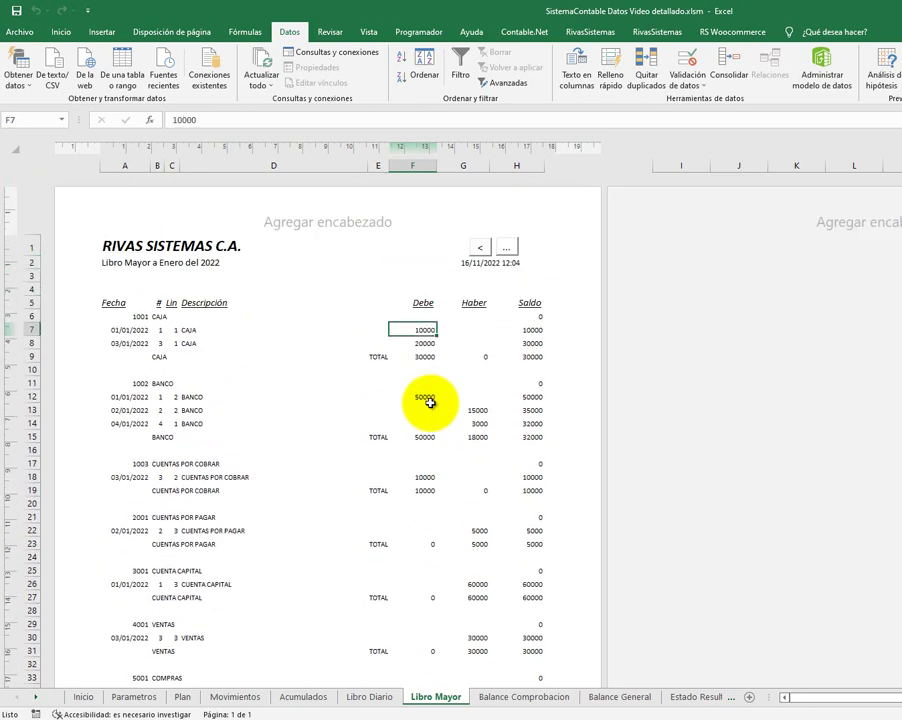
pyautogui.press('Left')
pyautogui.press('Left')
pyautogui.press('Left')
pyautogui.press('Left')
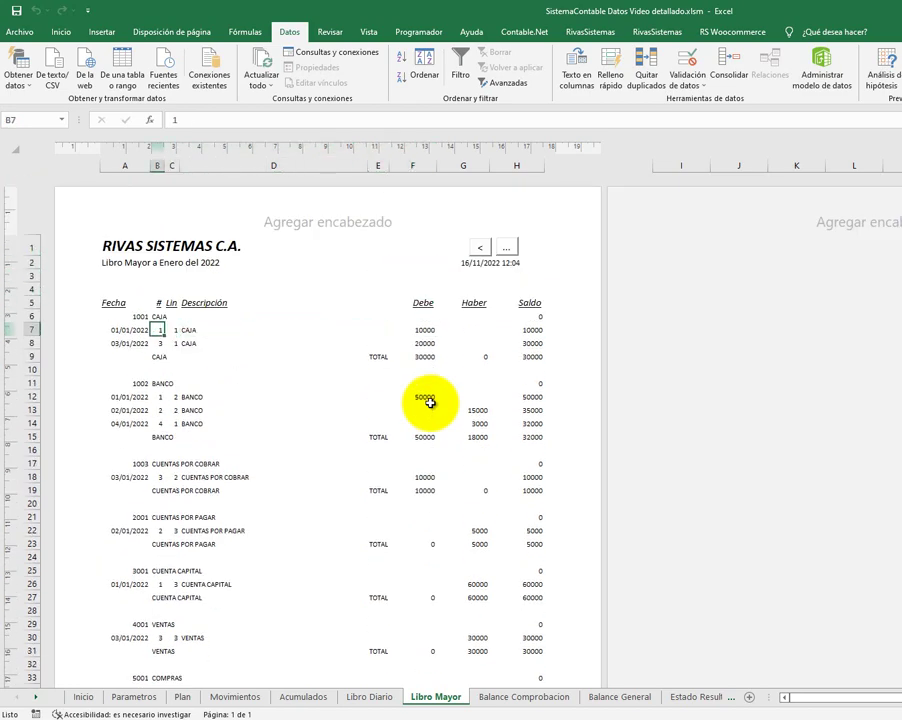
pyautogui.press('Up')
pyautogui.press('Right')
pyautogui.press('Left')
pyautogui.press('Left')
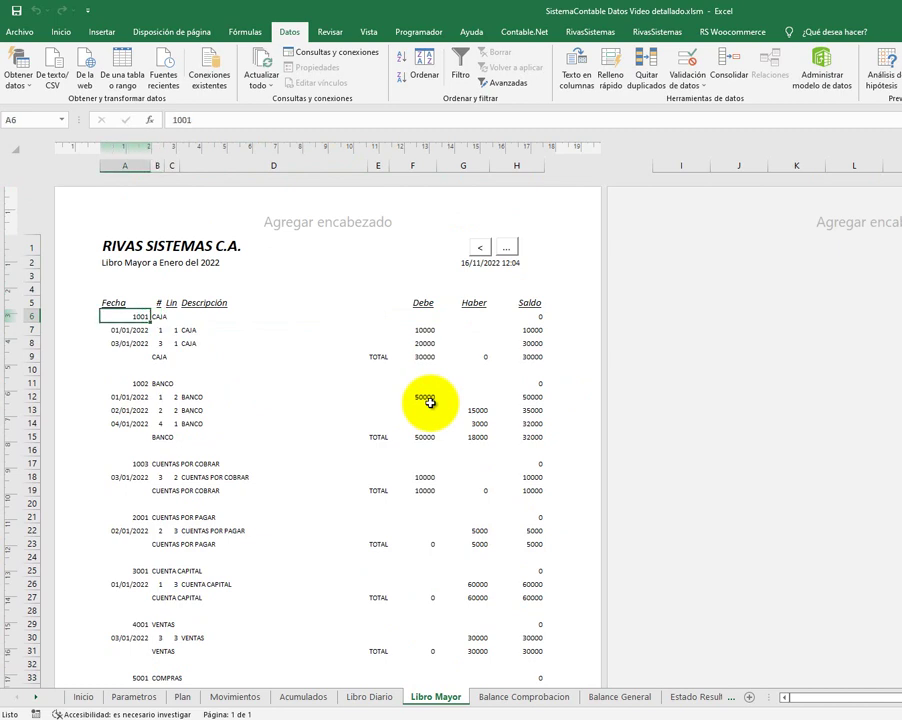
pyautogui.press('Down')
pyautogui.press('Down')
pyautogui.press('Down')
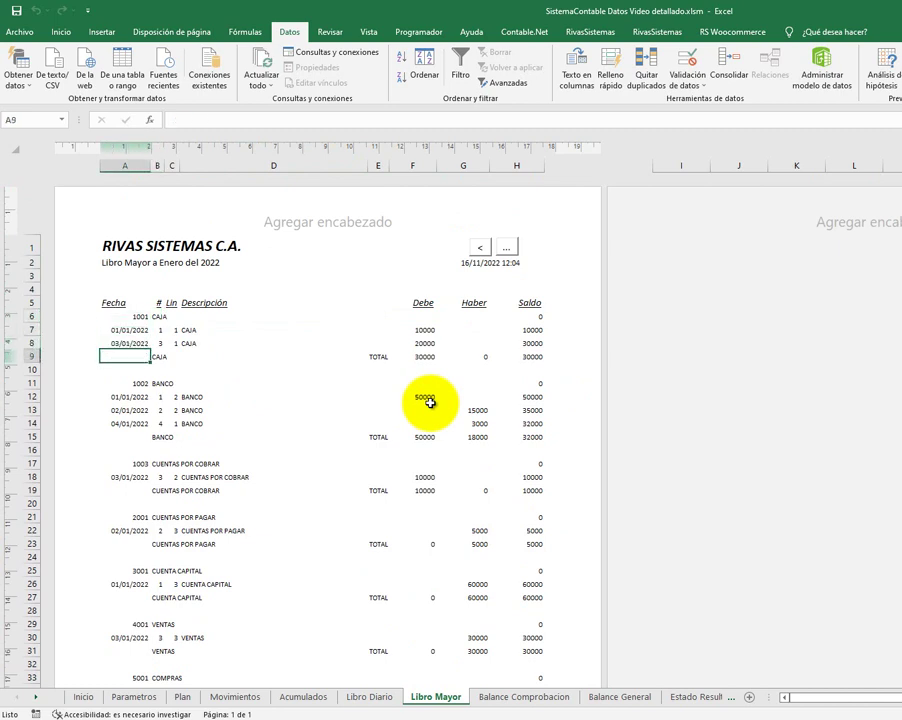
pyautogui.press('Right')
pyautogui.press('Right')
pyautogui.press('Right')
pyautogui.press('Right')
pyautogui.press('Right')
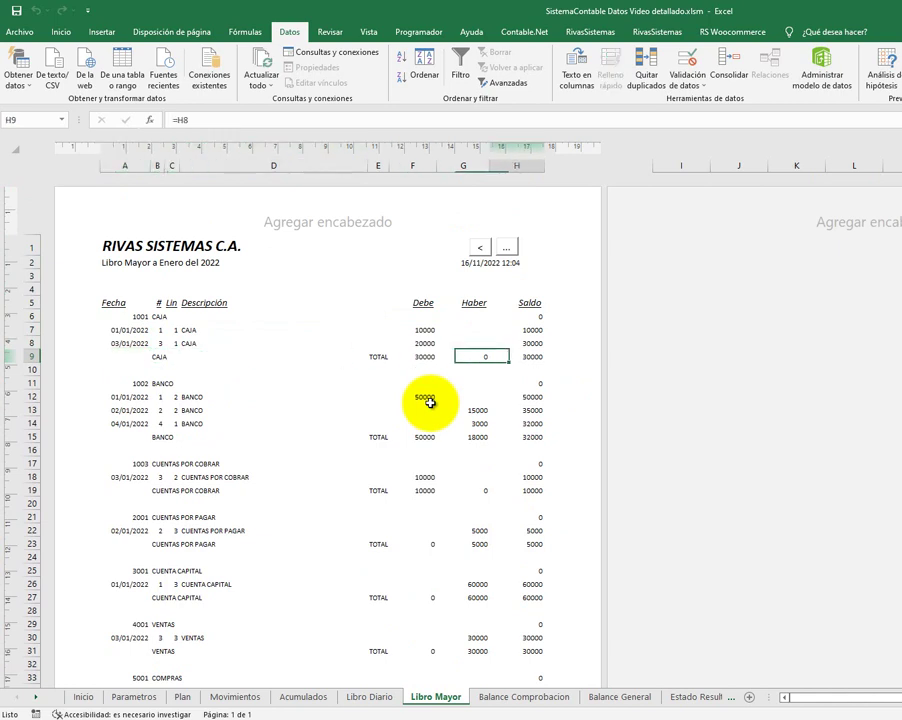
pyautogui.press('Right')
pyautogui.press('Right')
pyautogui.press('Right')
pyautogui.press('Left')
pyautogui.press('Left')
pyautogui.press('Left')
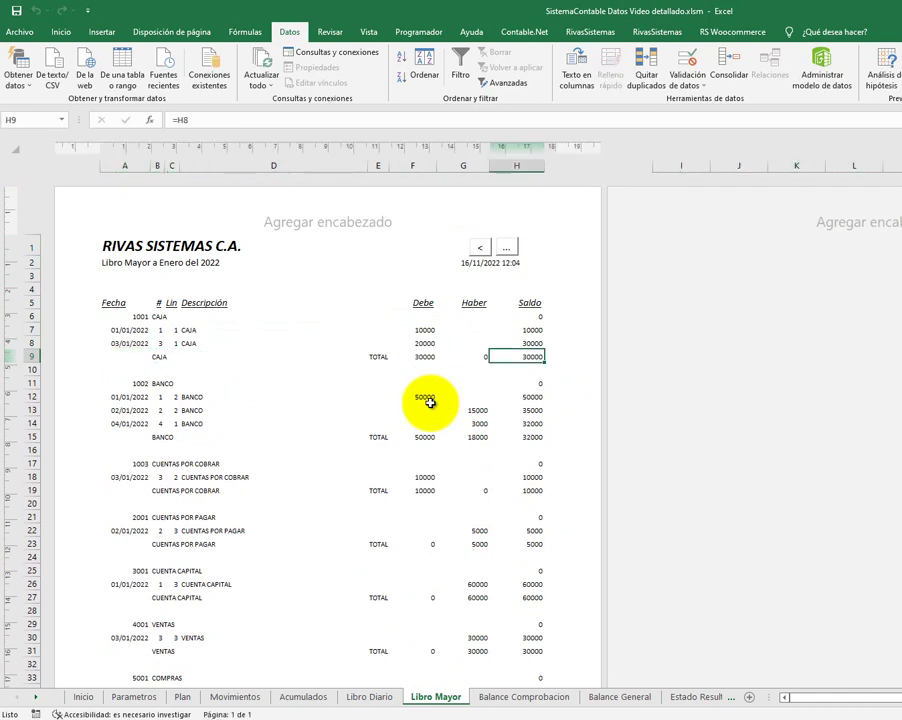
pyautogui.press('Left')
pyautogui.press('Left')
pyautogui.press('Up')
pyautogui.press('Up')
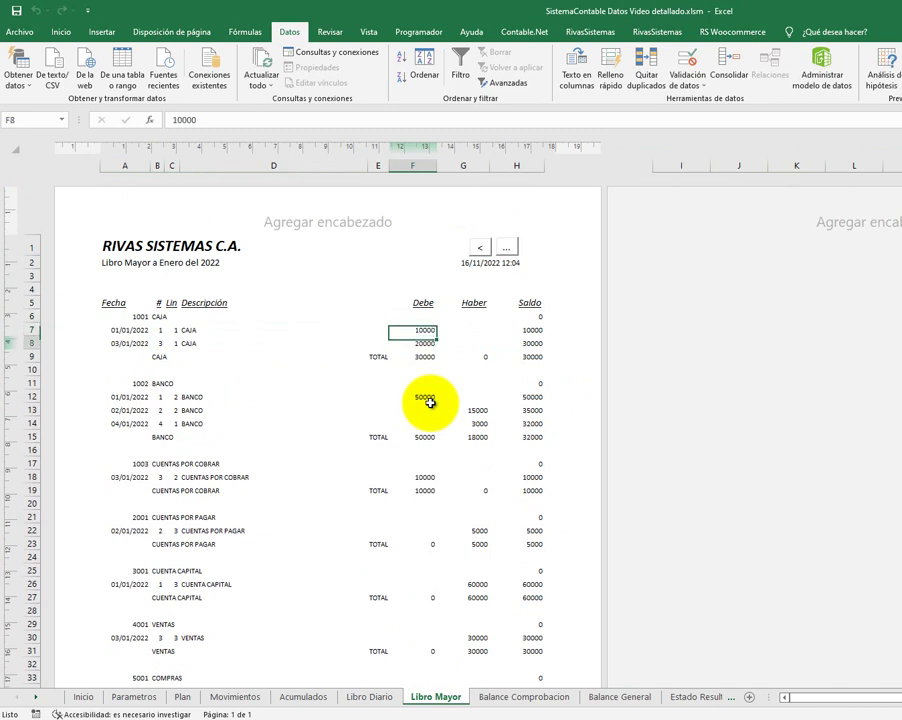
pyautogui.press('Down')
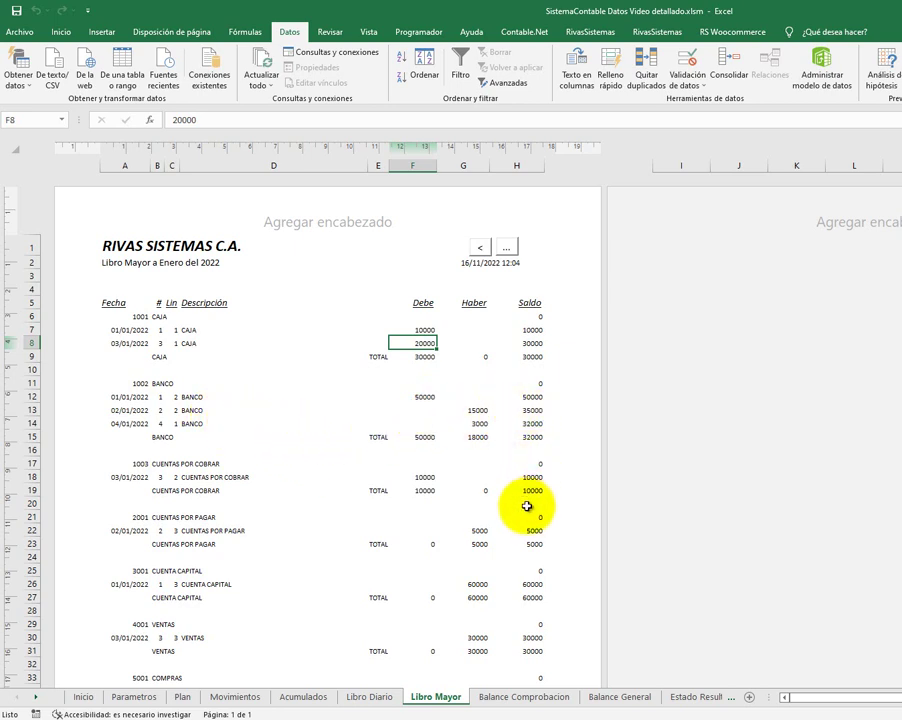
pyautogui.click(216, 520)
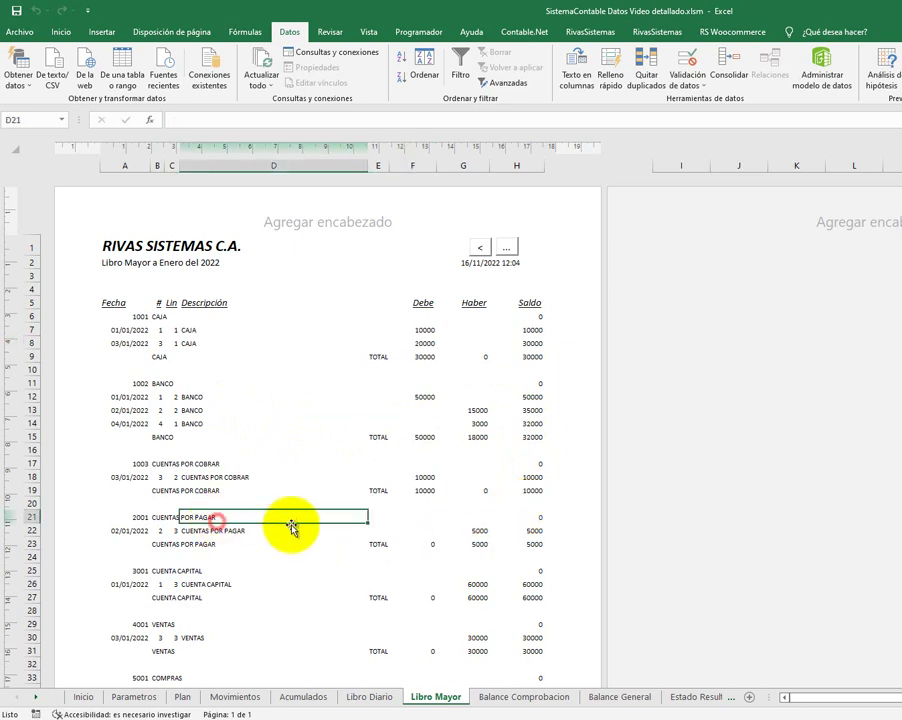
pyautogui.click(477, 531)
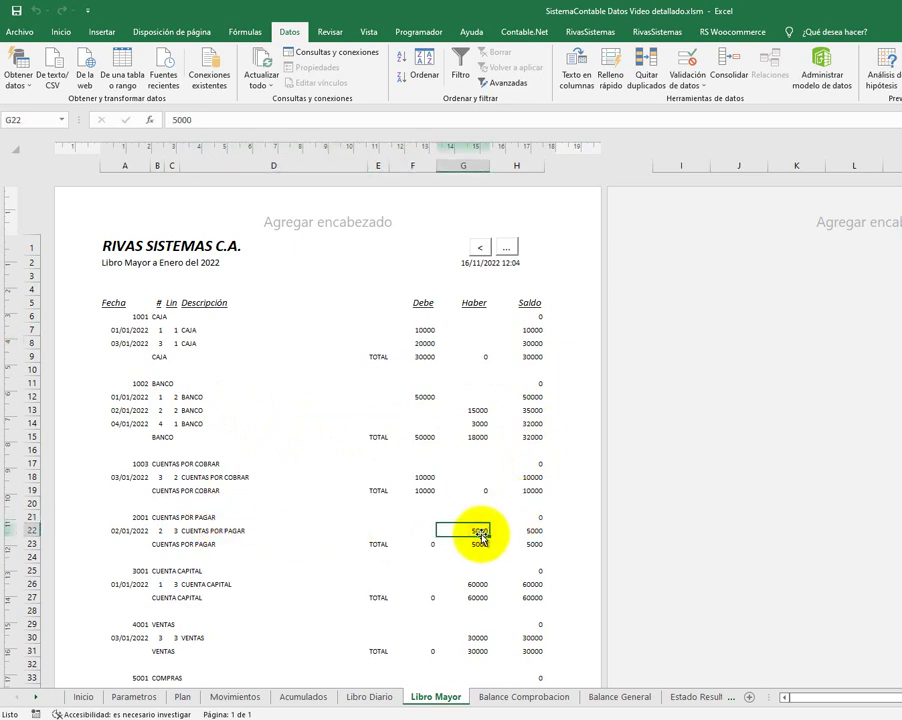
pyautogui.click(515, 531)
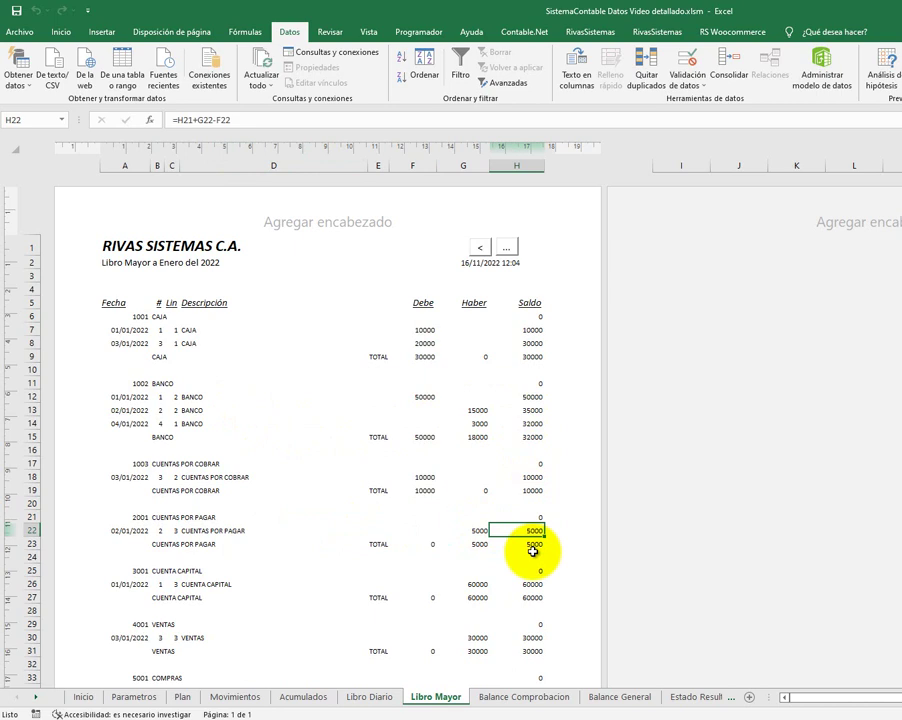
# - Generate the Libro Mayor report for Febrero 2022
pyautogui.click(508, 247)
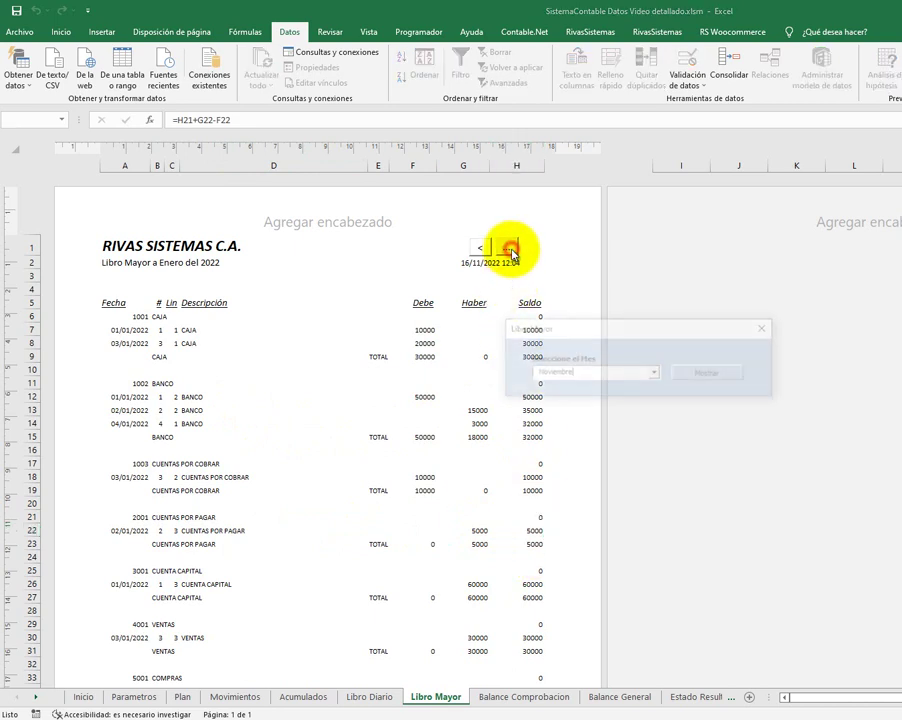
pyautogui.click(655, 375)
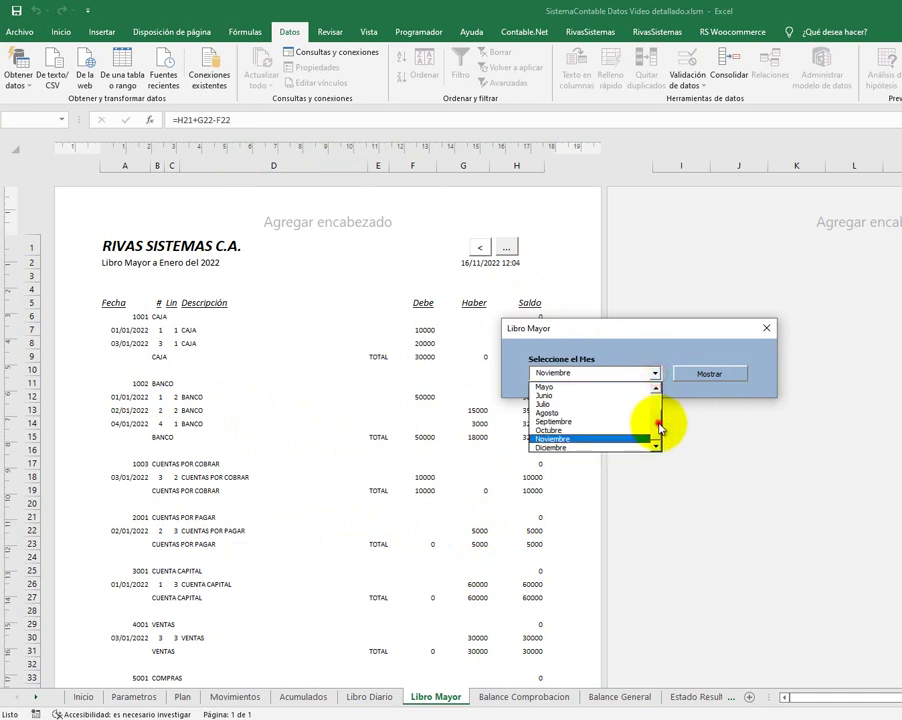
pyautogui.moveTo(656, 423); pyautogui.dragTo(660, 383)
pyautogui.click(580, 395)
pyautogui.click(716, 372)
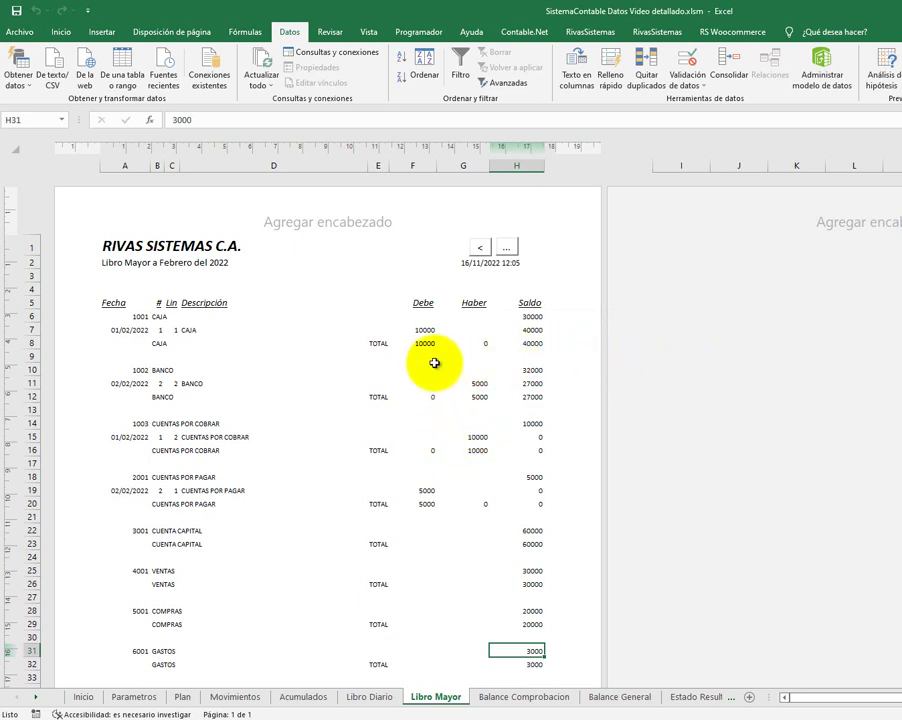
# - Check the opening balances and postings for CAJA, BANCO and CUENTAS POR COBRAR
pyautogui.click(533, 317)
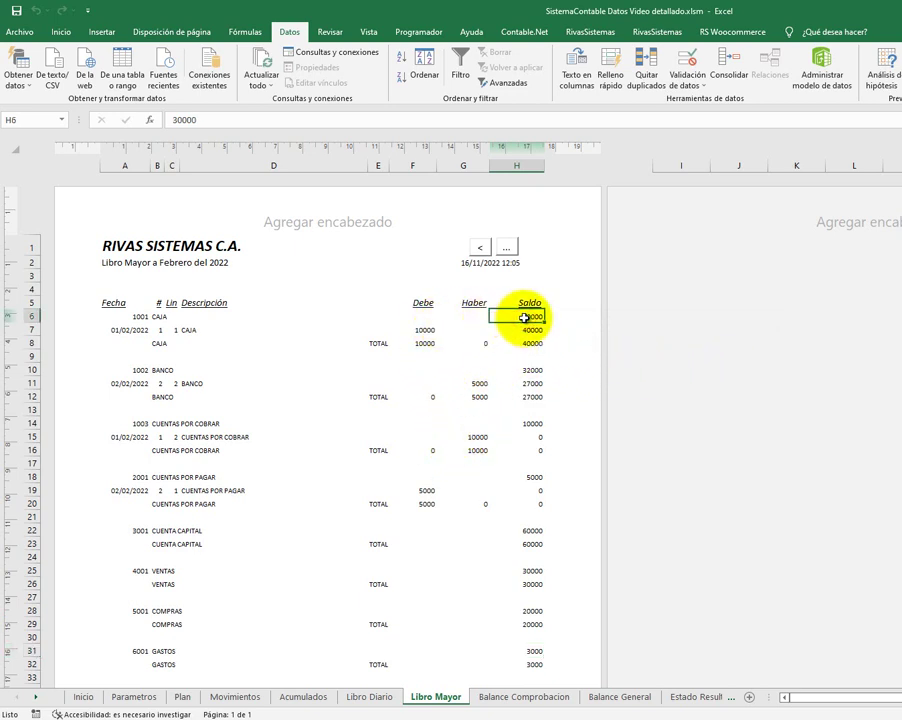
pyautogui.click(425, 331)
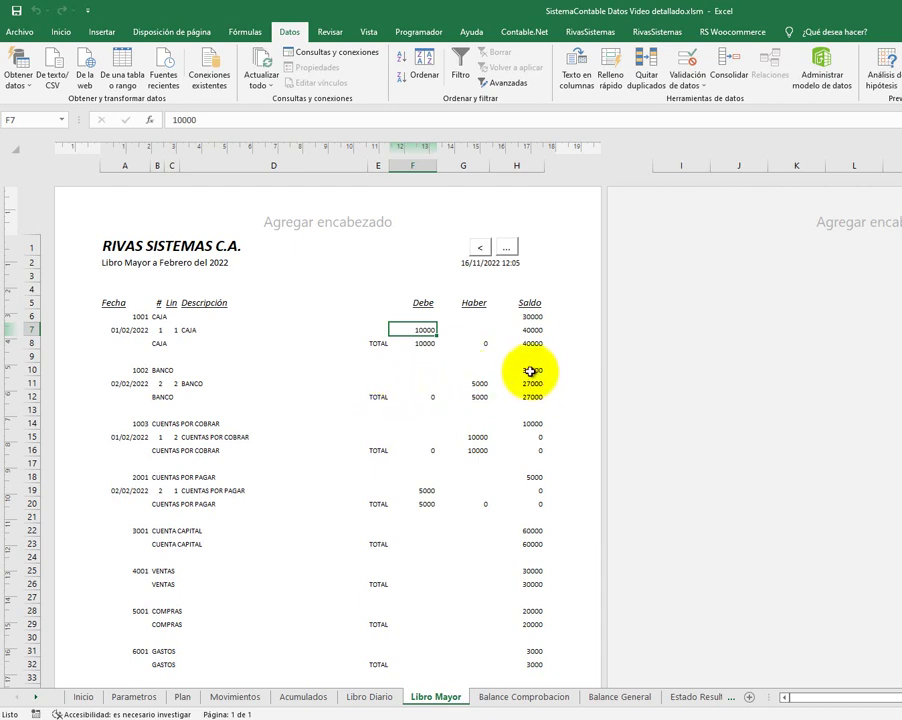
pyautogui.click(530, 371)
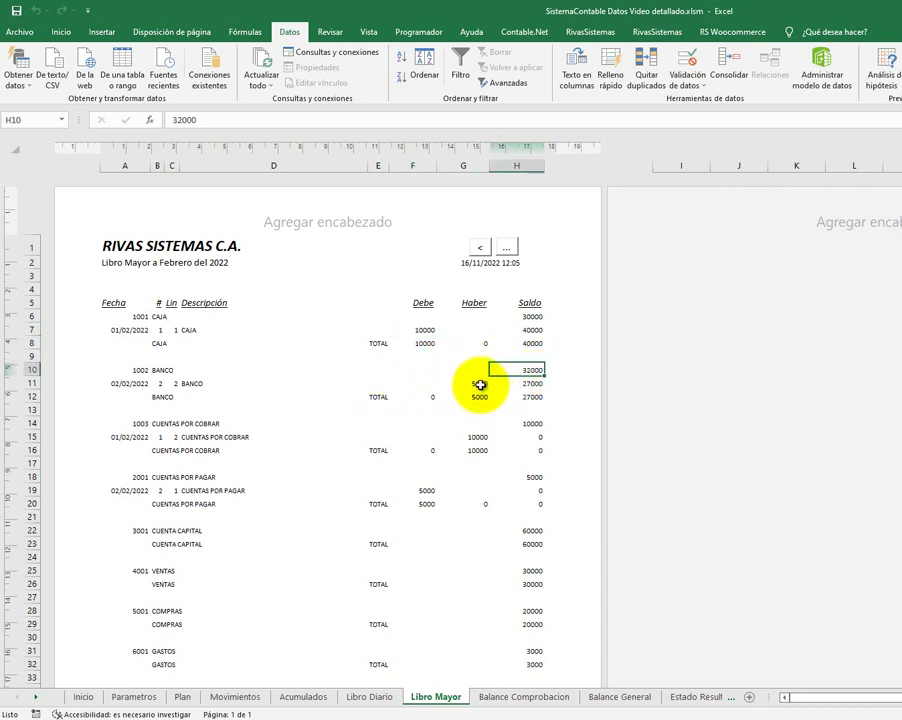
pyautogui.click(482, 389)
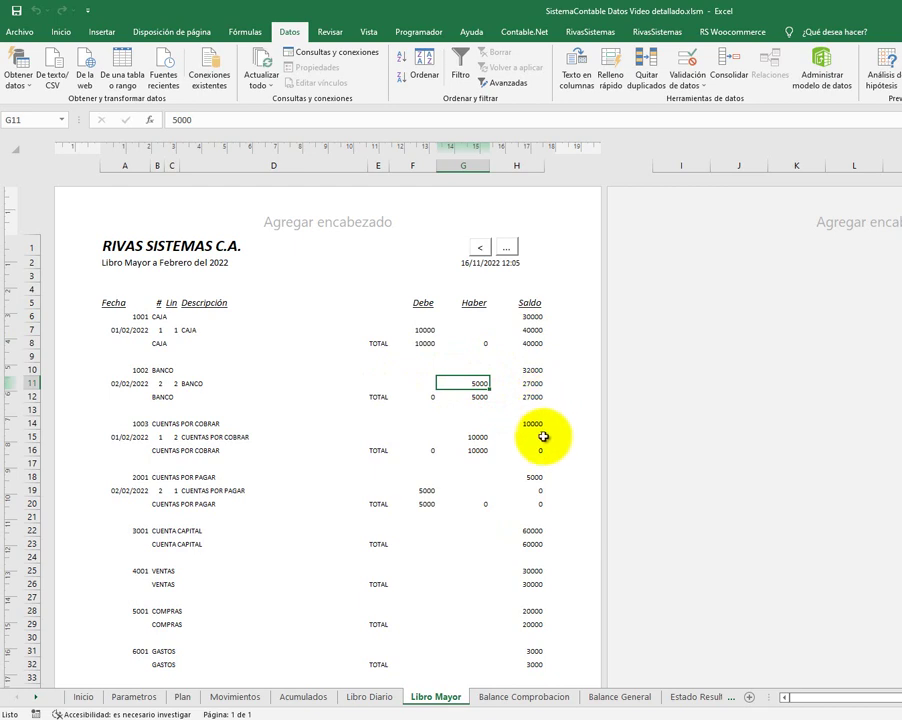
pyautogui.click(533, 424)
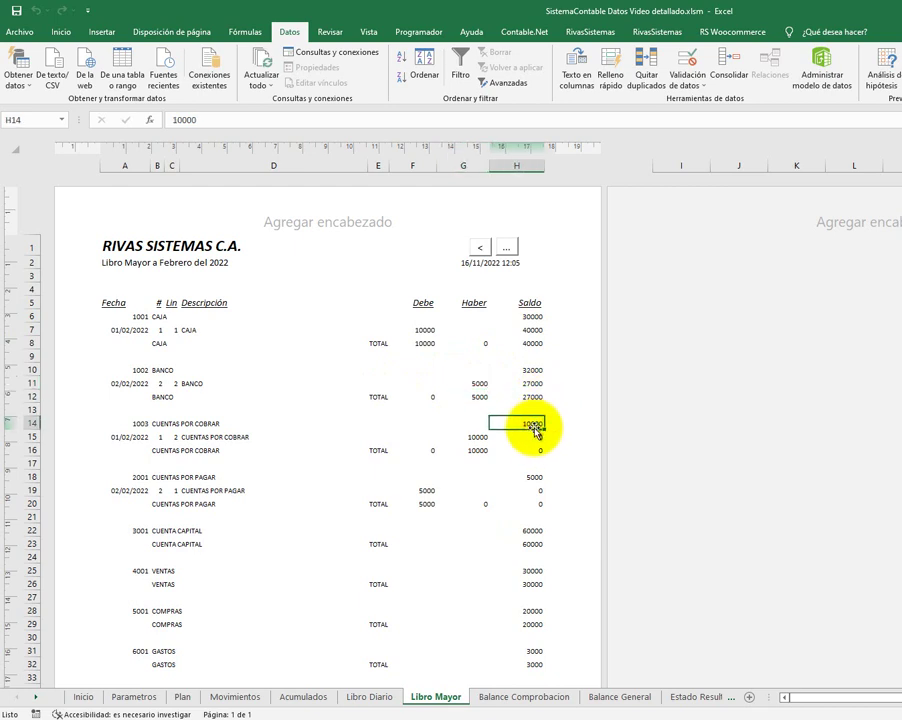
pyautogui.click(477, 437)
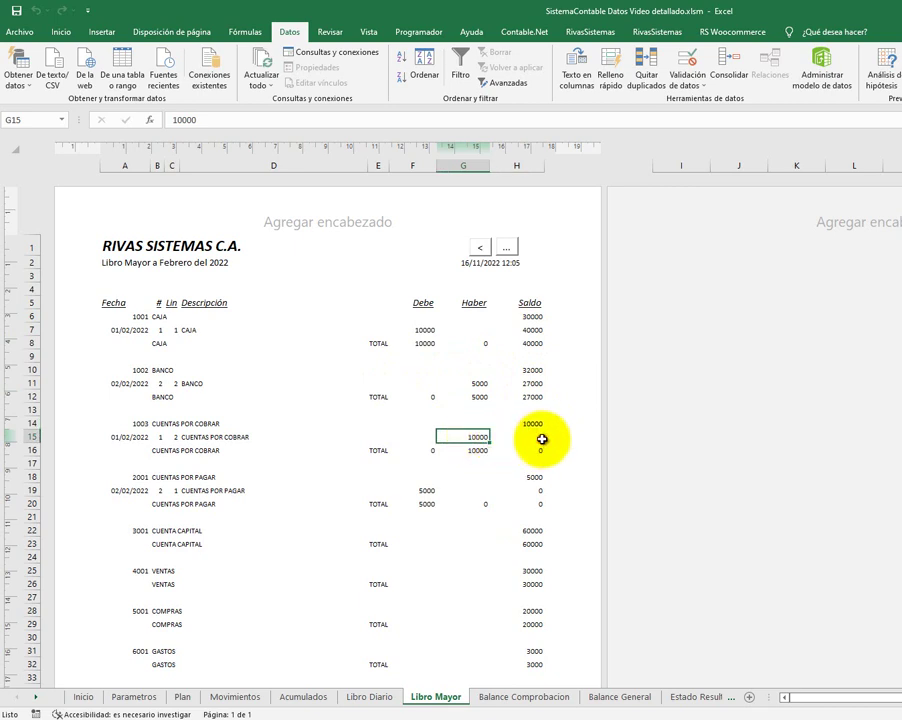
# - Inspect formulas in H15, H16, H19, H20 and the CUENTAS POR PAGAR entries
pyautogui.click(540, 442)
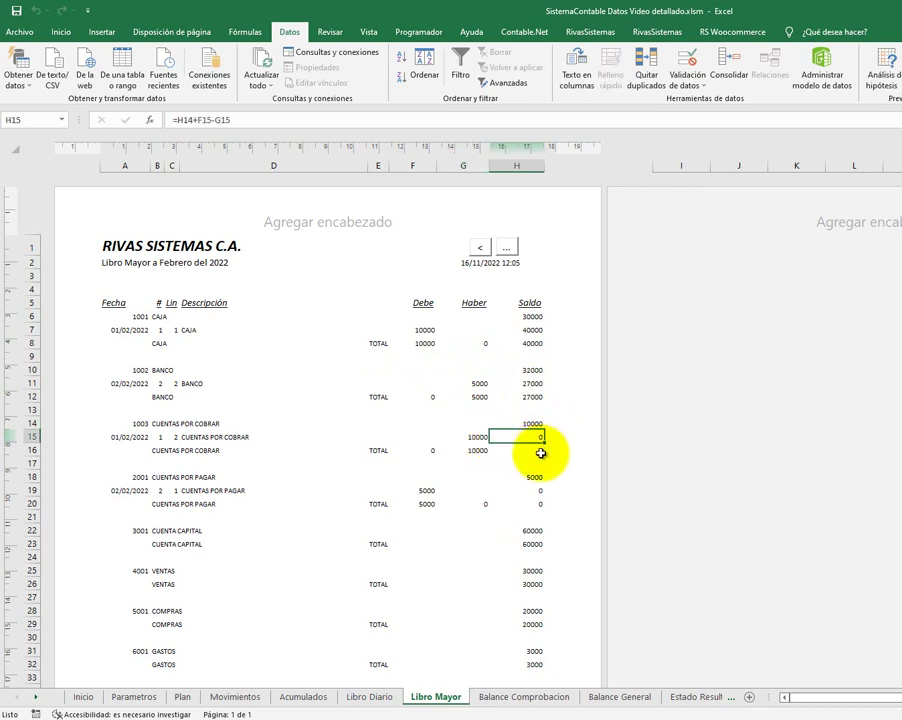
pyautogui.click(541, 453)
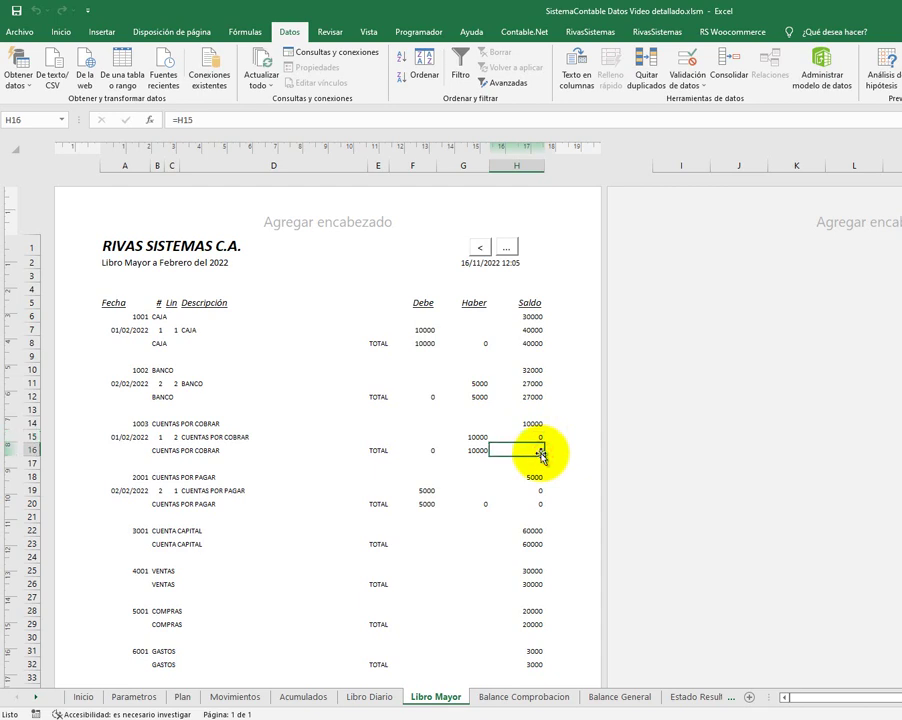
pyautogui.click(427, 494)
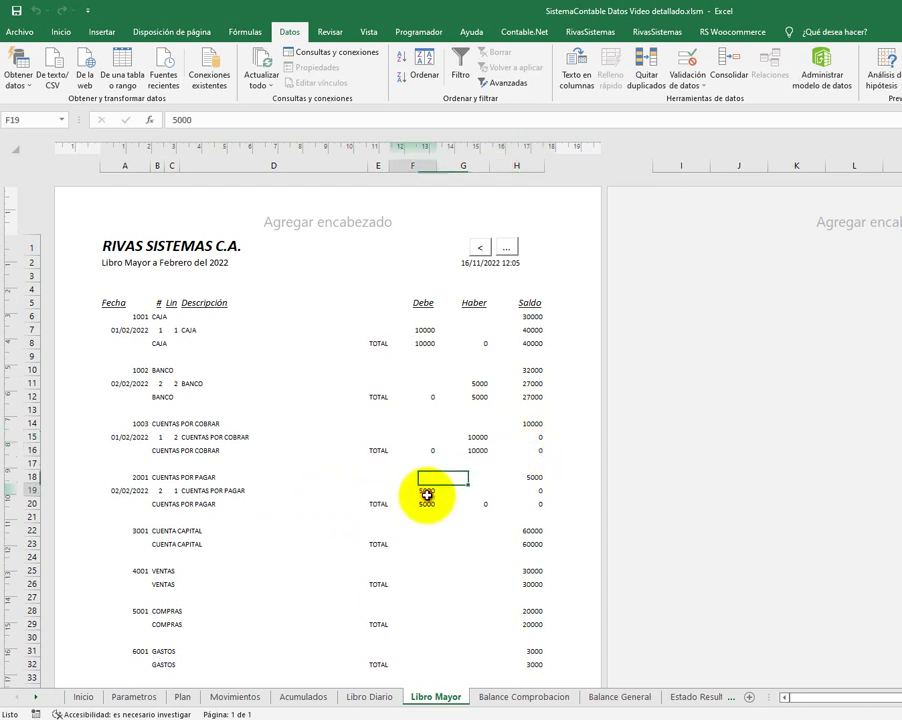
pyautogui.click(537, 477)
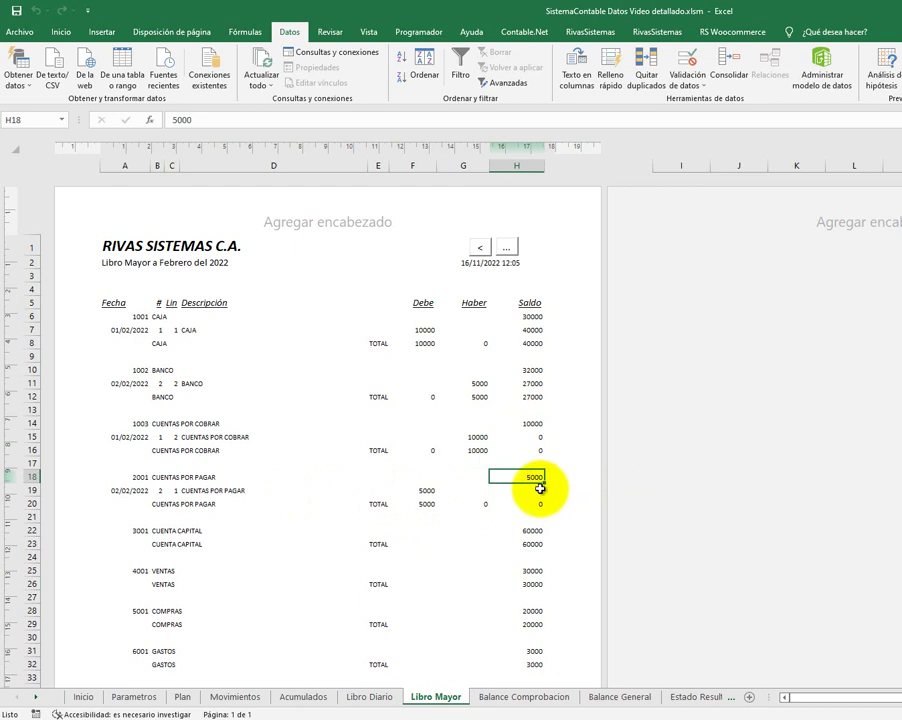
pyautogui.click(432, 494)
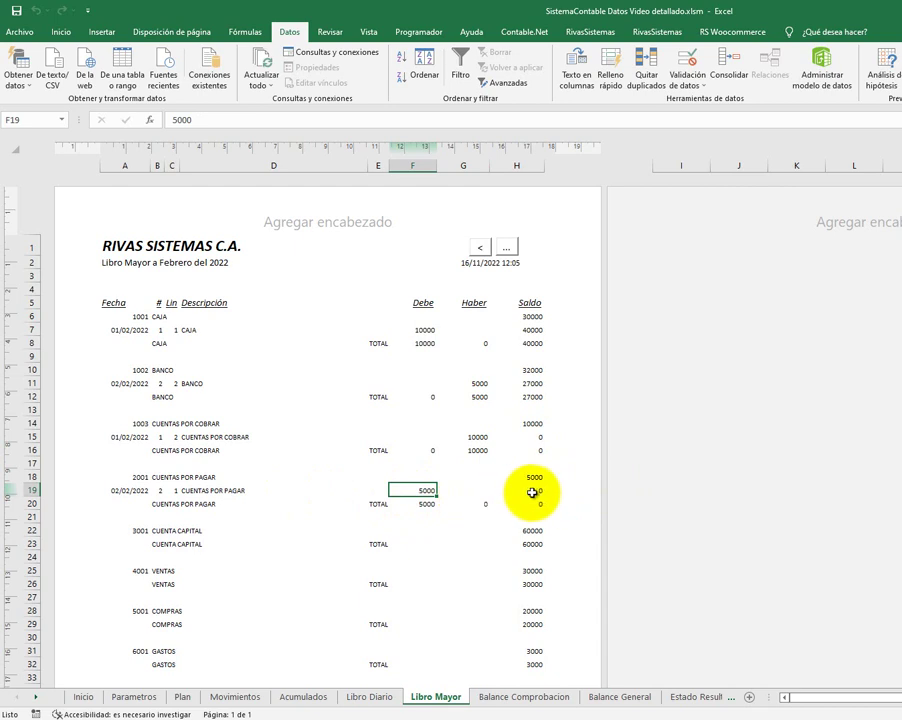
pyautogui.click(535, 492)
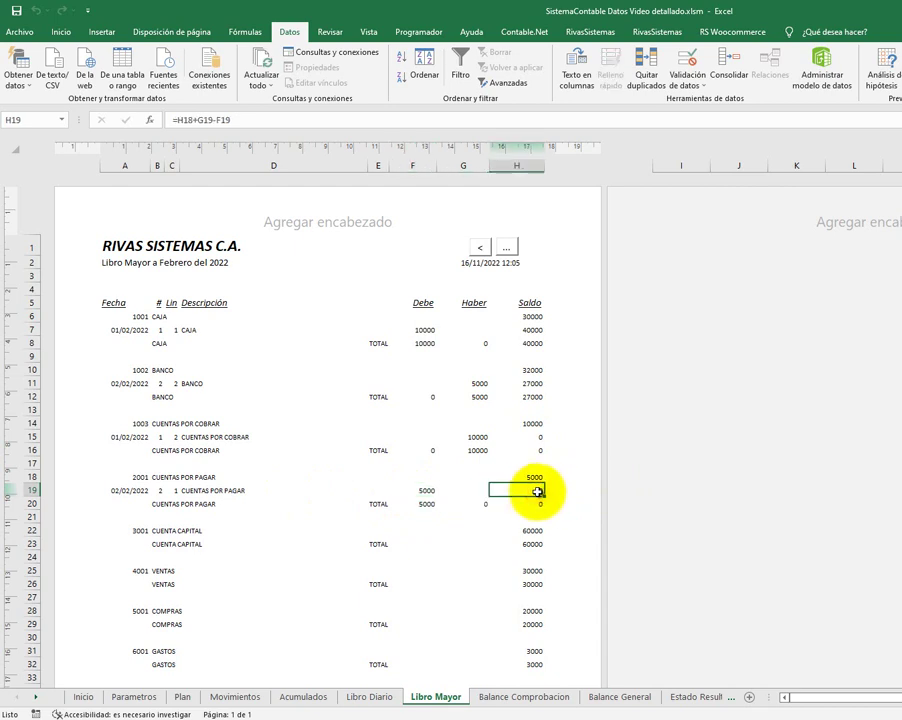
pyautogui.click(538, 504)
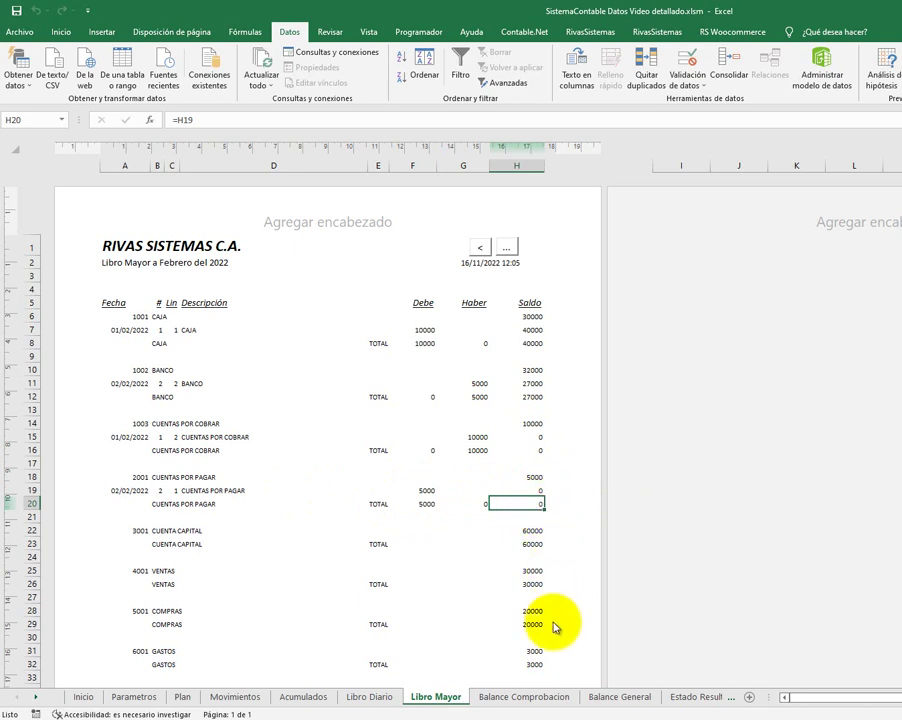
pyautogui.click(524, 697)
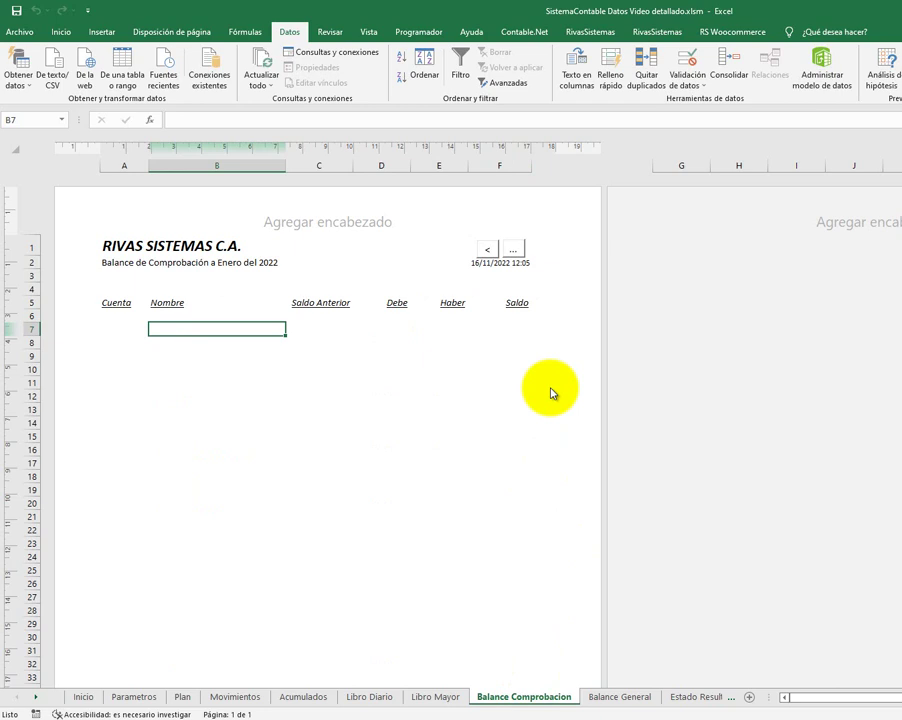
# - Generate the Balance Comprobacion for Enero and check CAJA's Saldo Anterior
pyautogui.click(512, 252)
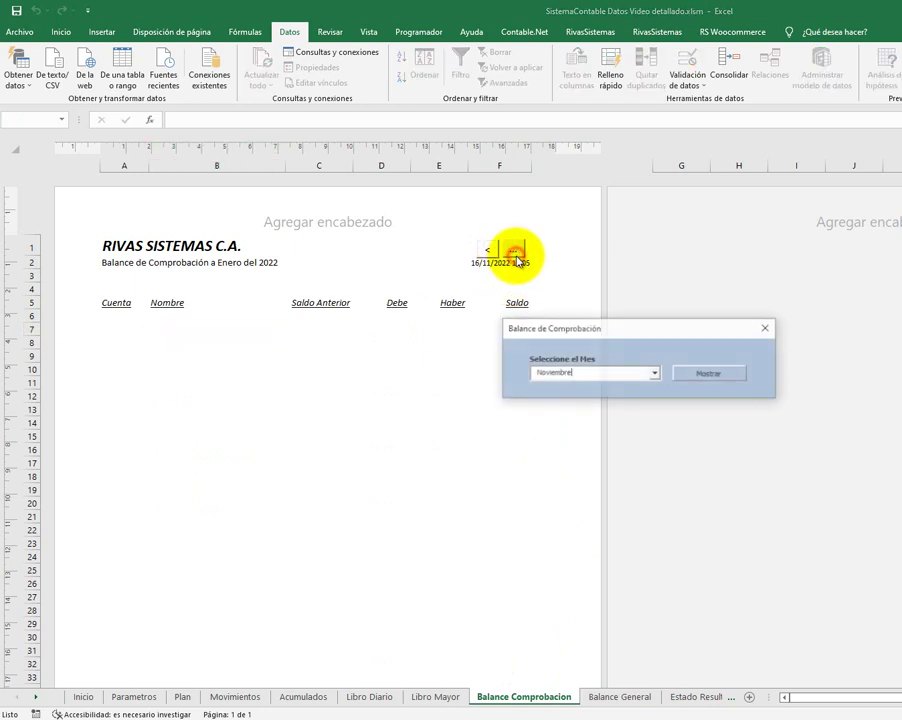
pyautogui.click(655, 372)
pyautogui.moveTo(657, 425); pyautogui.dragTo(612, 396)
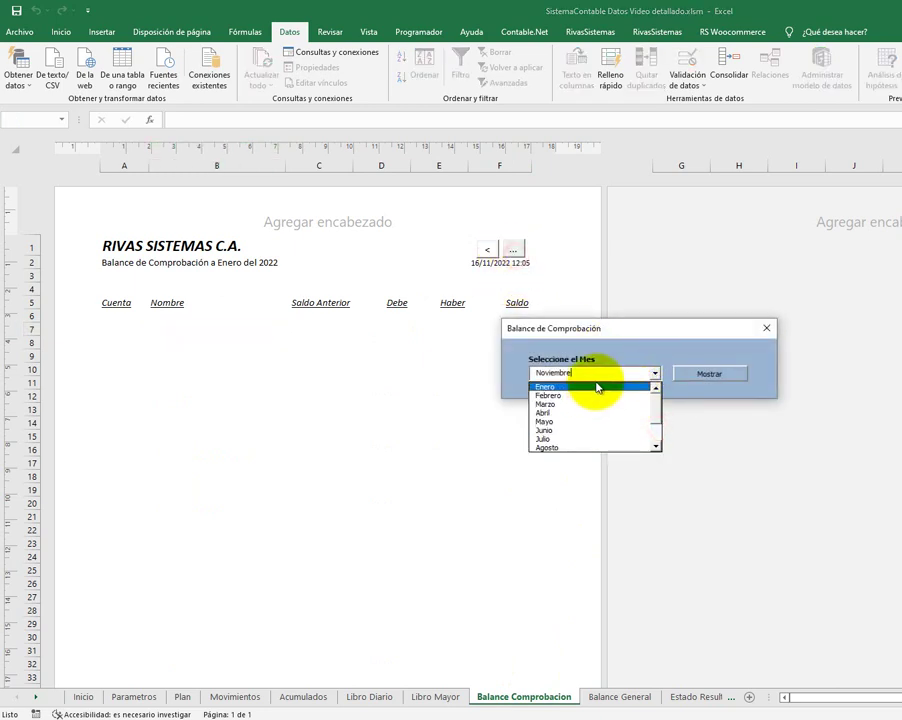
pyautogui.click(628, 387)
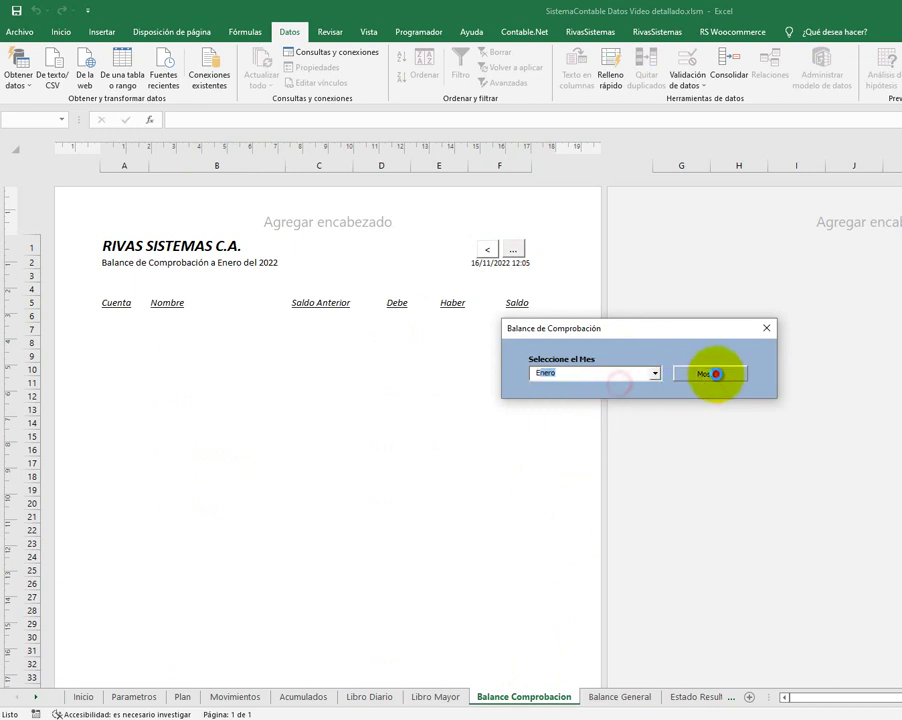
pyautogui.click(713, 374)
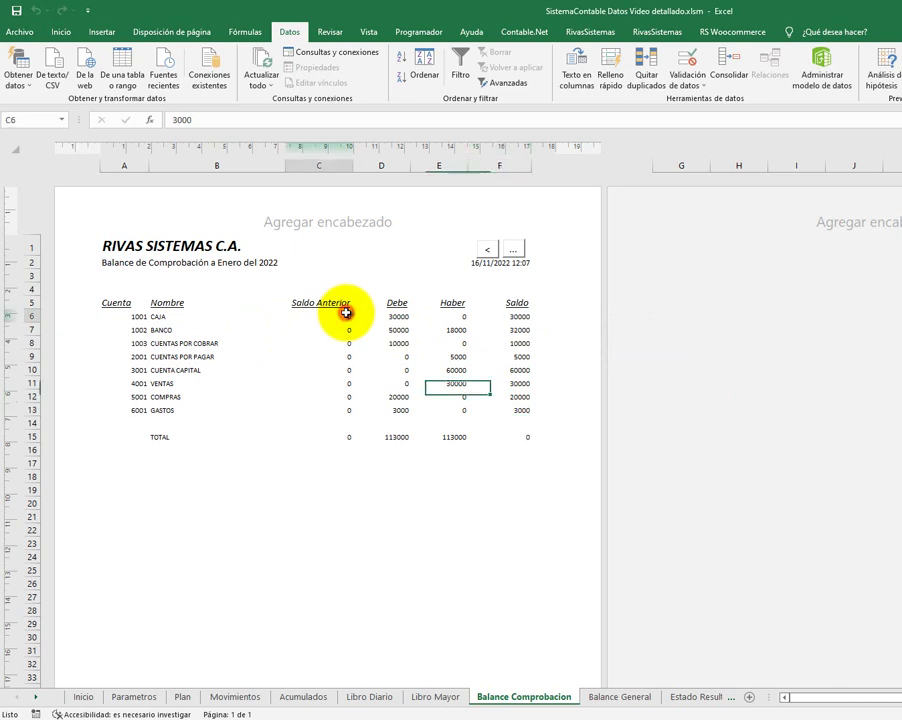
pyautogui.click(346, 315)
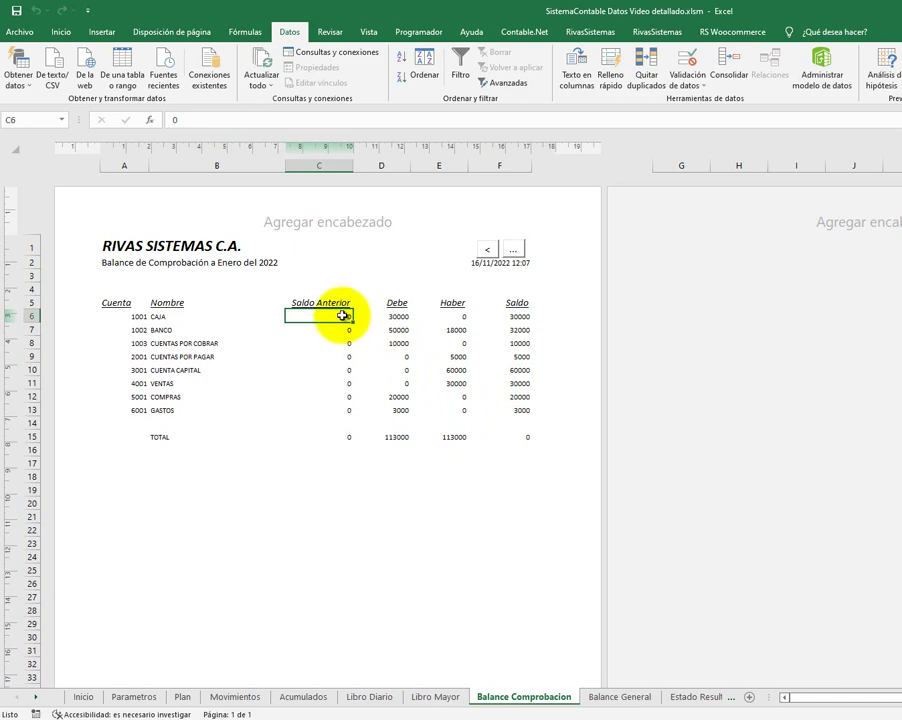
# - Check CAJA's Saldo Inicial in F4 on Acumulados, then return to the trial balance
pyautogui.click(310, 695)
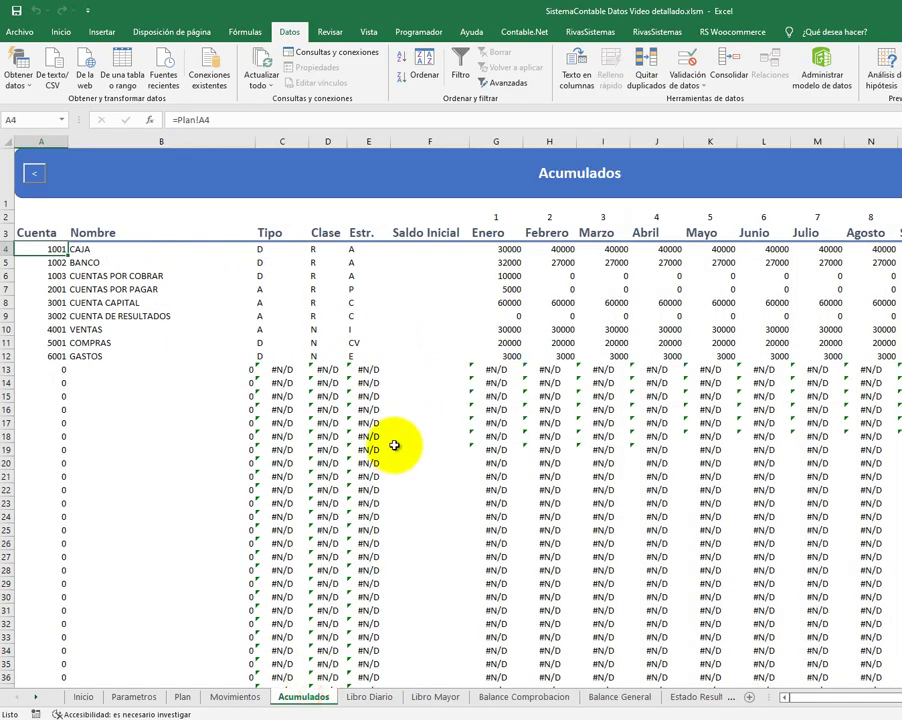
pyautogui.click(404, 250)
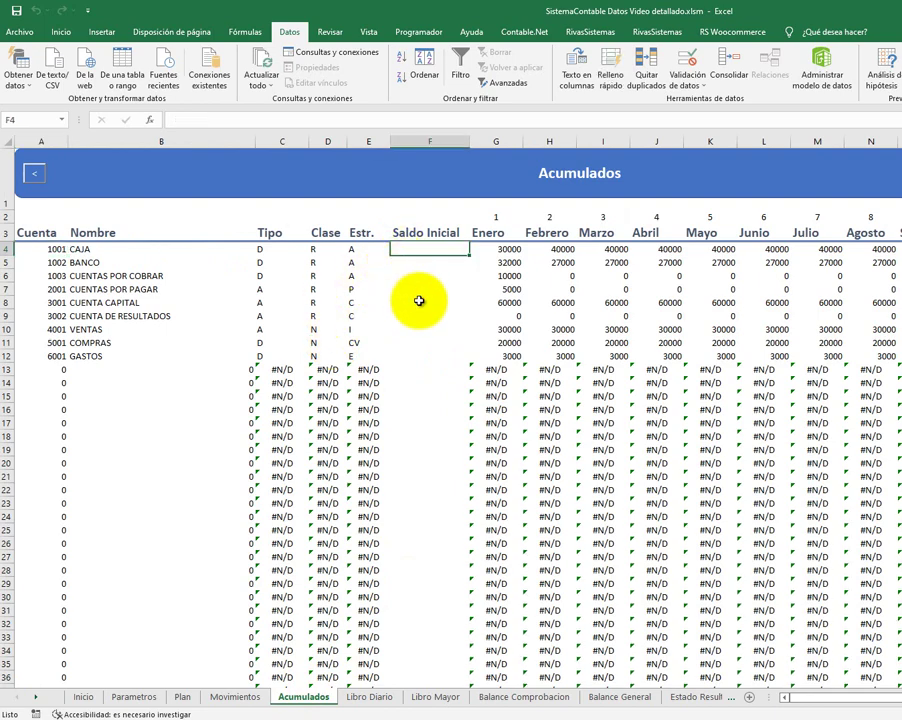
pyautogui.click(547, 703)
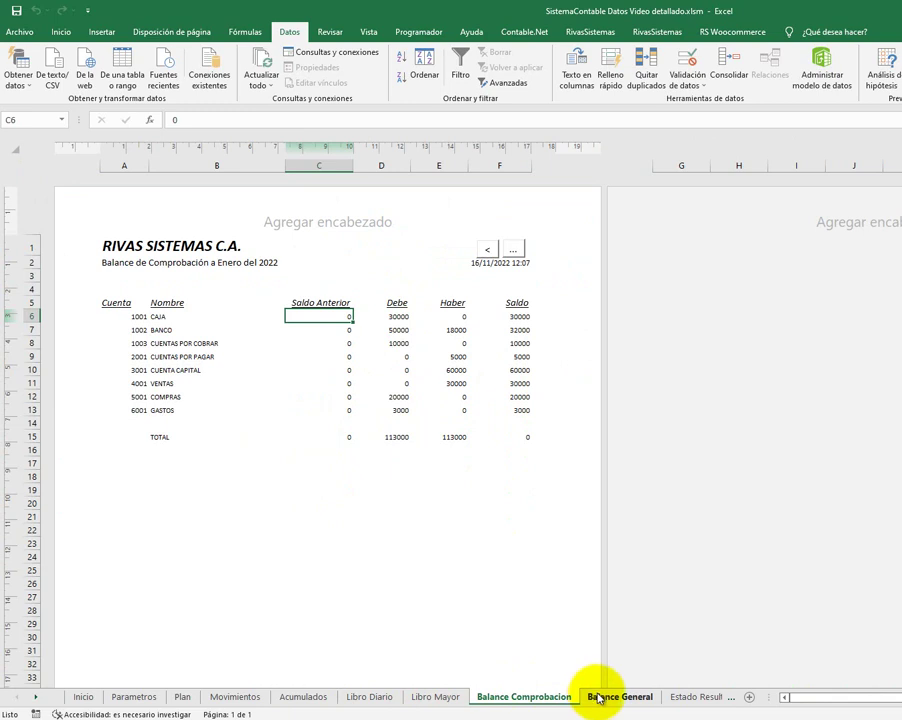
# - Generate the Balance General for Enero 2022
pyautogui.click(596, 697)
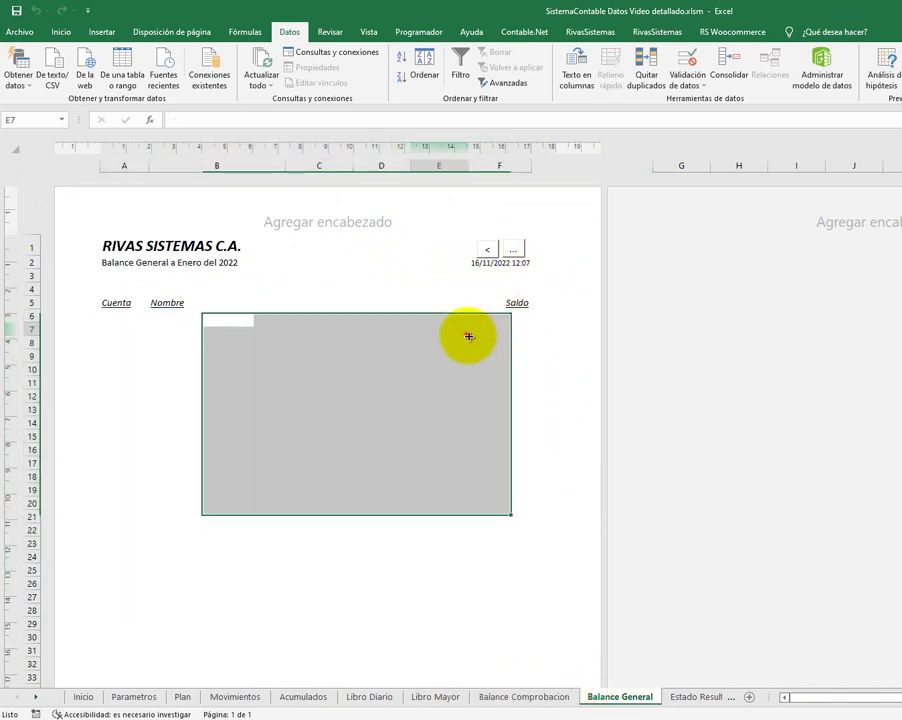
pyautogui.click(469, 331)
pyautogui.click(513, 249)
pyautogui.click(655, 373)
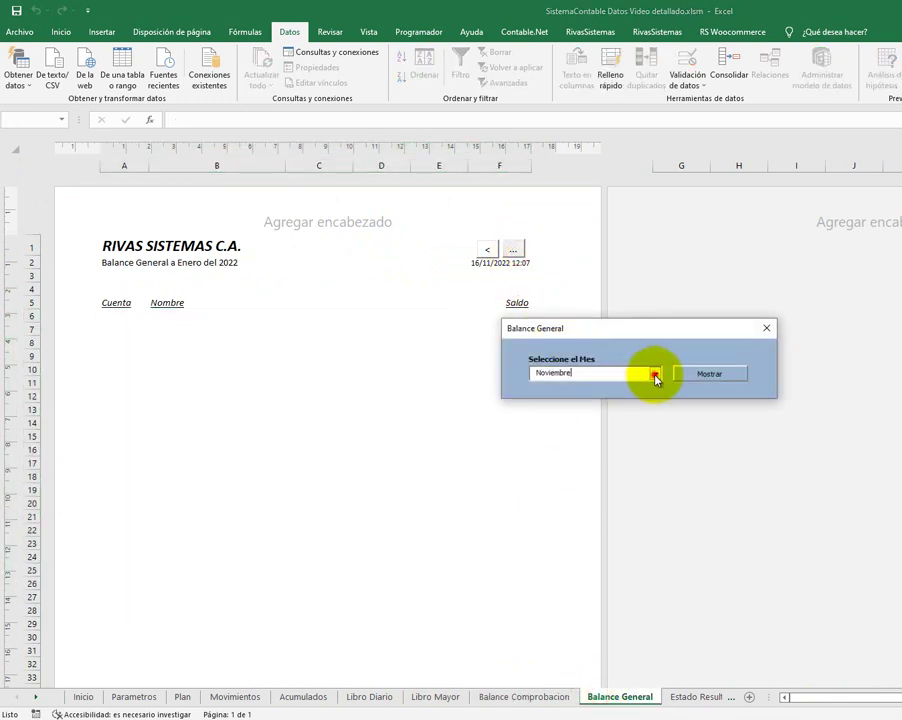
pyautogui.click(655, 425)
pyautogui.click(630, 387)
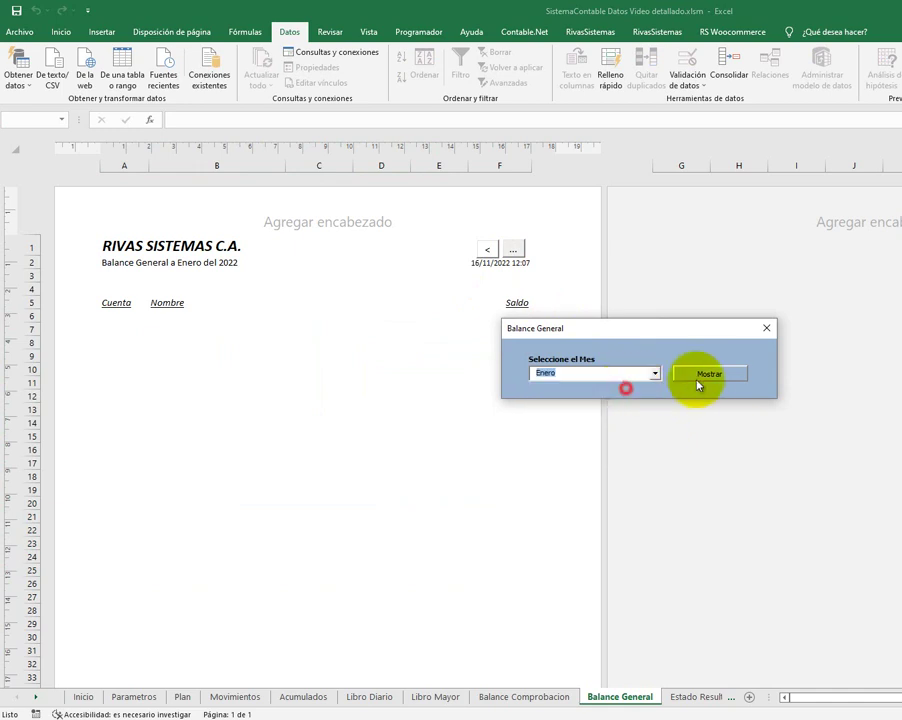
pyautogui.click(702, 373)
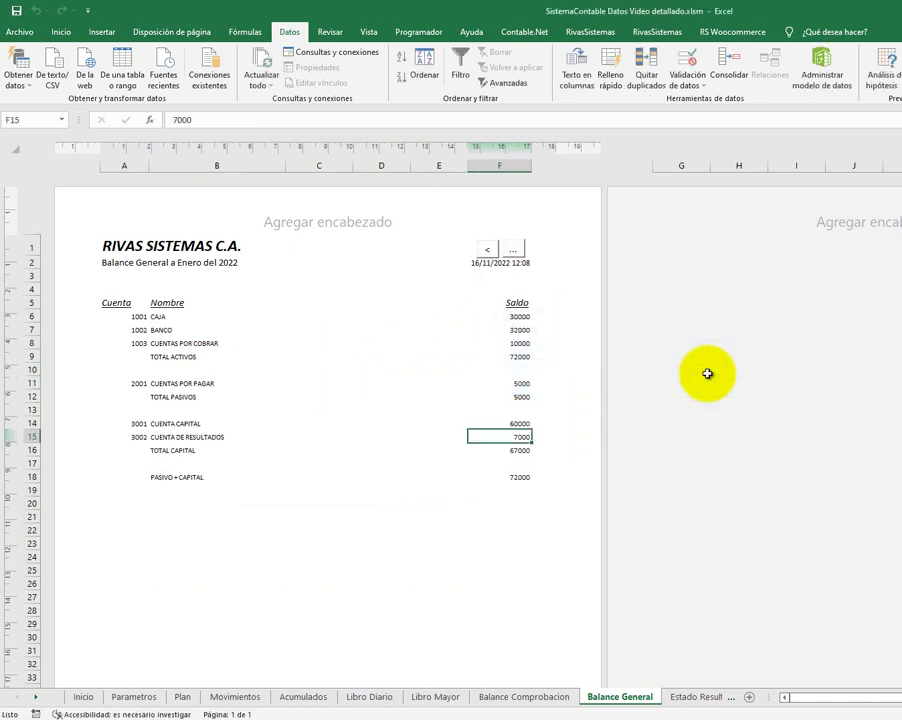
# - Verify PASIVO + CAPITAL and TOTAL ACTIVOS both equal 72000
pyautogui.click(521, 476)
pyautogui.click(519, 357)
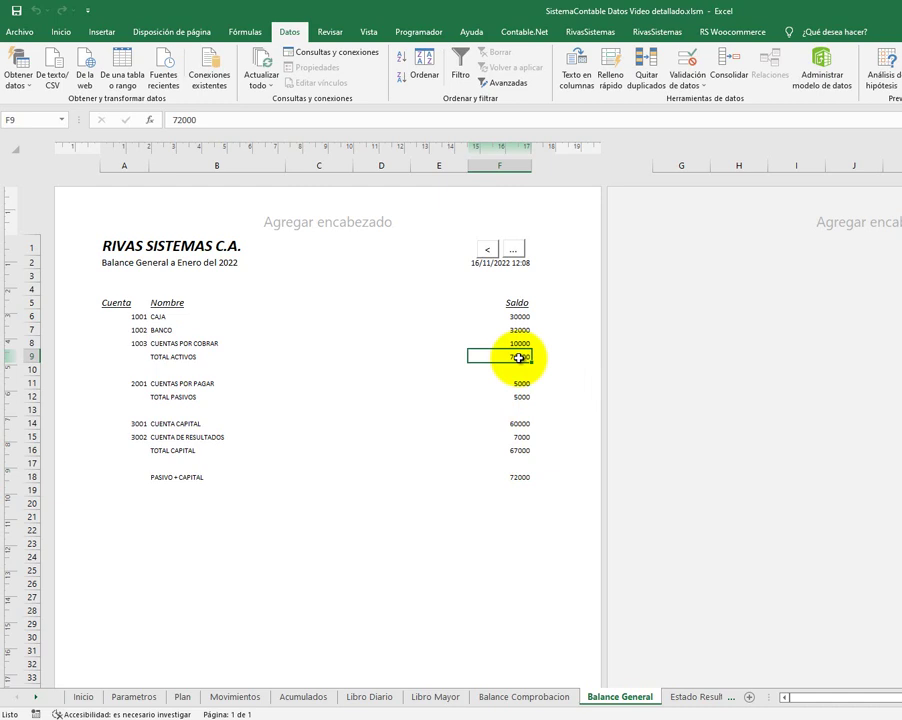
pyautogui.click(697, 698)
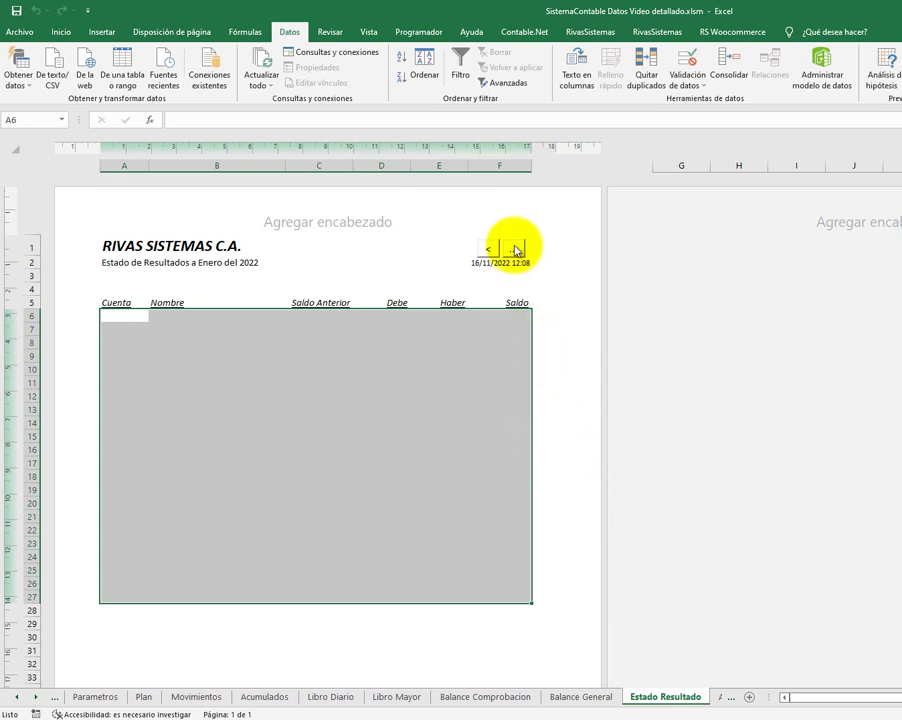
# - Generate the Estado Resultado for Enero 2022
pyautogui.click(513, 285)
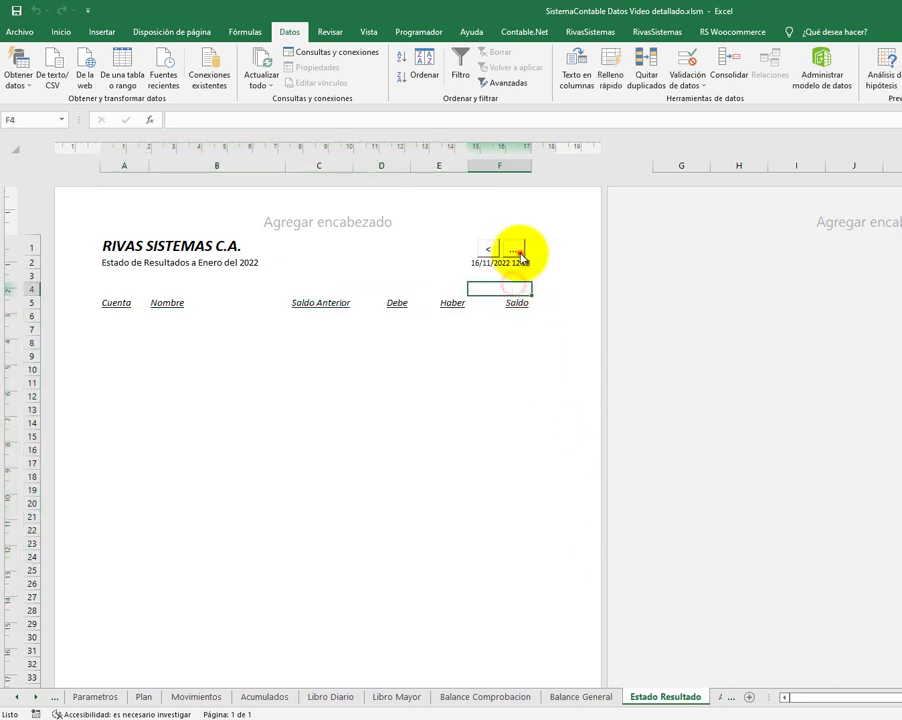
pyautogui.click(517, 252)
pyautogui.click(657, 373)
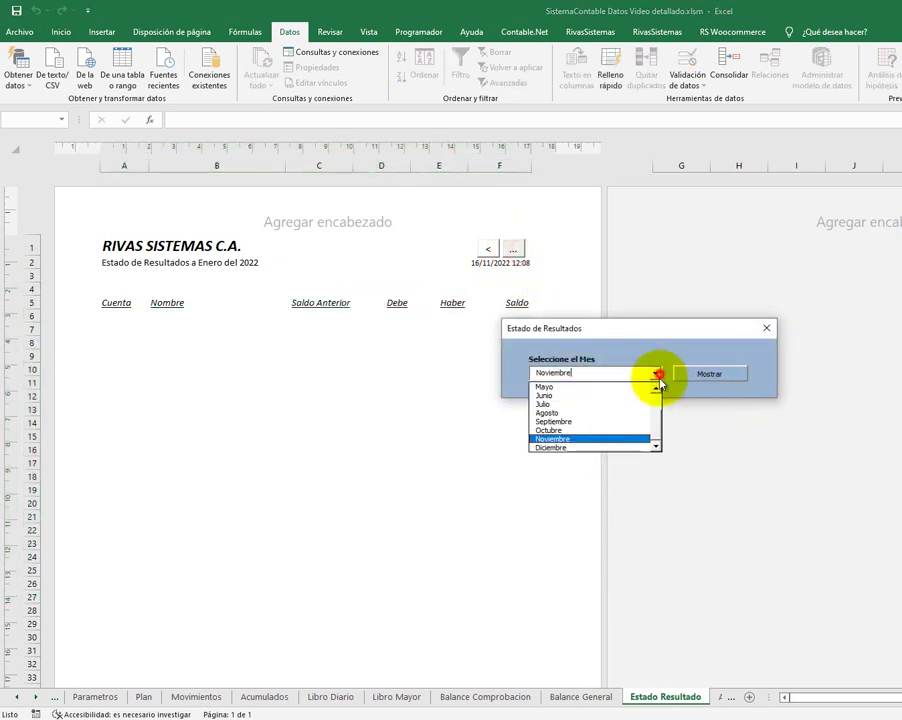
pyautogui.scroll(2, 645, 412)
pyautogui.click(620, 387)
pyautogui.click(688, 375)
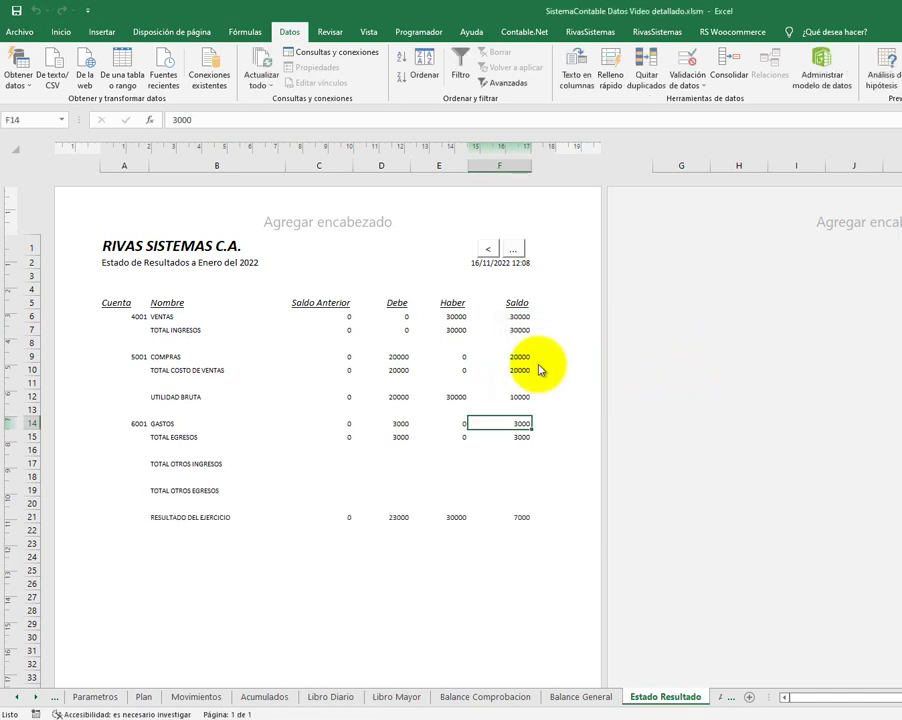
# - Verify income 30000, cost of sales 20000, gross profit 10000, expenses 3000, result 7000
pyautogui.click(516, 329)
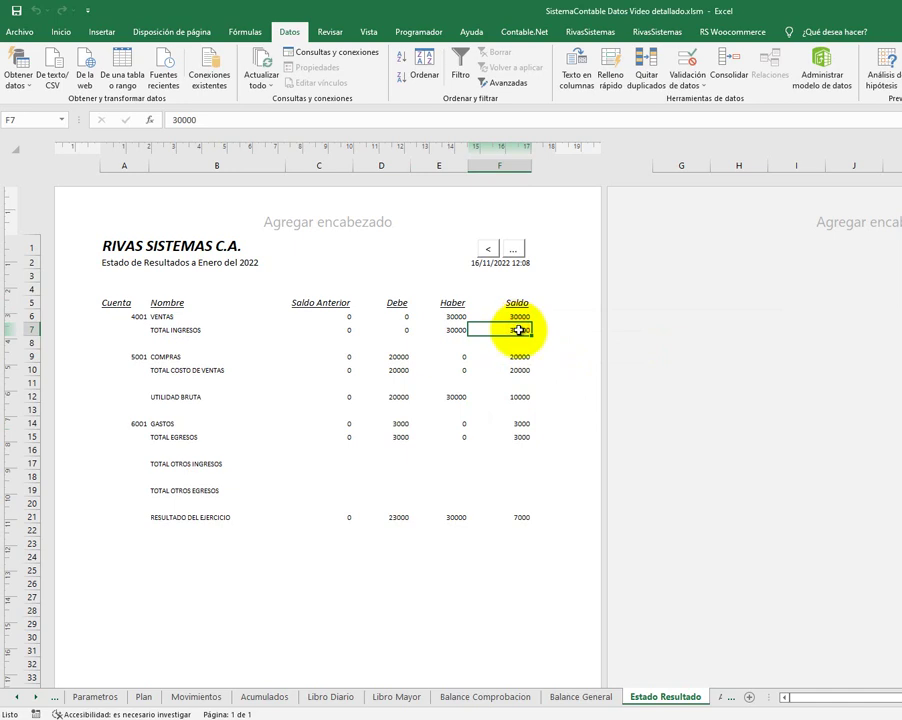
pyautogui.click(527, 373)
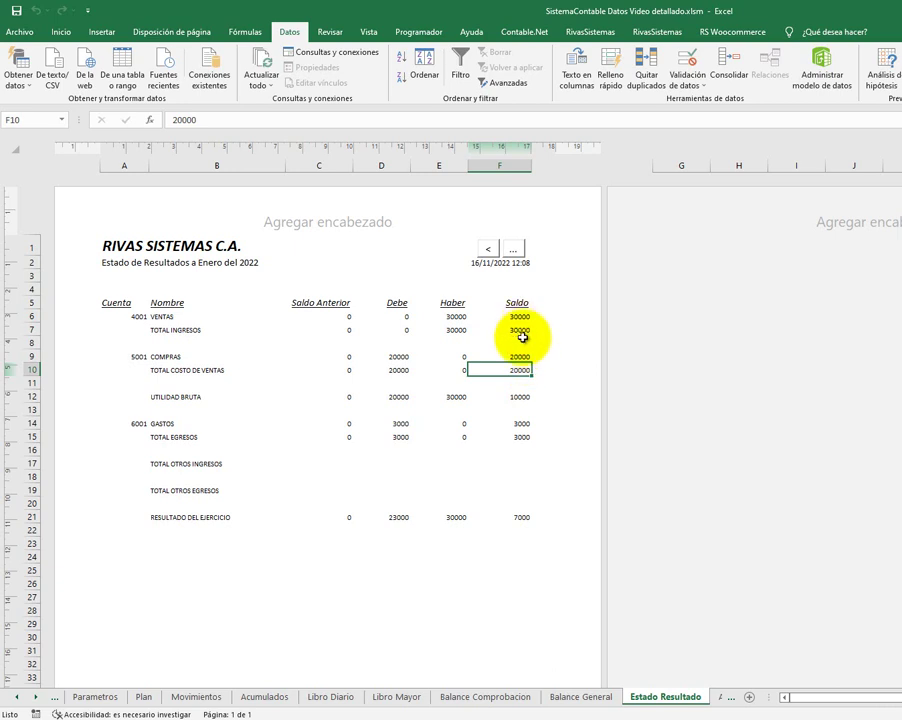
pyautogui.click(522, 397)
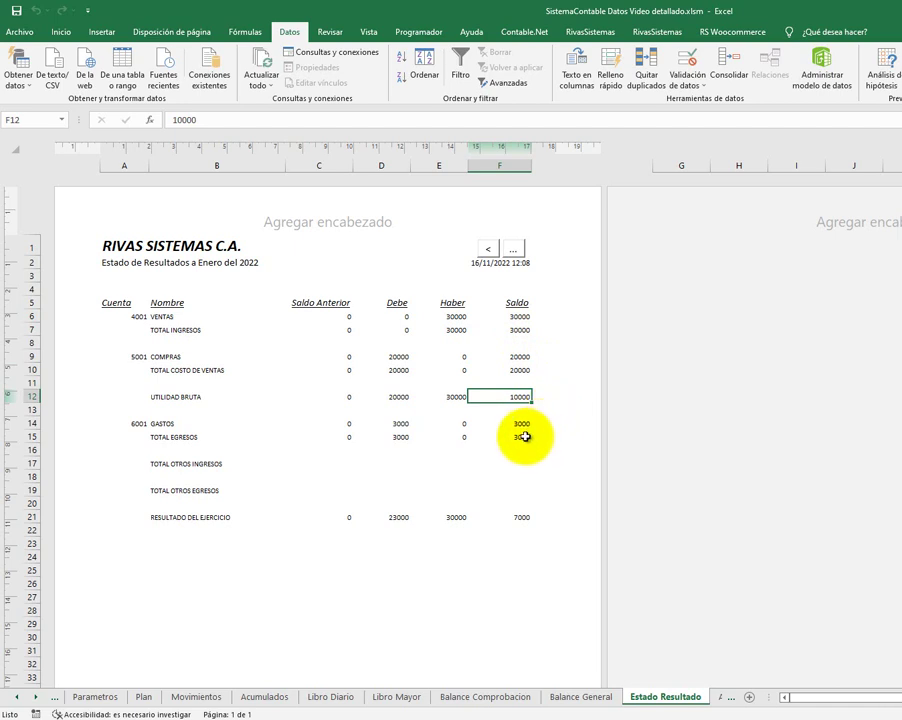
pyautogui.click(527, 437)
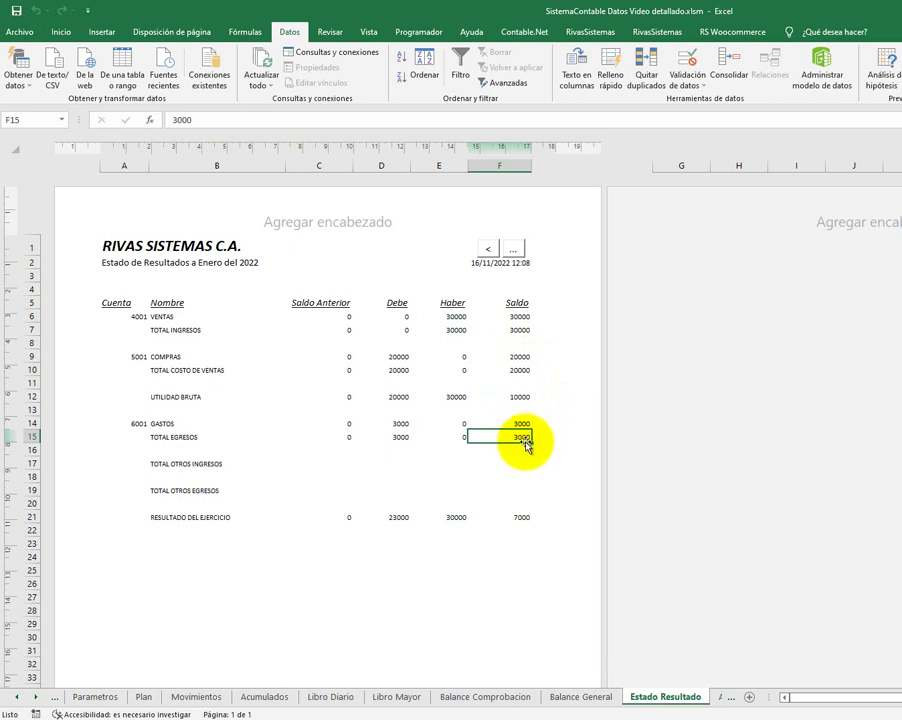
pyautogui.click(522, 518)
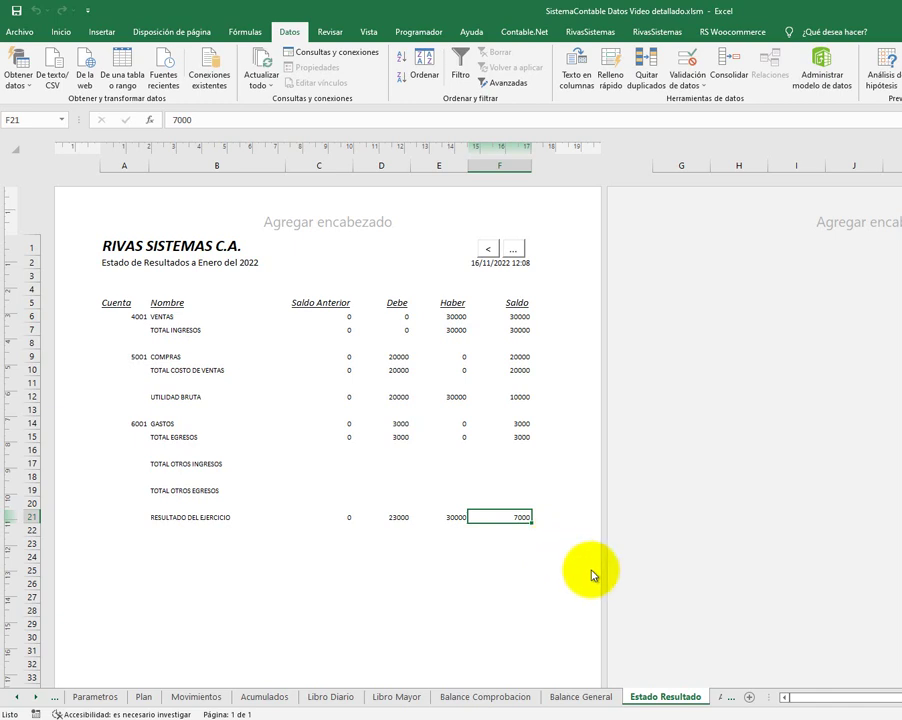
# - Generate the closing entries on Asiento Cierre for the year 2022
pyautogui.click(727, 698)
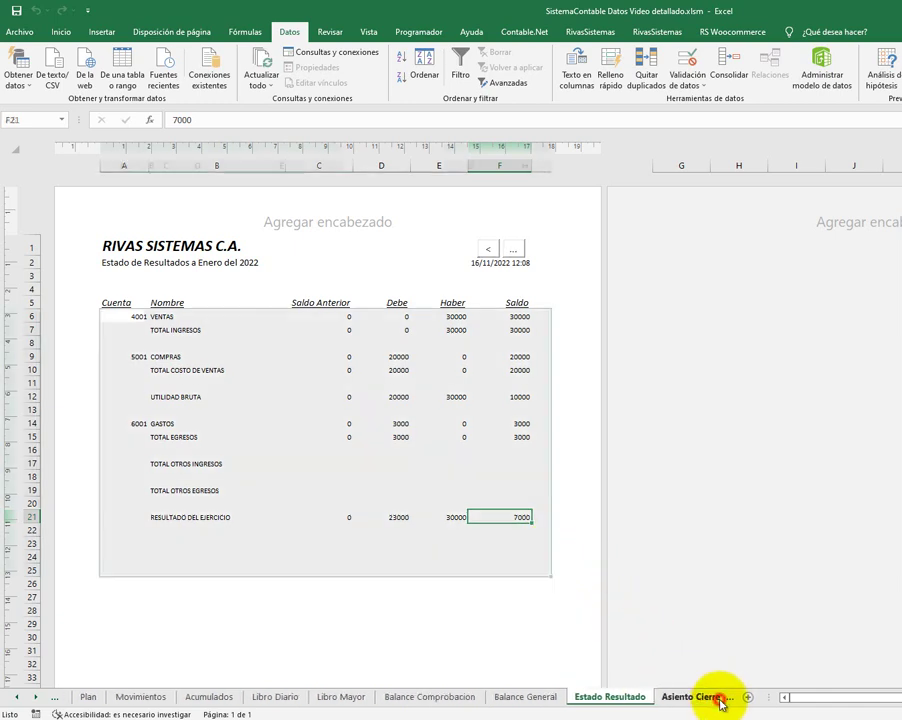
pyautogui.click(712, 697)
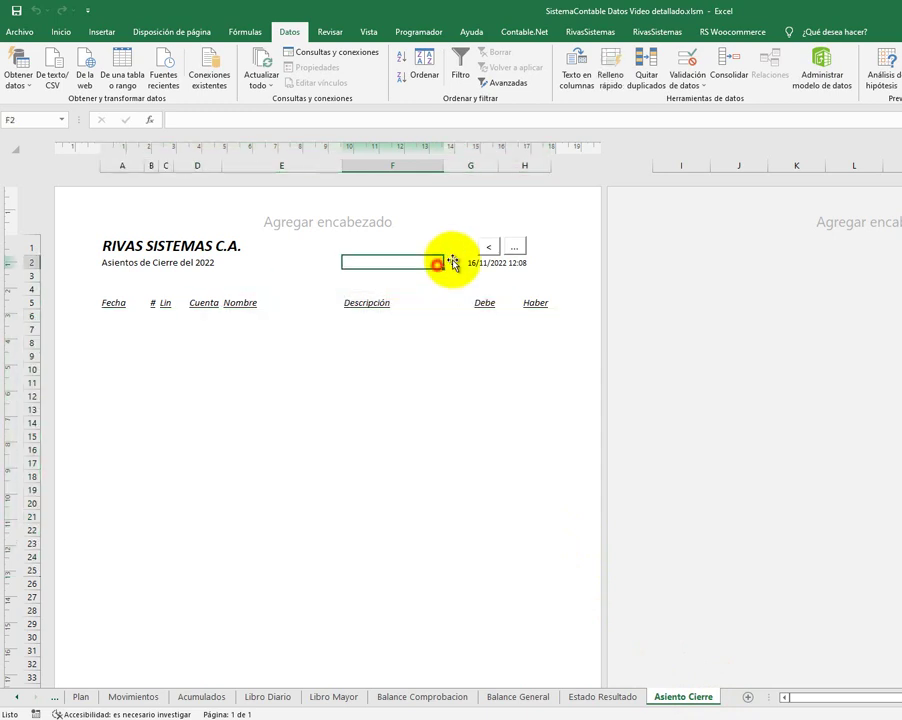
pyautogui.click(514, 248)
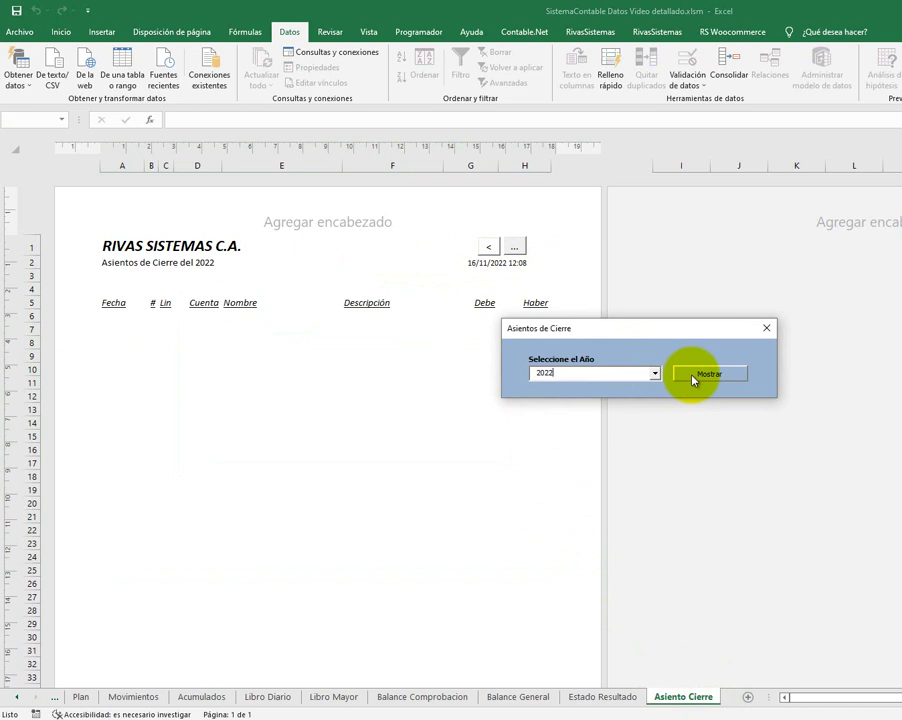
pyautogui.click(692, 376)
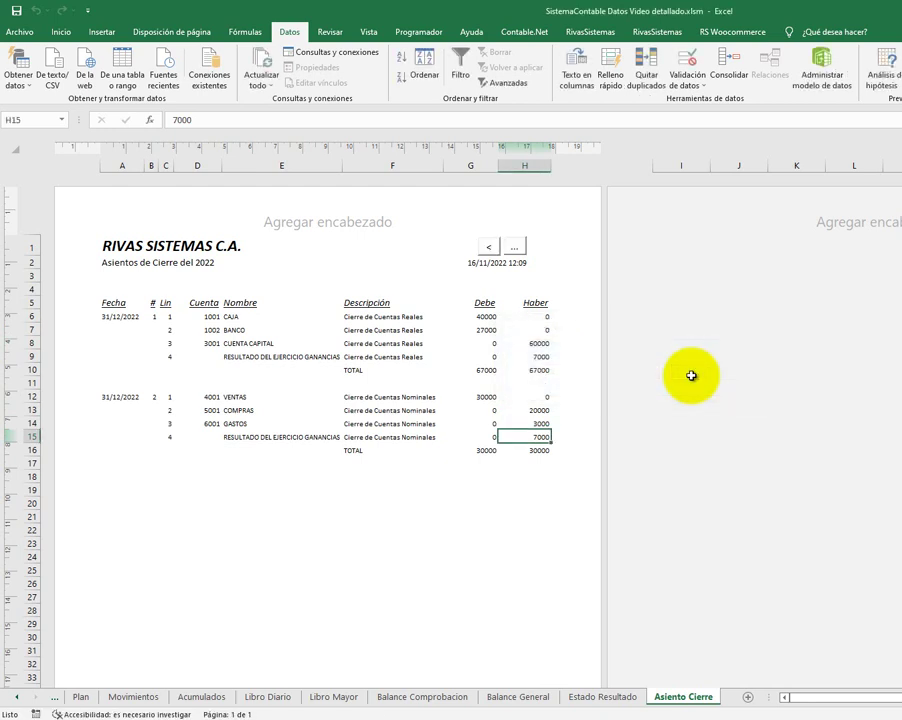
pyautogui.click(208, 317)
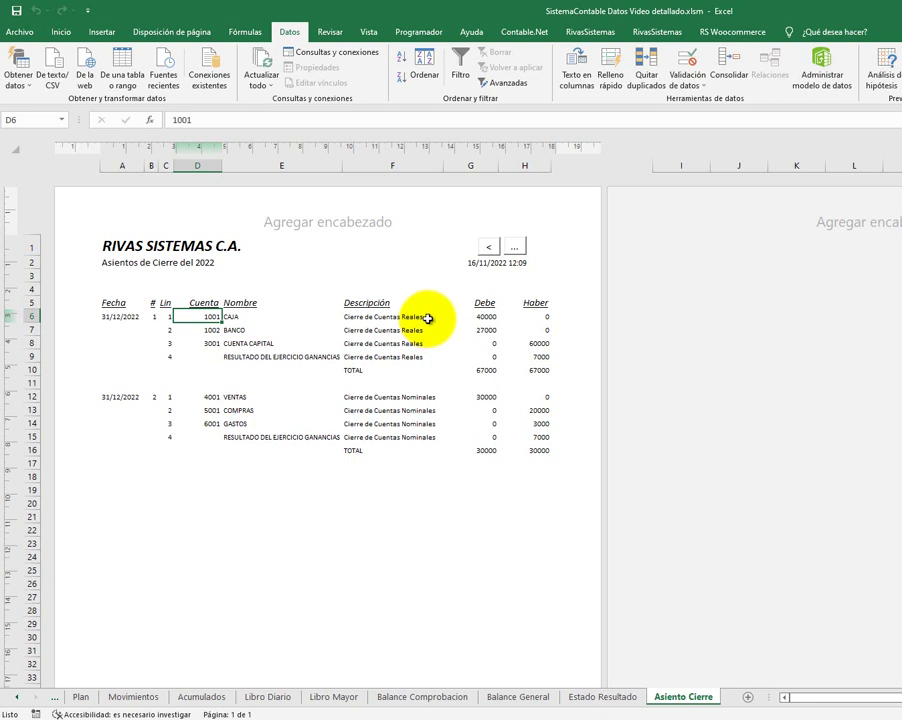
pyautogui.click(487, 316)
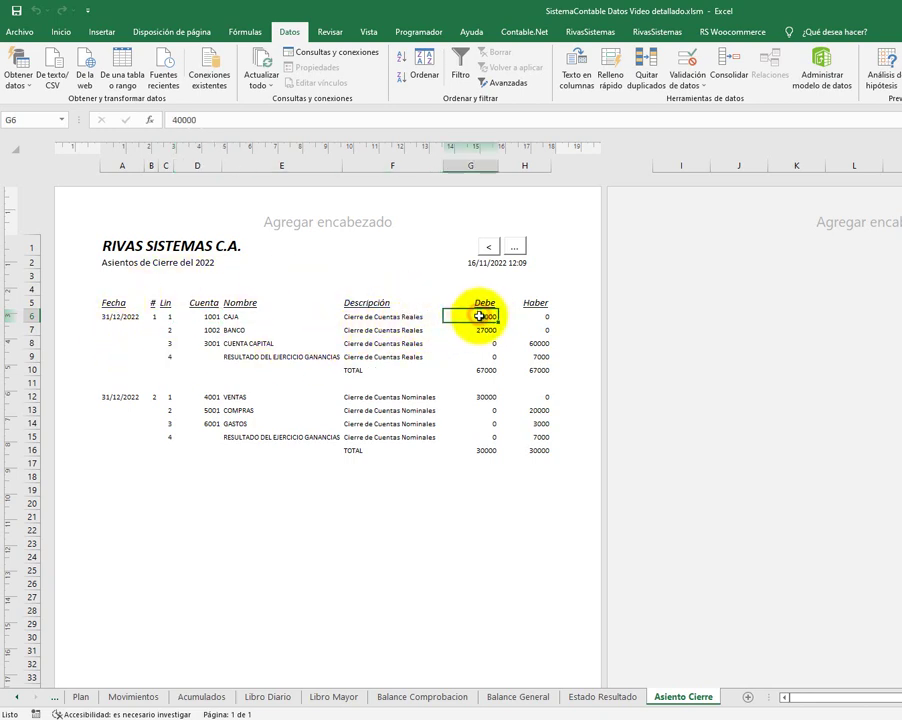
pyautogui.moveTo(480, 316); pyautogui.dragTo(482, 330)
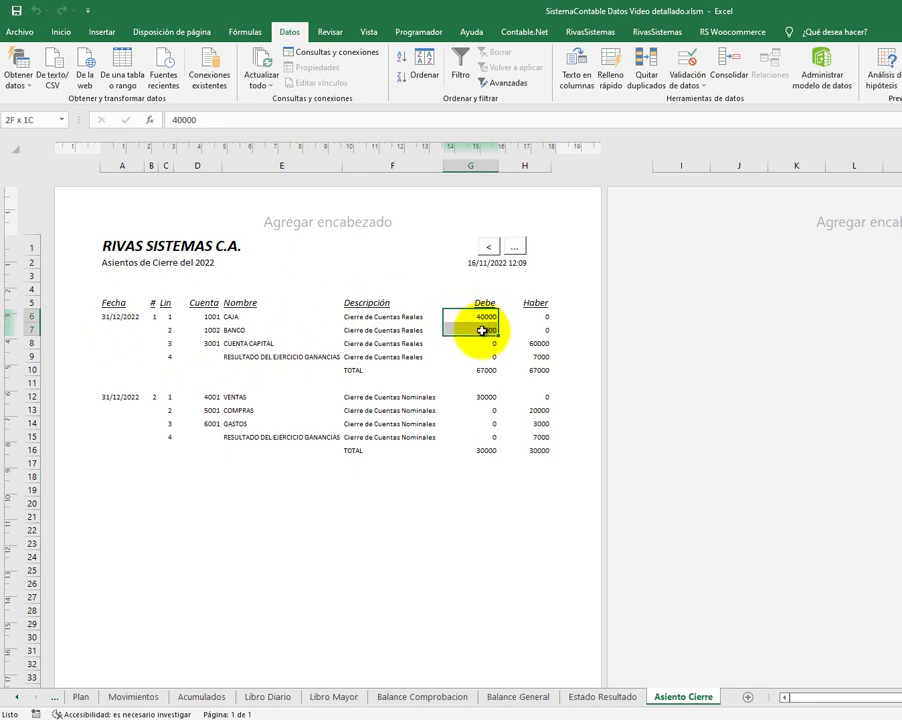
pyautogui.click(537, 345)
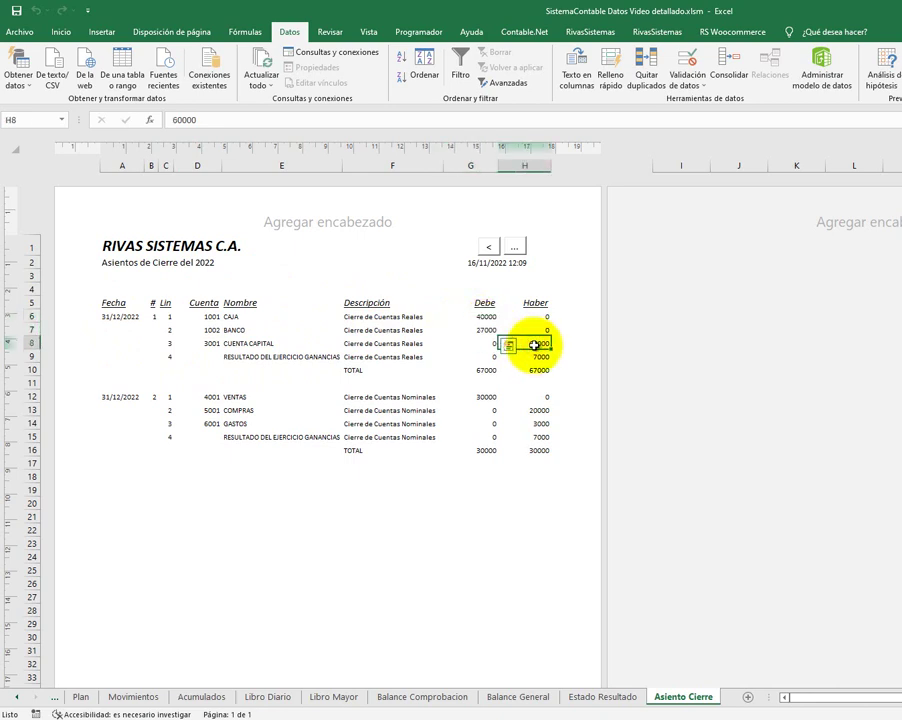
pyautogui.moveTo(535, 344); pyautogui.dragTo(249, 344)
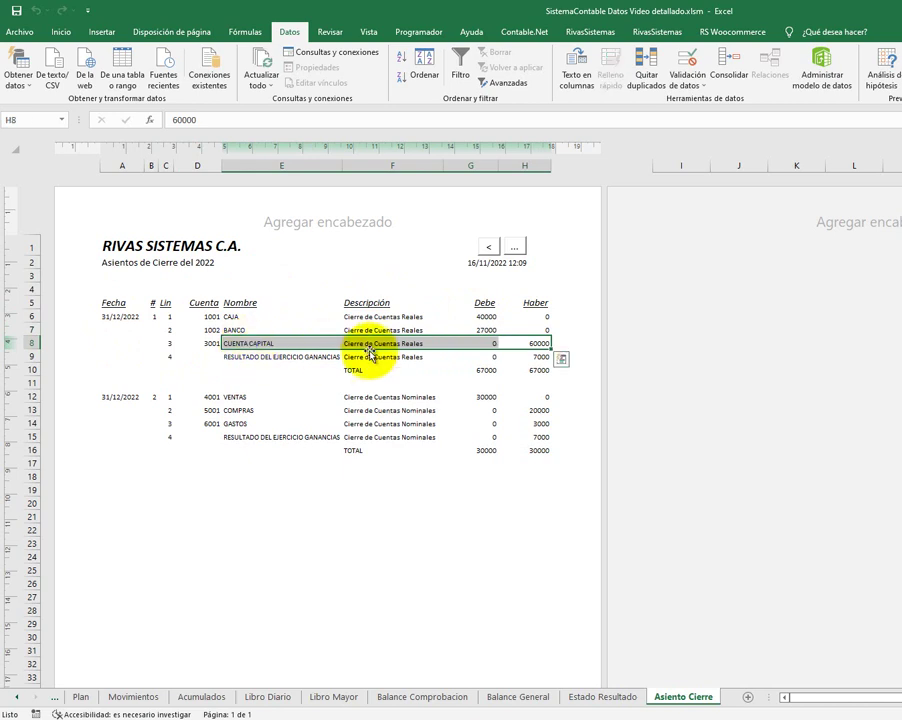
pyautogui.click(528, 357)
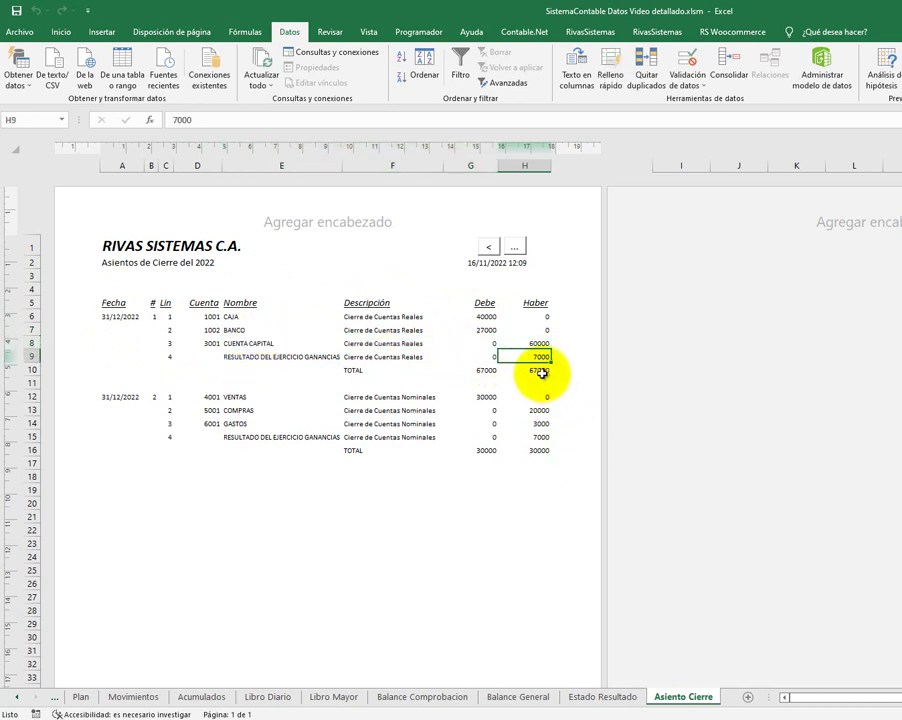
pyautogui.click(540, 371)
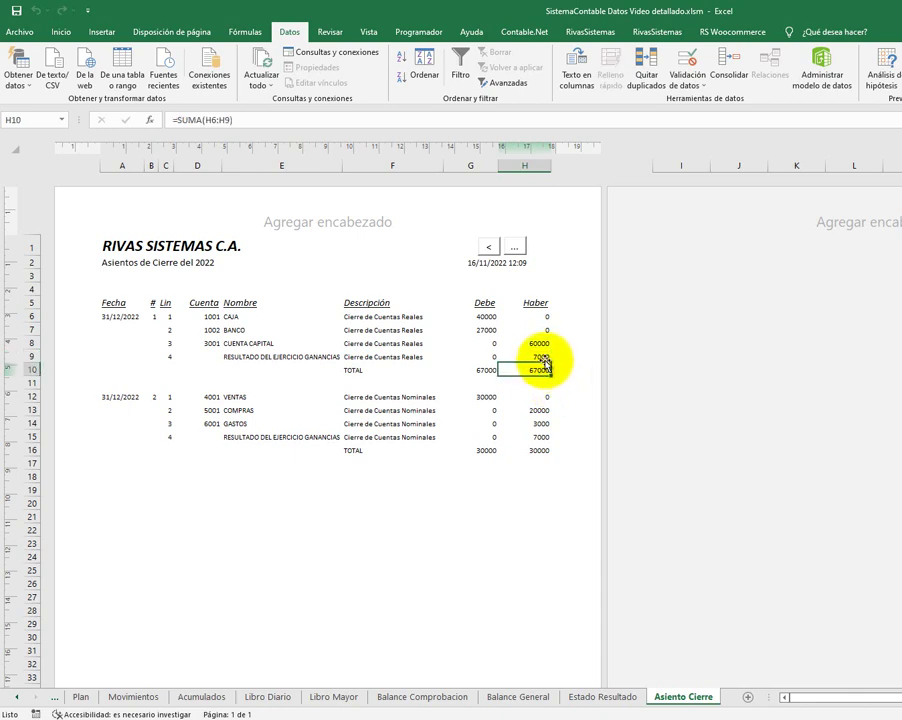
pyautogui.click(272, 489)
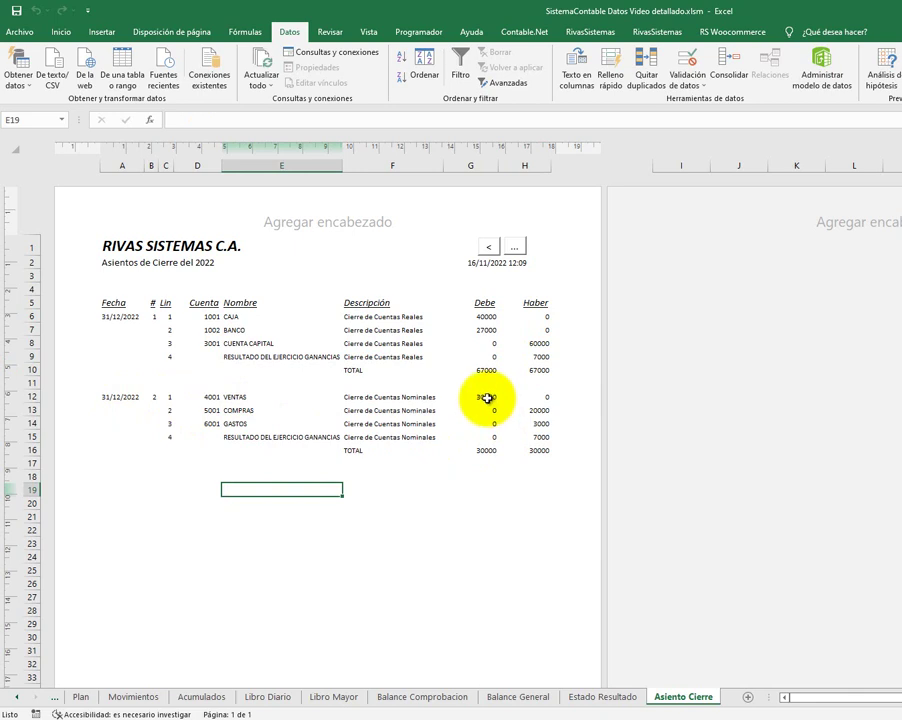
pyautogui.click(486, 398)
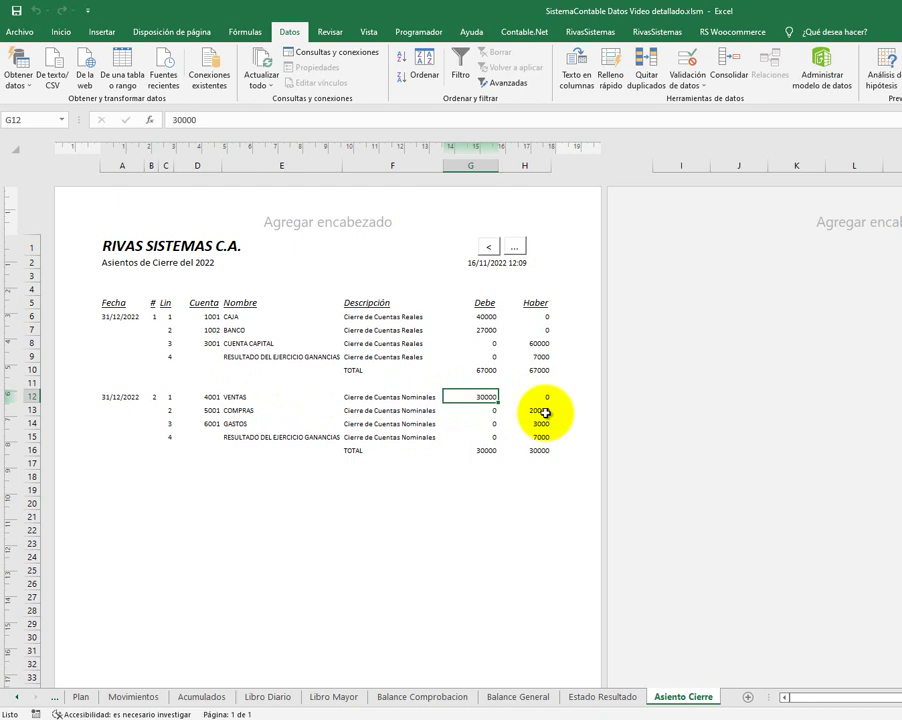
pyautogui.click(545, 412)
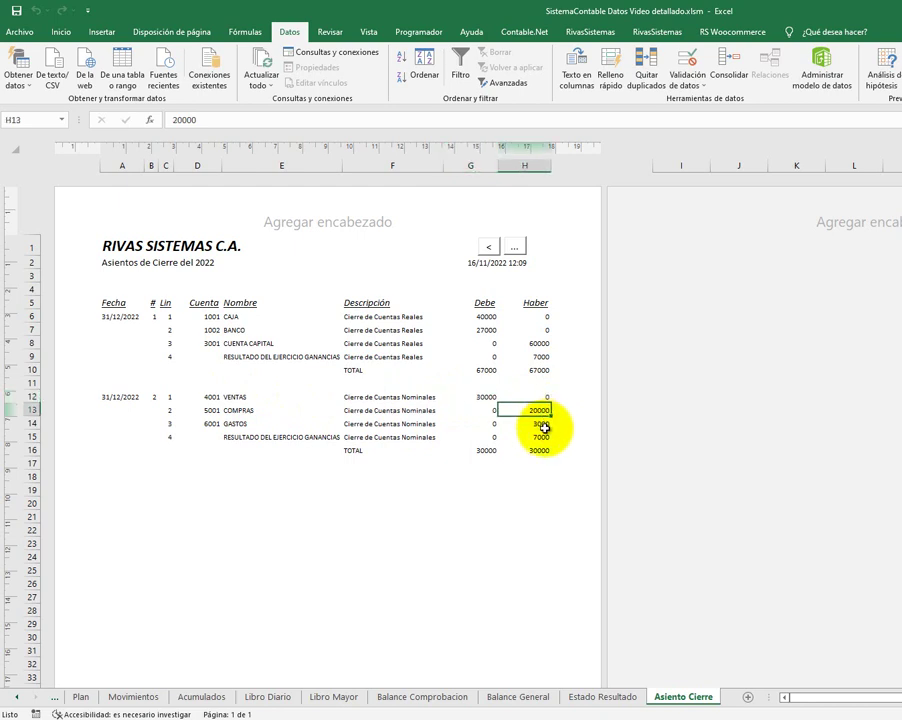
pyautogui.click(544, 427)
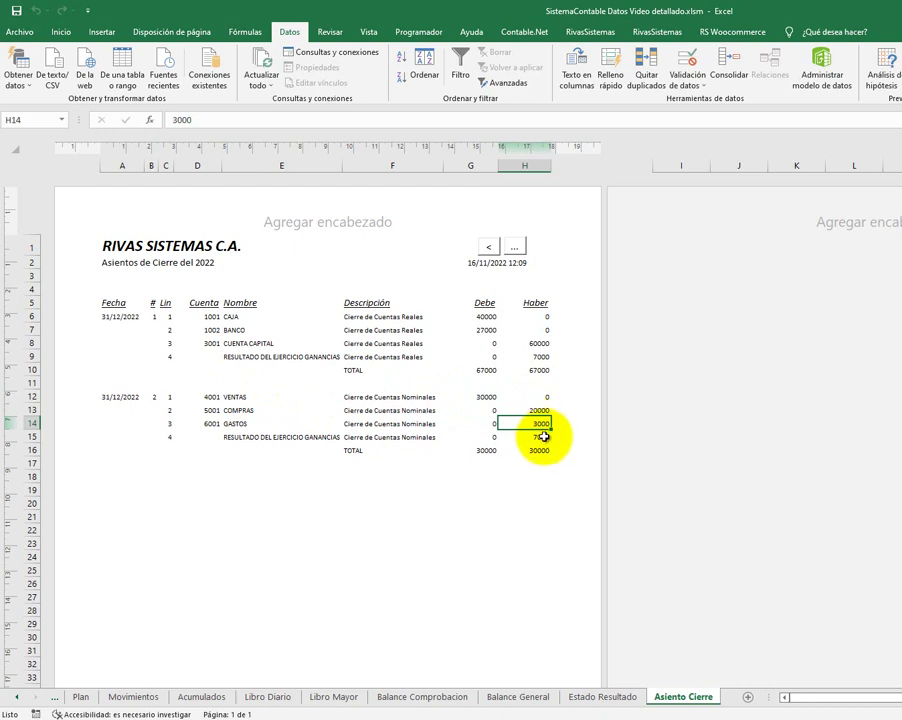
pyautogui.click(539, 452)
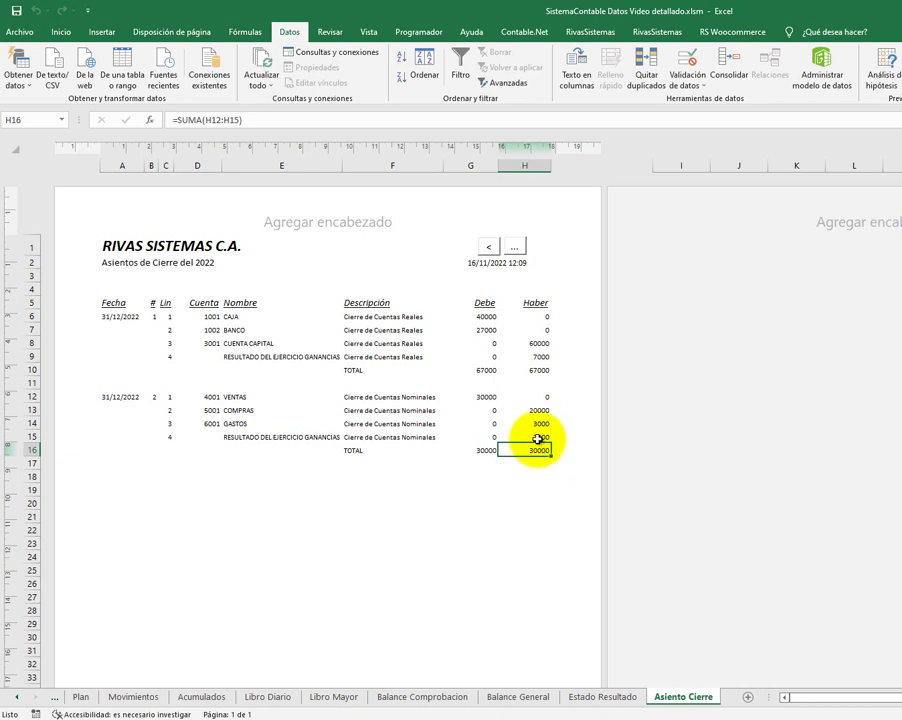
pyautogui.click(538, 438)
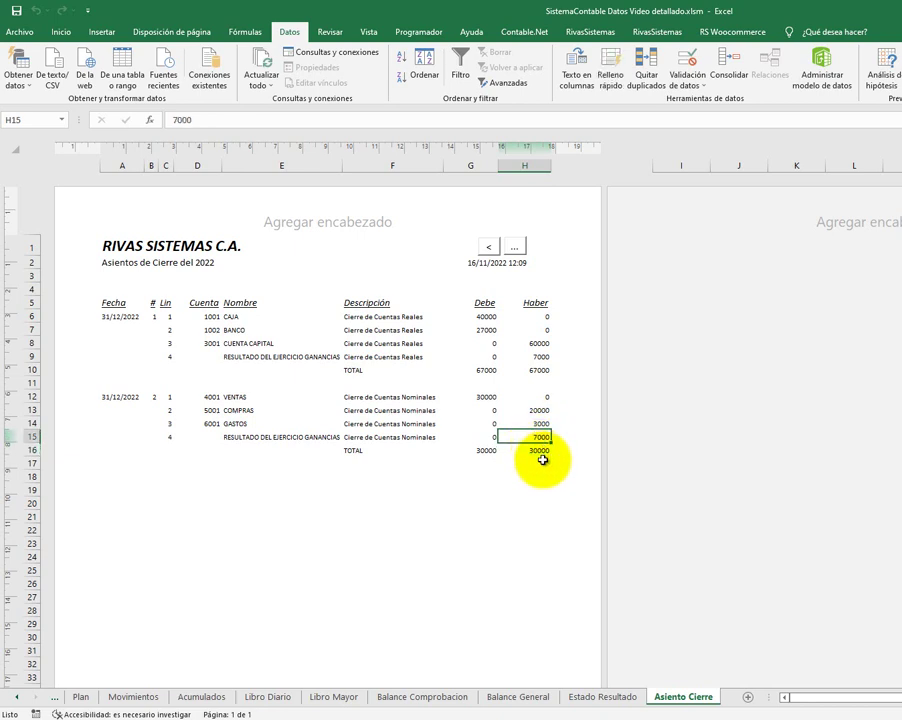
pyautogui.click(543, 461)
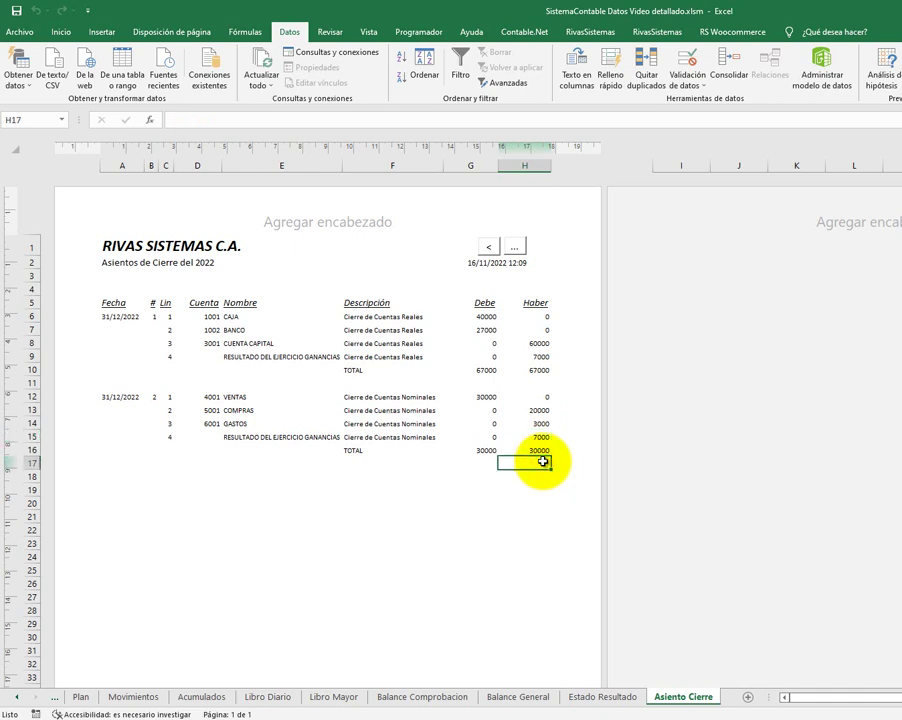